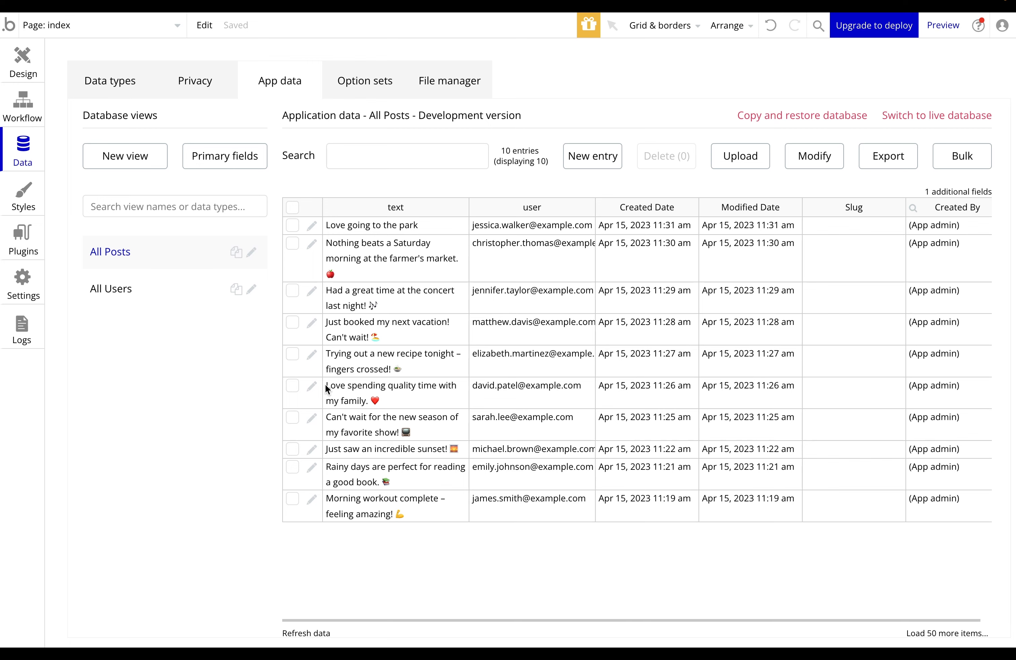
# Compare the All Users and All Posts data tables, ending on the All Posts view
pyautogui.click(133, 296)
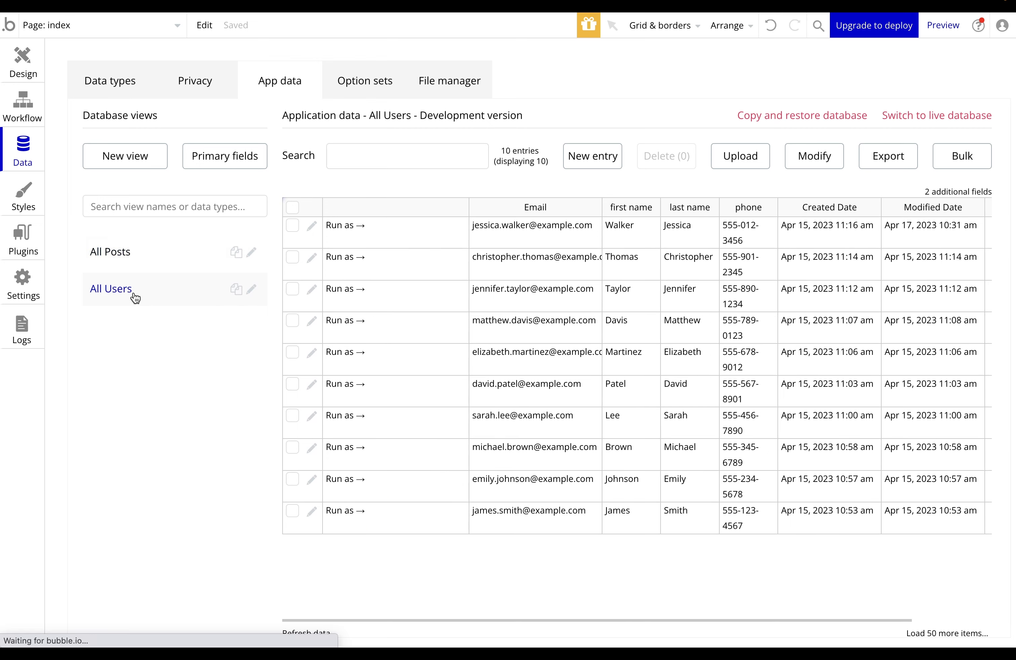
pyautogui.hscroll(5, 496, 289)
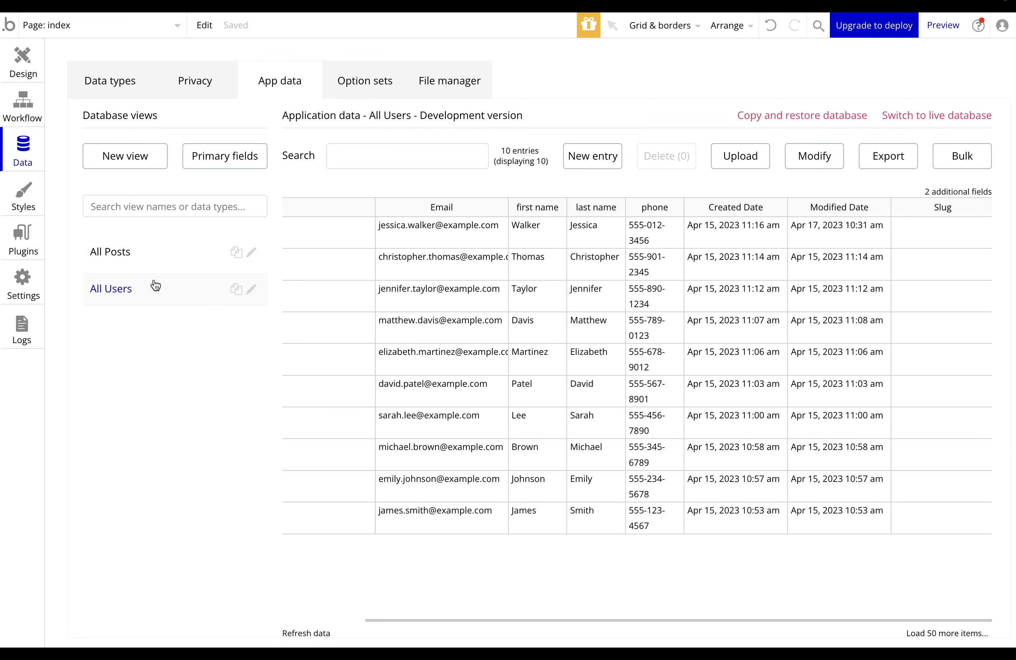
pyautogui.click(148, 264)
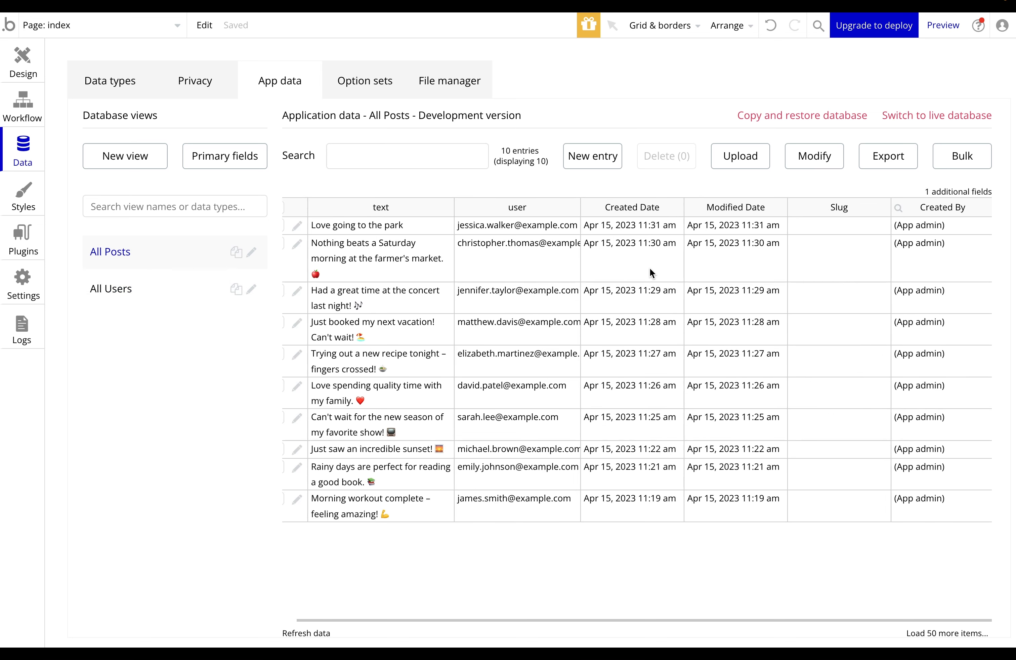
pyautogui.hscroll(-2, 709, 330)
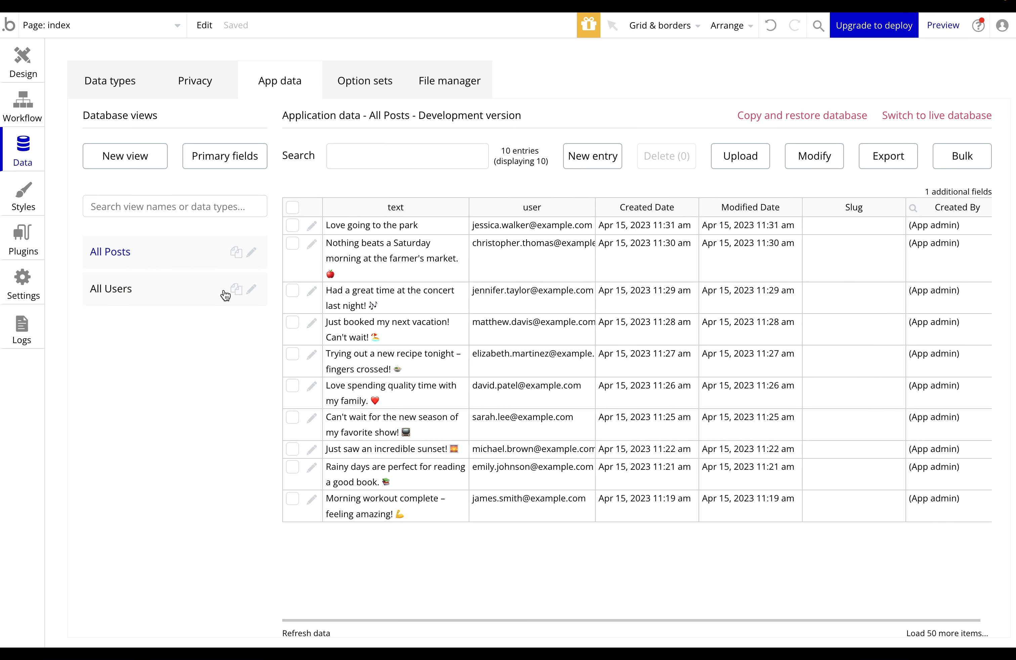
pyautogui.click(168, 294)
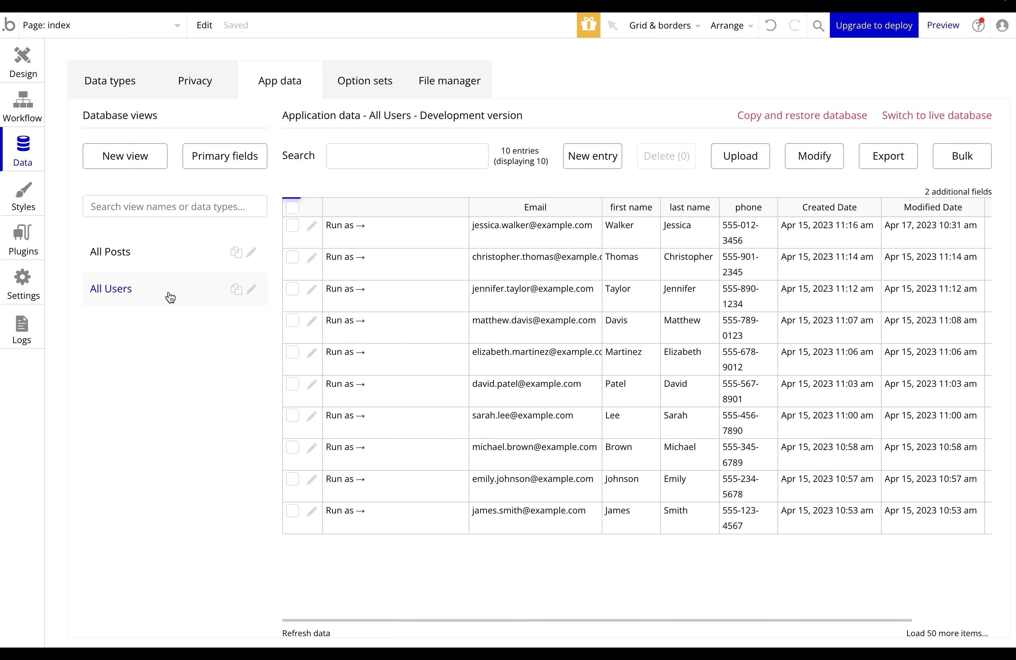
pyautogui.click(187, 256)
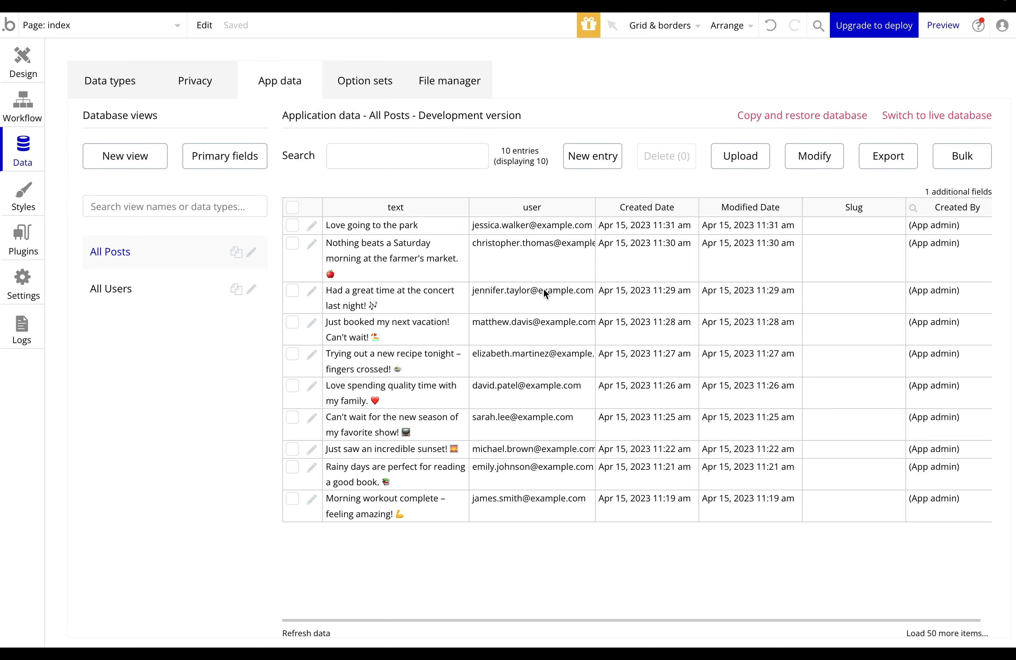
# Export the All Posts data as a CSV file
pyautogui.click(881, 161)
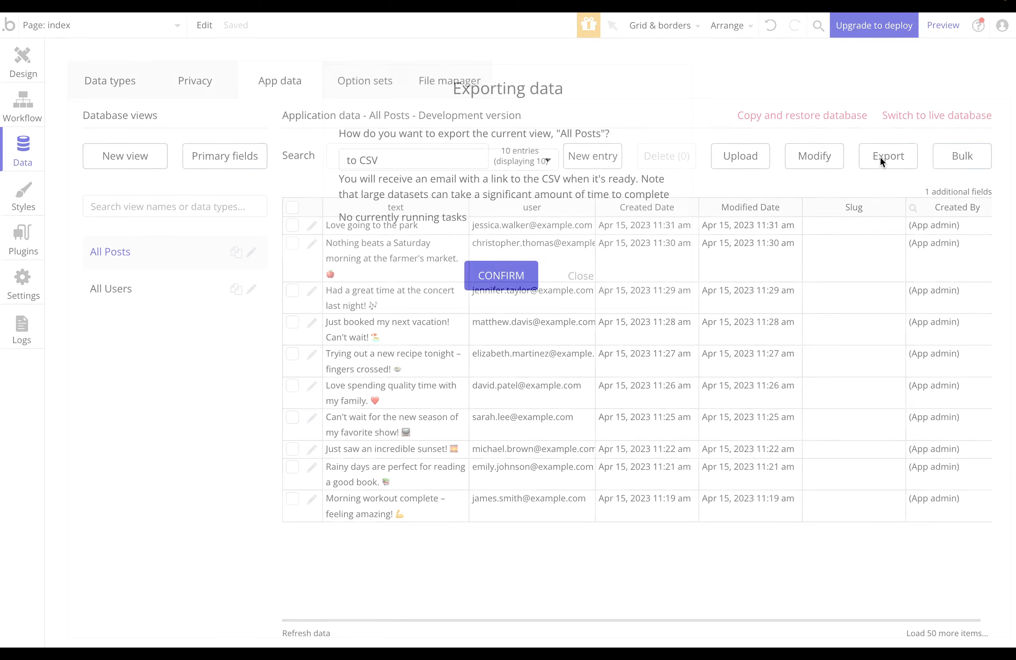
pyautogui.click(527, 275)
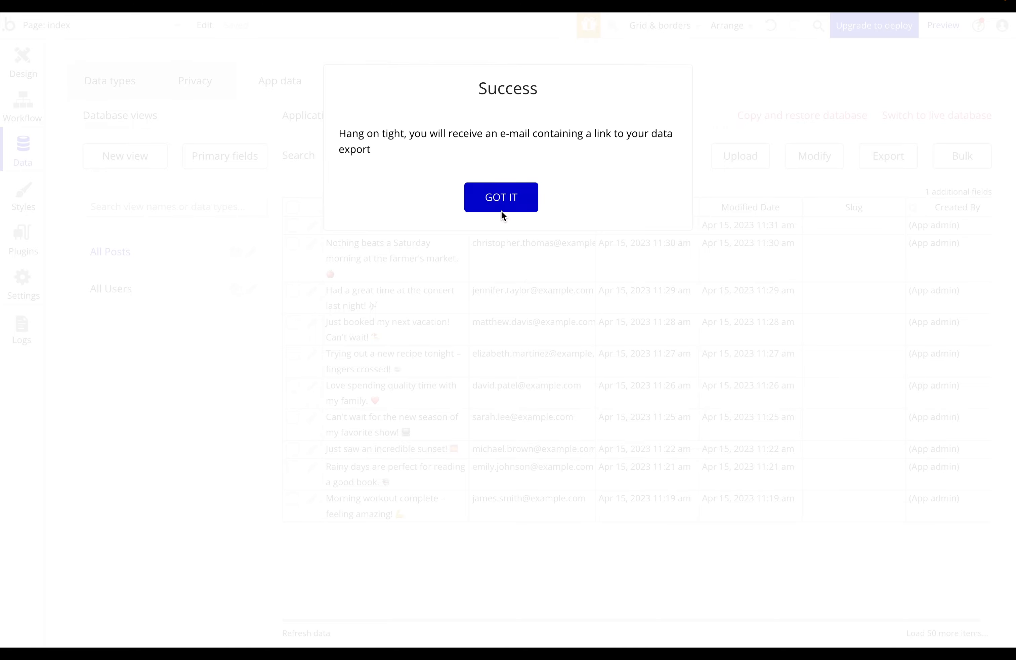
pyautogui.click(502, 198)
# Export the All Users data as a CSV file too
pyautogui.click(152, 293)
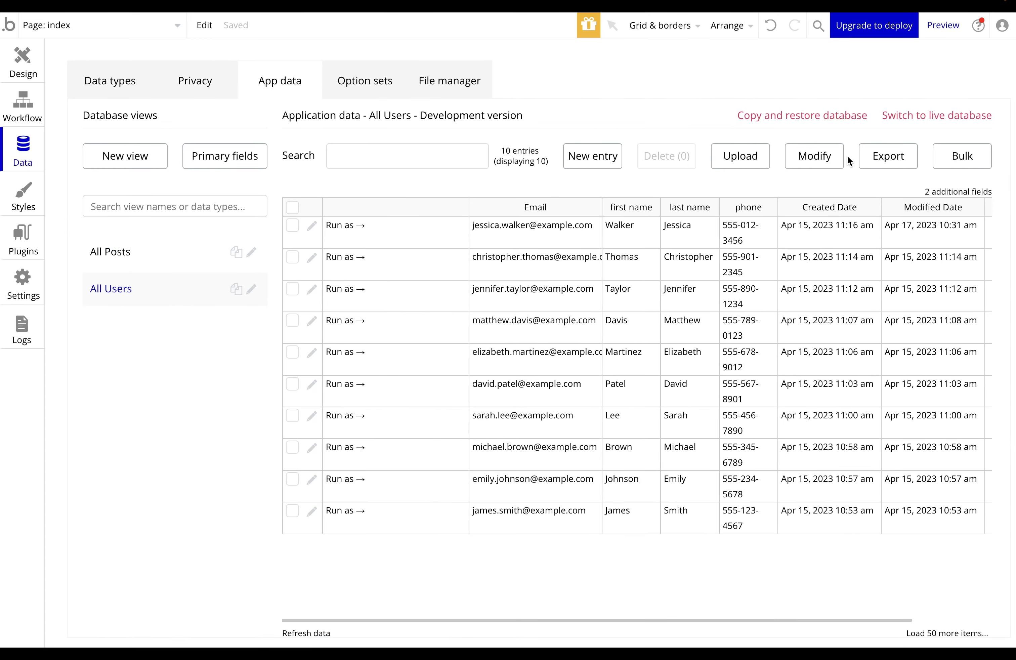
pyautogui.click(884, 158)
pyautogui.click(510, 277)
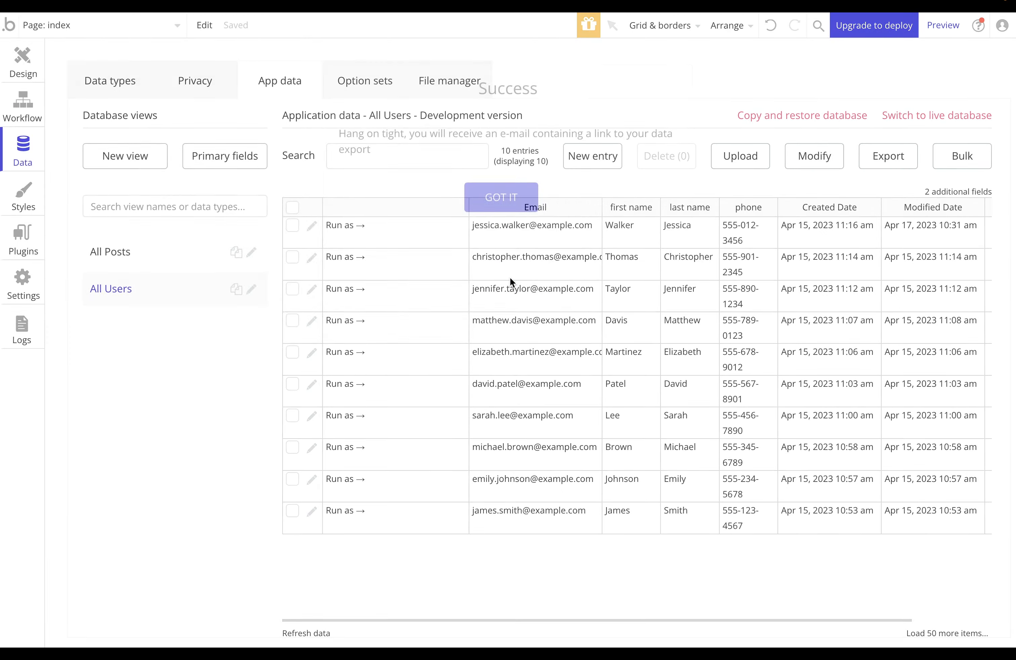
pyautogui.click(495, 197)
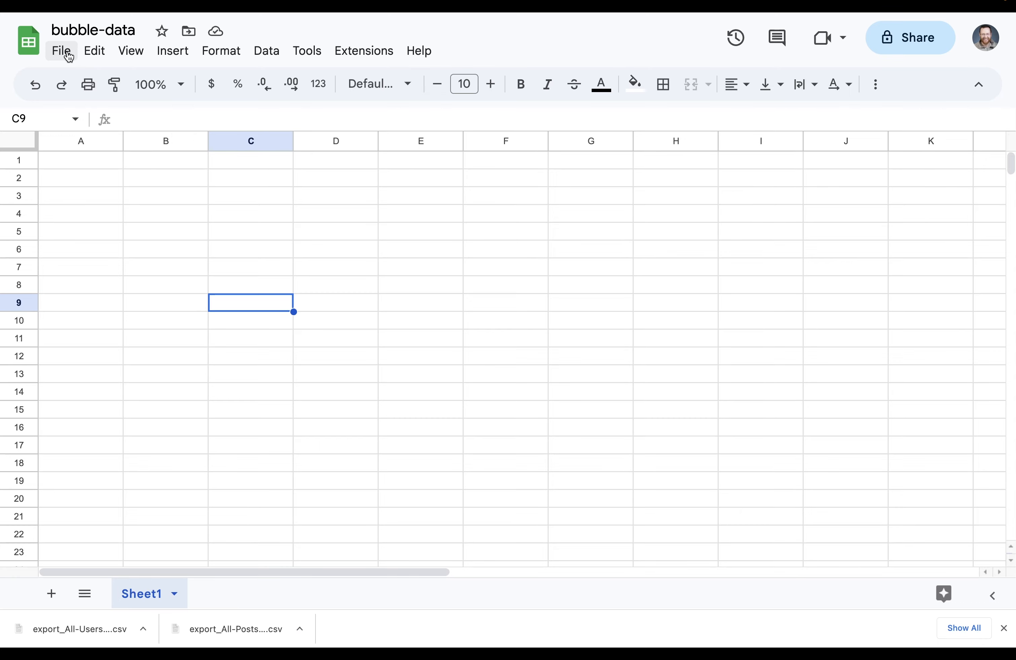
# Import the users CSV into bubble-data, replacing the whole spreadsheet
pyautogui.click(64, 52)
pyautogui.click(95, 132)
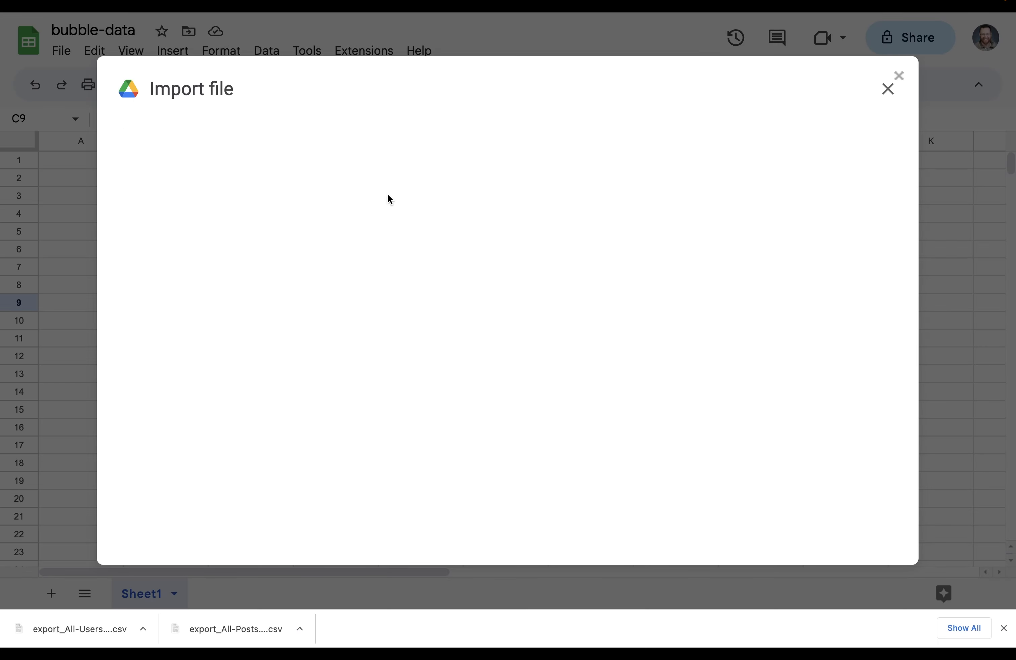
pyautogui.click(502, 153)
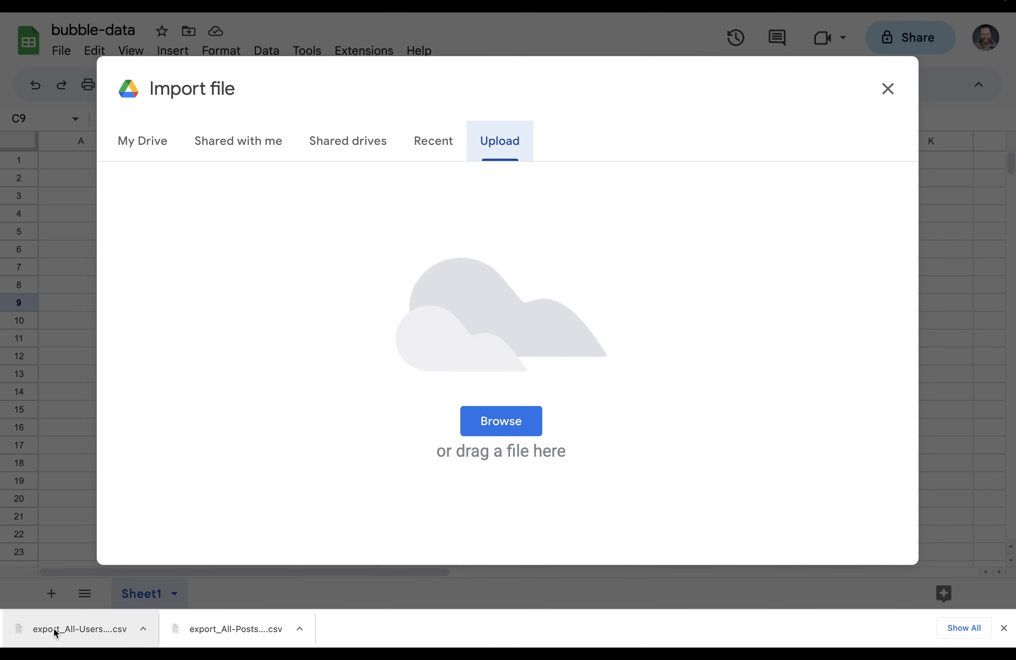
pyautogui.moveTo(68, 630); pyautogui.dragTo(426, 463)
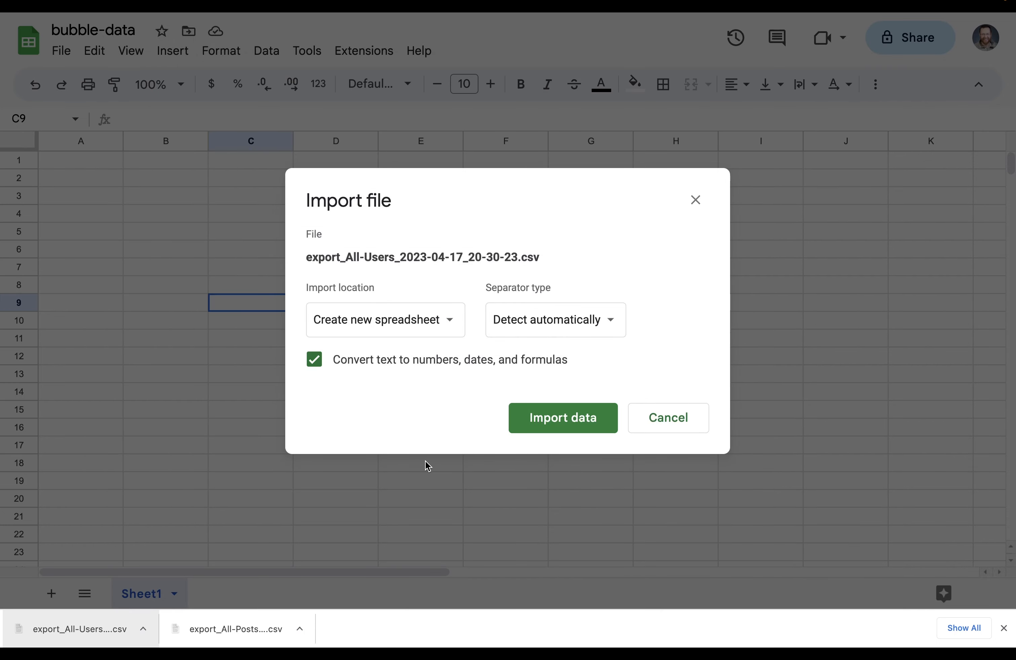
pyautogui.click(450, 320)
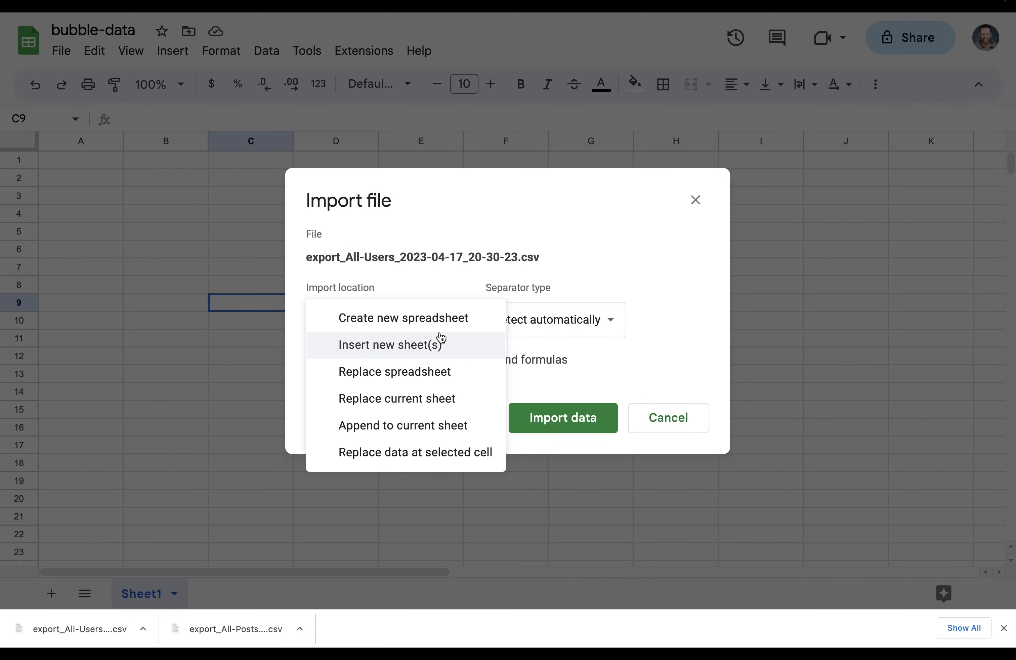
pyautogui.click(438, 371)
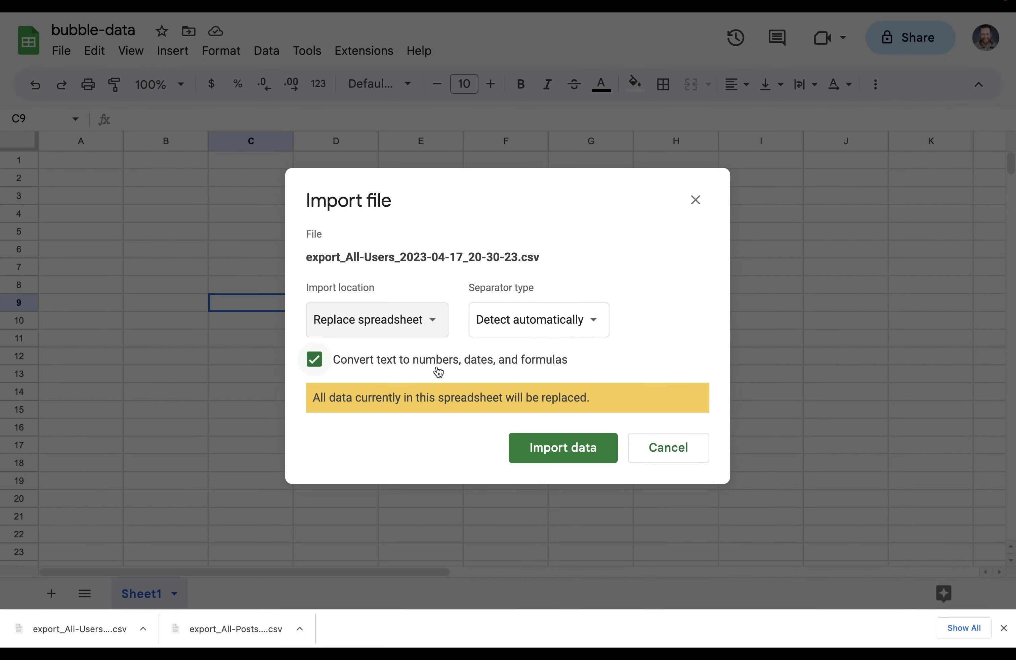
pyautogui.click(552, 448)
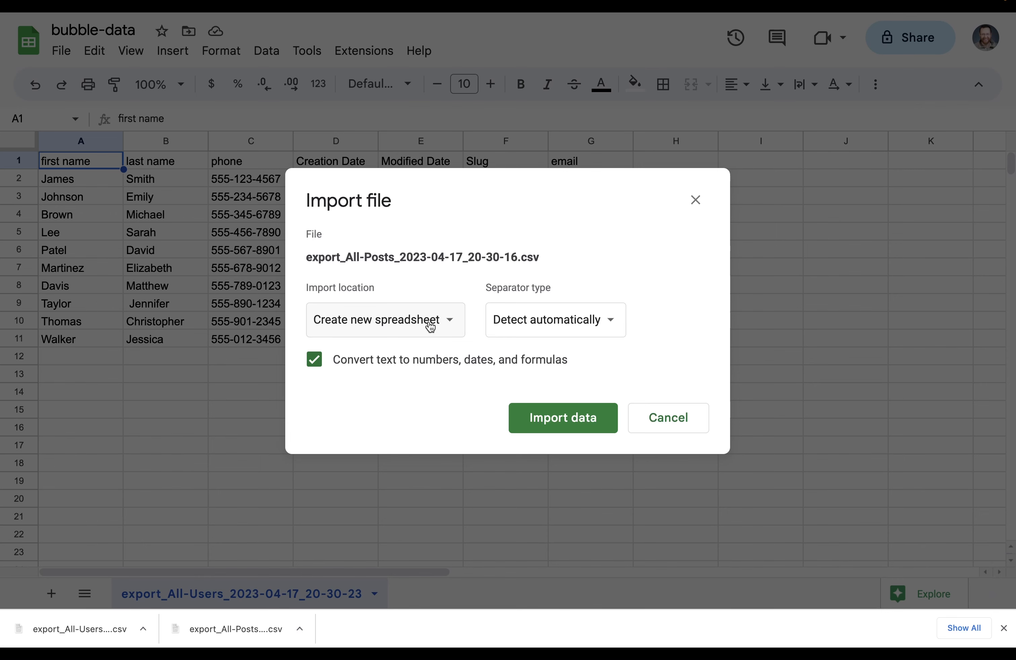
# Import the posts CSV as a new sheet, then return to the users sheet
pyautogui.click(424, 321)
pyautogui.click(419, 344)
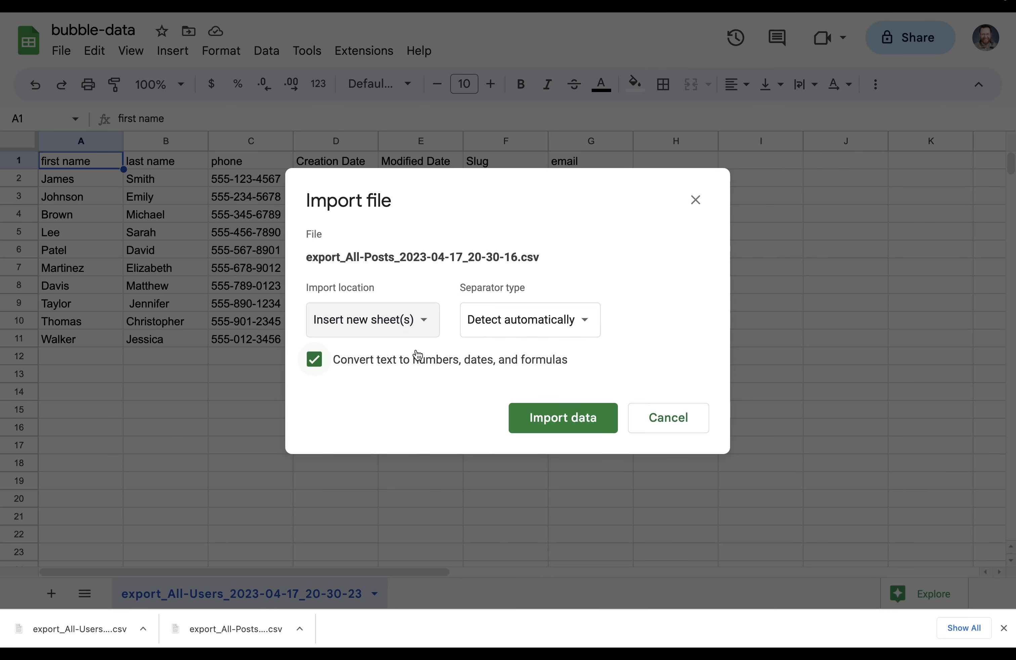
pyautogui.click(561, 419)
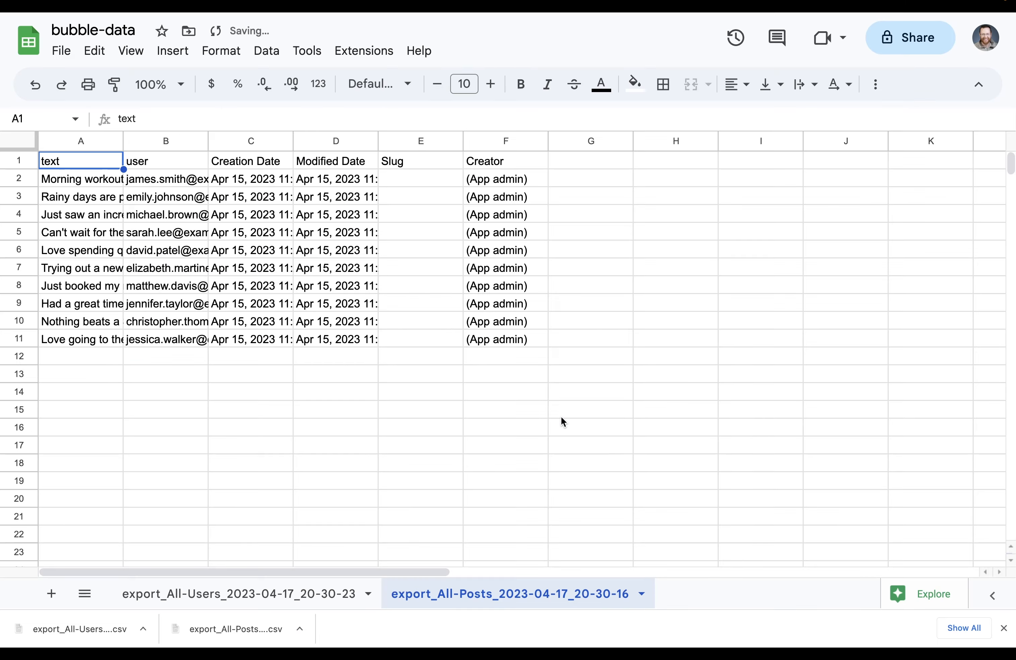
pyautogui.click(200, 592)
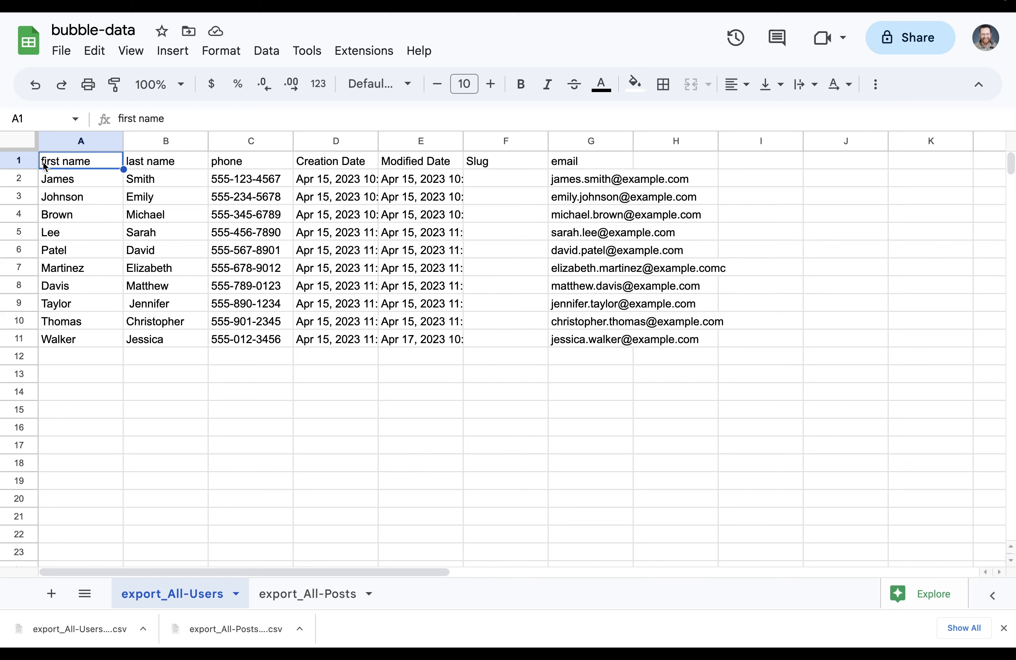
# Rename the A1 header to firstName
pyautogui.doubleClick(66, 167)
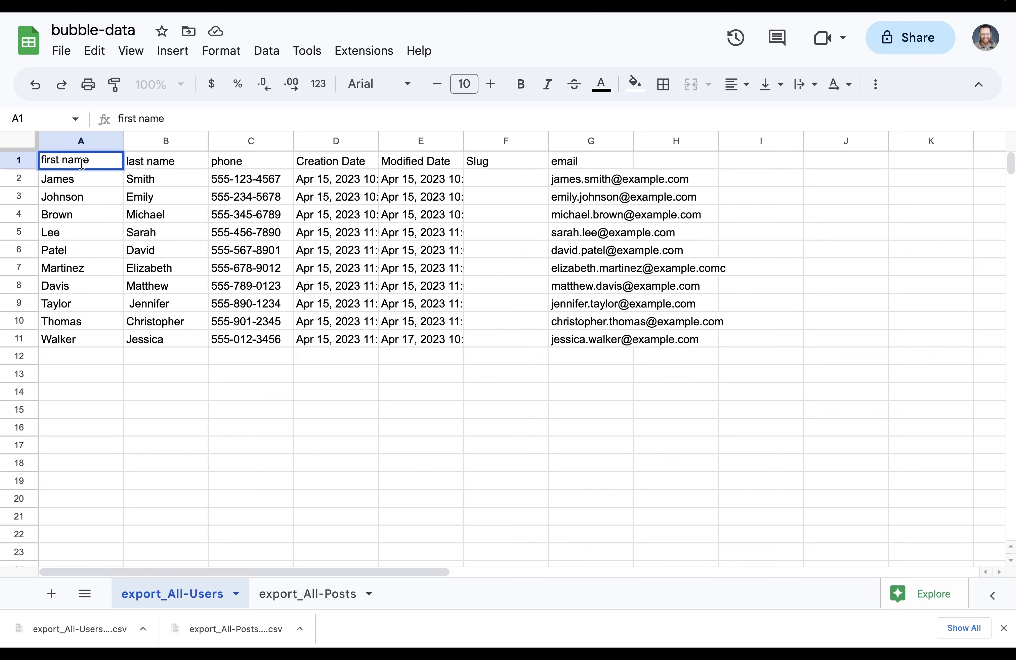
pyautogui.press('BackSpace')
pyautogui.press('Delete')
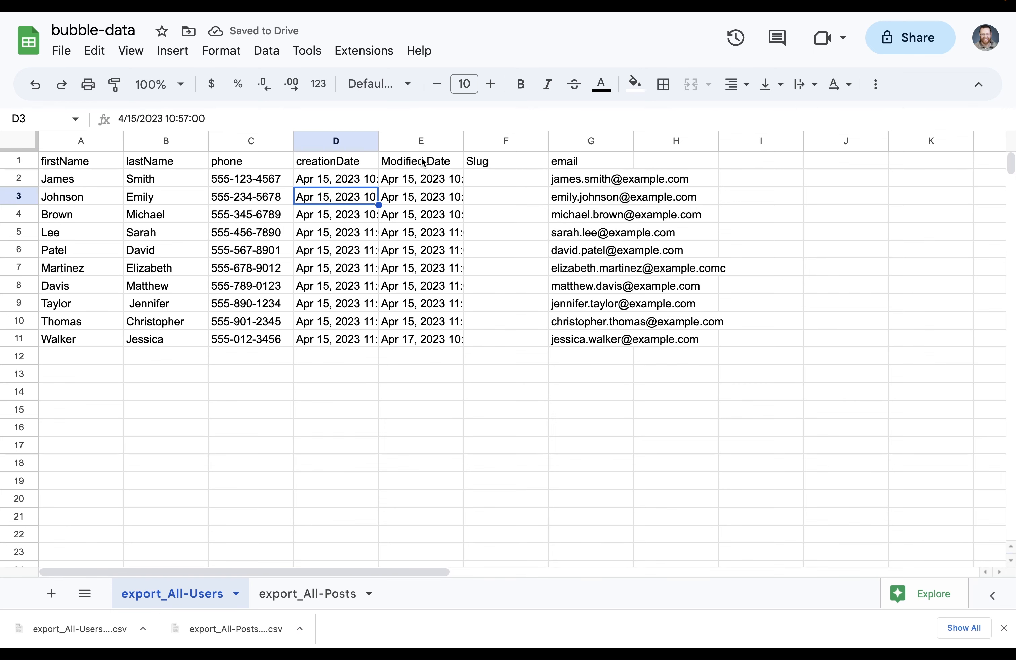
# Delete the Modified Date and Slug columns and autofit the email column
pyautogui.click(419, 141)
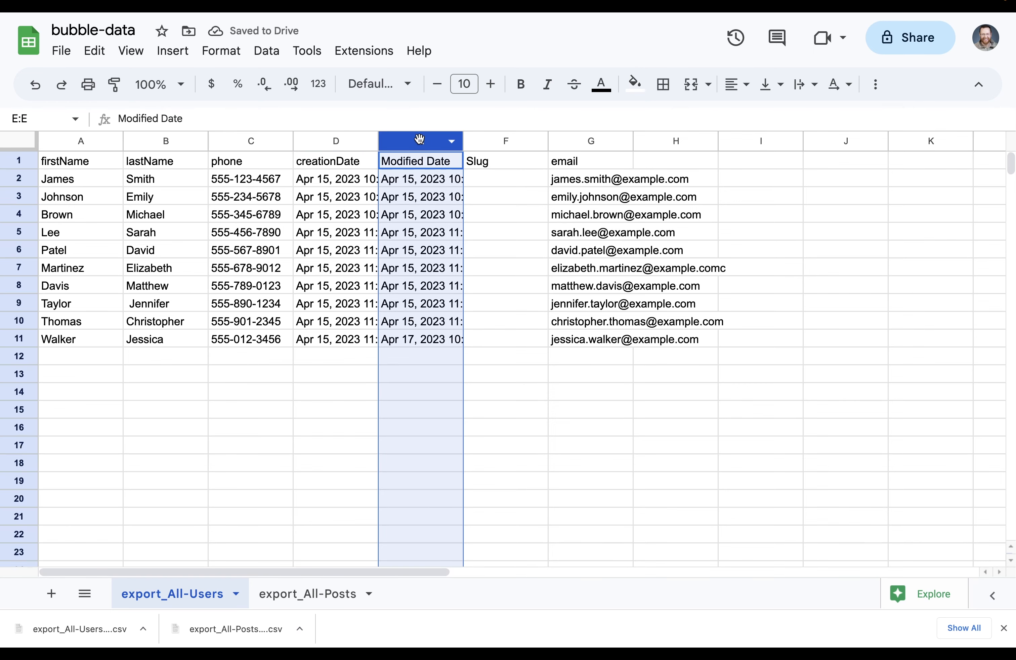
pyautogui.rightClick(419, 141)
pyautogui.click(418, 141)
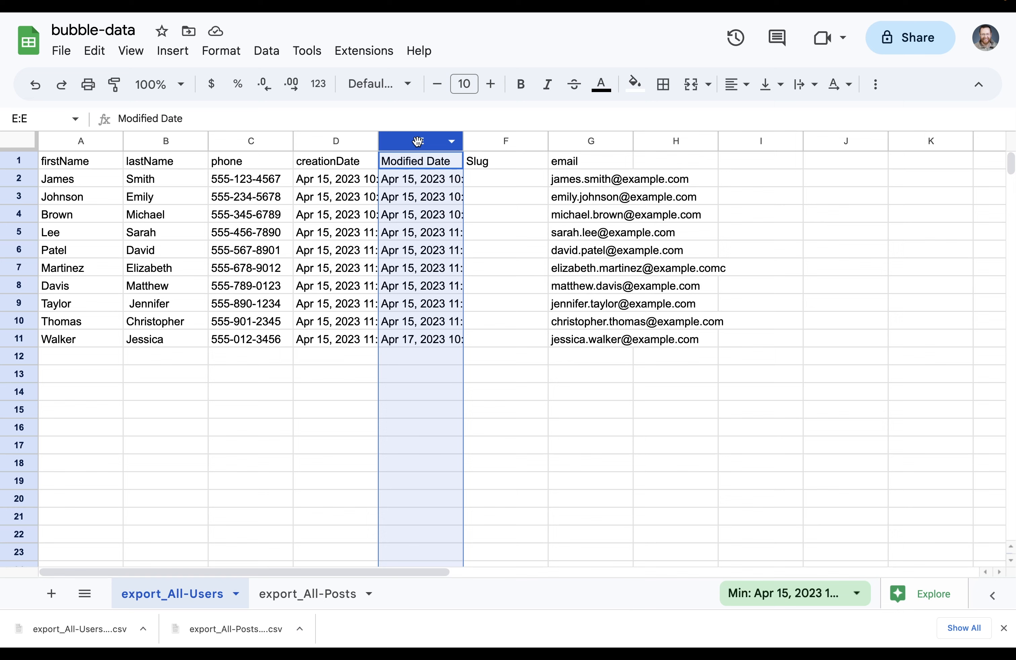
pyautogui.keyDown('shift'); pyautogui.click(493, 142); pyautogui.keyUp('shift')
pyautogui.rightClick(494, 142)
pyautogui.click(528, 272)
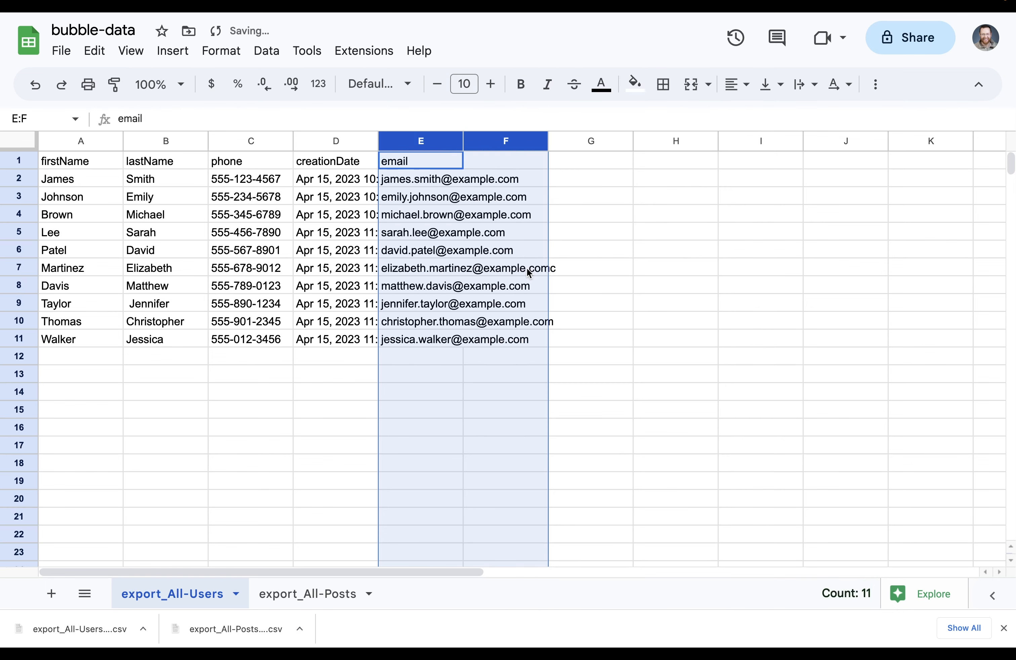
pyautogui.doubleClick(463, 141)
pyautogui.click(687, 213)
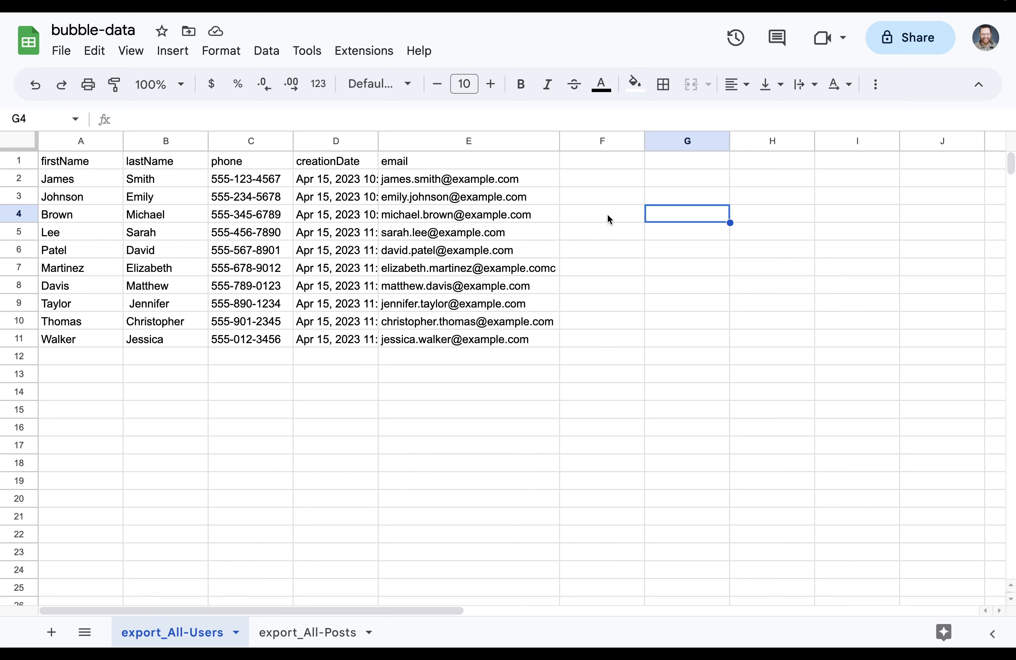
# Add a uid header in F1 and fill a random-ID formula down all user rows
pyautogui.click(602, 162)
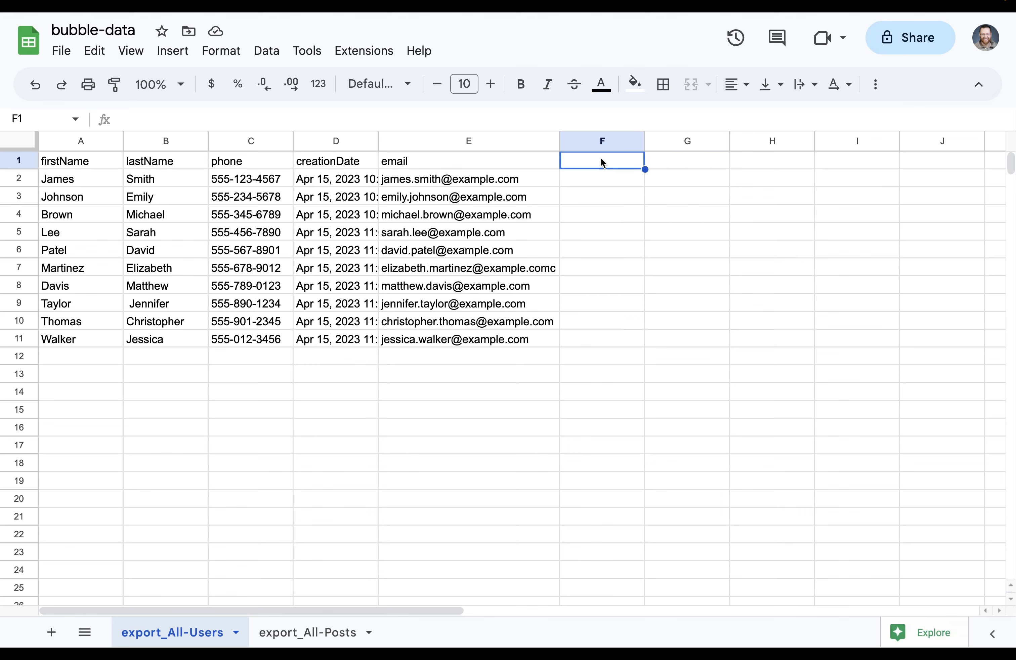
pyautogui.write('uid')
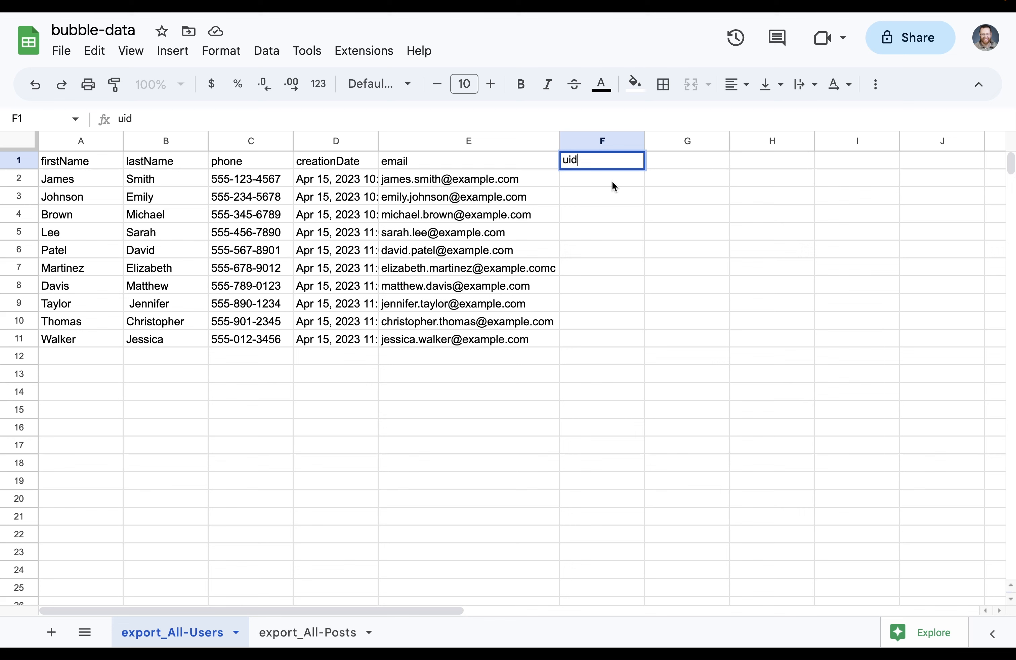
pyautogui.press('Return')
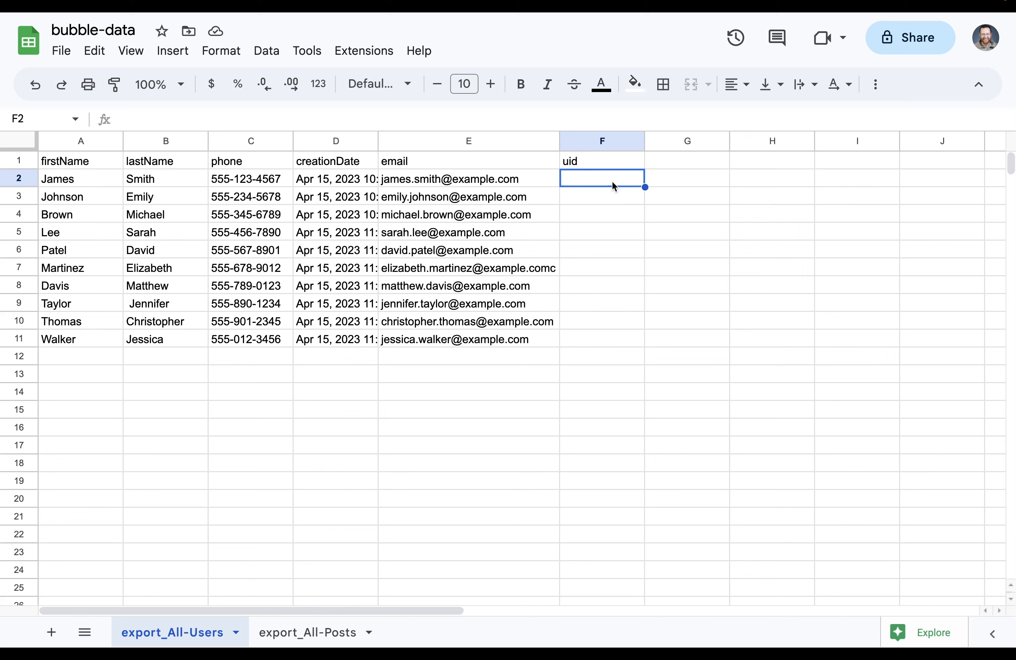
pyautogui.hotkey('ctrl', 'v')
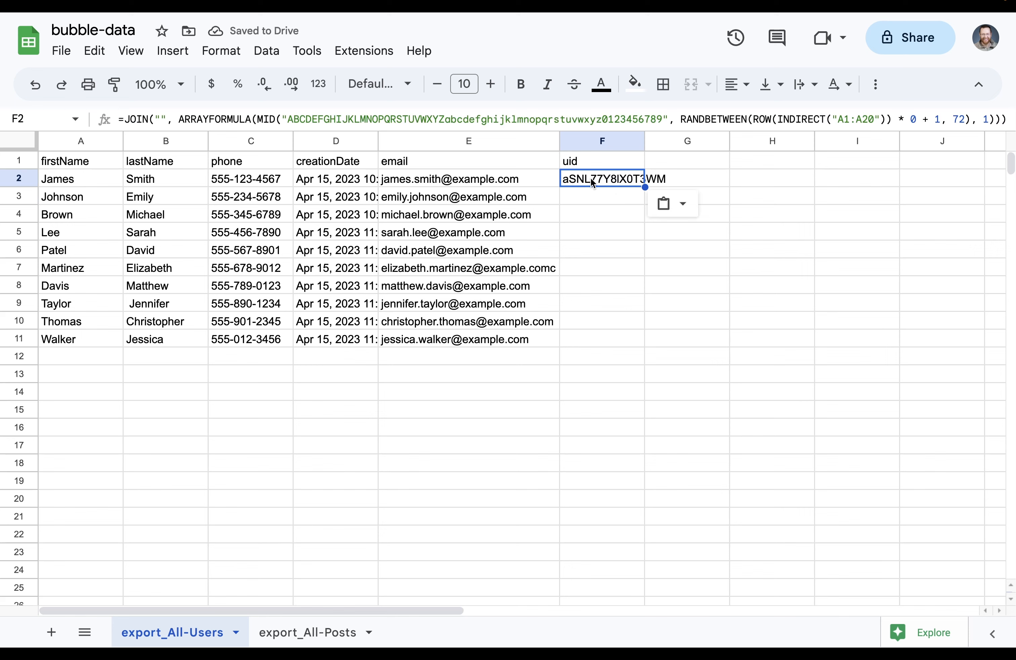
pyautogui.doubleClick(645, 186)
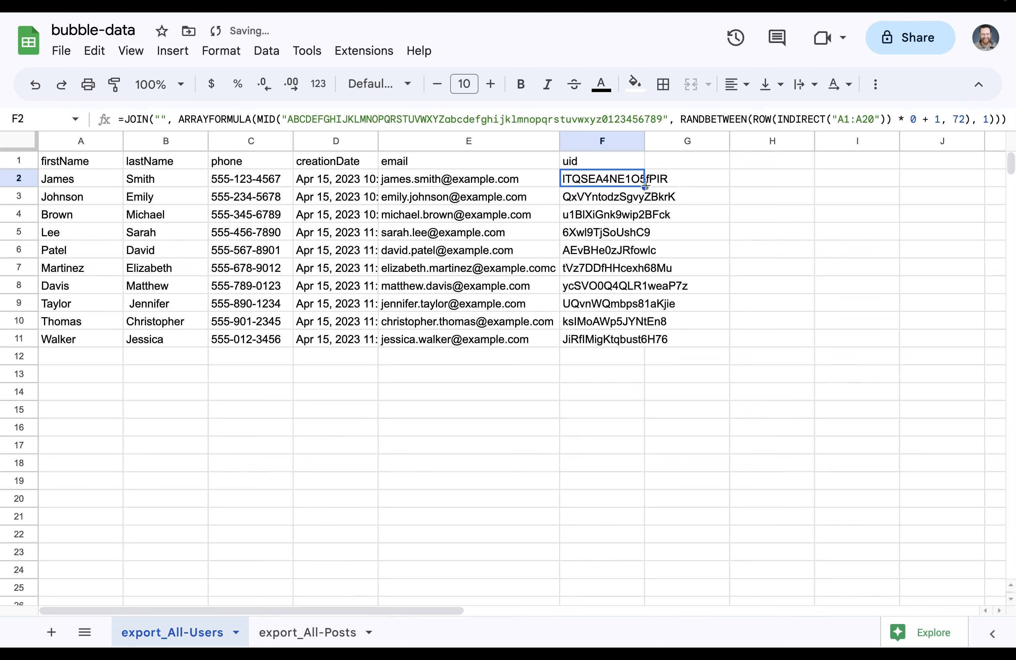
# Convert the uids in F2:F11 to fixed values, then go to export_All-Posts
pyautogui.keyDown('shift'); pyautogui.click(632, 339); pyautogui.keyUp('shift')
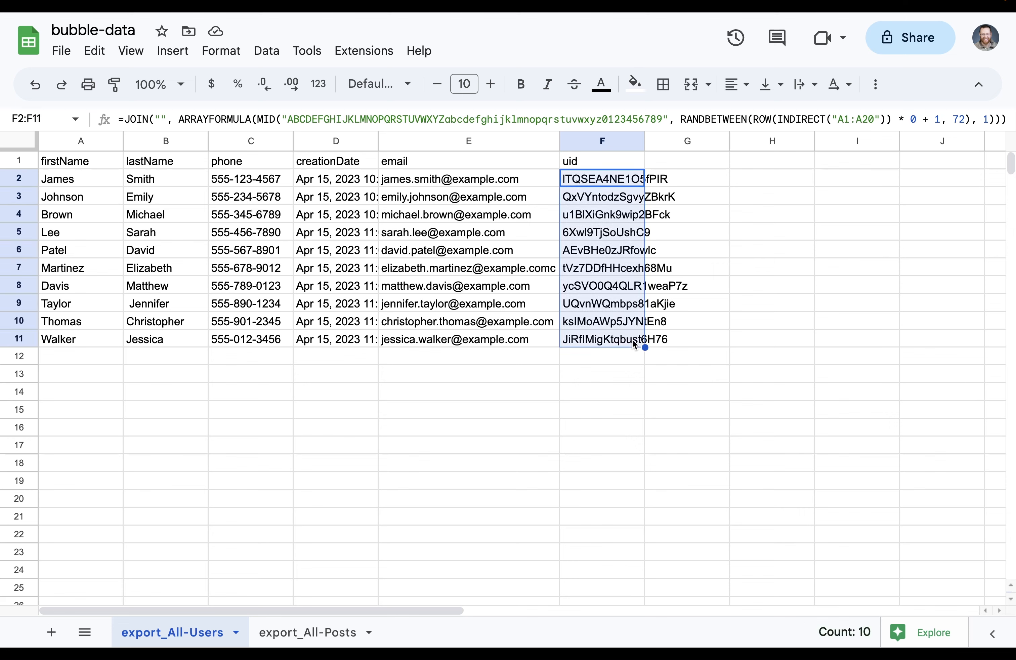
pyautogui.hotkey('ctrl', 'c')
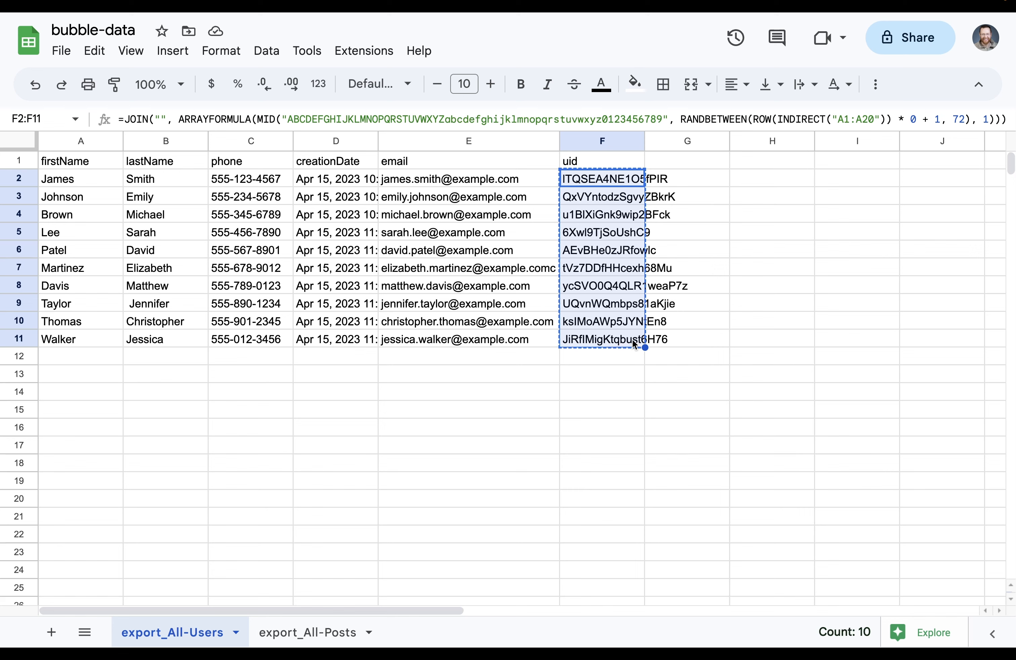
pyautogui.hotkey('ctrl', 'shift', 'v')
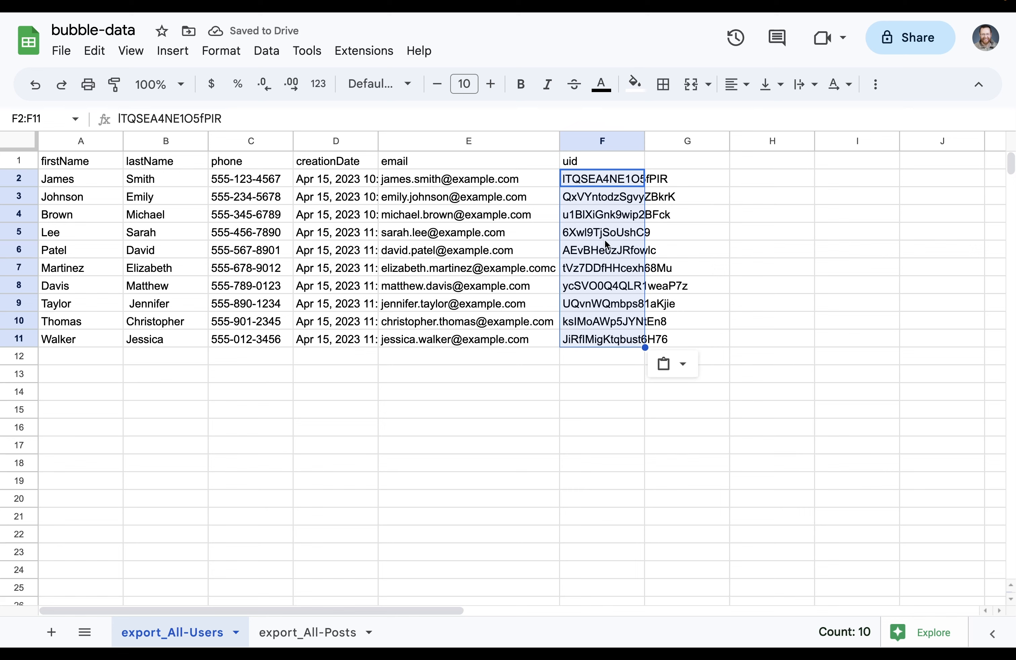
pyautogui.click(601, 251)
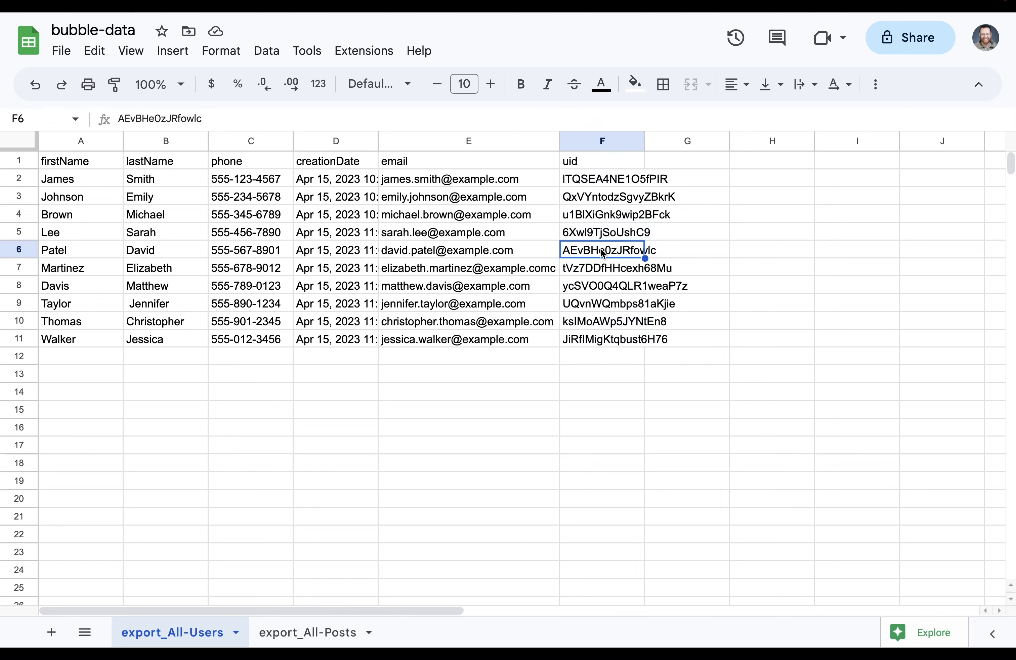
pyautogui.click(322, 633)
# Add a uid header in D1 of export_All-Posts
pyautogui.click(549, 392)
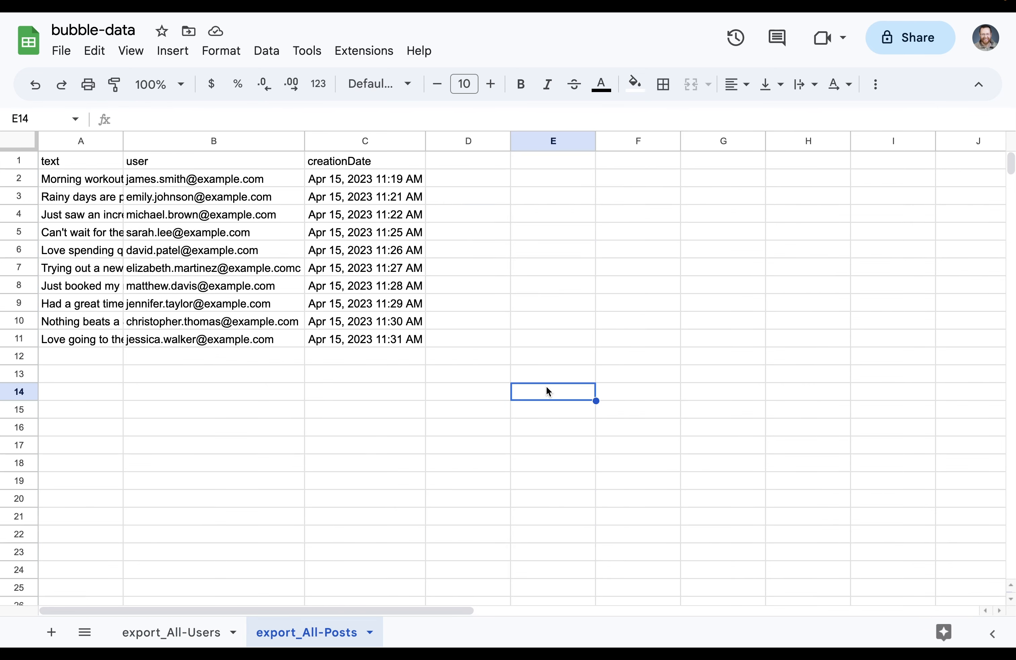
pyautogui.click(464, 162)
pyautogui.write('uid')
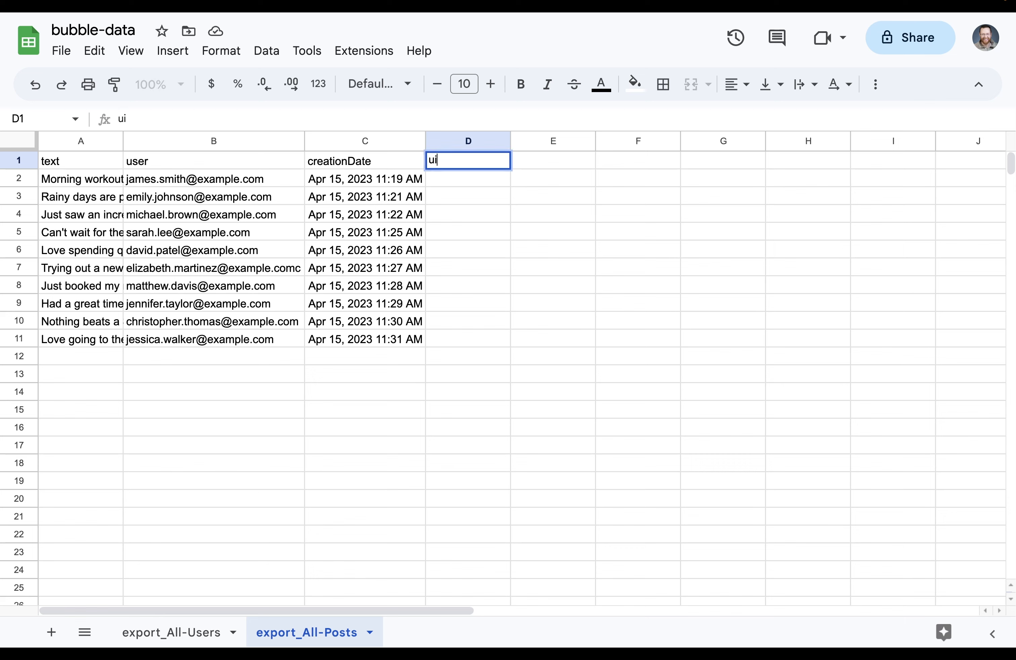
pyautogui.press('Return')
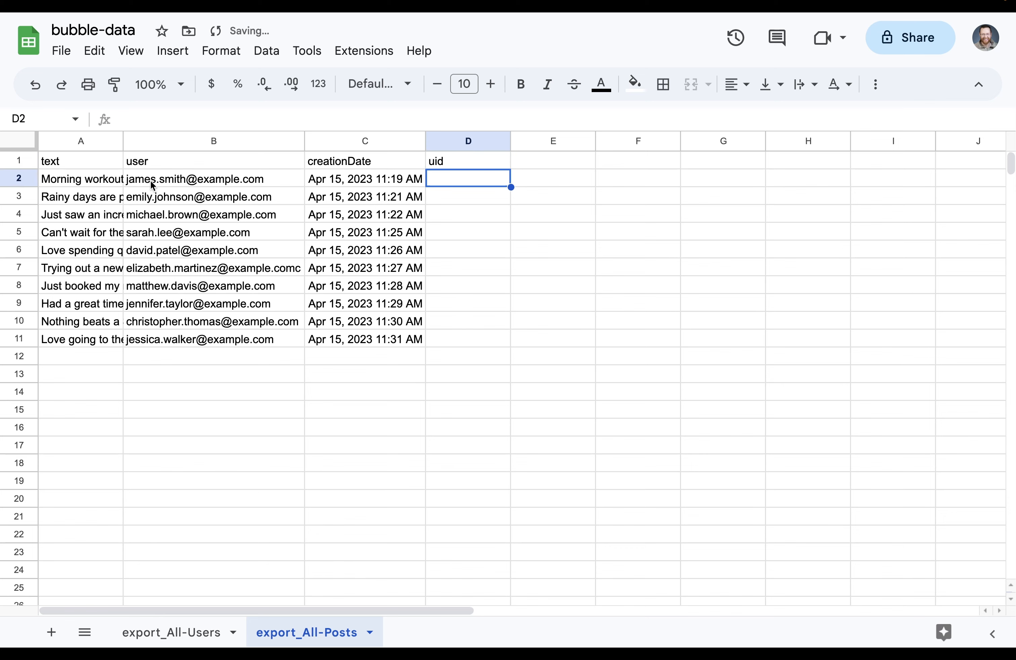
# Enter =VLOOKUP(B2,'export_All-Users'!E2:F11,2,false) in D2 to fetch the author's uid
pyautogui.moveTo(173, 182)
pyautogui.write('=vlook')
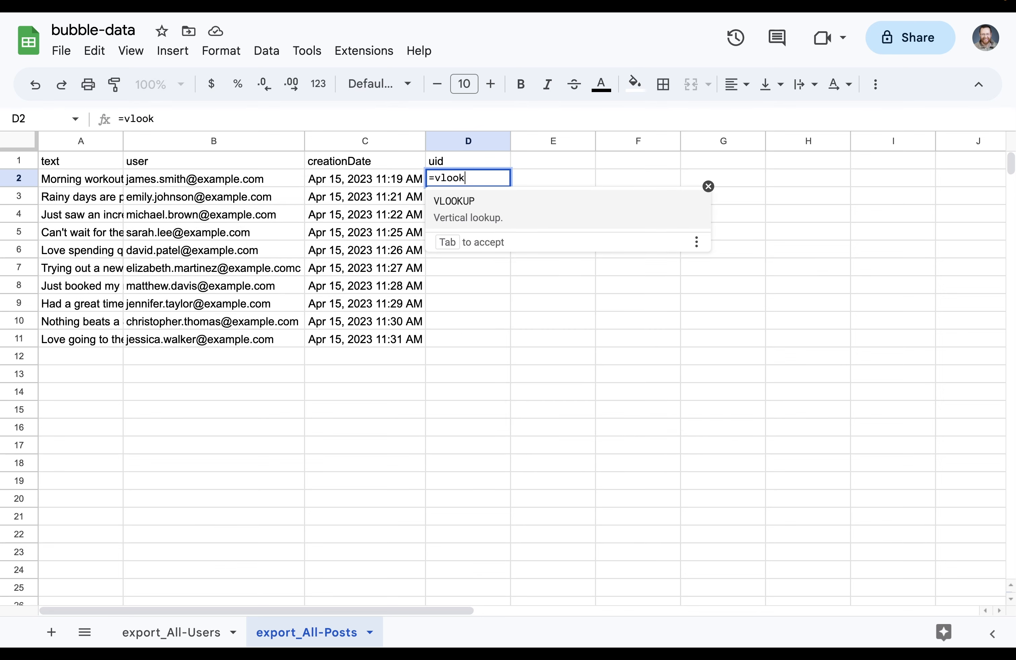
pyautogui.press('Tab')
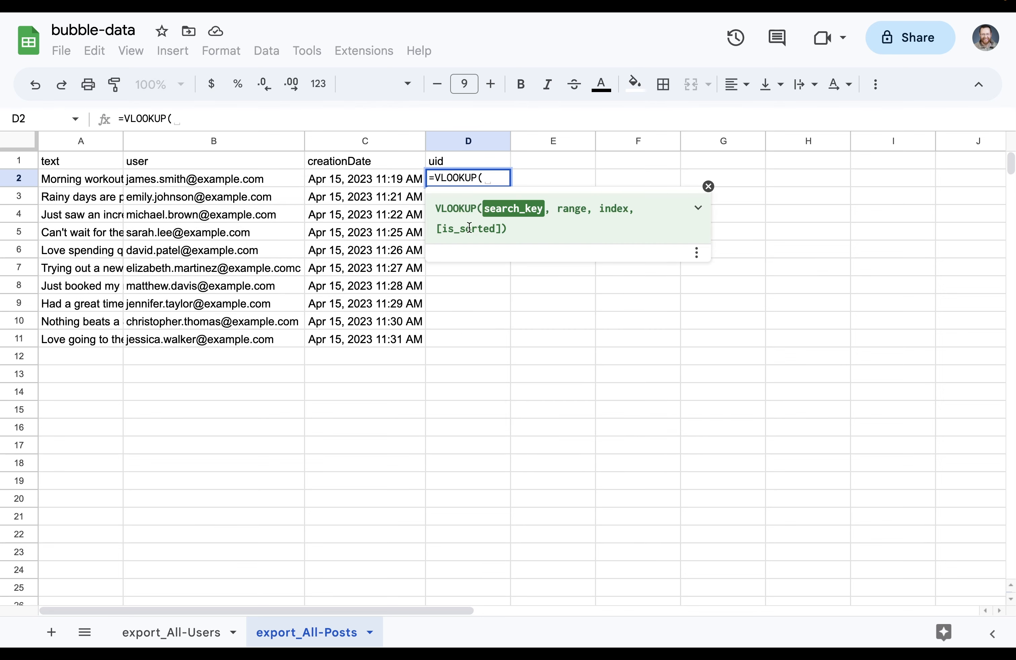
pyautogui.click(237, 182)
pyautogui.write(',')
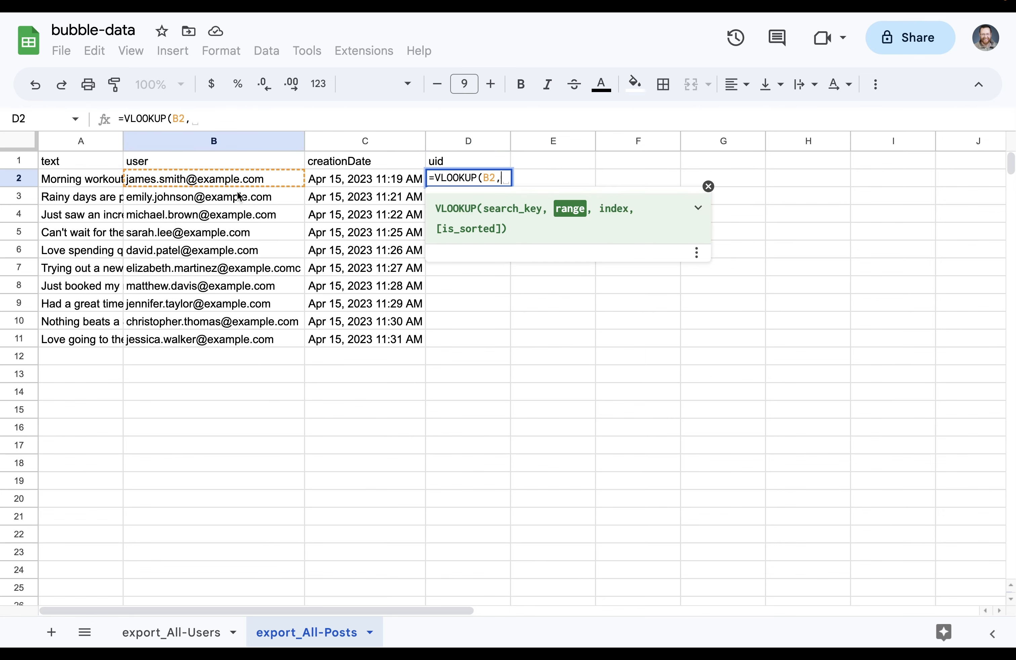
pyautogui.click(179, 631)
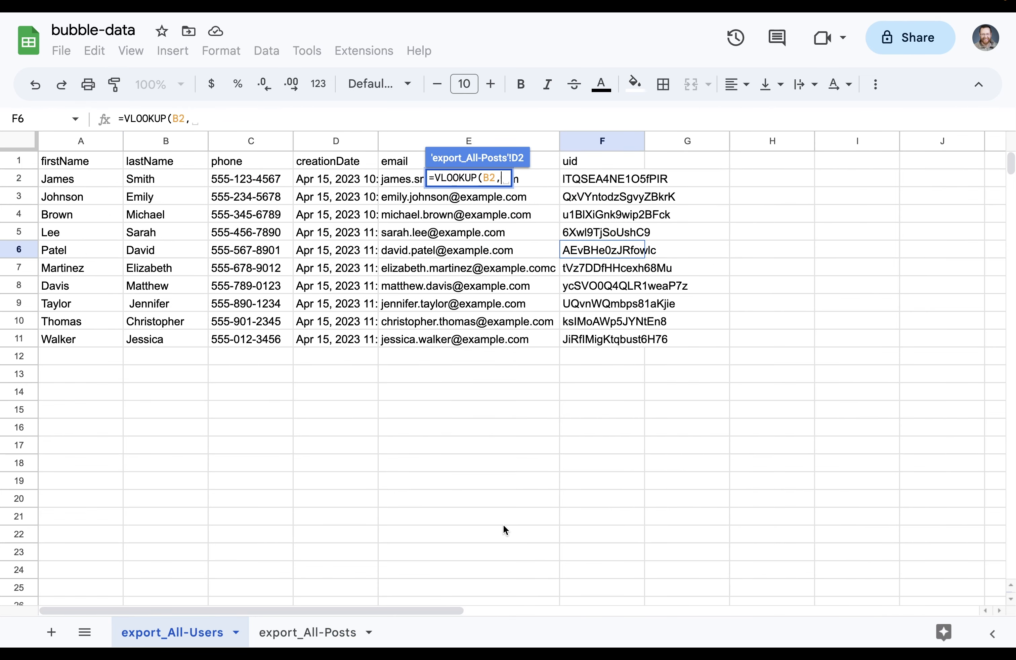
pyautogui.click(531, 182)
pyautogui.moveTo(536, 187); pyautogui.dragTo(601, 338)
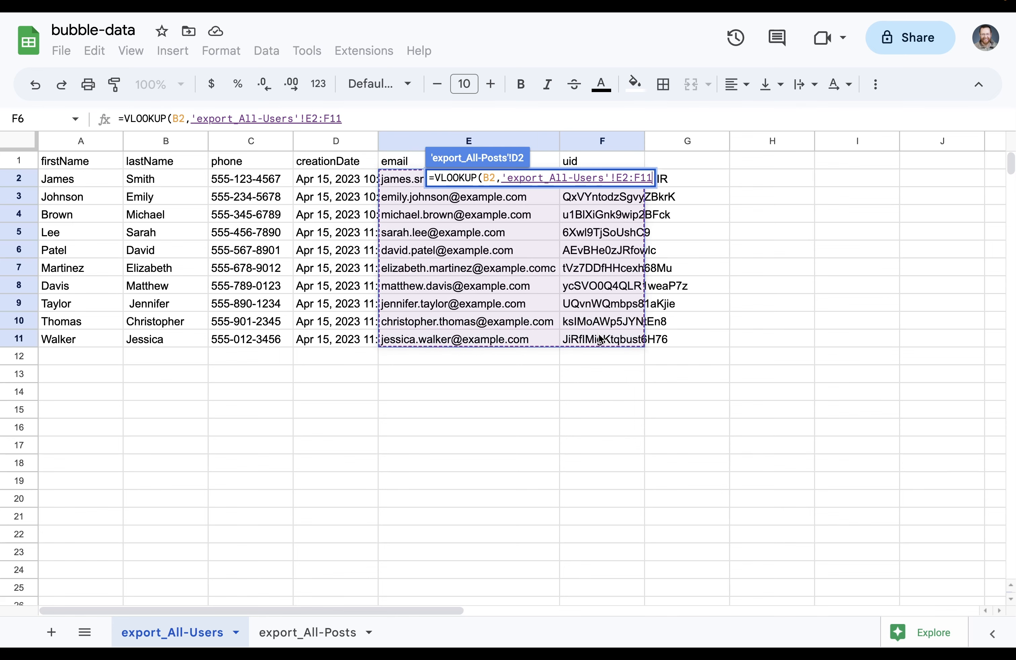
pyautogui.write(',')
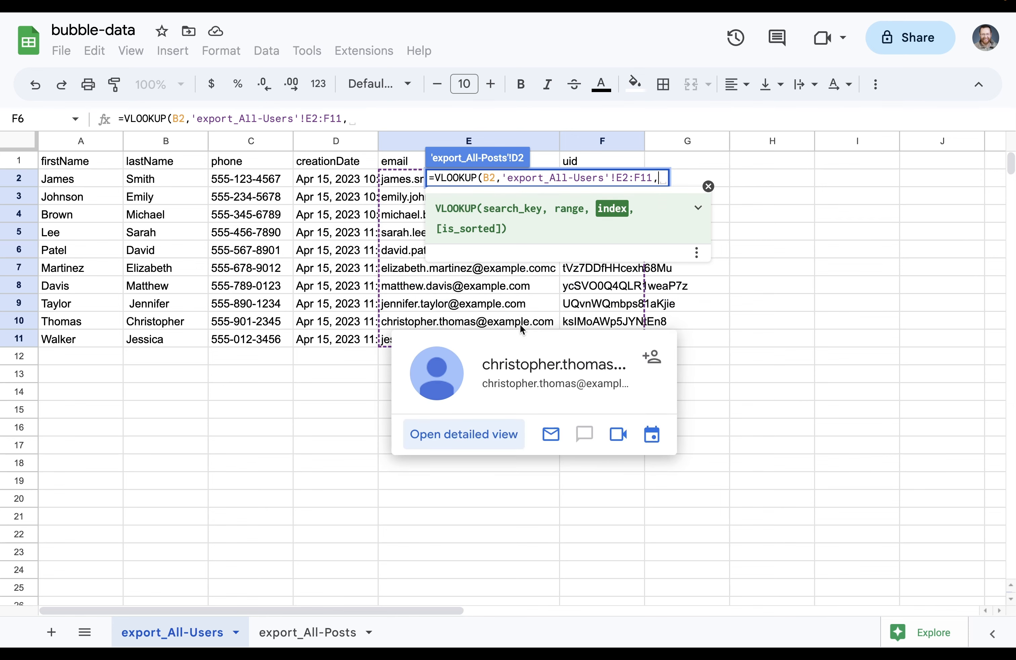
pyautogui.write('2')
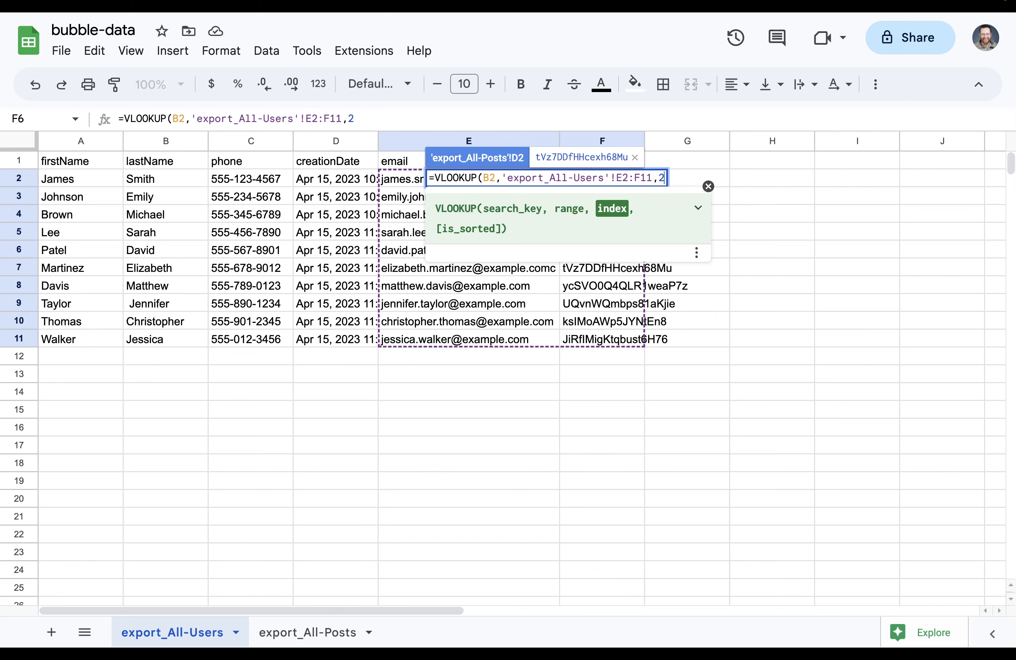
pyautogui.write(', ')
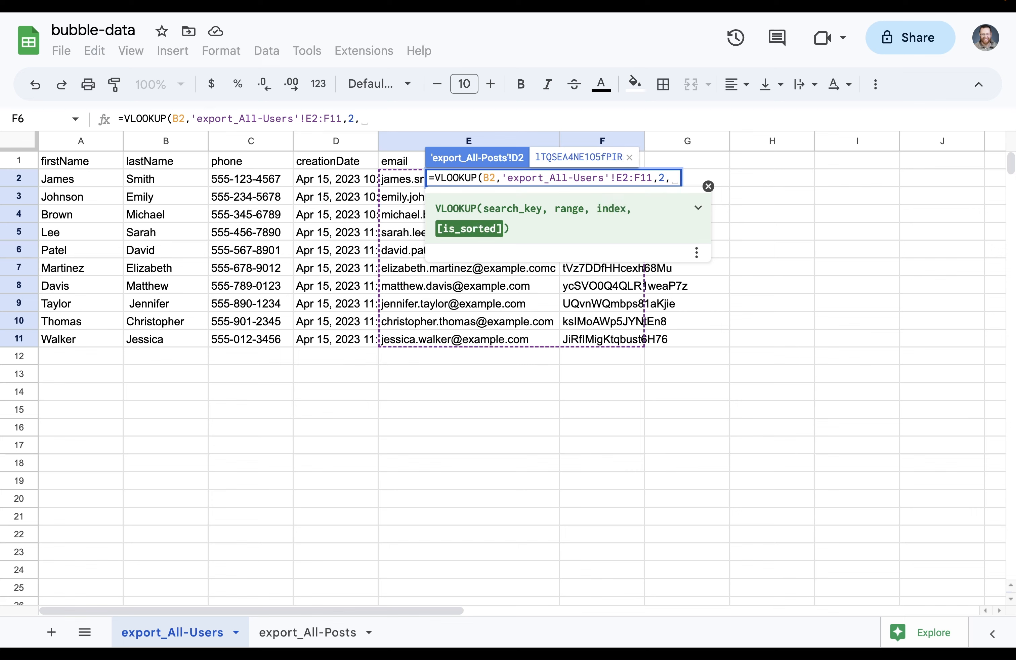
pyautogui.write('false)')
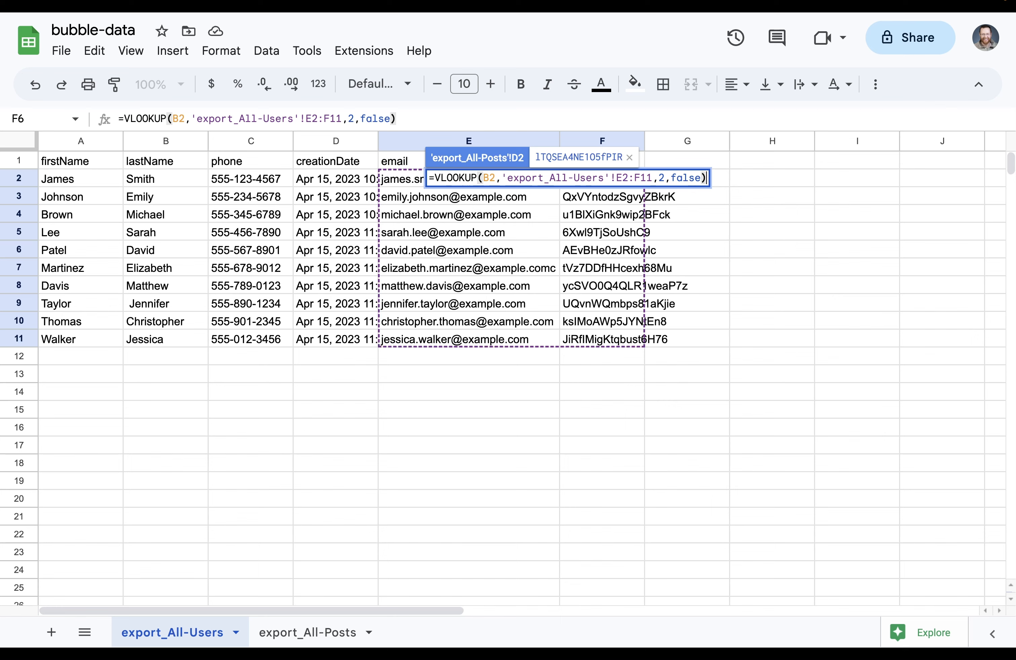
pyautogui.press('Return')
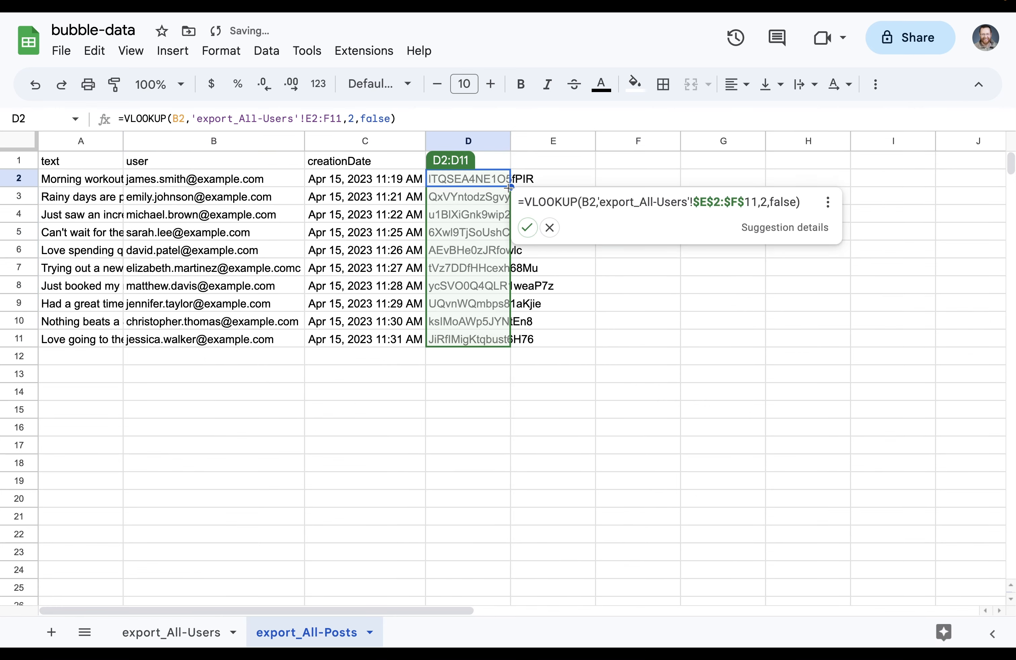
# Autofill the lookup down D3:D11 and return to export_All-Users
pyautogui.click(527, 227)
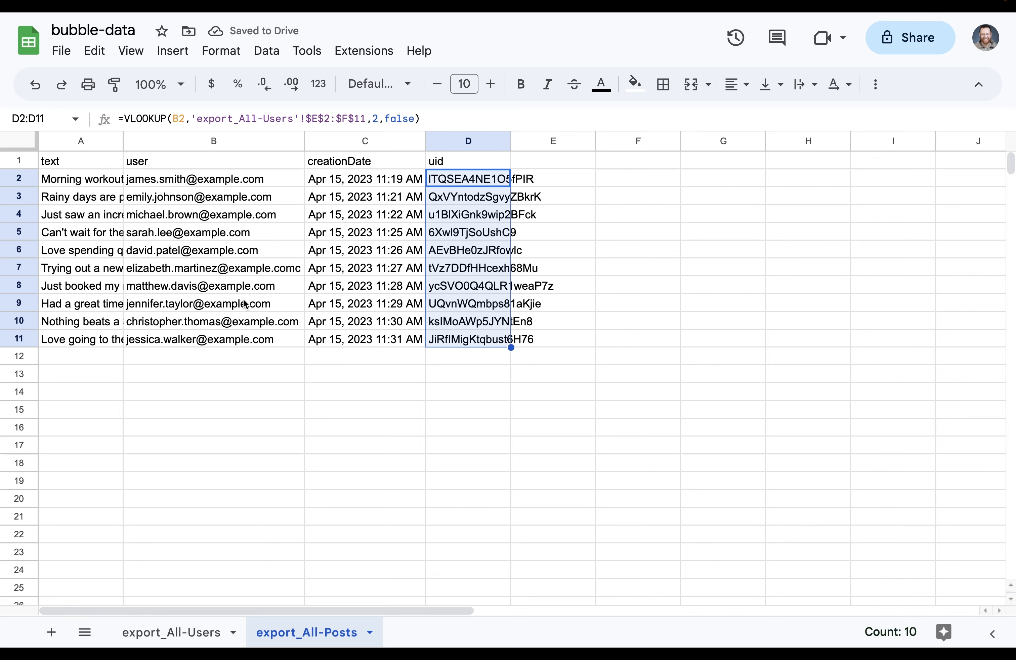
pyautogui.moveTo(219, 289)
pyautogui.click(201, 631)
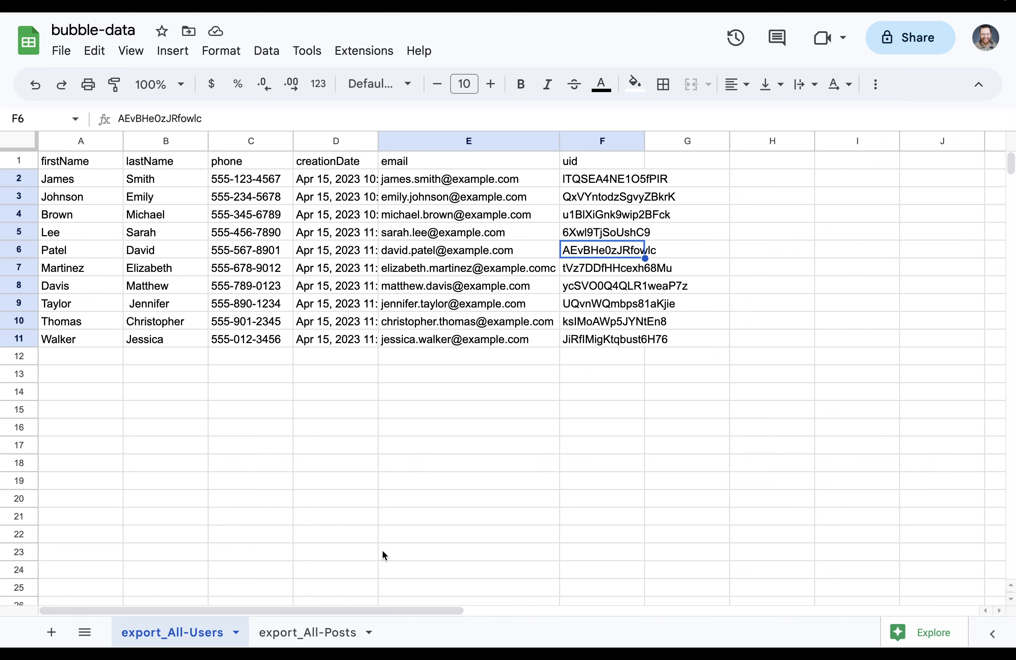
# Open a custom date and time format for D2 and clear its existing parts
pyautogui.click(339, 183)
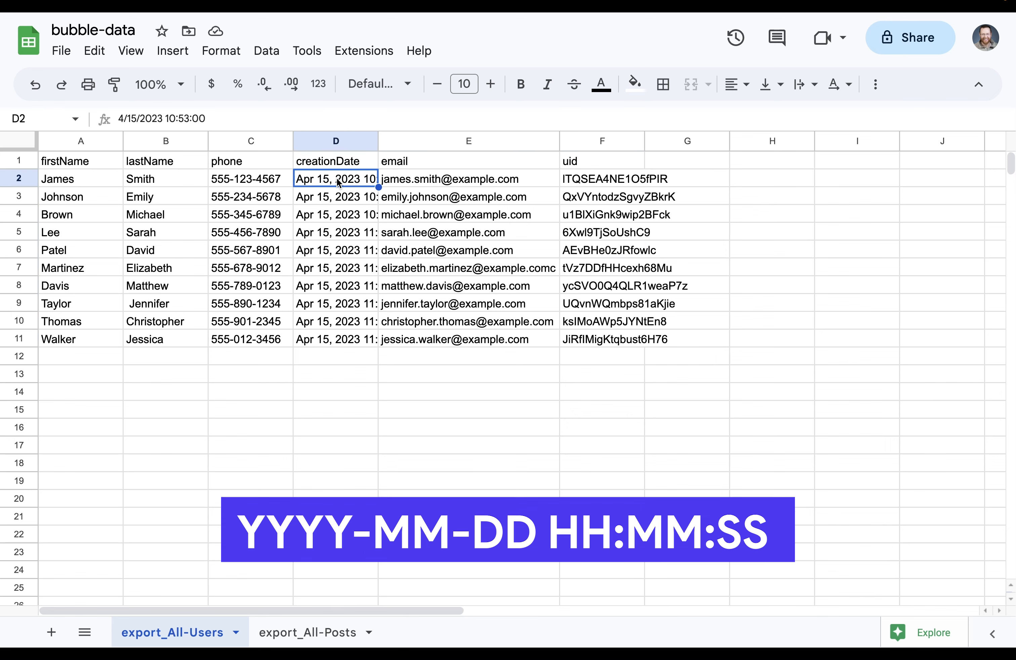
pyautogui.click(317, 84)
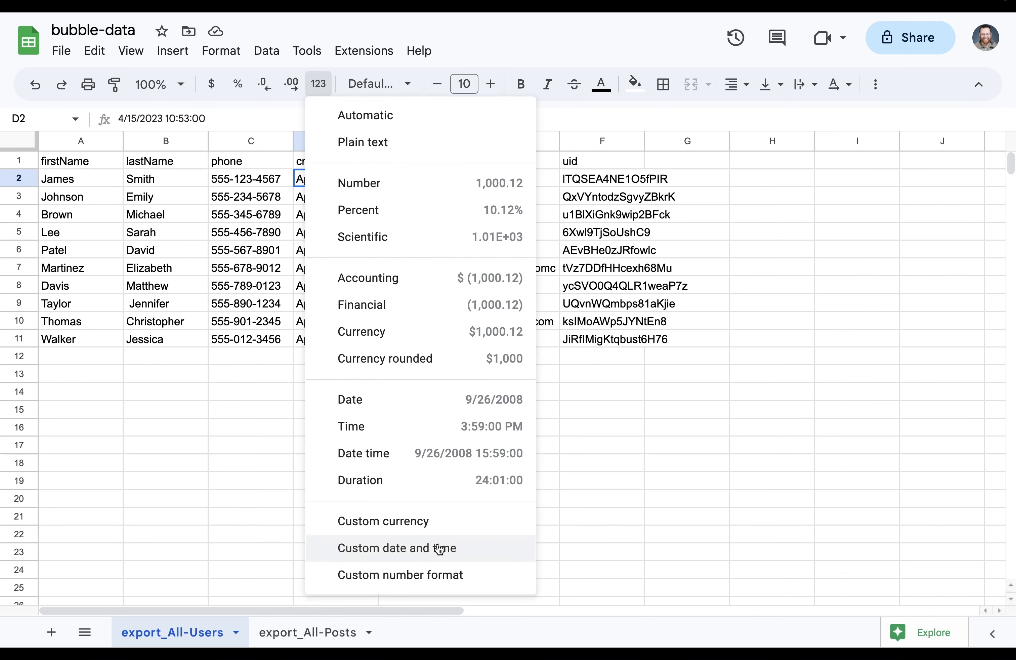
pyautogui.click(439, 548)
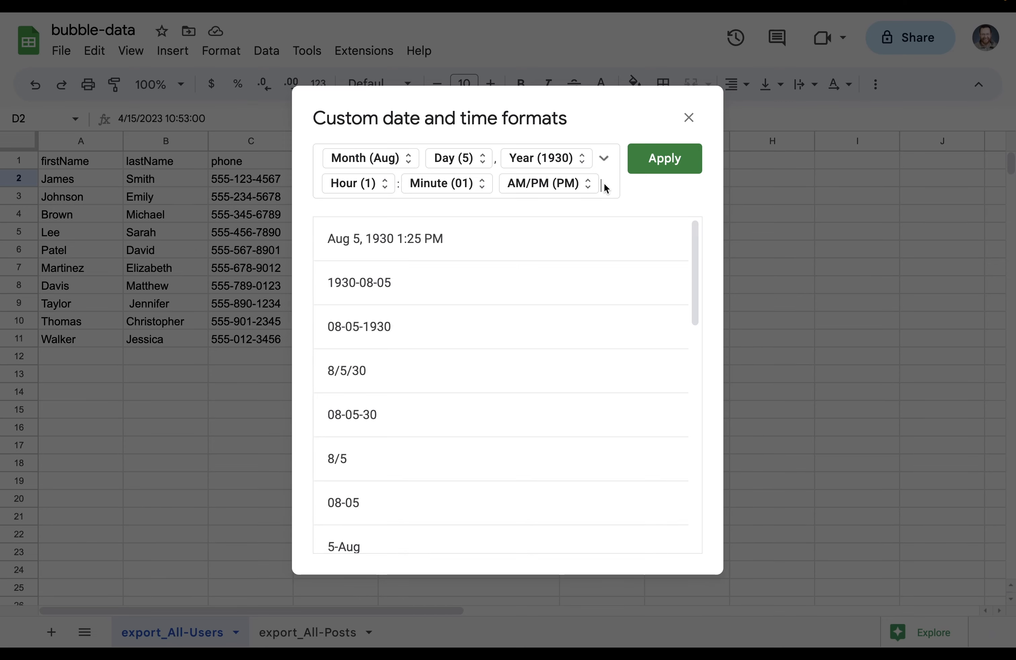
pyautogui.press('BackSpace')
pyautogui.press('BackSpace')
pyautogui.press('BackSpace')
pyautogui.press('BackSpace')
pyautogui.press('BackSpace')
pyautogui.press('BackSpace')
pyautogui.press('BackSpace')
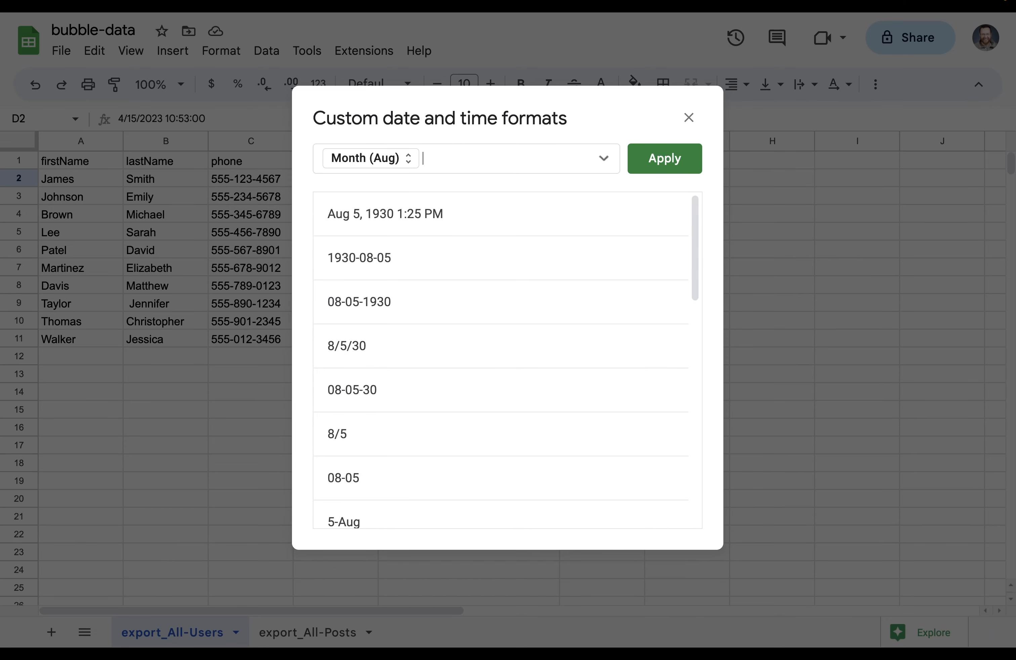
pyautogui.press('BackSpace')
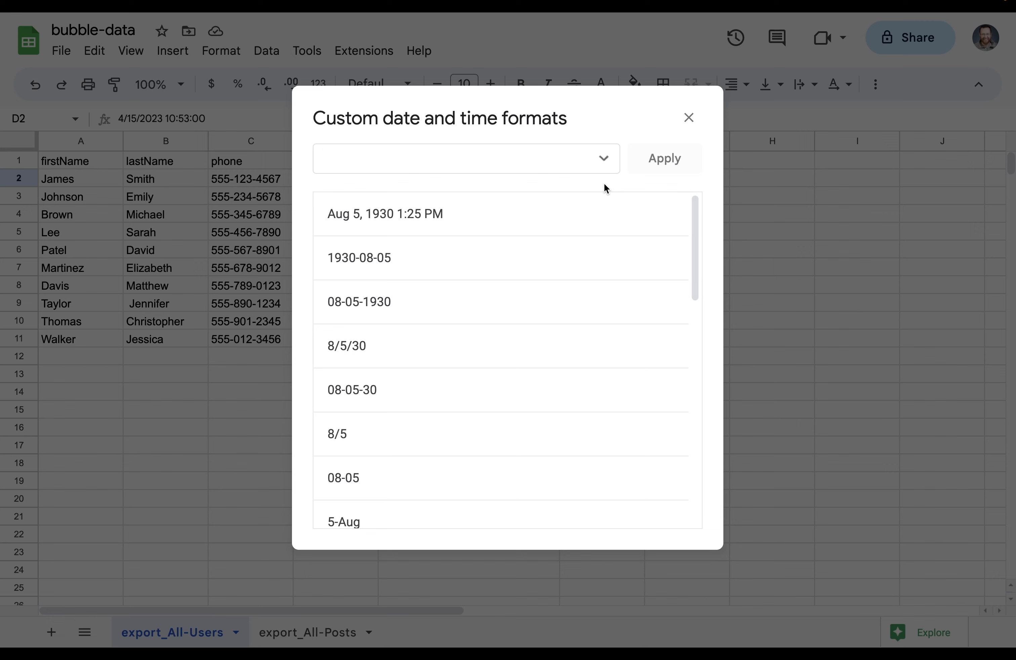
# Build a year-month-day date with four-digit year and zero-padded month and day
pyautogui.click(604, 159)
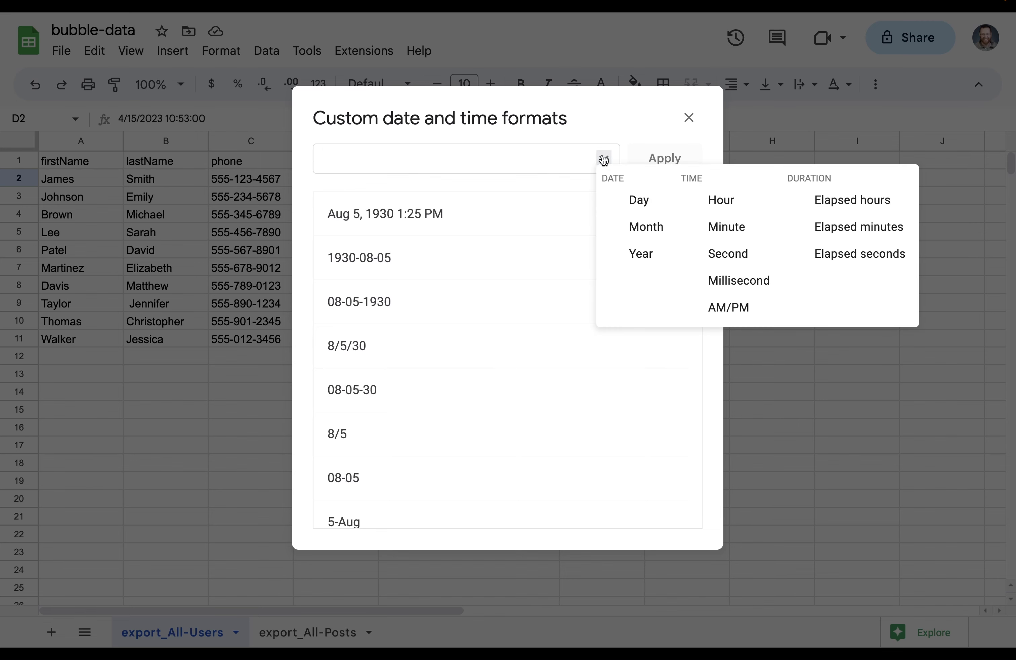
pyautogui.click(640, 253)
pyautogui.click(379, 161)
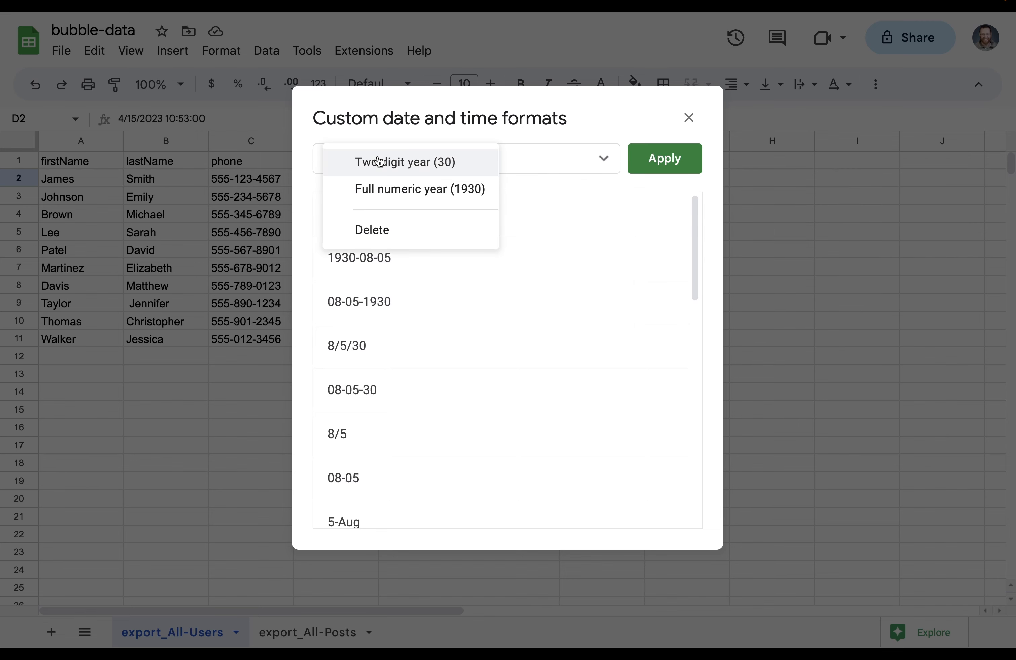
pyautogui.click(378, 193)
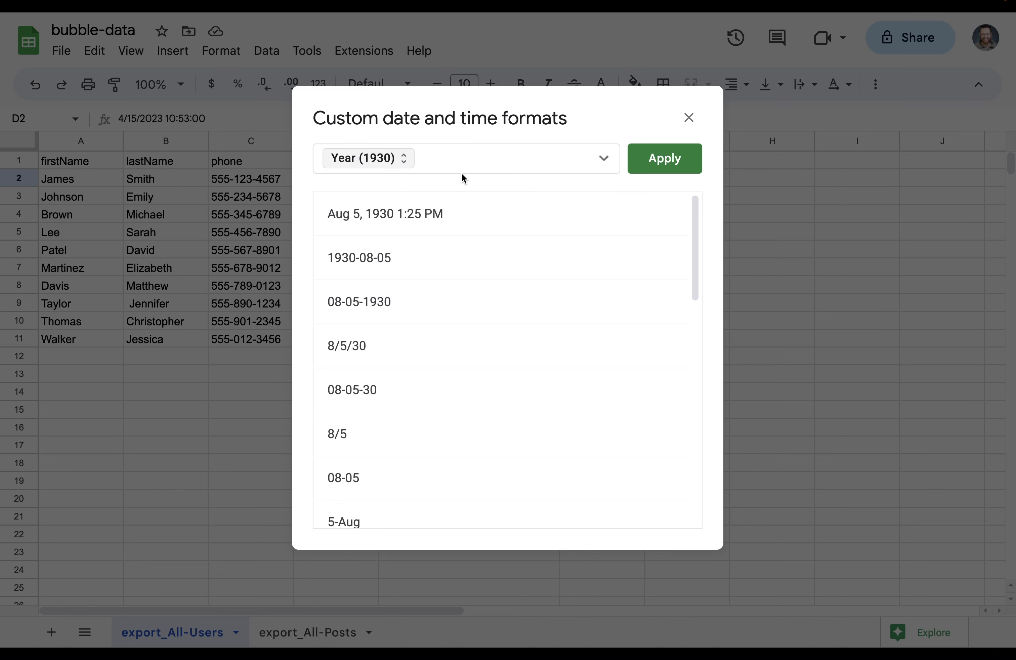
pyautogui.click(603, 159)
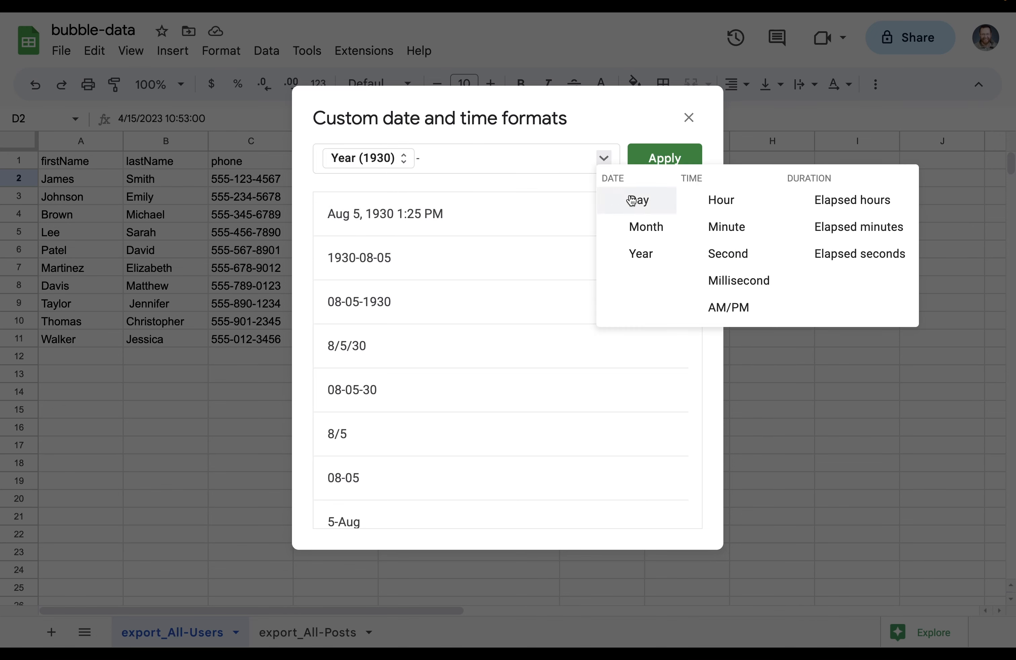
pyautogui.click(637, 227)
pyautogui.click(482, 158)
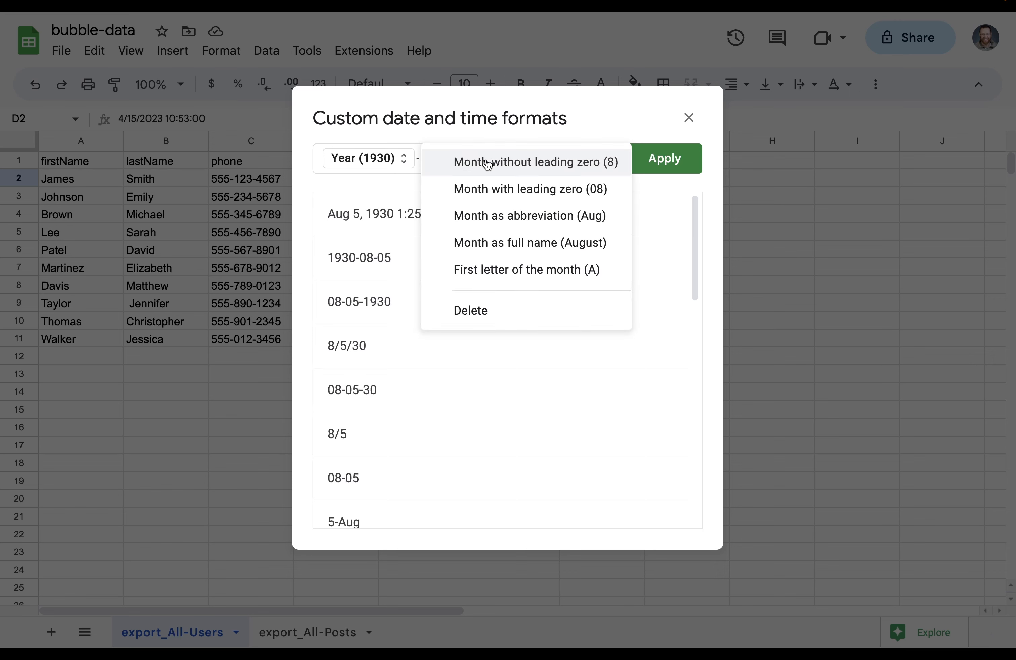
pyautogui.click(578, 193)
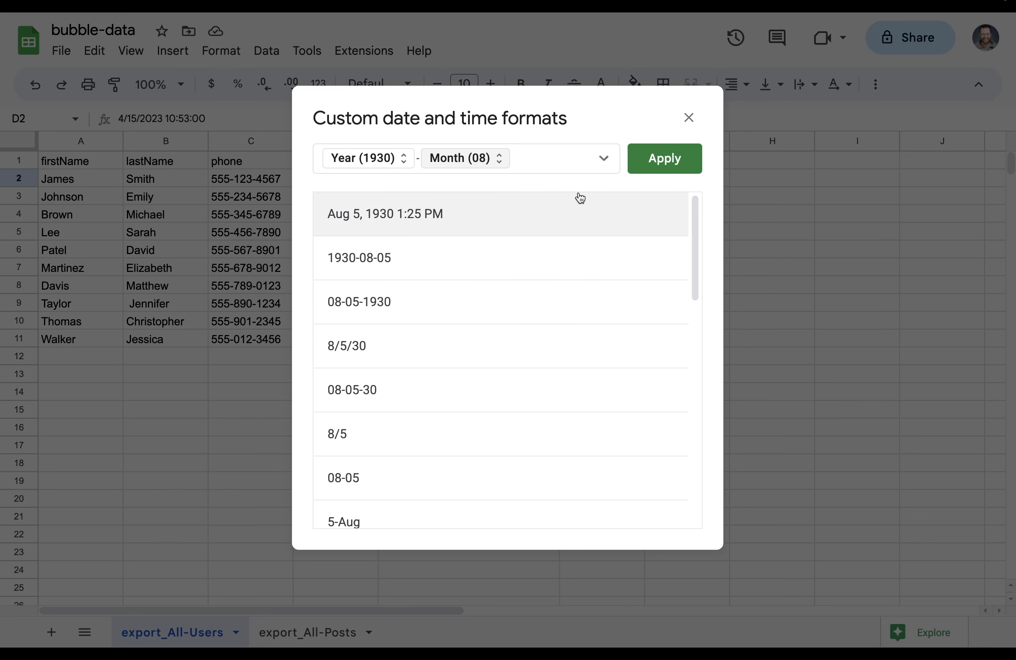
pyautogui.write('-')
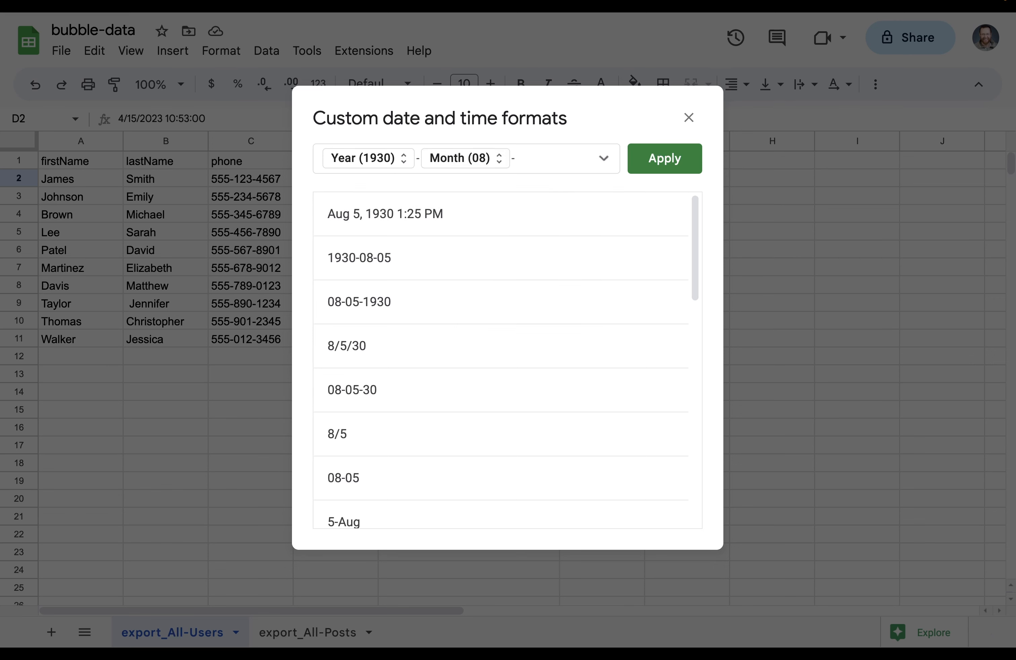
pyautogui.click(604, 158)
pyautogui.click(635, 199)
pyautogui.click(567, 163)
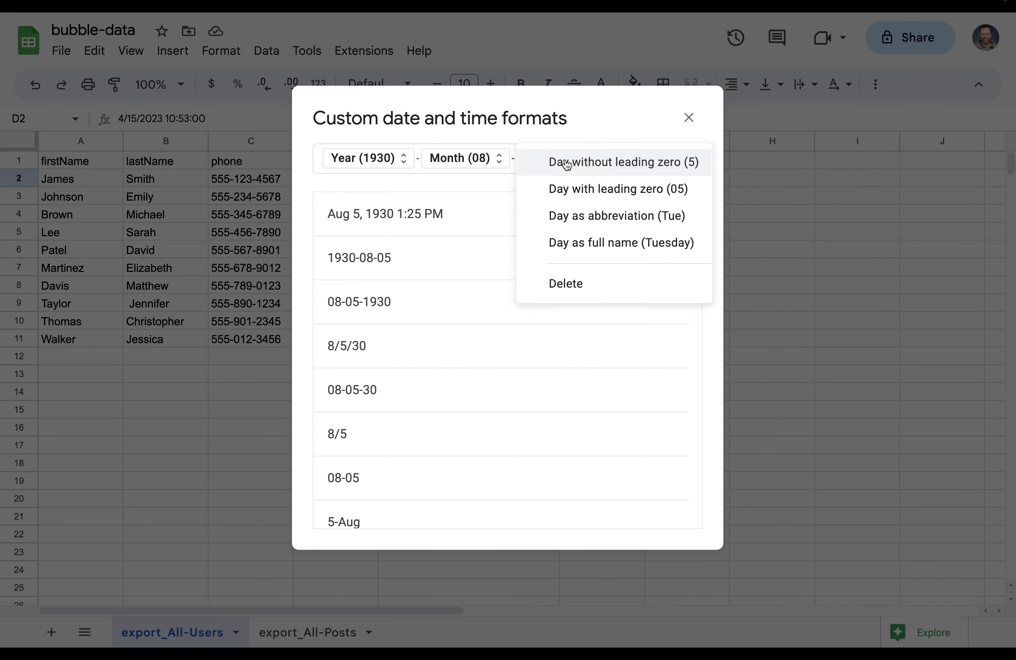
pyautogui.click(570, 191)
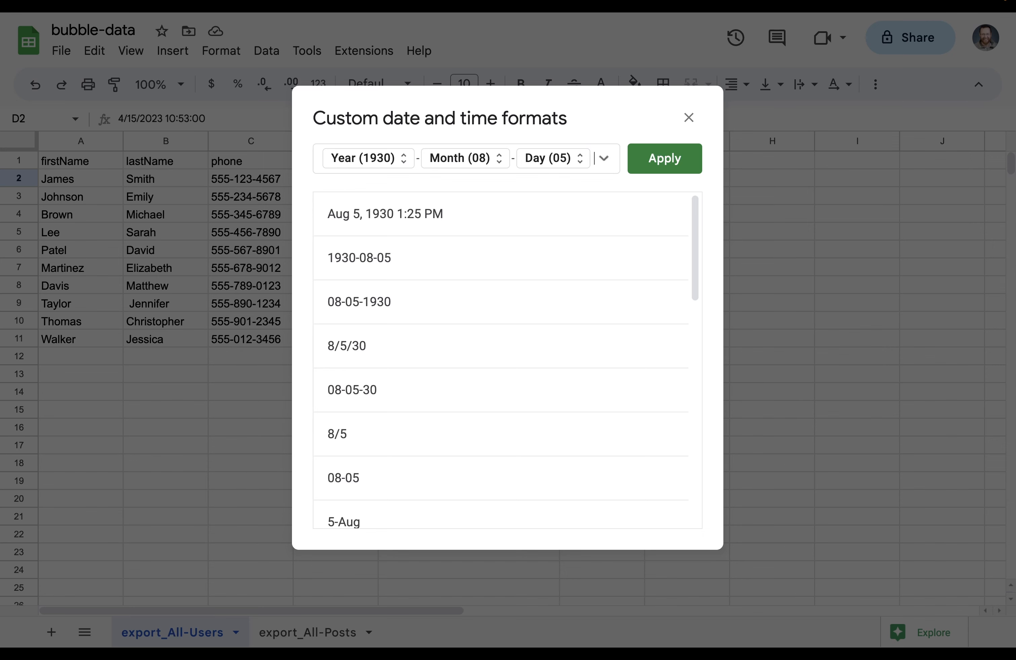
# Add zero-padded hour:minute:second parts and apply the format to D2
pyautogui.click(604, 159)
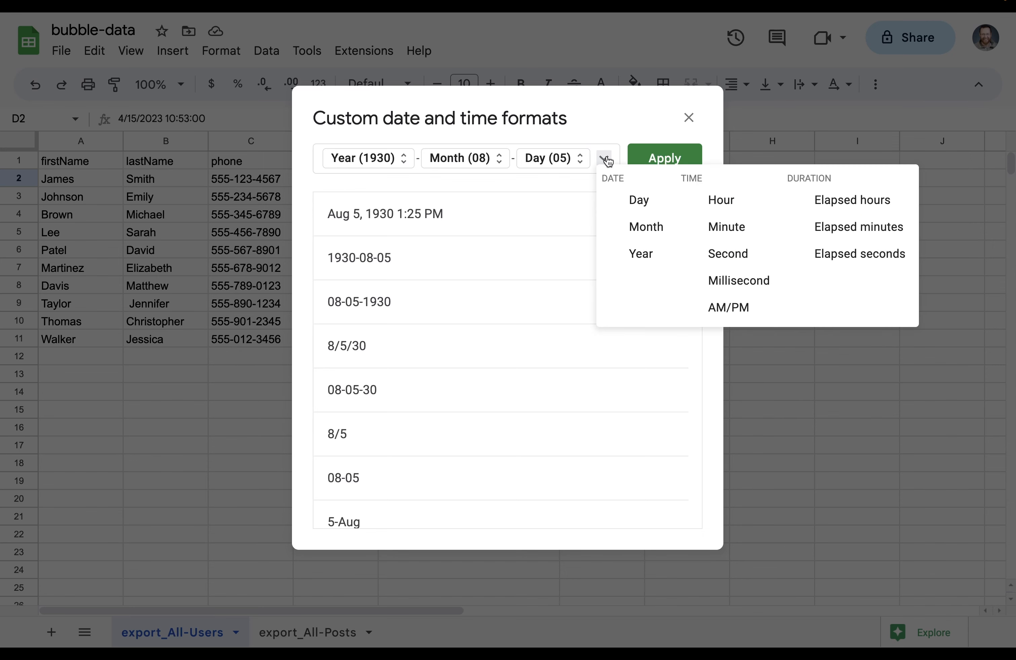
pyautogui.click(722, 202)
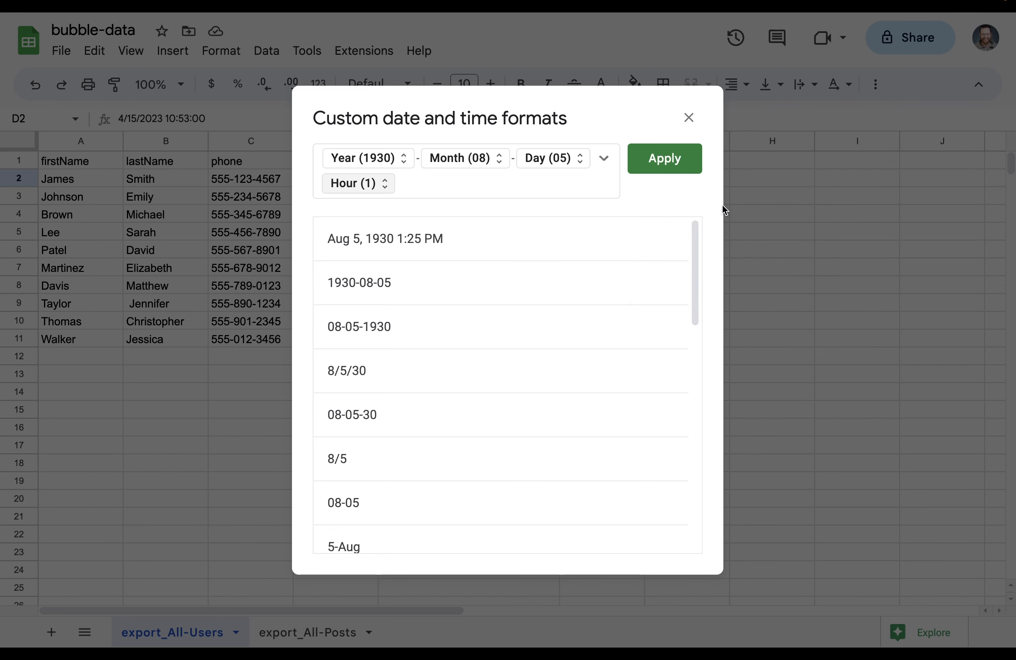
pyautogui.click(373, 185)
pyautogui.click(386, 215)
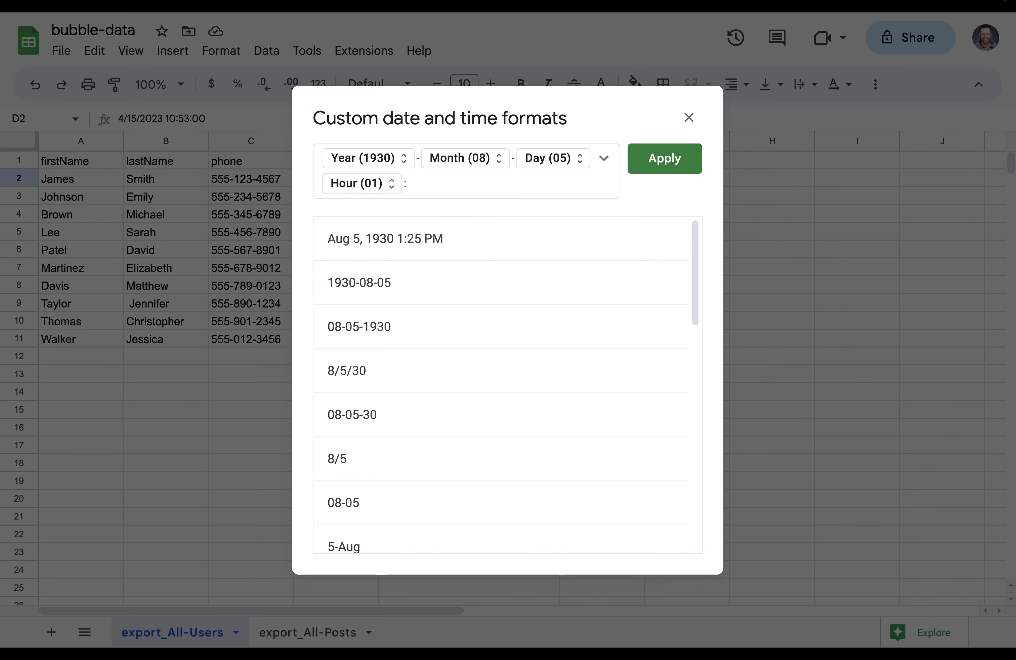
pyautogui.click(604, 159)
pyautogui.click(709, 224)
pyautogui.click(471, 187)
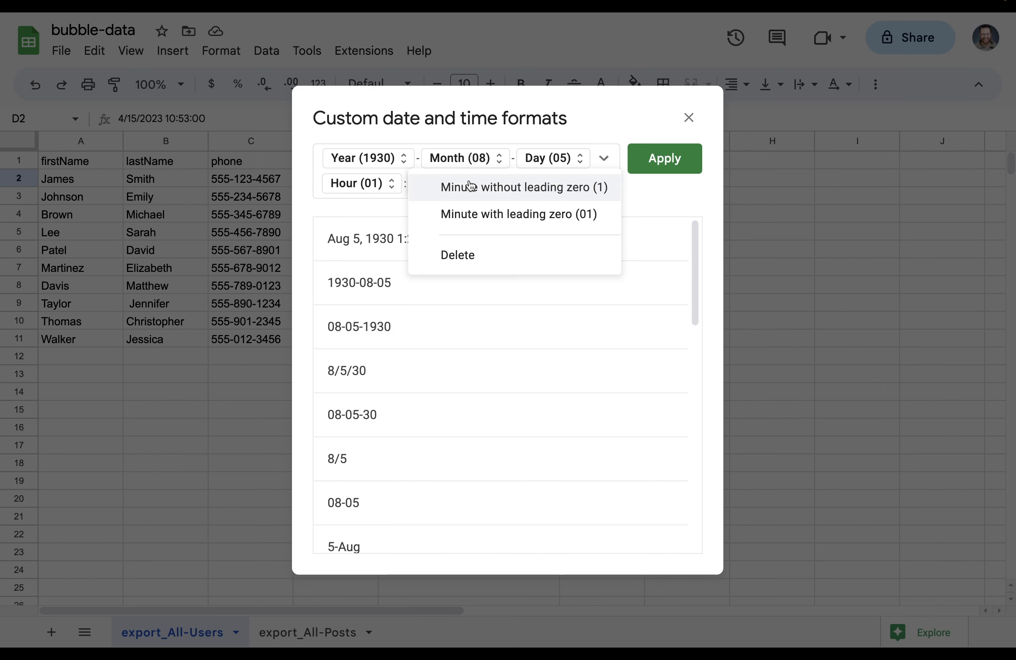
pyautogui.click(474, 212)
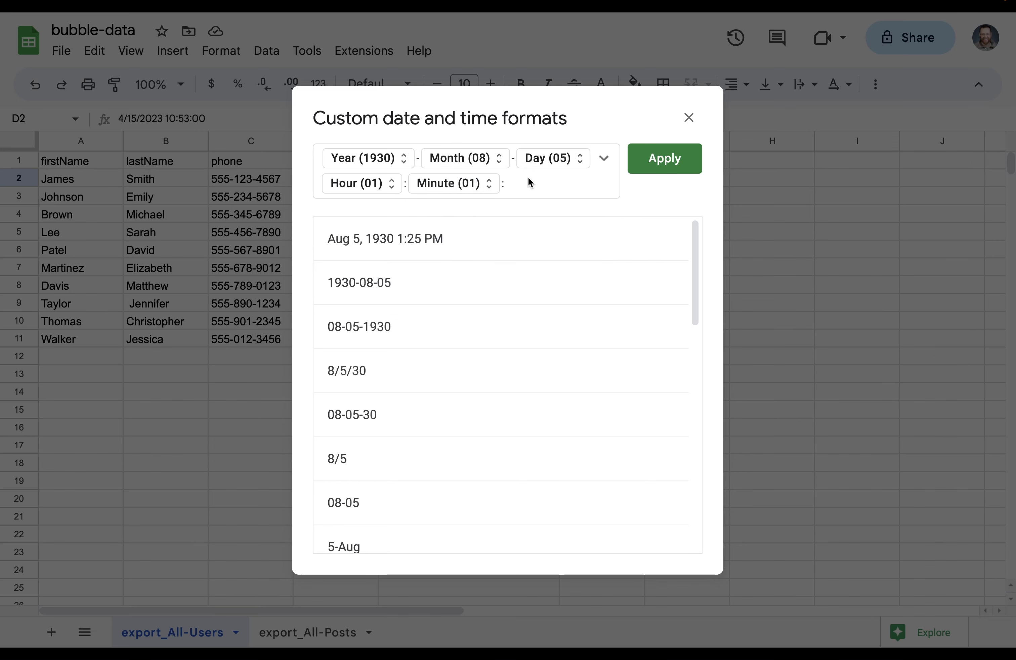
pyautogui.click(604, 160)
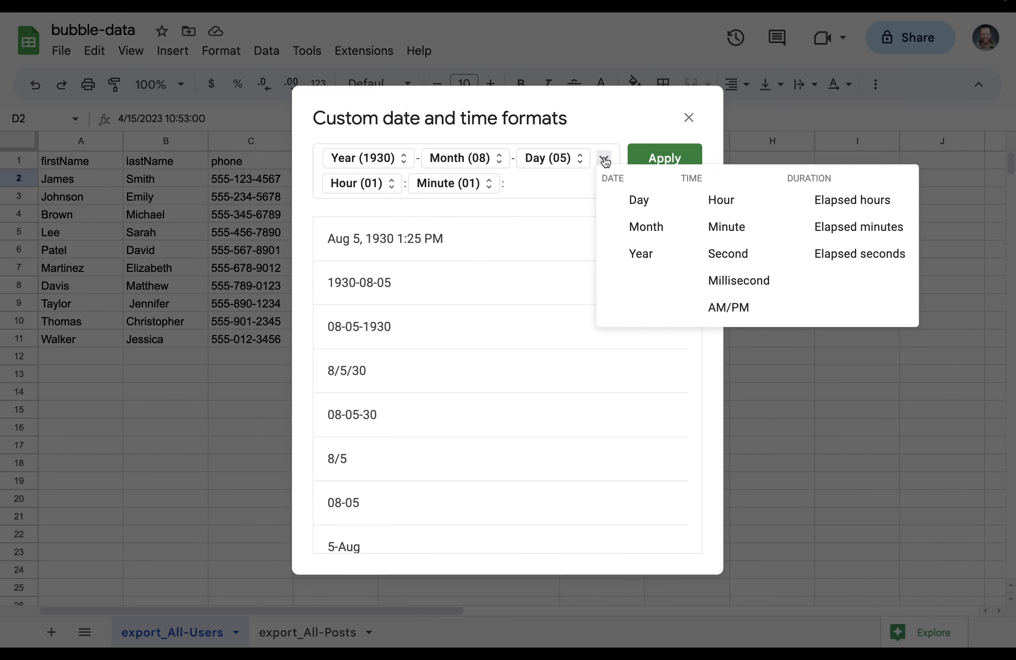
pyautogui.click(709, 257)
pyautogui.click(581, 189)
pyautogui.click(597, 214)
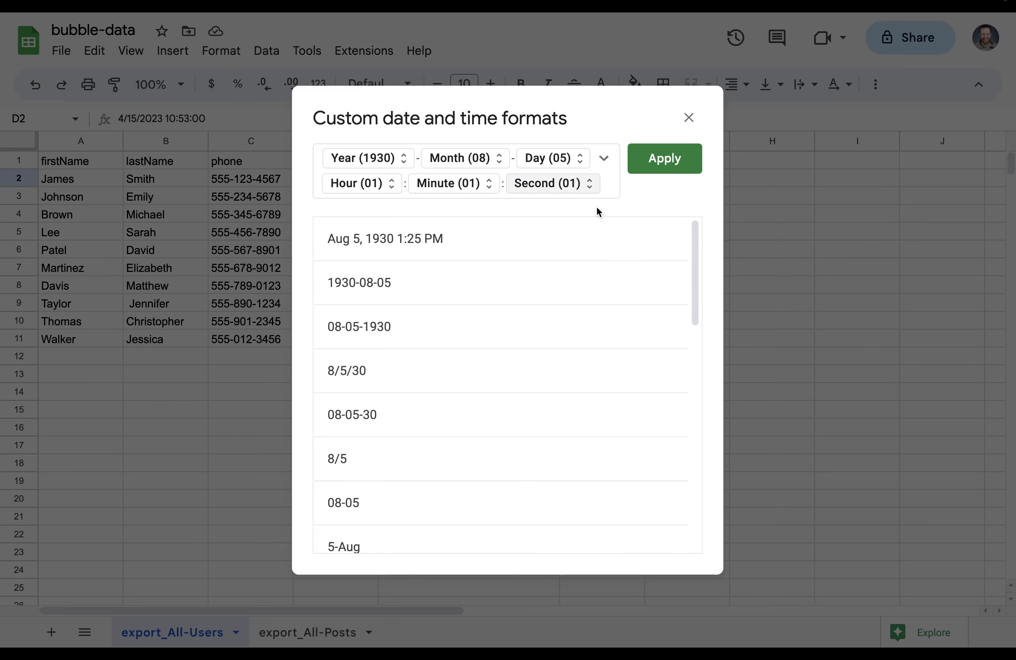
pyautogui.click(653, 176)
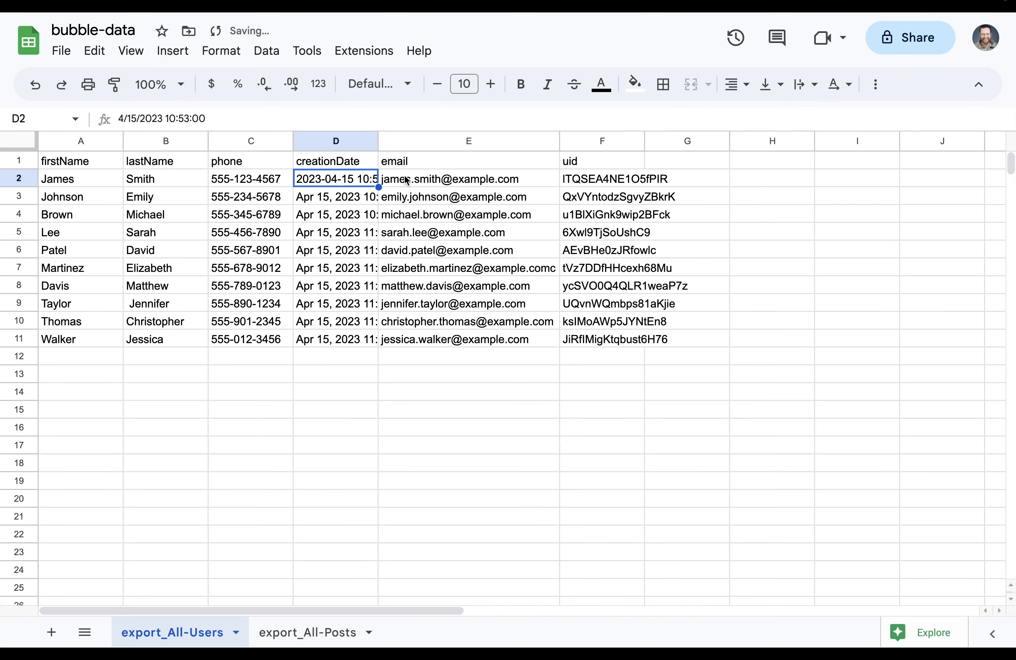
pyautogui.moveTo(343, 197); pyautogui.dragTo(352, 341)
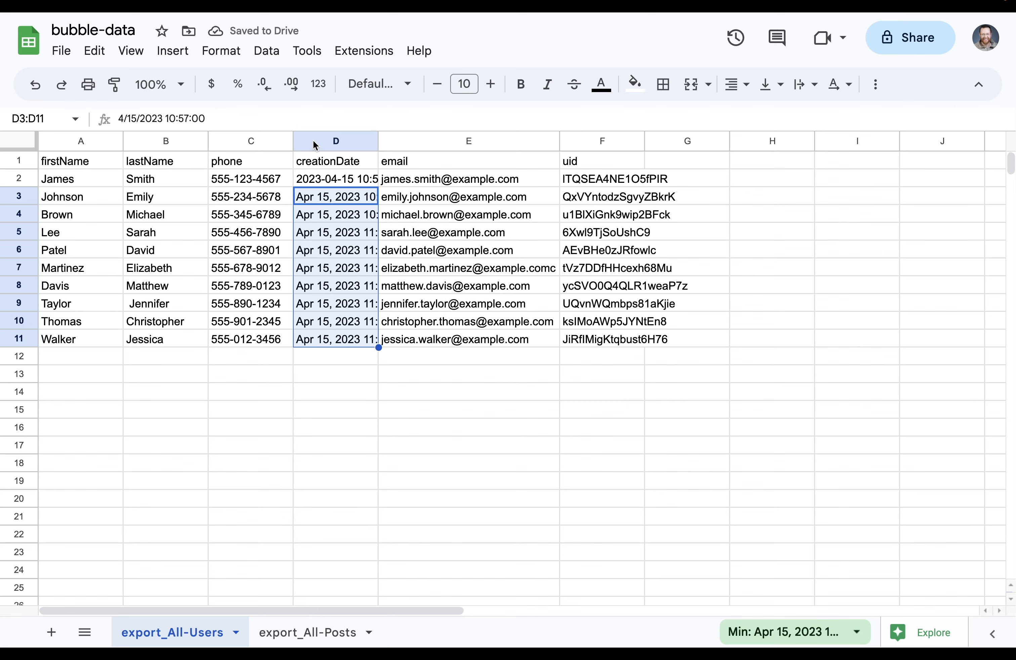
pyautogui.click(318, 84)
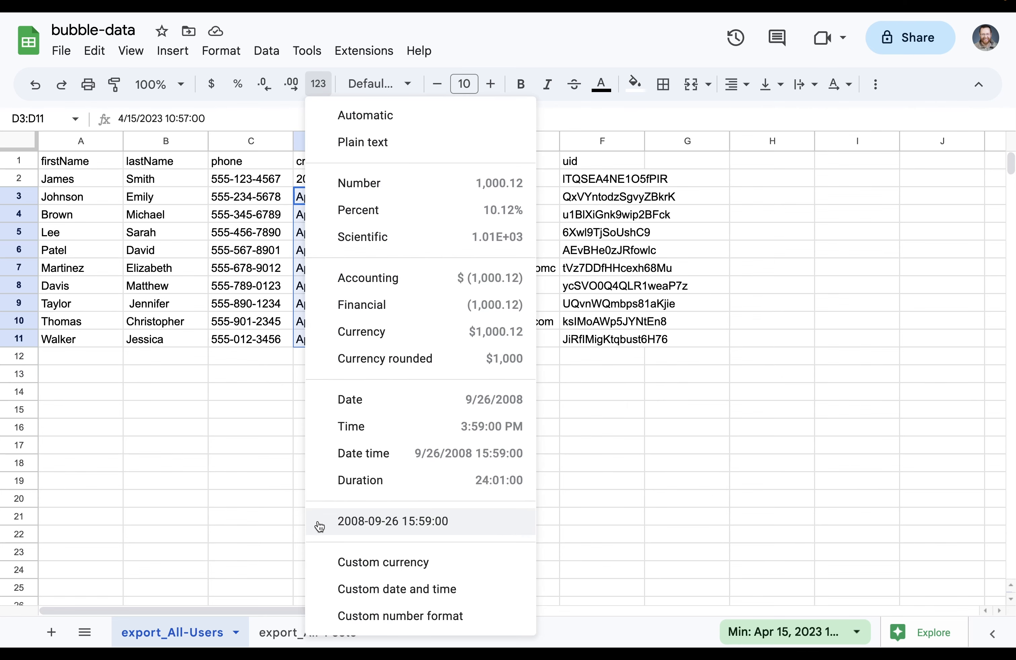
pyautogui.click(378, 528)
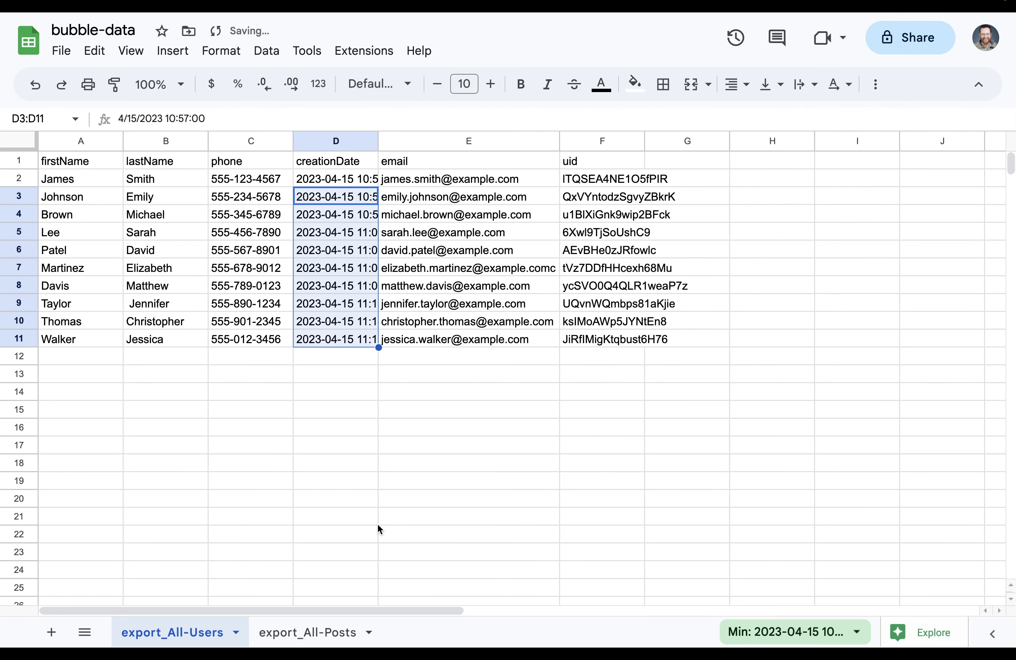
pyautogui.click(326, 633)
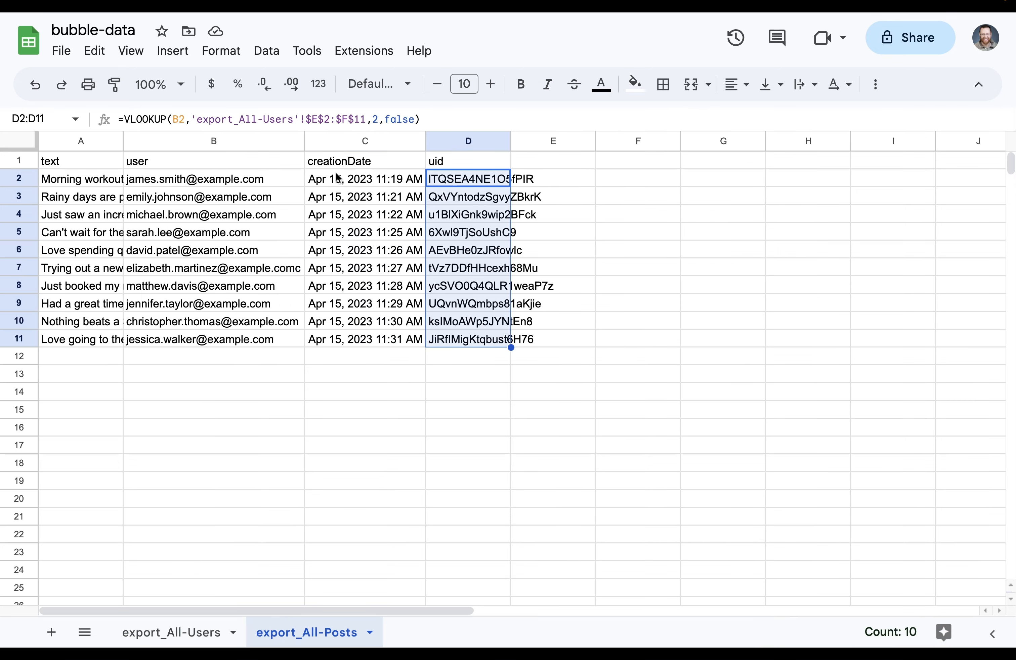
pyautogui.moveTo(338, 177); pyautogui.dragTo(337, 341)
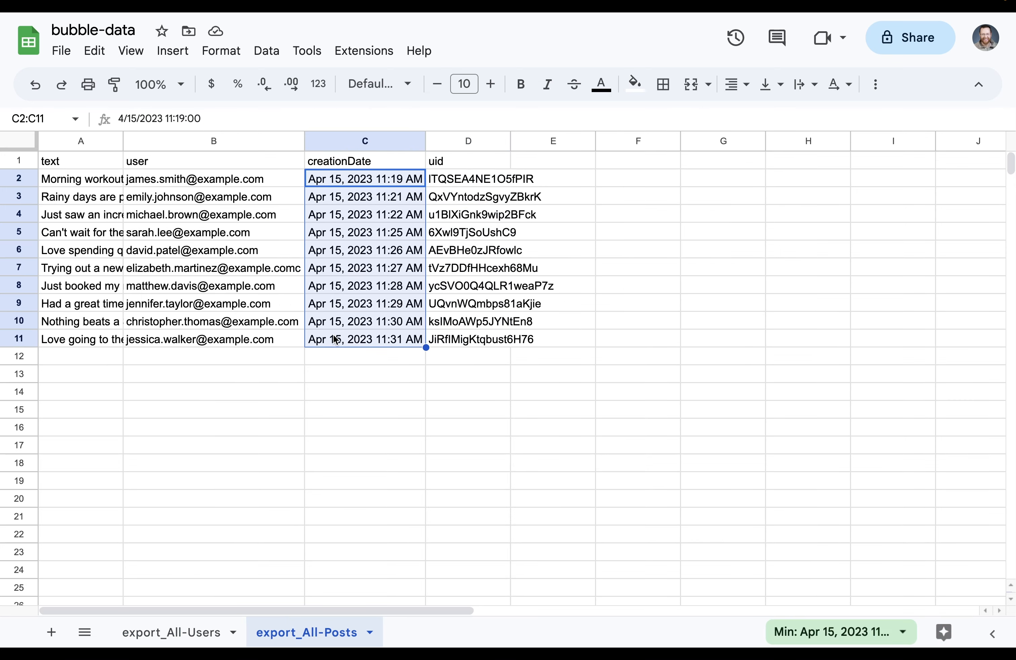
pyautogui.click(322, 87)
pyautogui.click(390, 517)
pyautogui.click(429, 378)
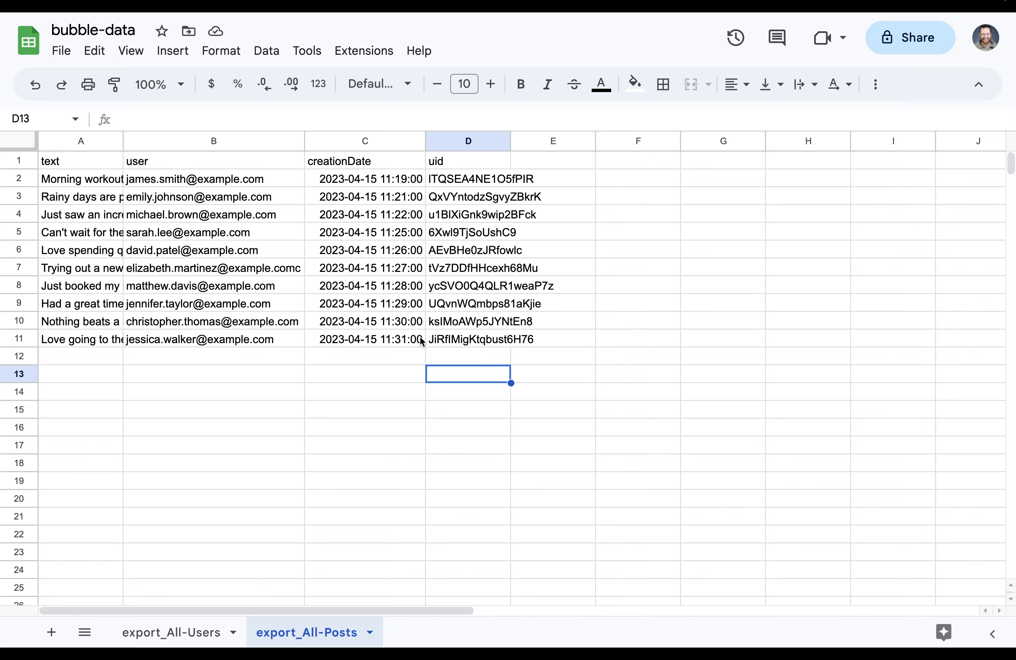
pyautogui.click(47, 180)
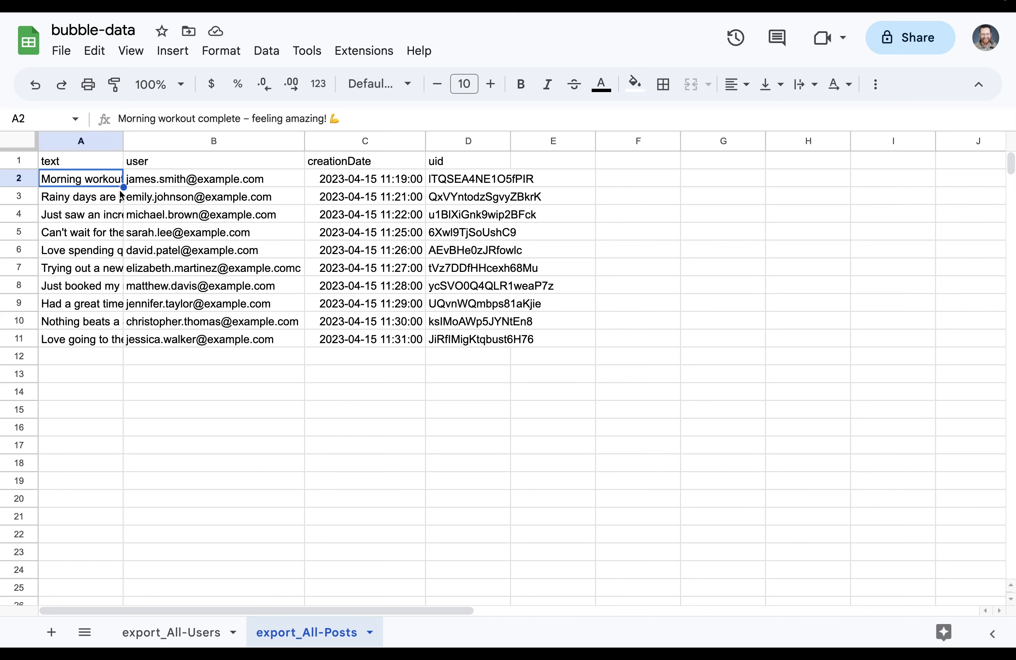
pyautogui.moveTo(151, 186)
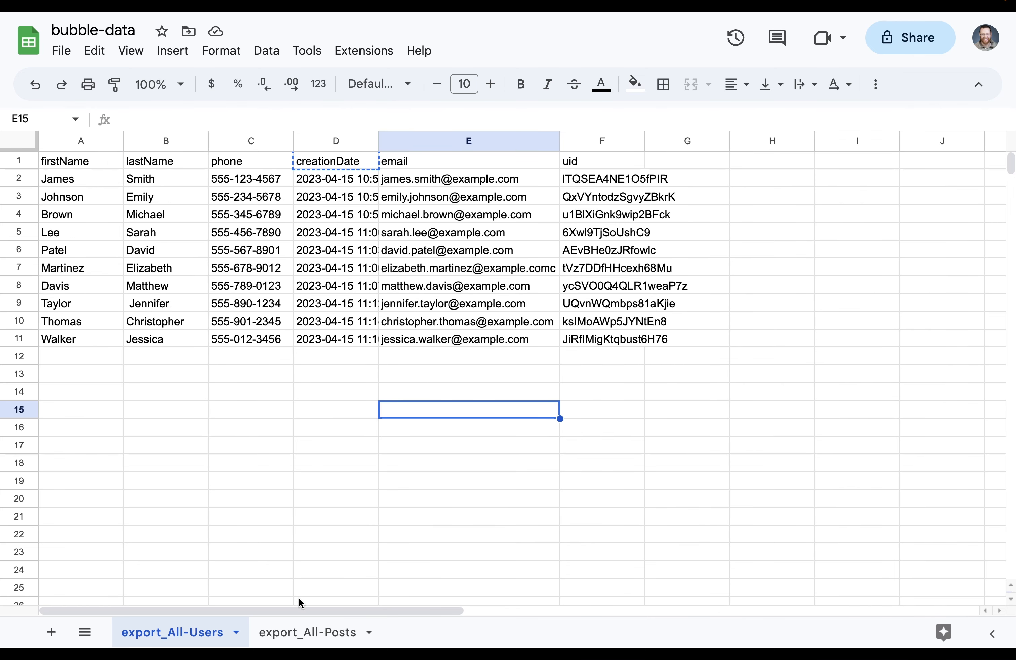
pyautogui.click(290, 627)
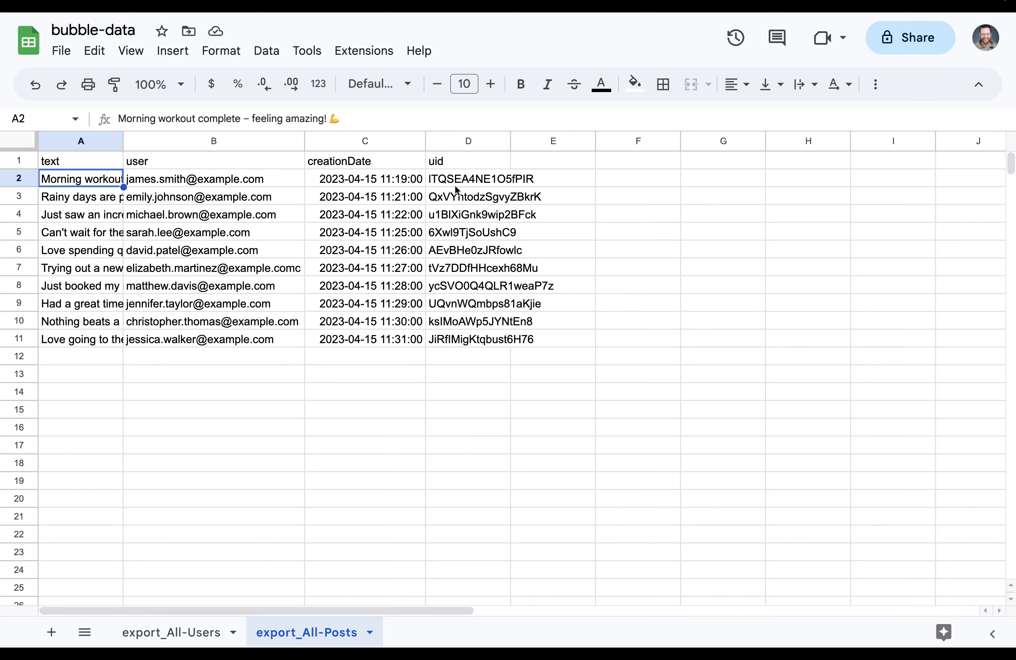
# Enter =CONCATENATE("/users/",D2) in E2 and fill it down to E11
pyautogui.click(561, 184)
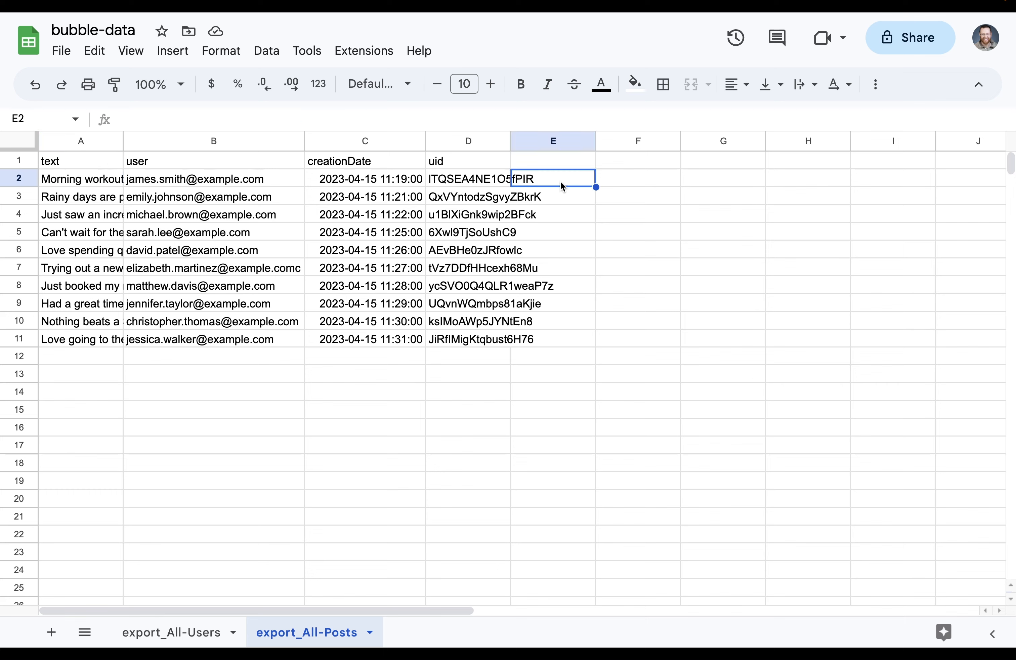
pyautogui.write('=conc')
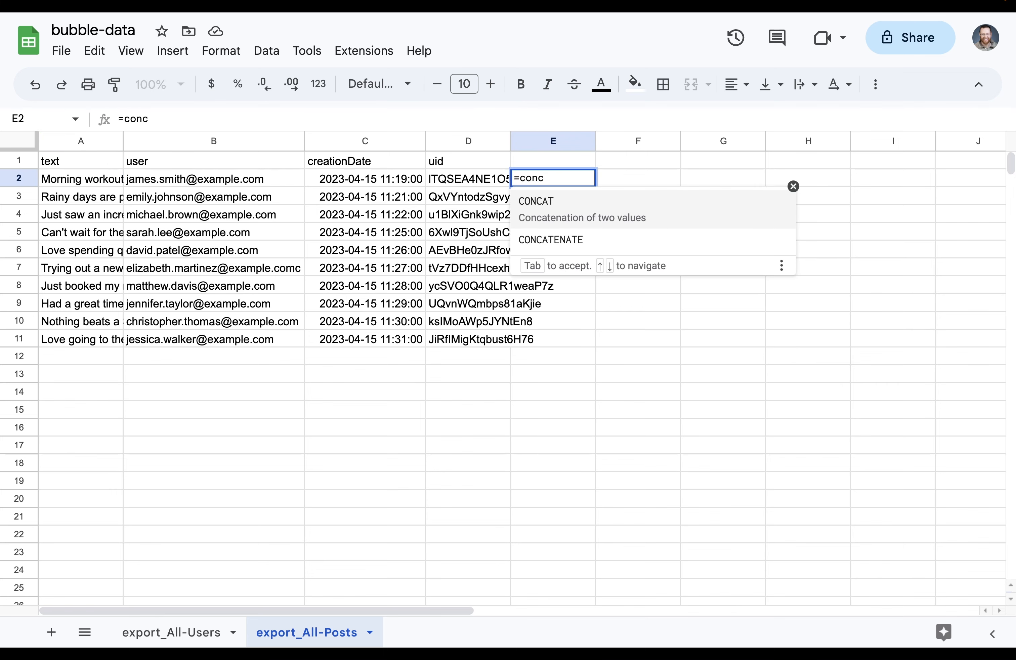
pyautogui.press('Down')
pyautogui.press('Tab')
pyautogui.write('"')
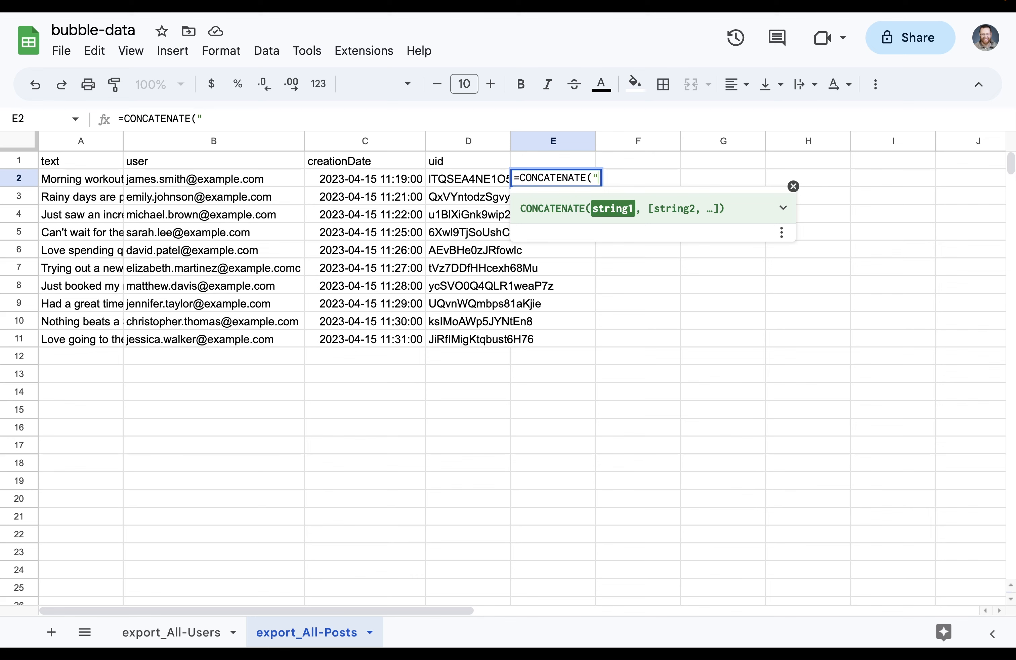
pyautogui.write('/users/')
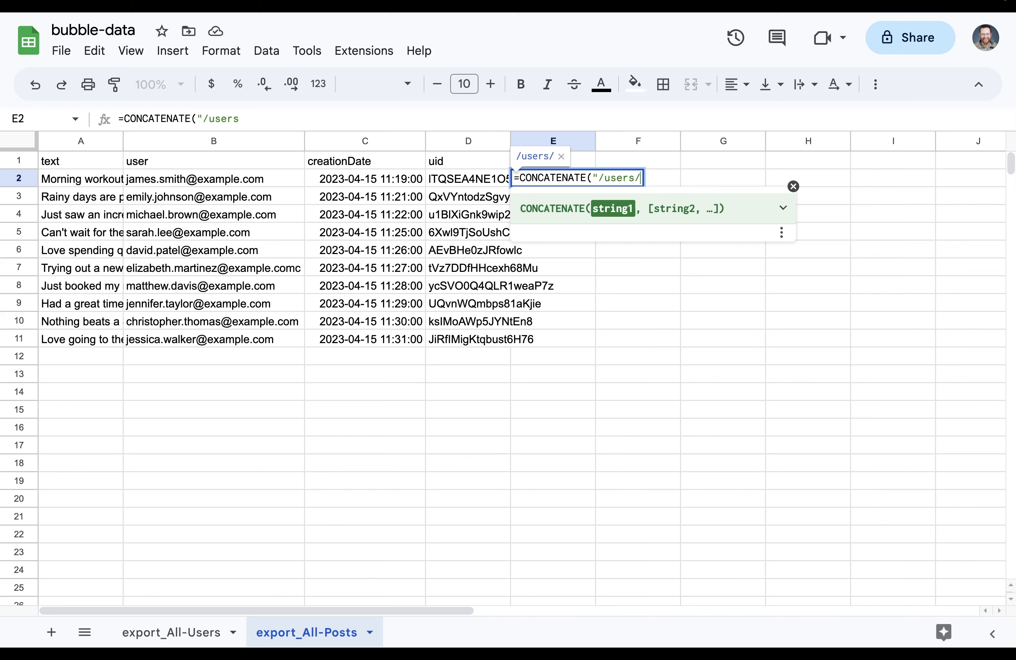
pyautogui.write('",')
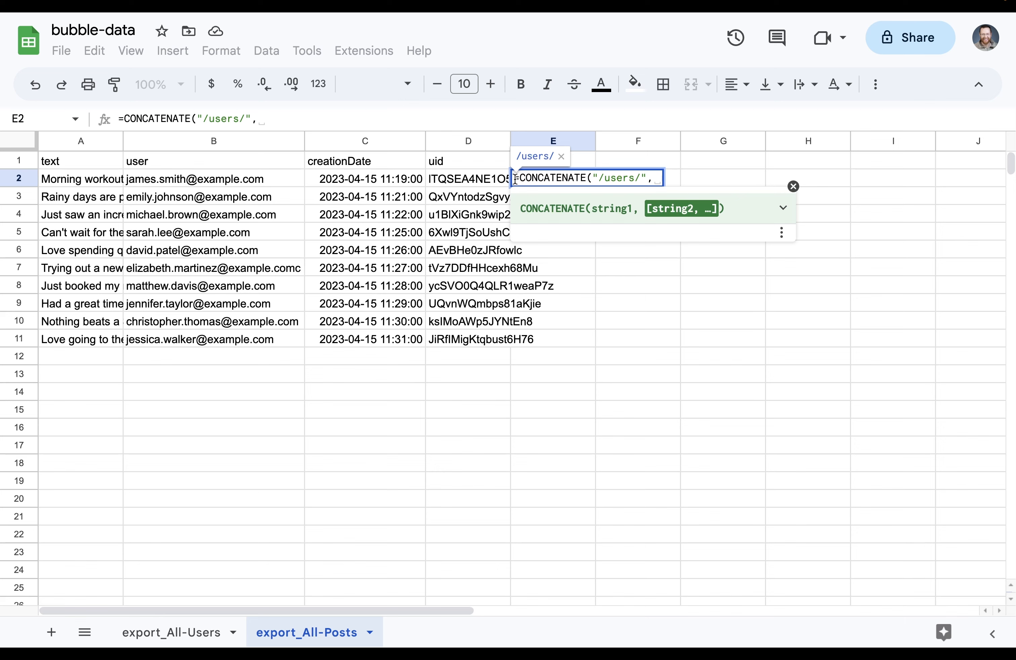
pyautogui.click(462, 180)
pyautogui.press('Return')
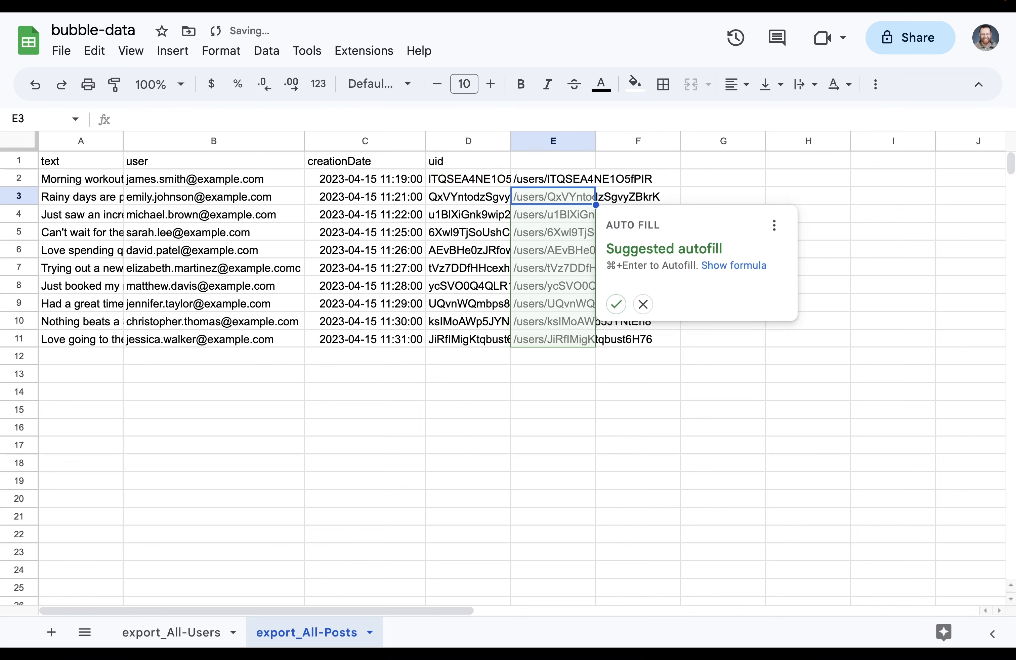
pyautogui.click(616, 304)
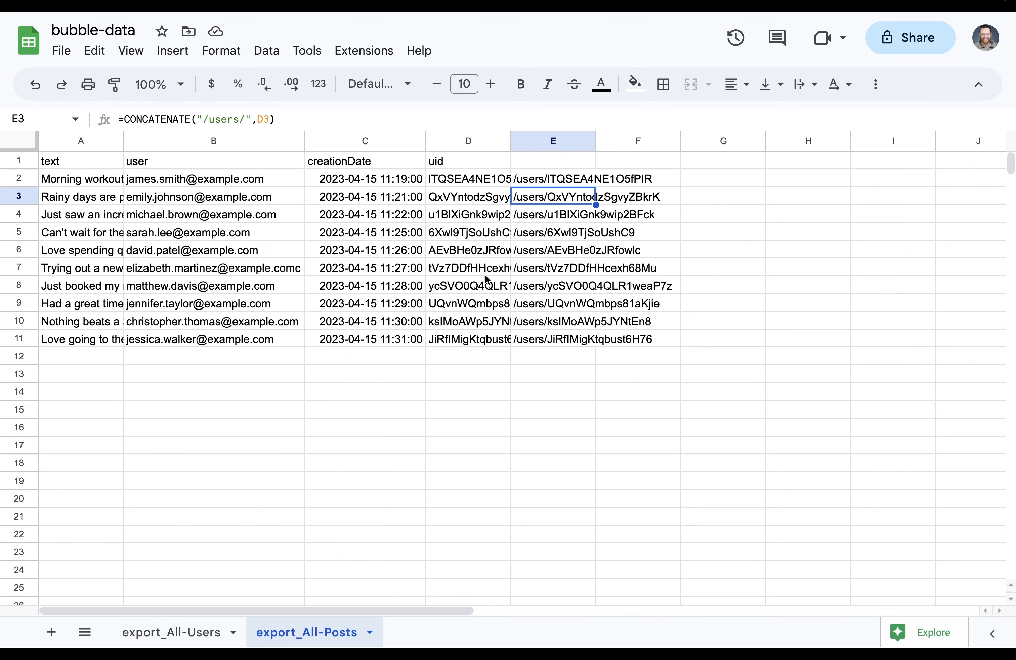
# Label column E with the header userRef
pyautogui.click(545, 160)
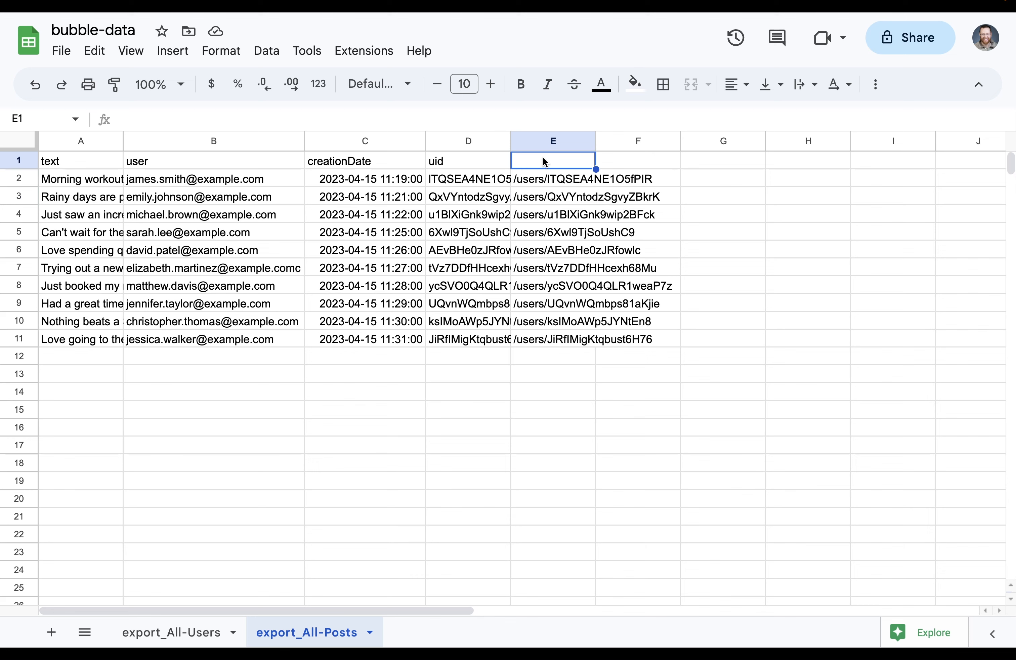
pyautogui.write('userRef')
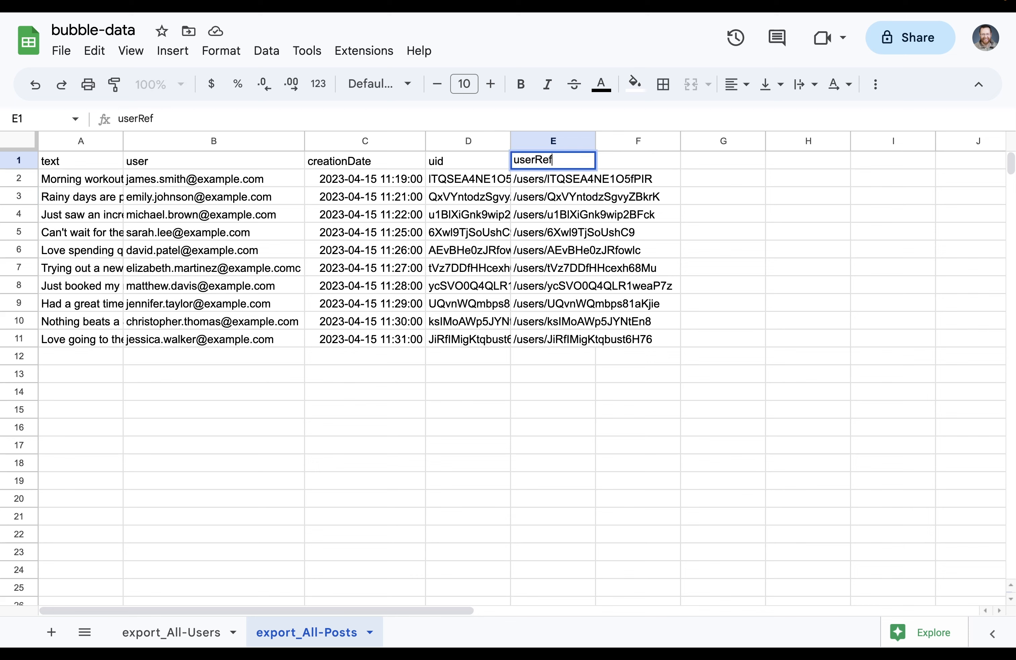
pyautogui.click(579, 396)
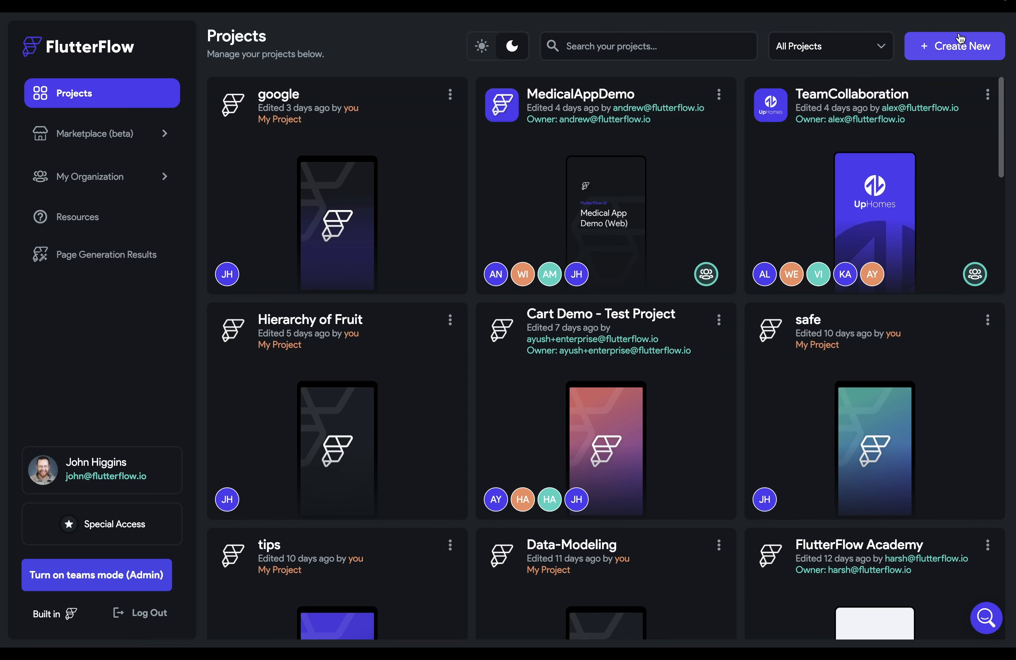
# Create a blank project named myfaceter and advance to the Add Firebase to Project step
pyautogui.click(959, 36)
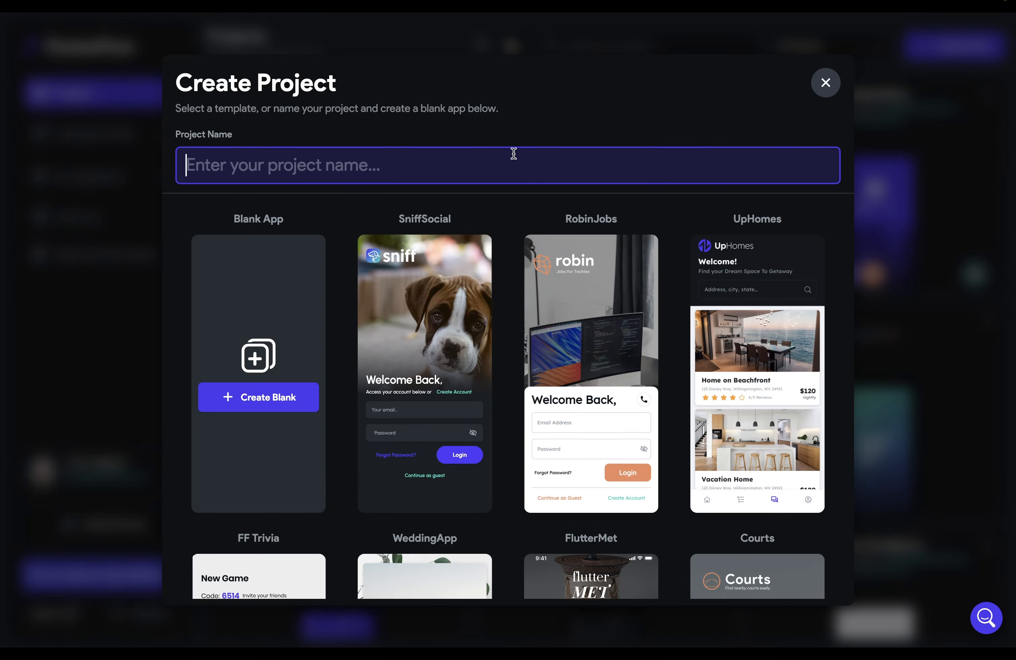
pyautogui.write('myface')
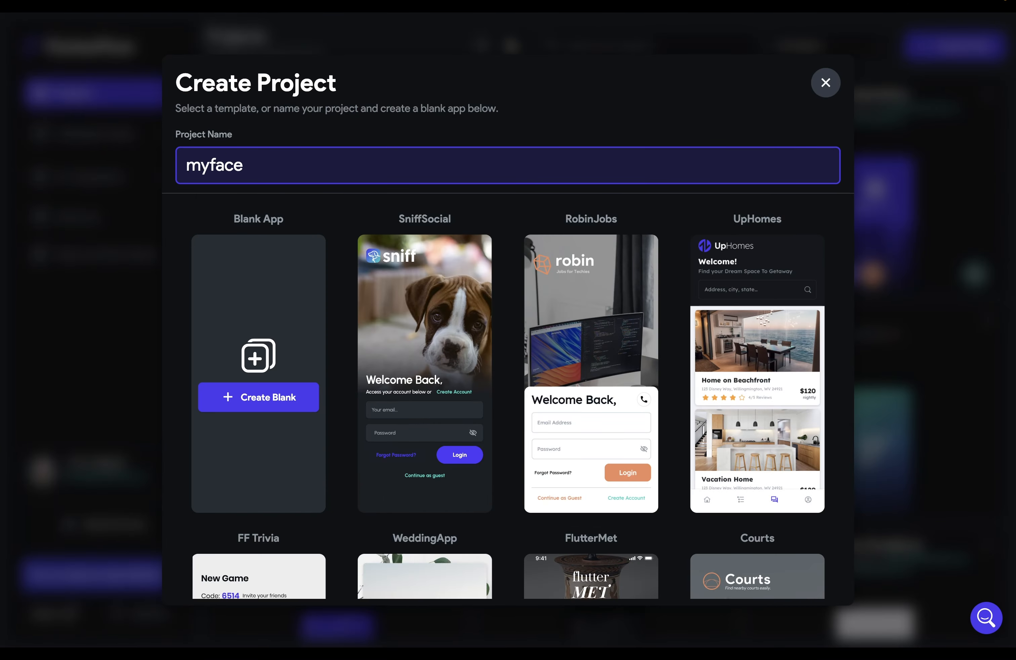
pyautogui.write('ter')
pyautogui.press('Return')
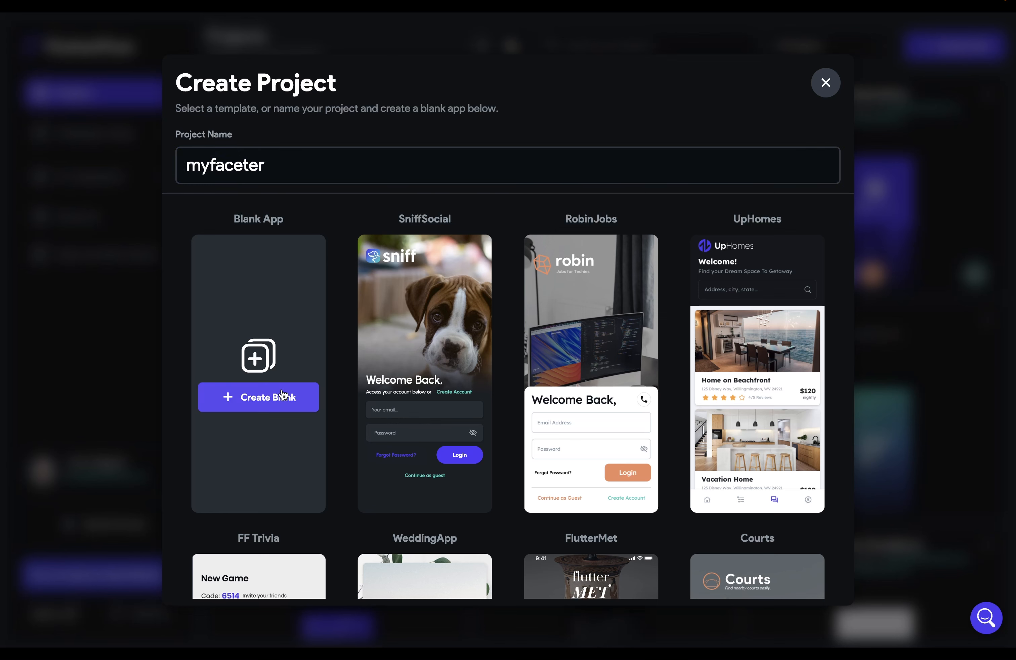
pyautogui.click(282, 392)
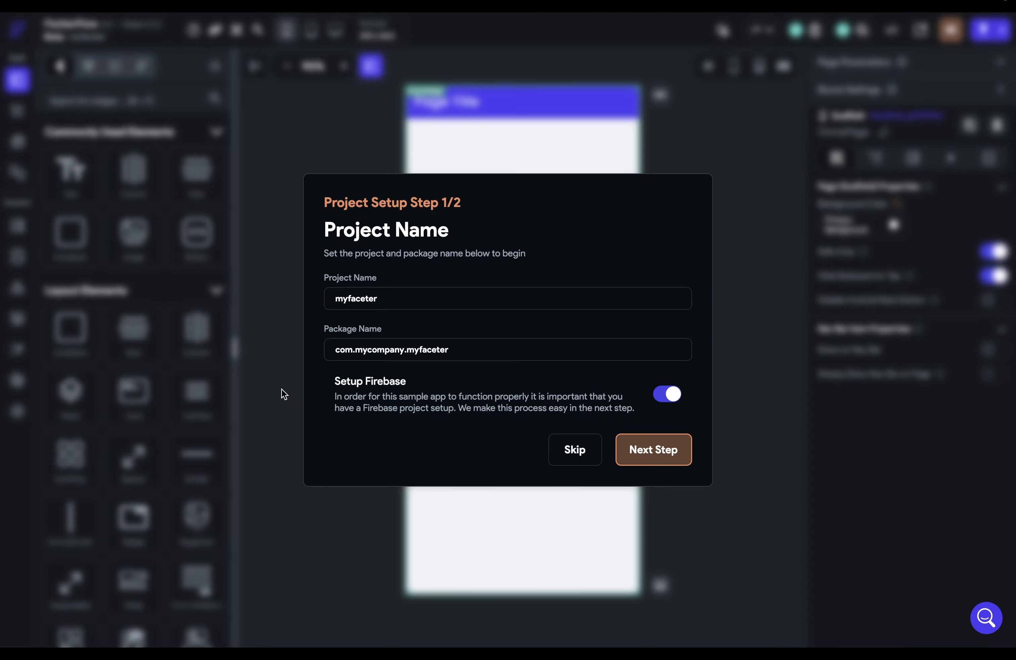
pyautogui.click(646, 455)
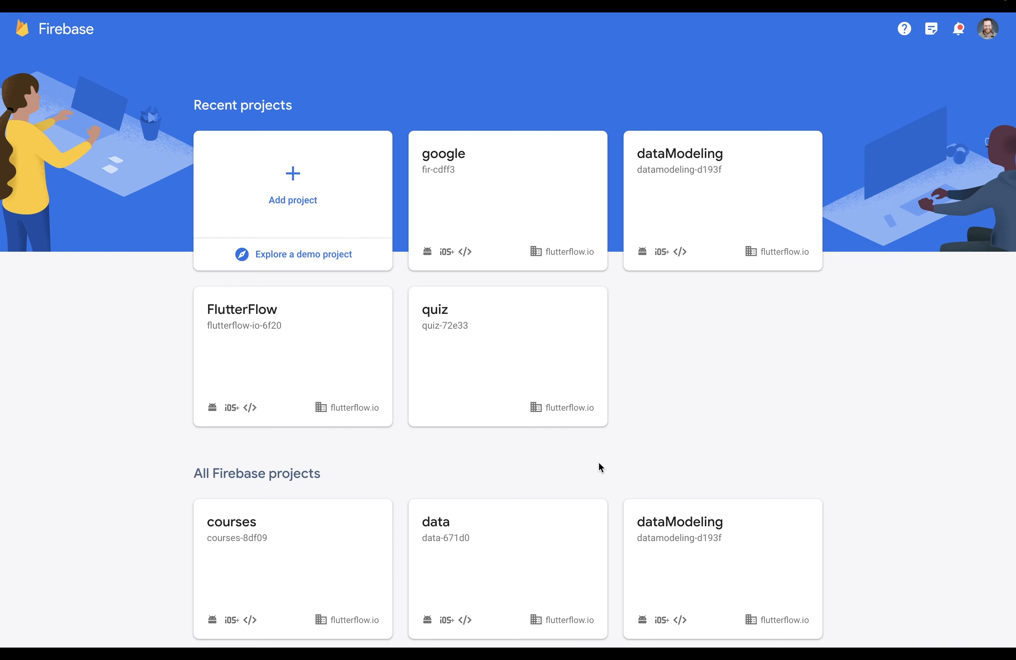
# Create the Firebase project 'myfaceter' with Google Analytics turned off and open its overview
pyautogui.click(306, 181)
pyautogui.click(286, 286)
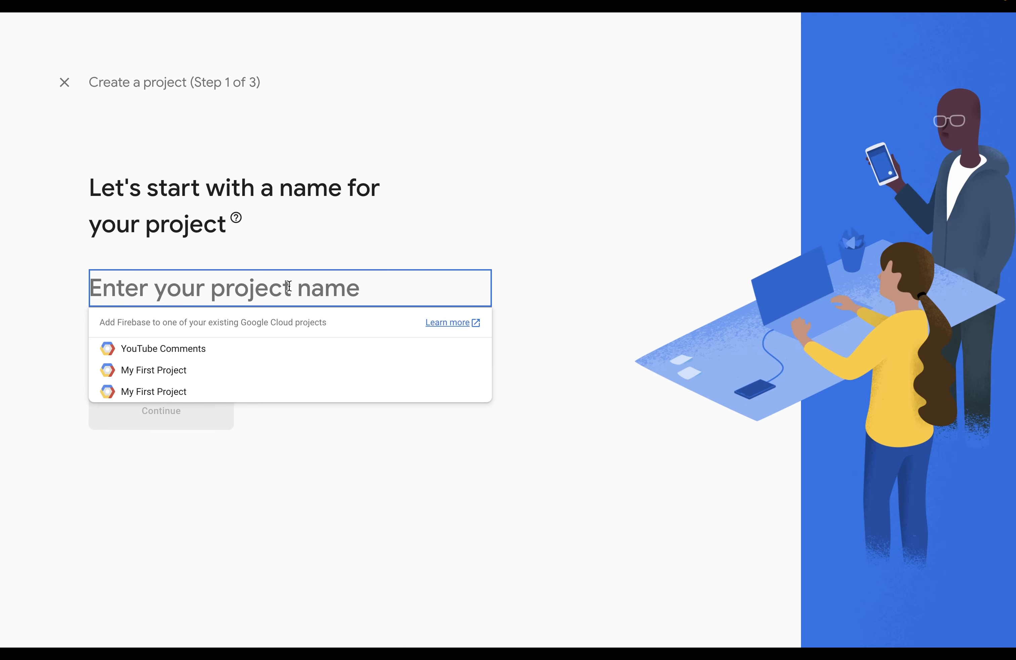
pyautogui.write('myfac')
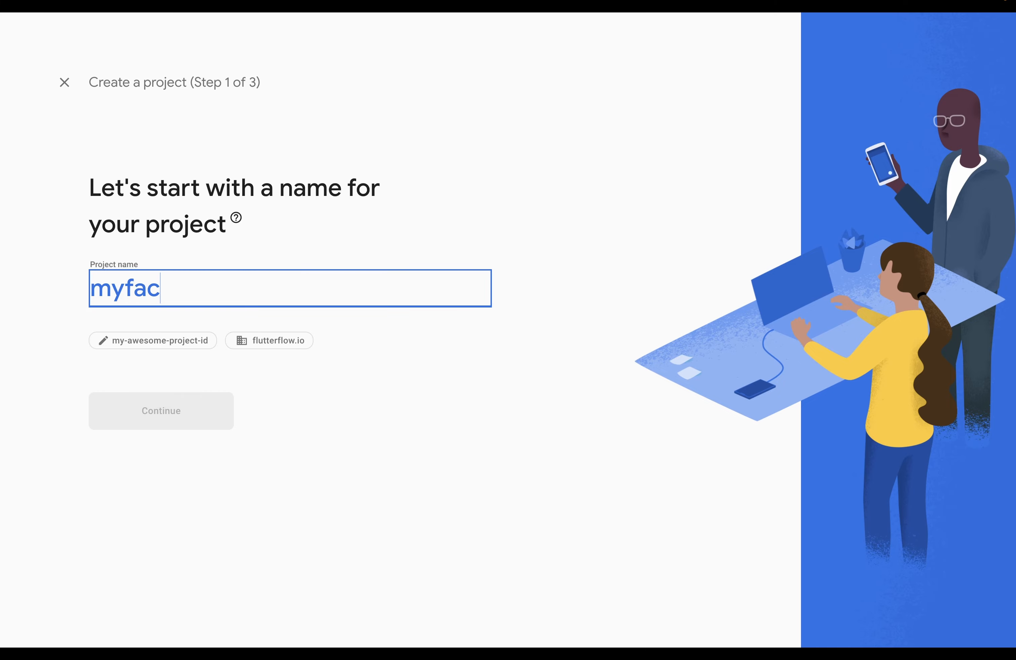
pyautogui.write('eter')
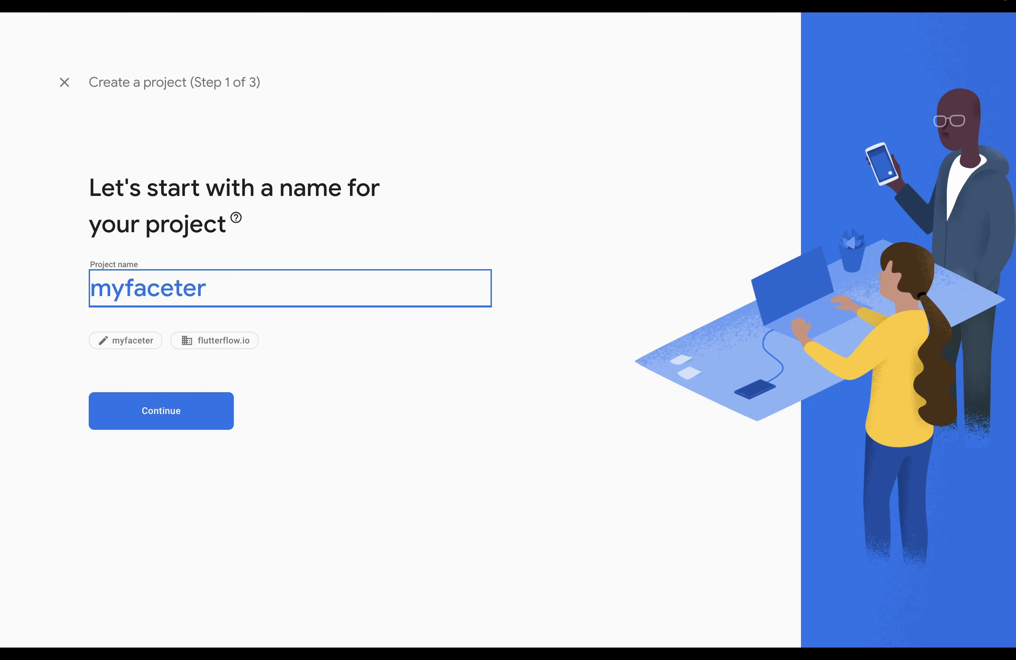
pyautogui.click(184, 429)
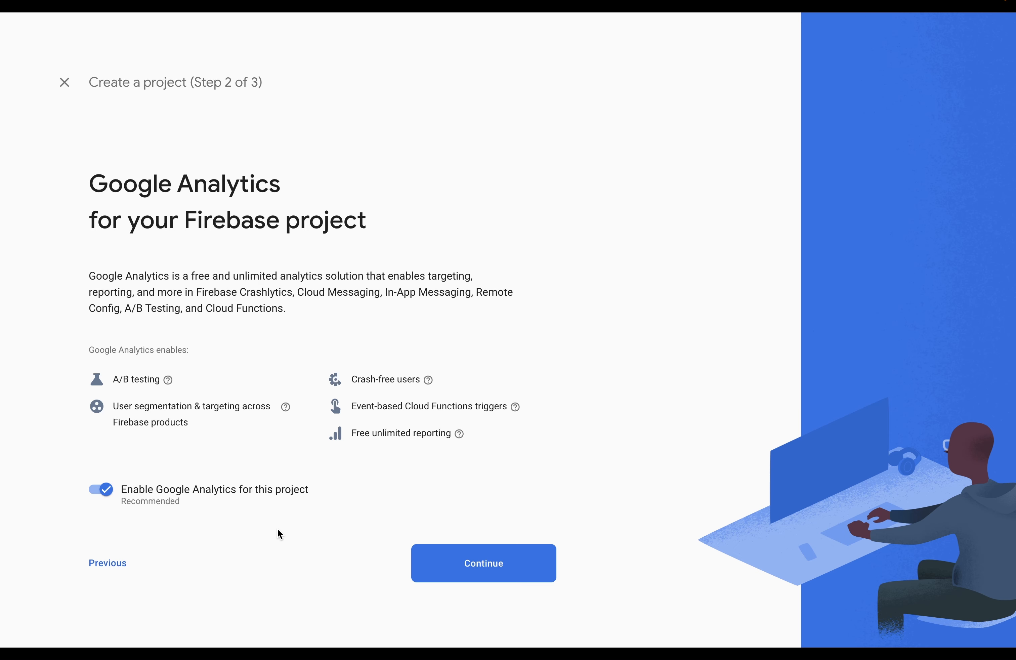
pyautogui.click(105, 493)
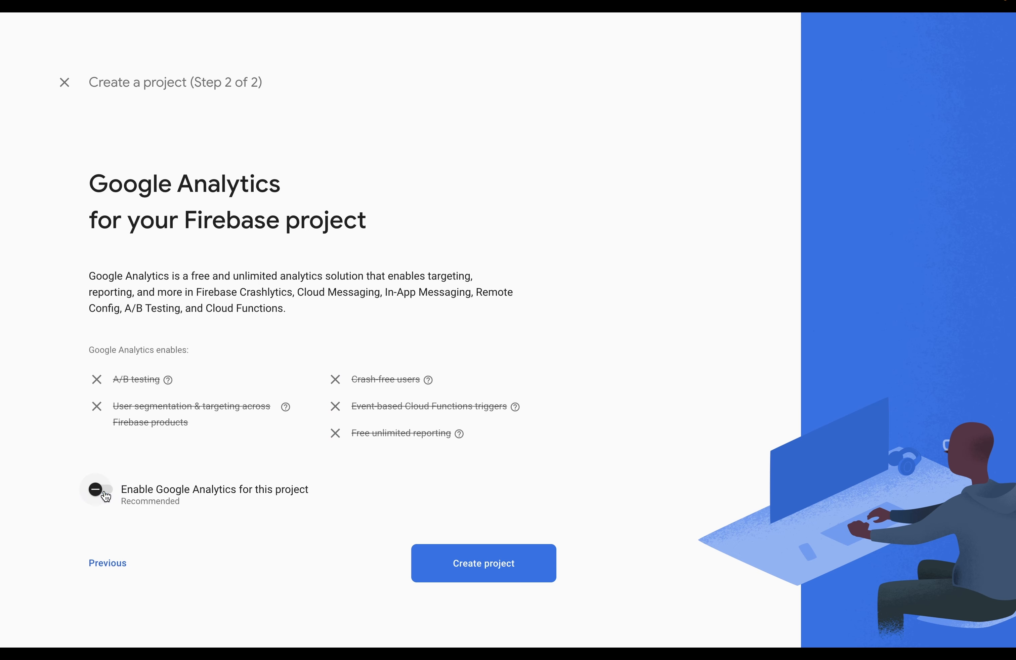
pyautogui.click(427, 566)
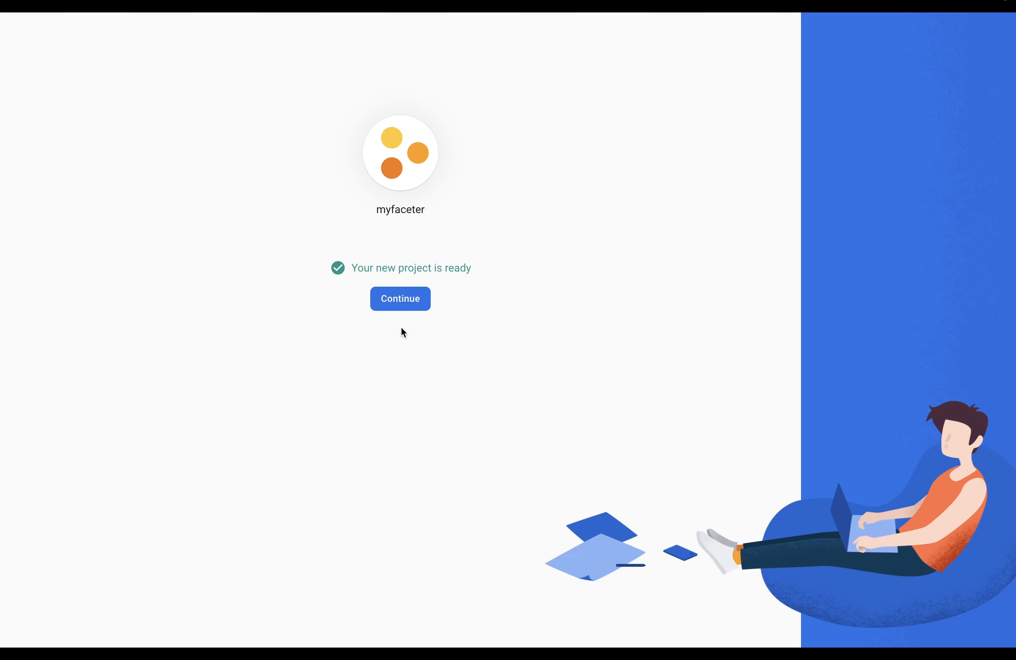
pyautogui.click(399, 296)
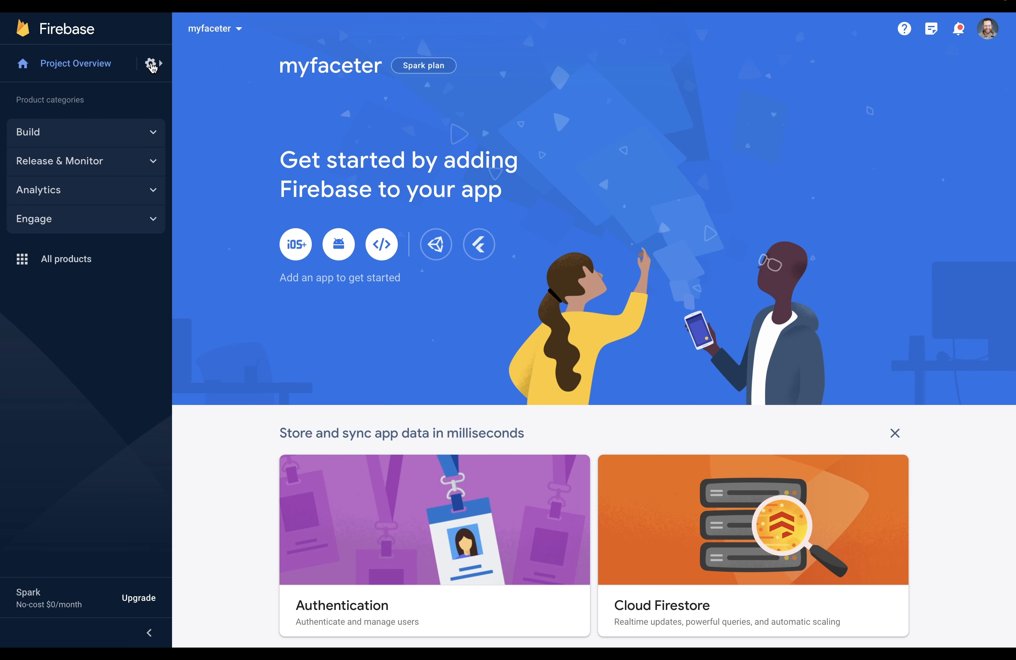
# Add FlutterFlow's service e-mail address as a project member with the Editor role
pyautogui.click(152, 65)
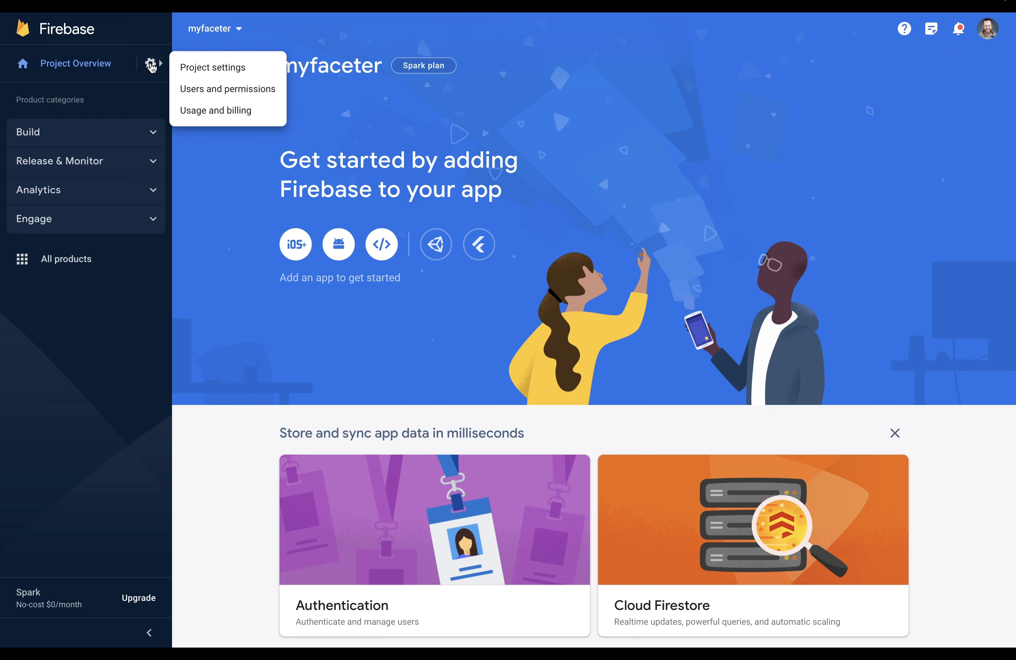
pyautogui.click(191, 91)
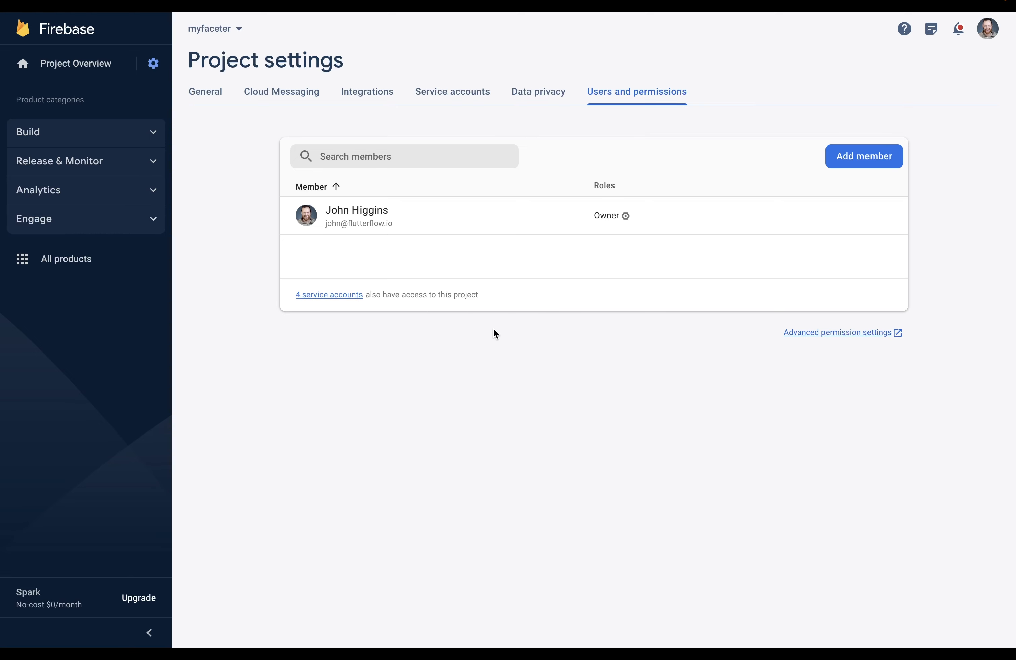
pyautogui.click(849, 156)
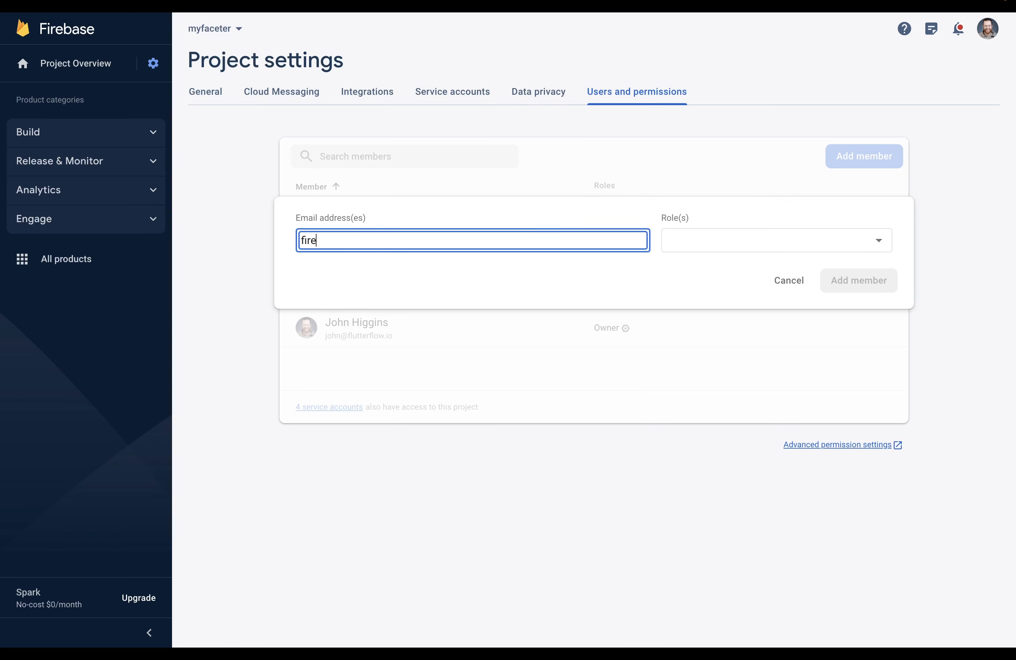
pyautogui.click(799, 248)
pyautogui.click(702, 273)
pyautogui.click(842, 368)
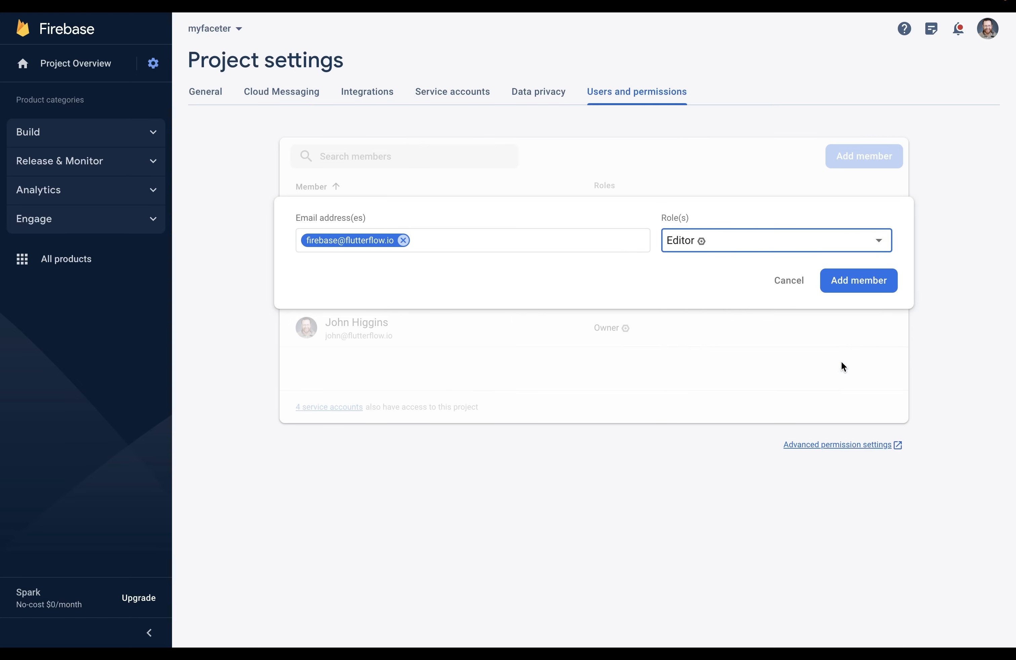
pyautogui.click(856, 279)
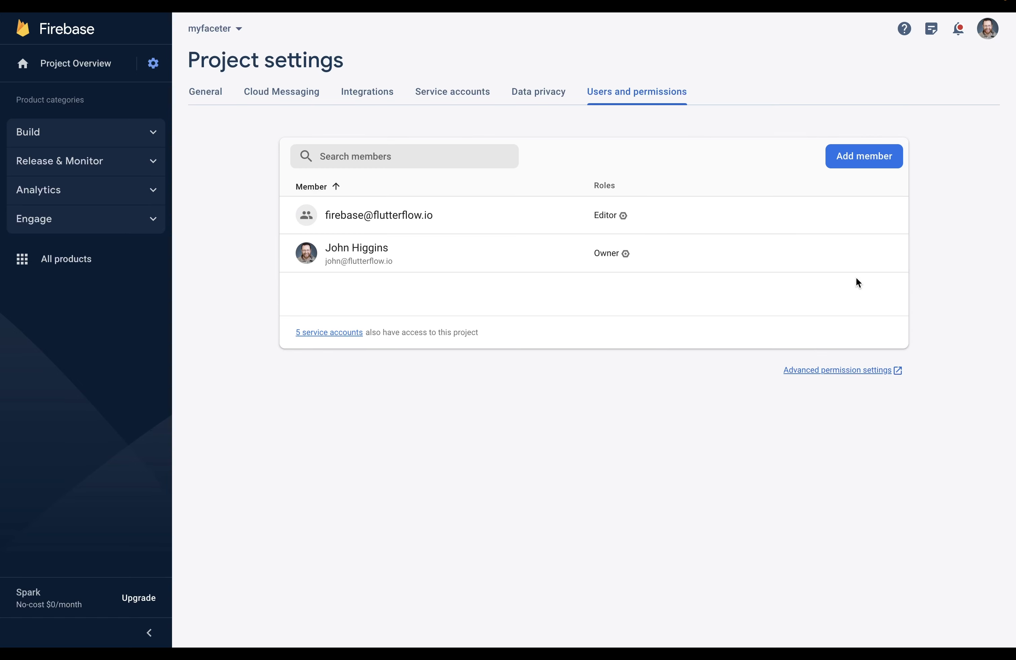
# In Google Cloud IAM, add the Cloud Functions Admin role to the FlutterFlow member
pyautogui.click(857, 370)
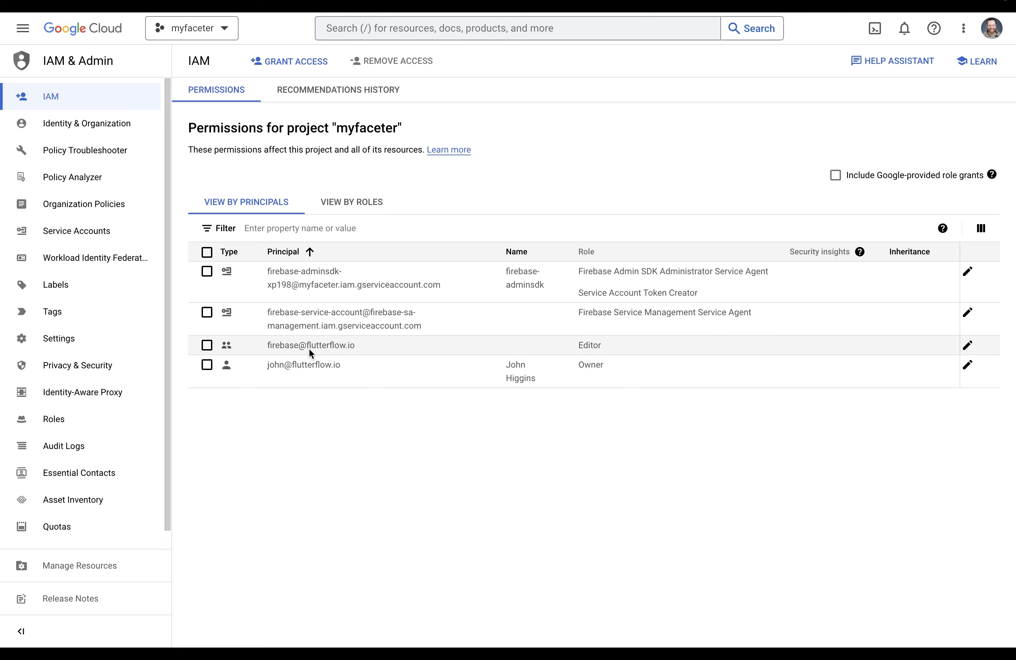
pyautogui.click(967, 345)
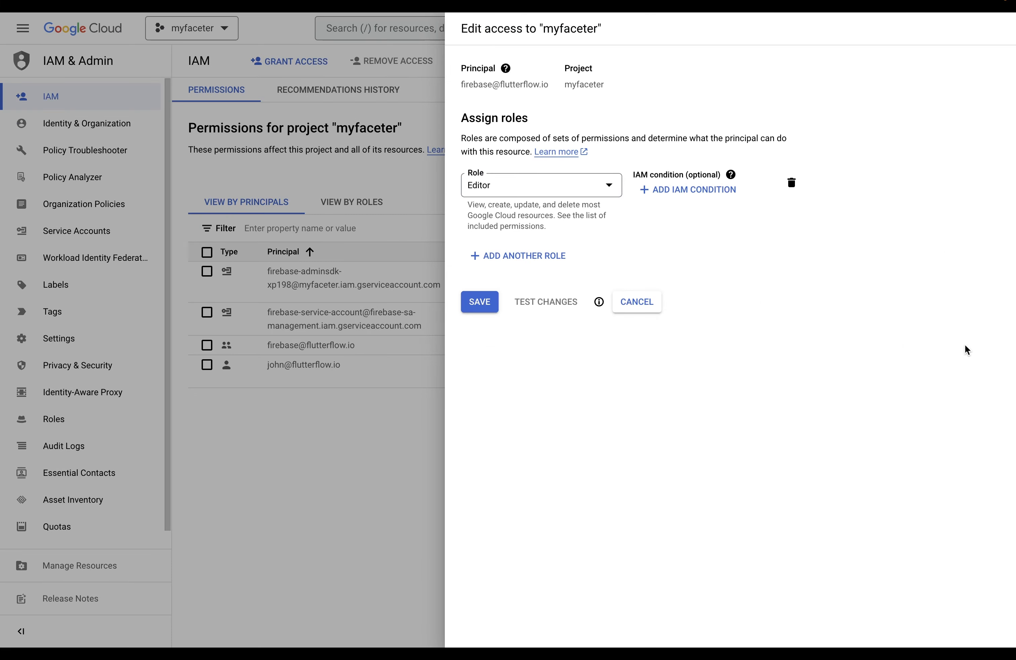
pyautogui.click(511, 257)
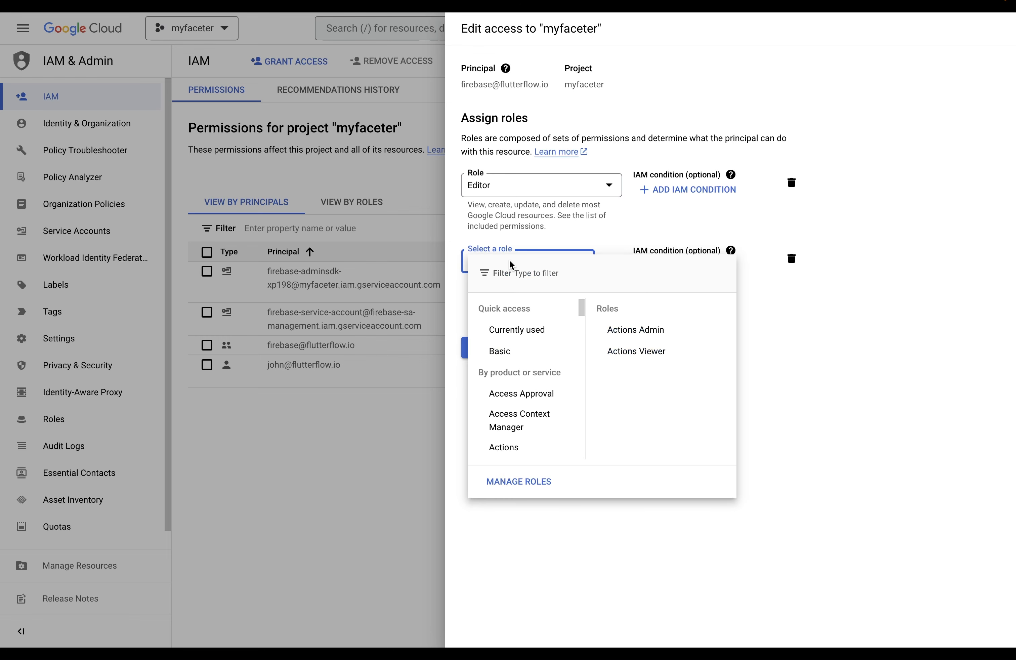
pyautogui.write('cloud')
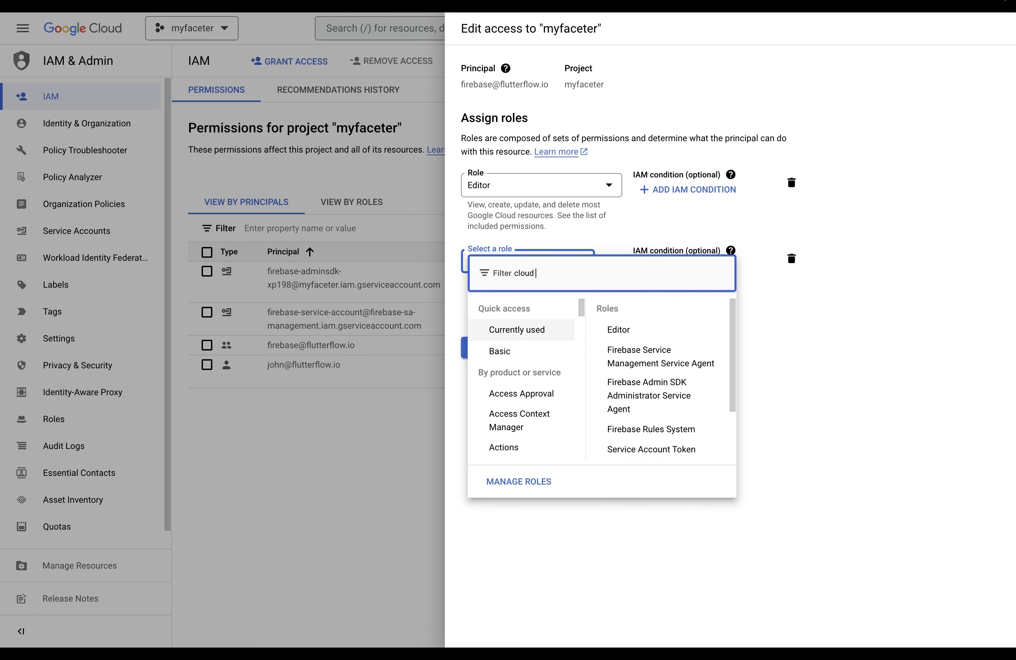
pyautogui.write(' functions admin')
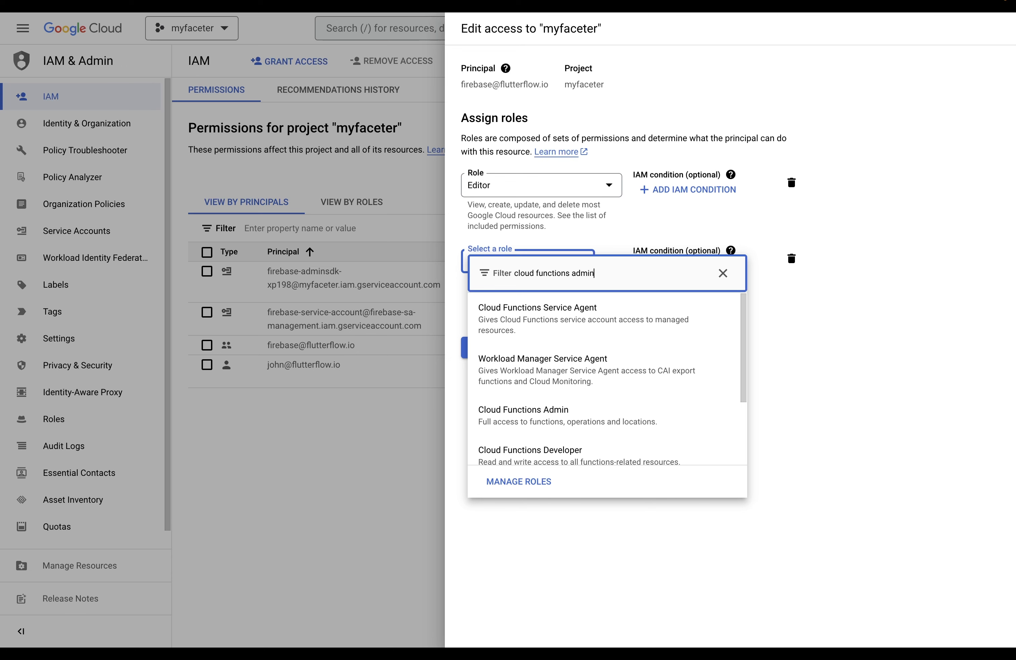
pyautogui.click(498, 309)
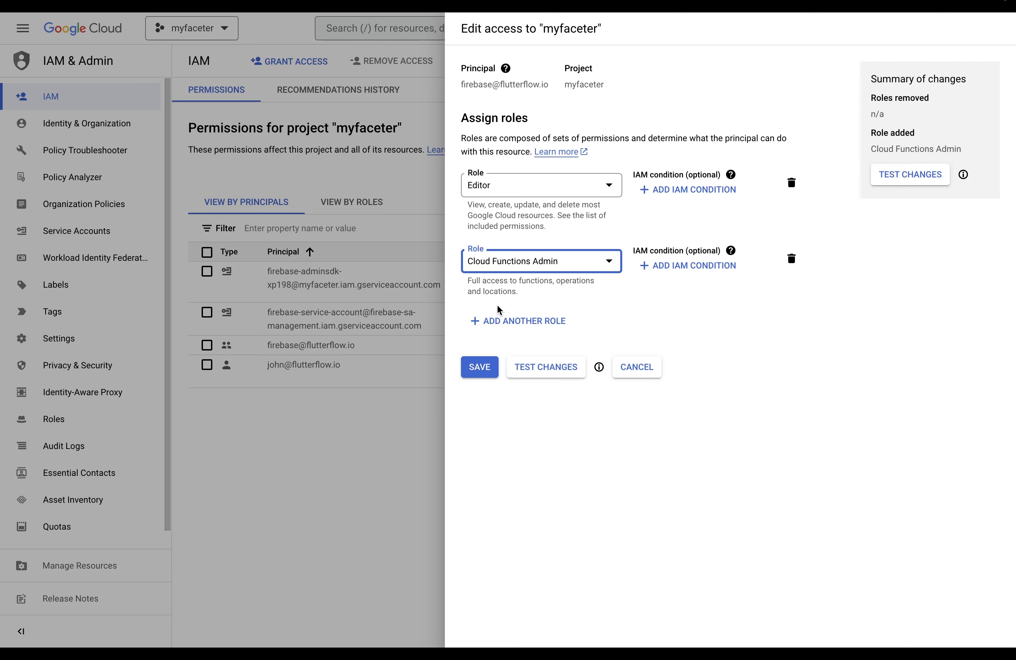
# Add Service Account User as the member's third role and save the roles
pyautogui.click(530, 319)
pyautogui.click(529, 321)
pyautogui.write('ser')
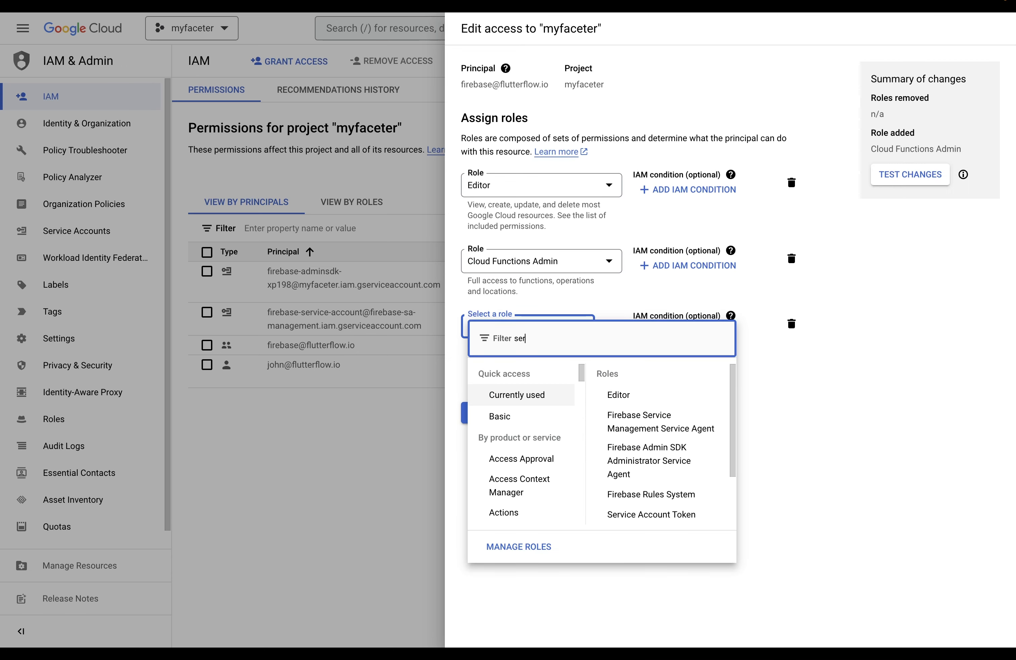
pyautogui.write('vice account user')
pyautogui.scroll(-1, 543, 444)
pyautogui.scroll(-2, 542, 444)
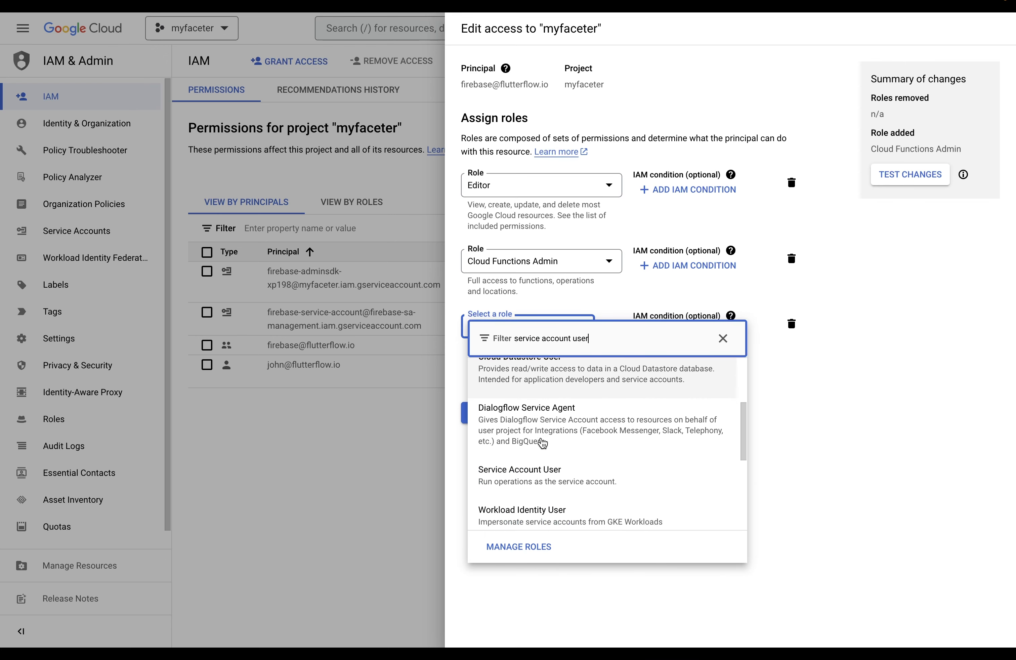
pyautogui.click(530, 435)
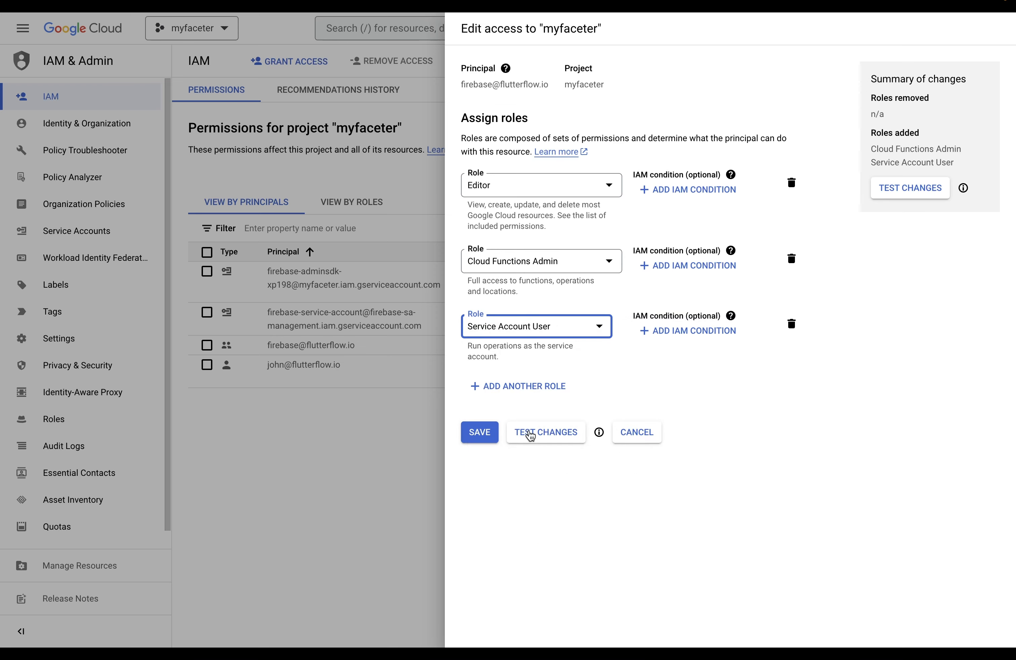
pyautogui.click(483, 432)
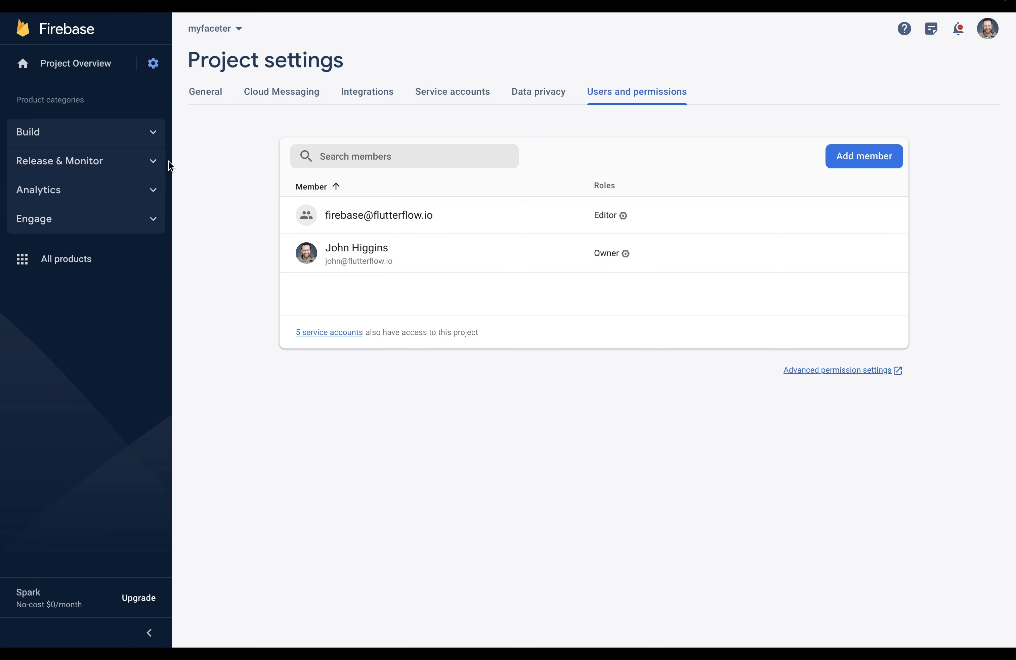
# Create a Cloud Firestore database in test mode at location nam5 (United States)
pyautogui.click(152, 135)
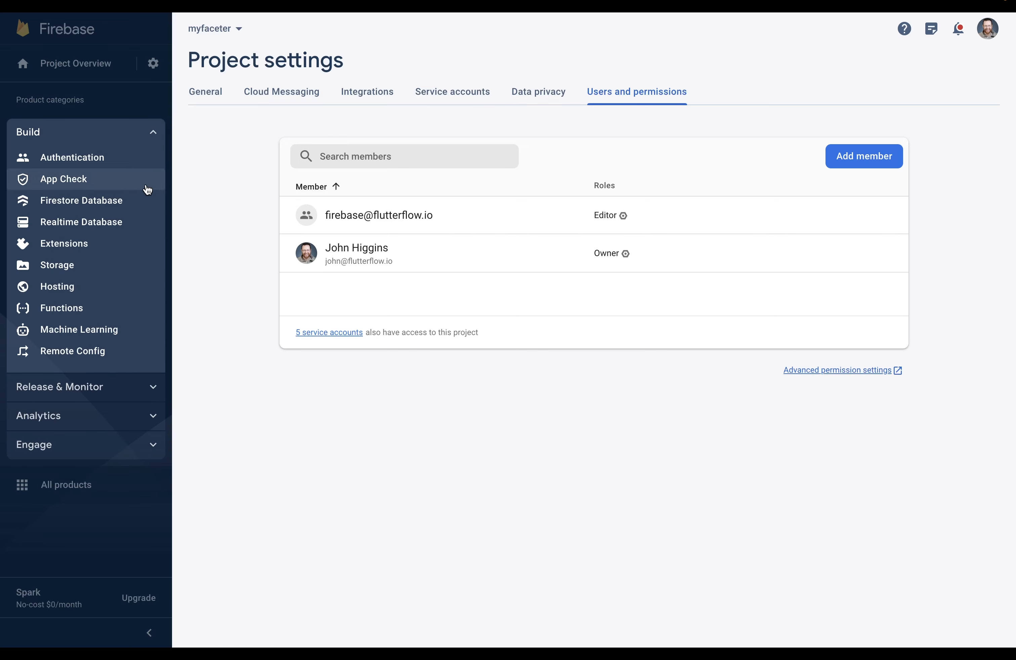
pyautogui.click(90, 204)
pyautogui.click(326, 208)
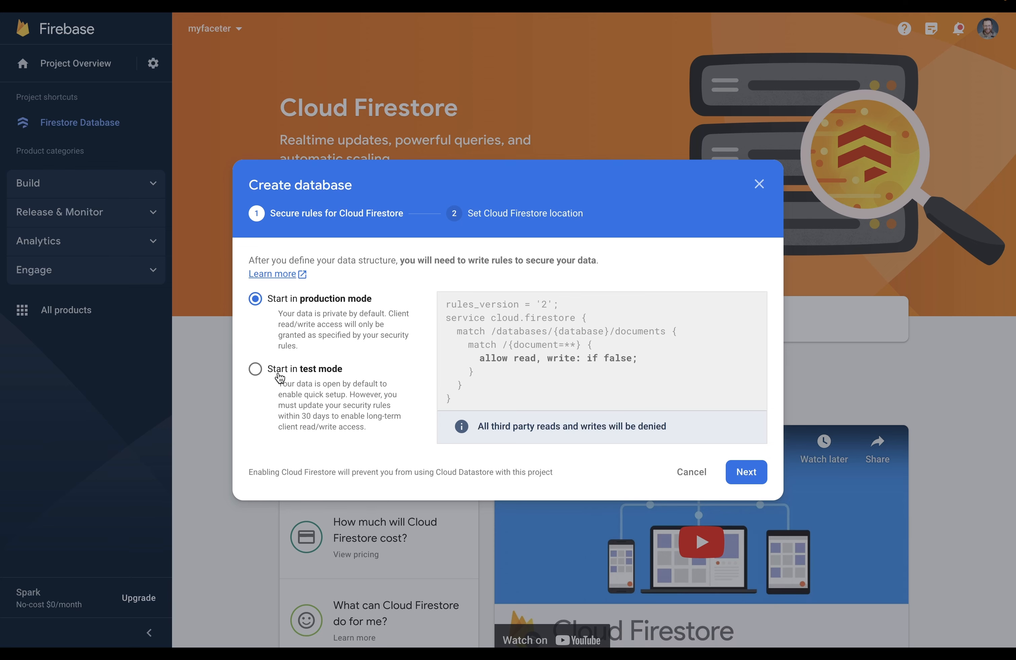
pyautogui.click(256, 373)
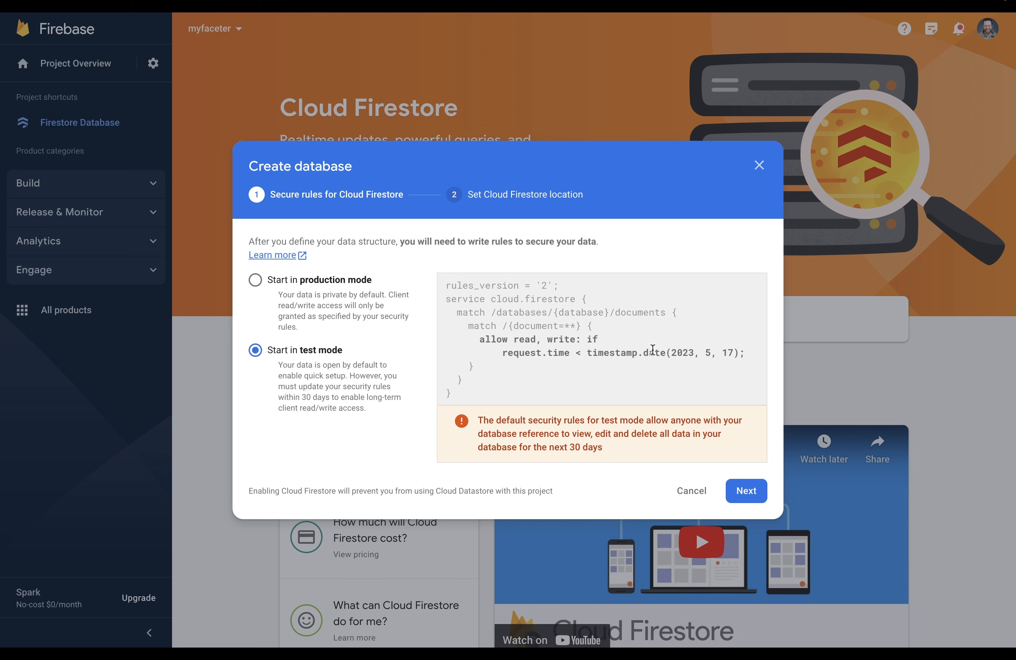
pyautogui.click(740, 490)
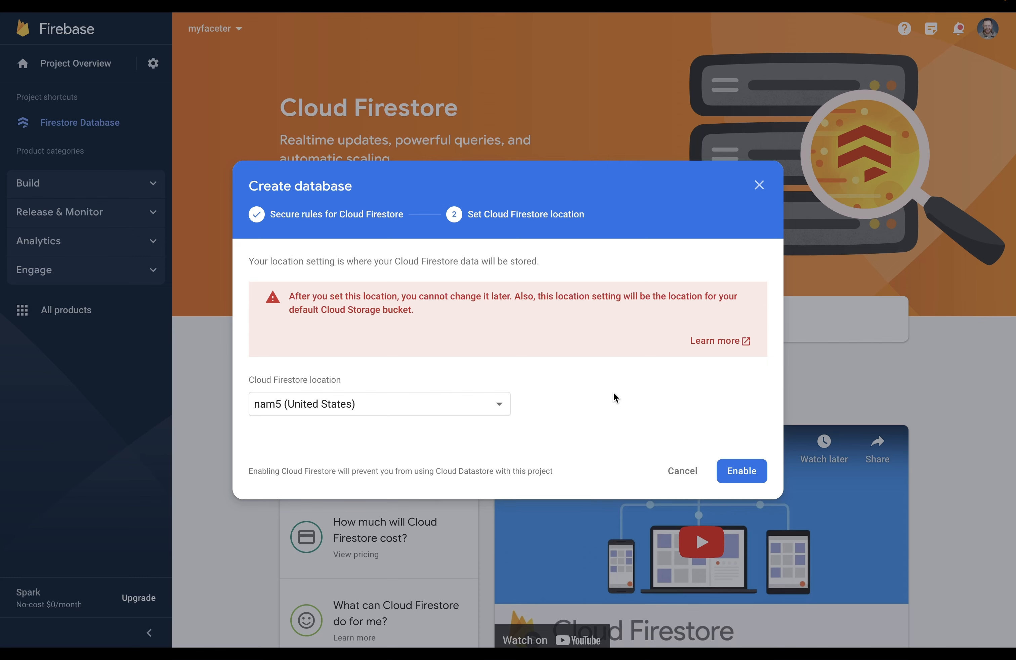
pyautogui.click(744, 471)
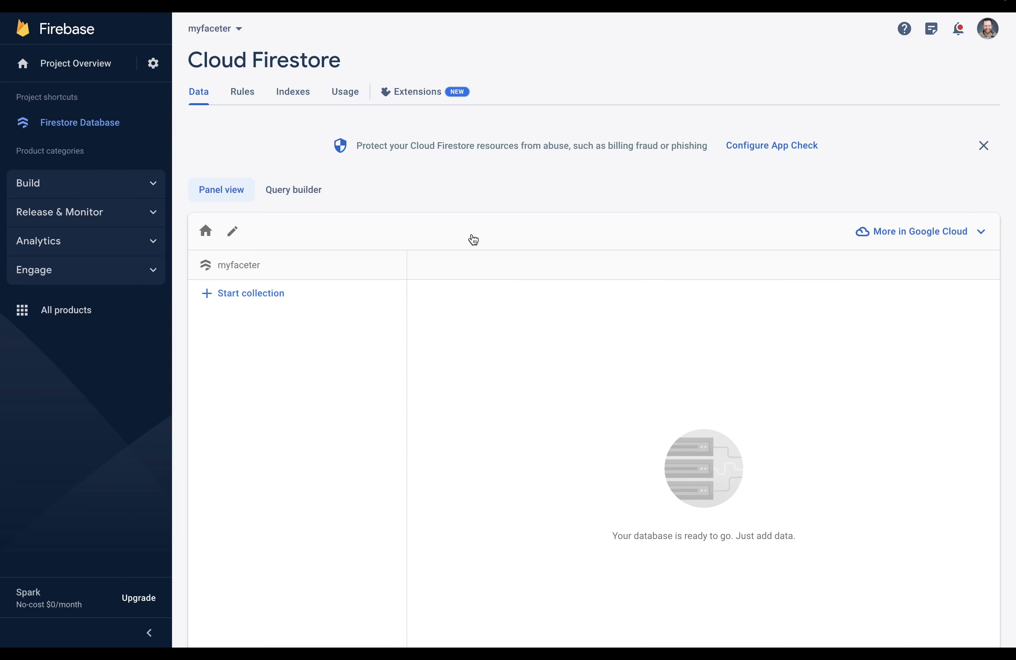
# Confirm nam5 (us-central) as the project's default GCP resource location in Project settings
pyautogui.click(154, 63)
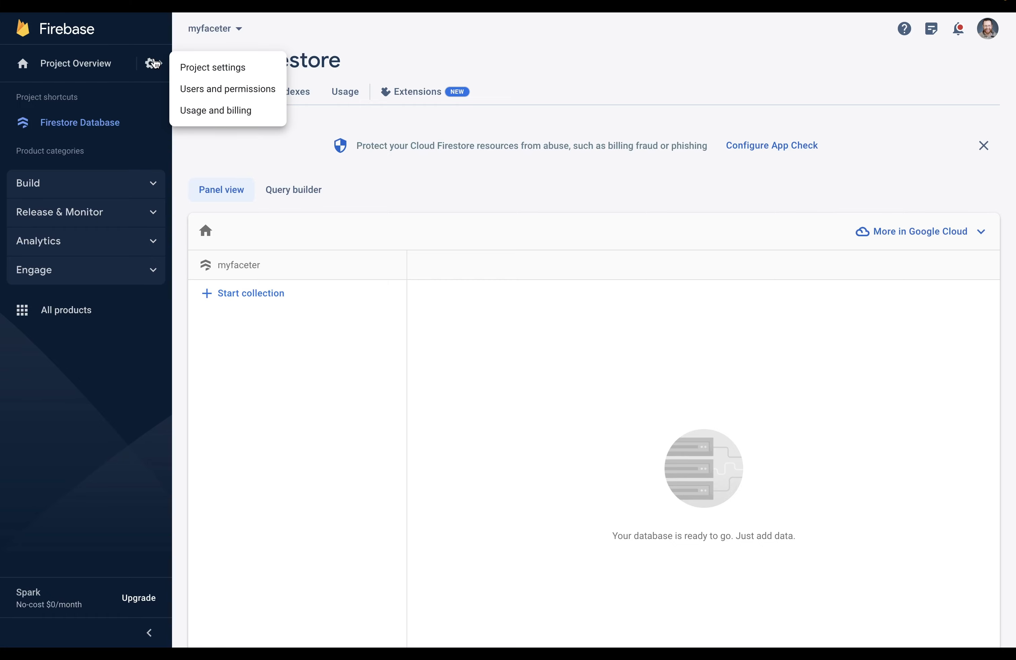
pyautogui.click(187, 70)
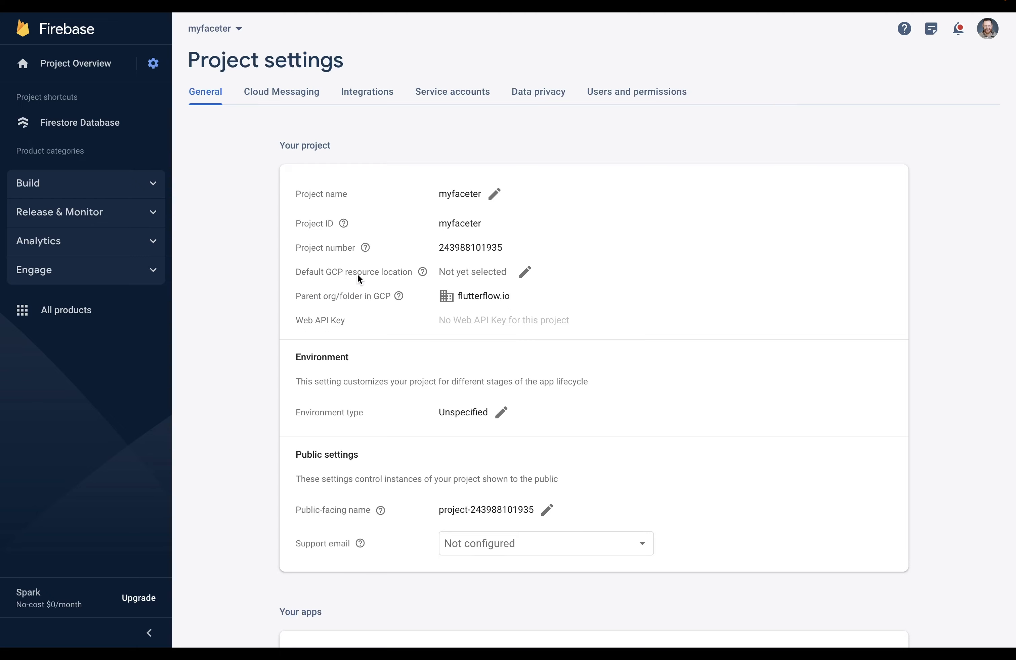
pyautogui.click(524, 272)
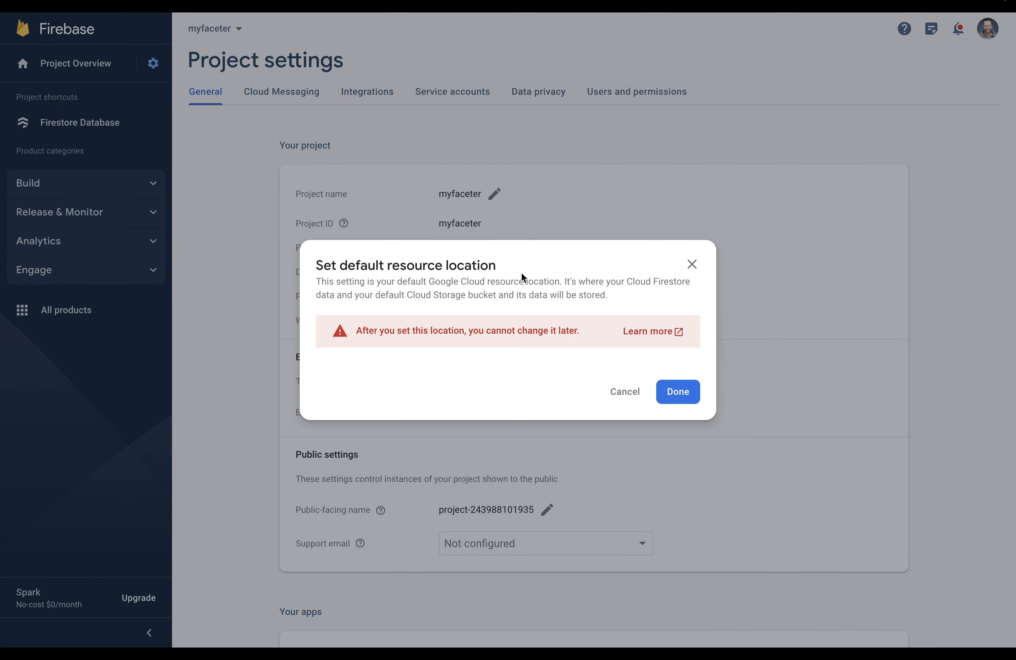
pyautogui.moveTo(350, 372)
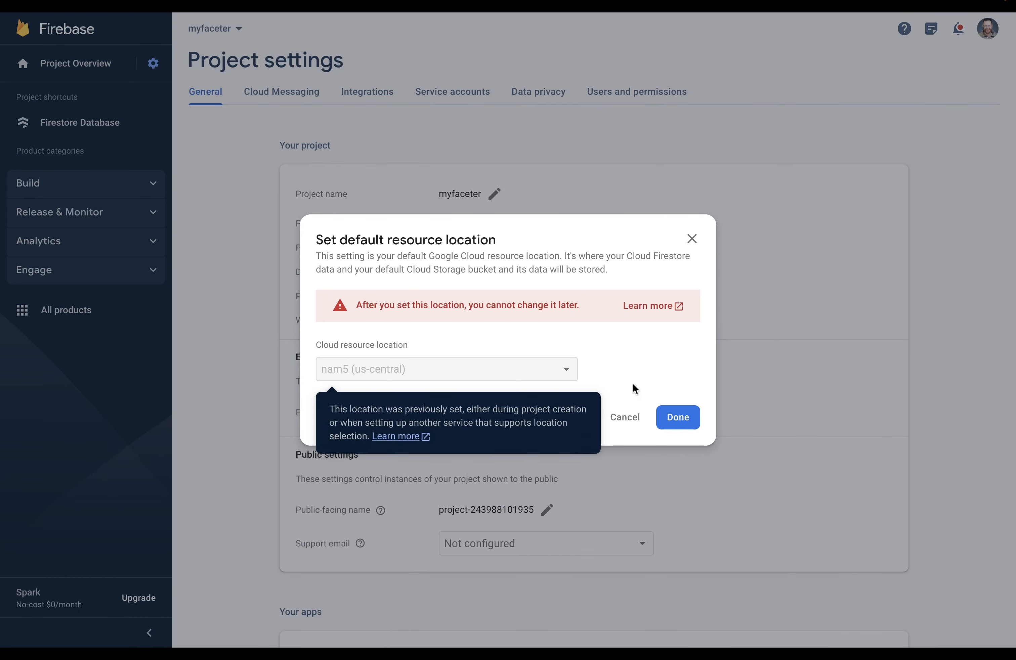
pyautogui.click(670, 414)
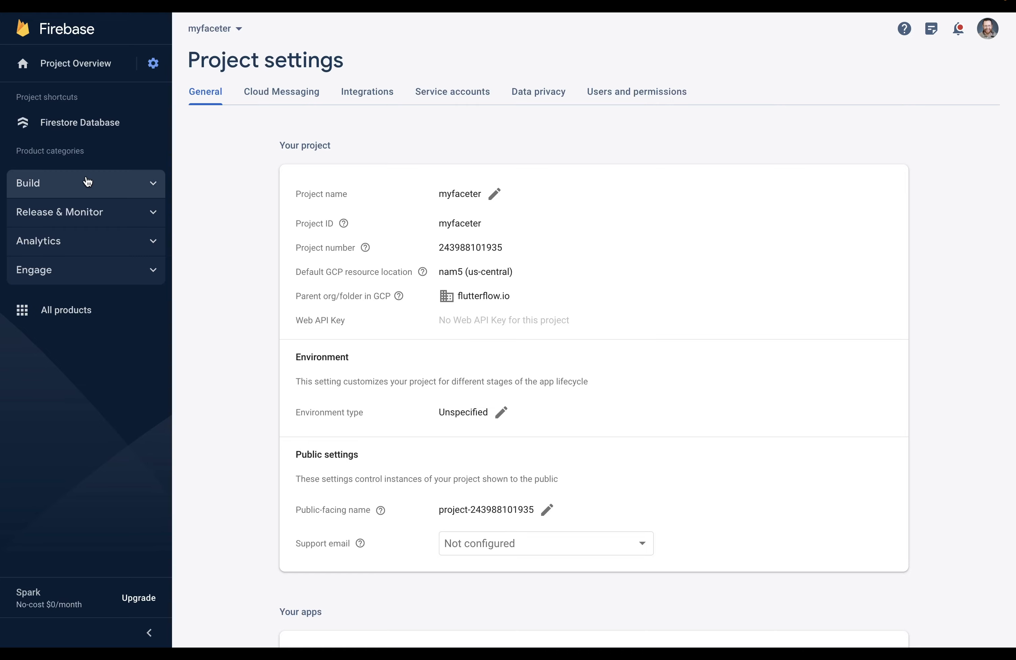
# Enable and save the Email/Password sign-in provider in Firebase Authentication
pyautogui.click(48, 180)
pyautogui.click(58, 209)
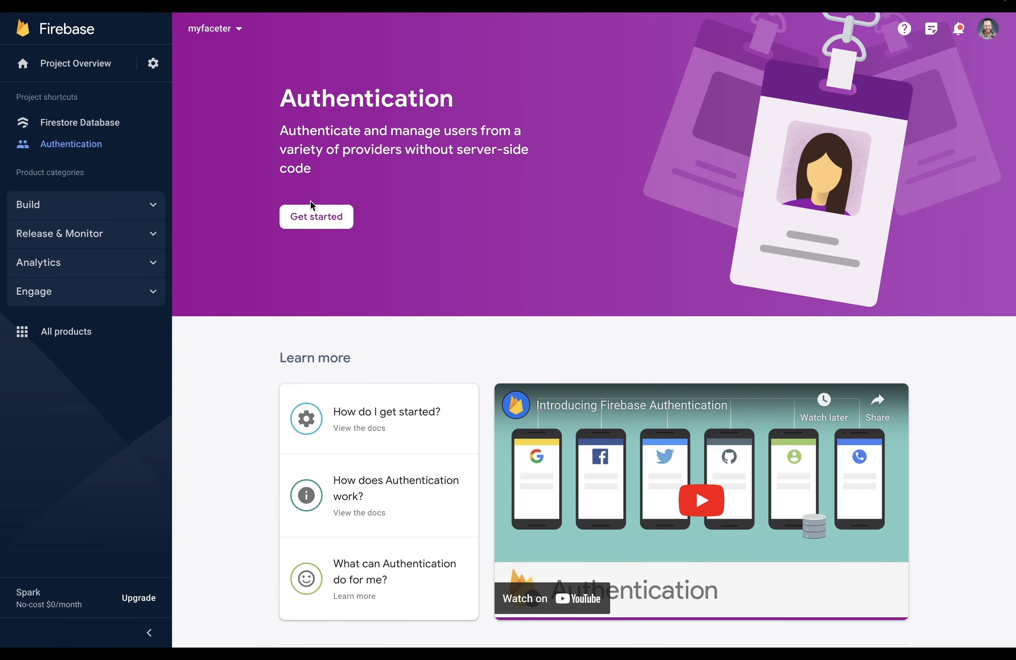
pyautogui.click(306, 218)
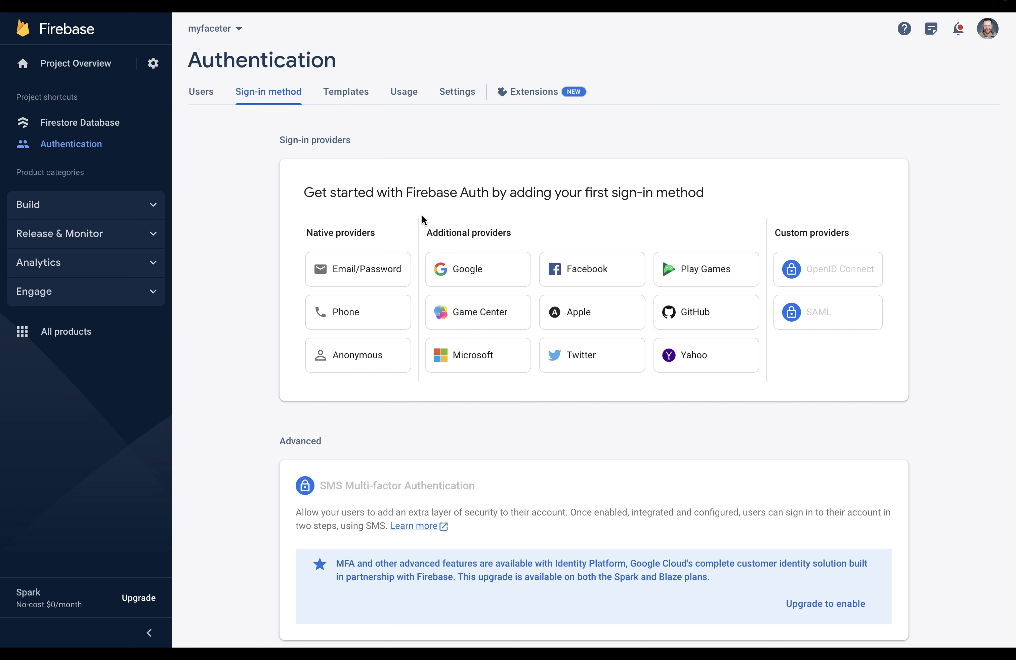
pyautogui.click(380, 272)
pyautogui.click(720, 226)
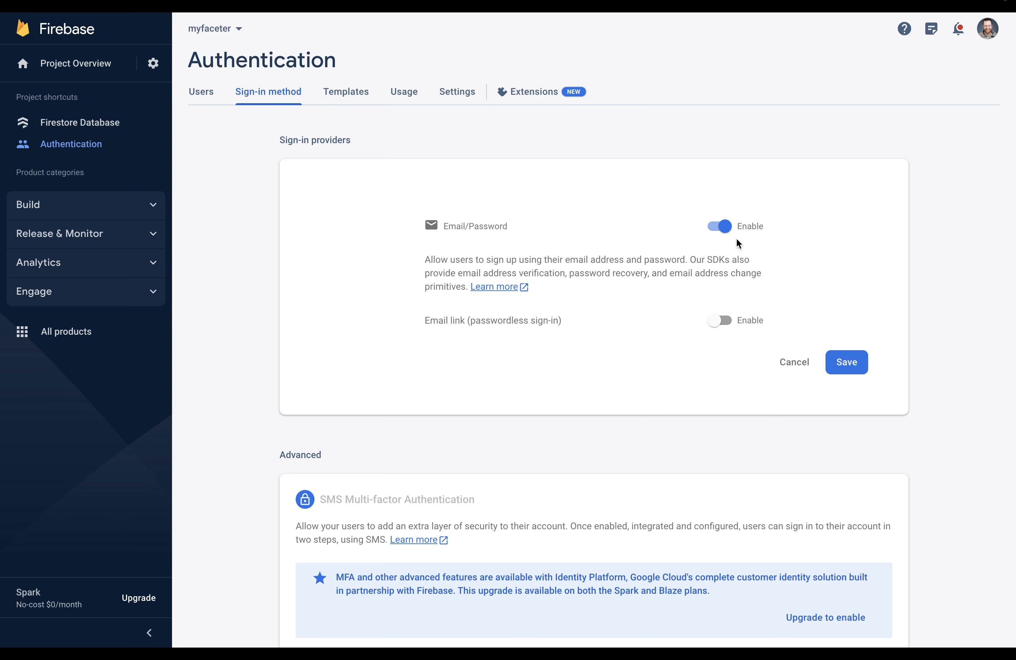
pyautogui.click(851, 367)
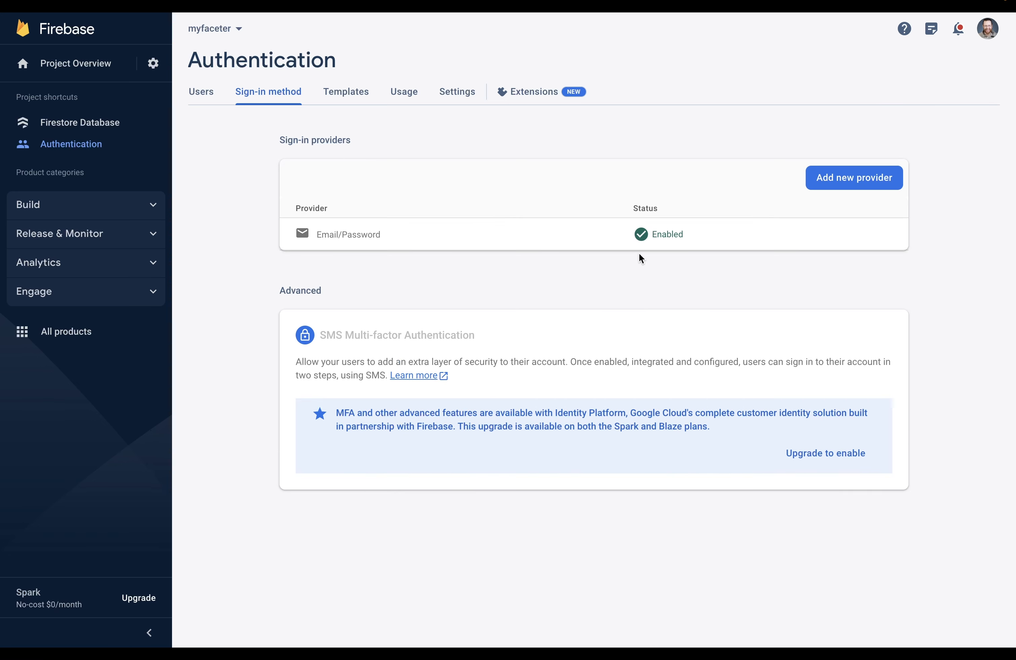
# Select the project ID myfaceter in Project settings to copy it
pyautogui.click(153, 63)
pyautogui.click(184, 66)
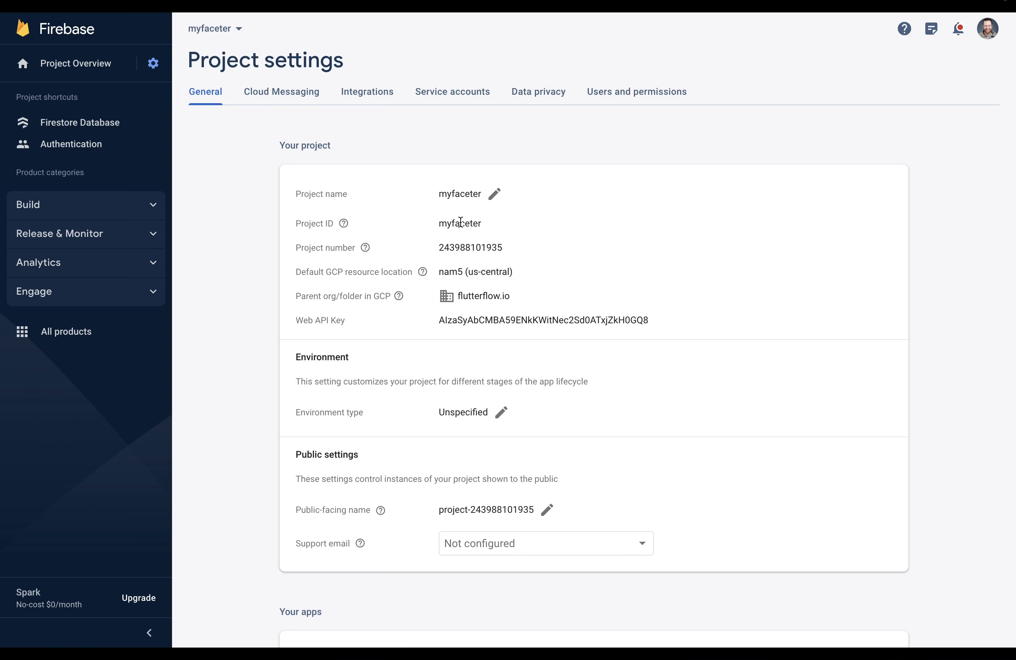
pyautogui.doubleClick(460, 222)
pyautogui.press('super+c')
# Connect FlutterFlow to Firebase project ID myfaceter and auto-generate the config files
pyautogui.press('super+Tab')
pyautogui.click(376, 269)
pyautogui.press('super+v')
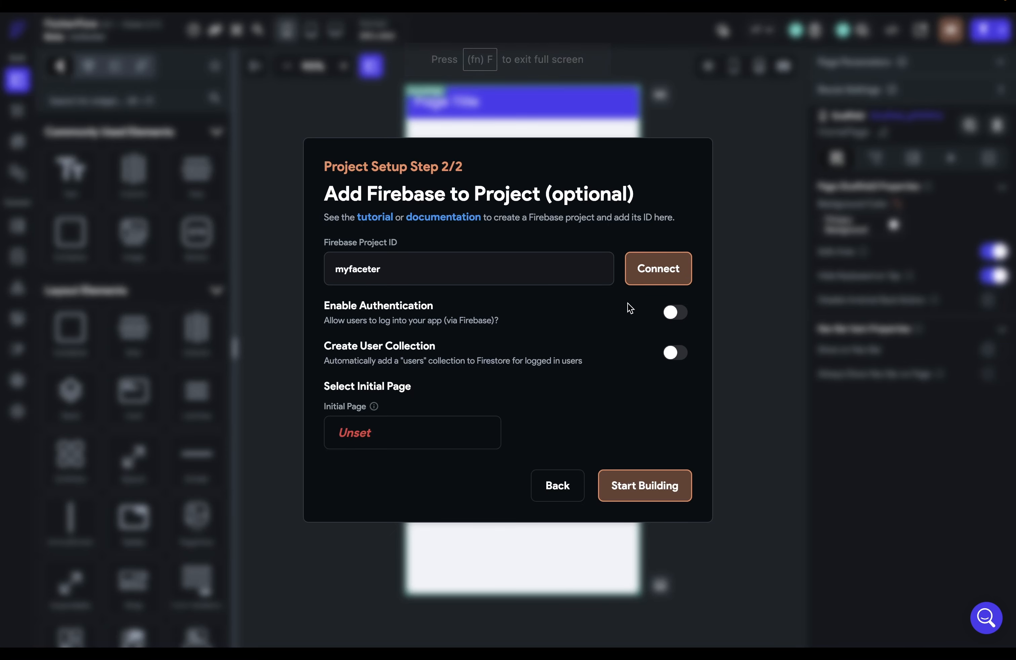
pyautogui.click(651, 269)
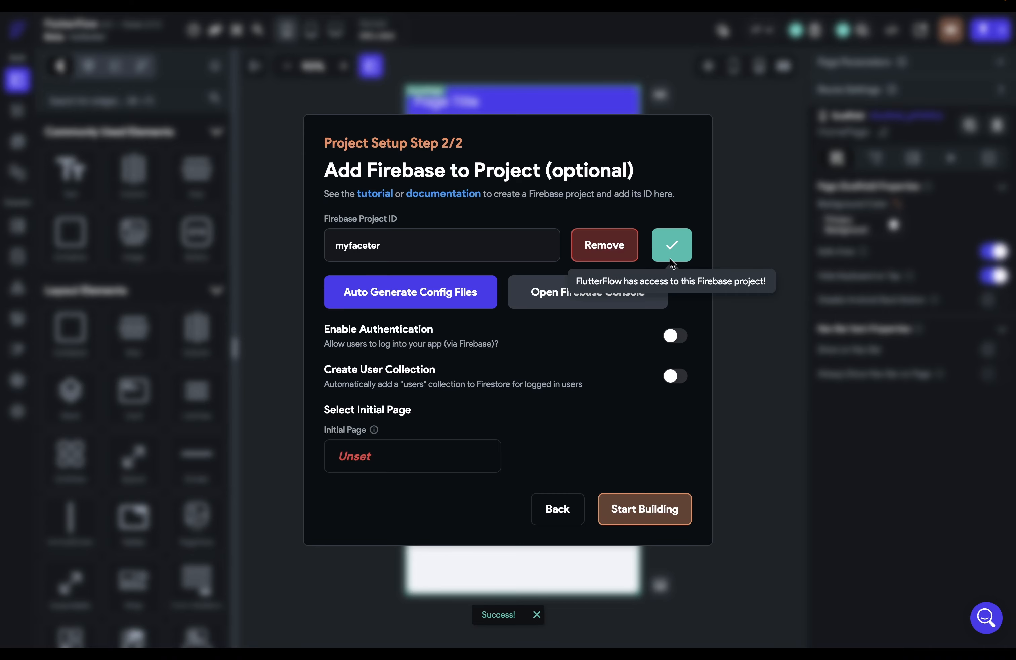
pyautogui.click(444, 300)
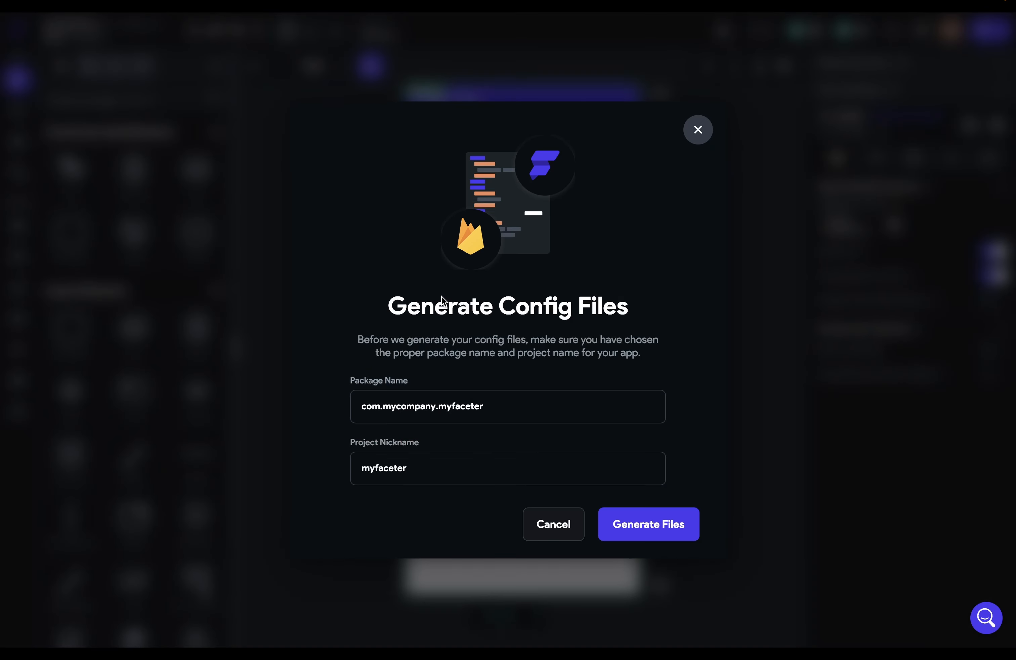
pyautogui.click(616, 522)
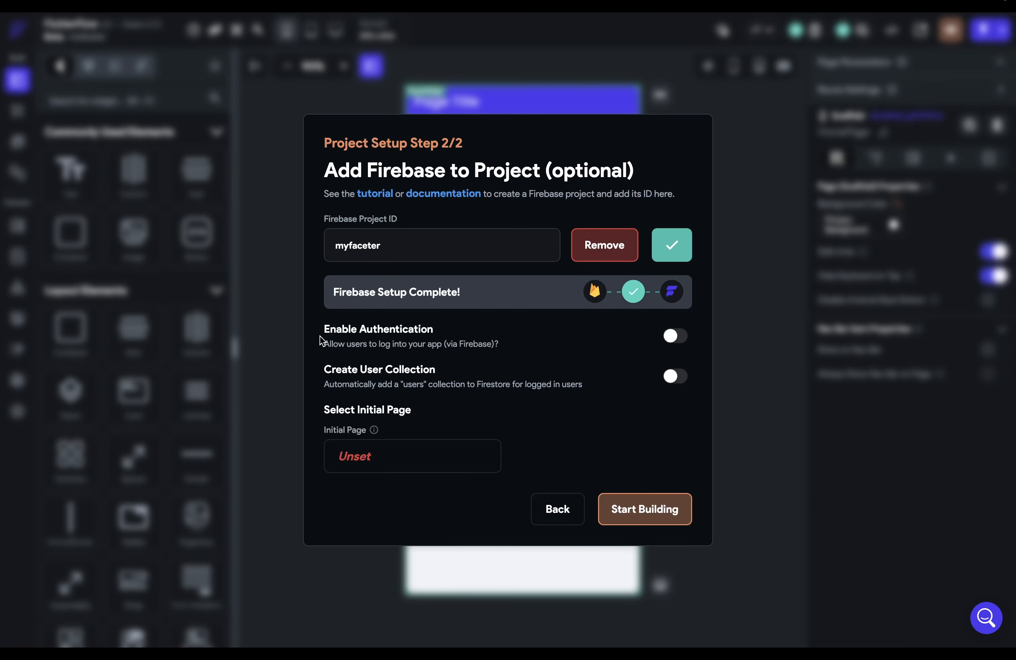
# Switch on Enable Authentication and Create User Collection
pyautogui.click(671, 337)
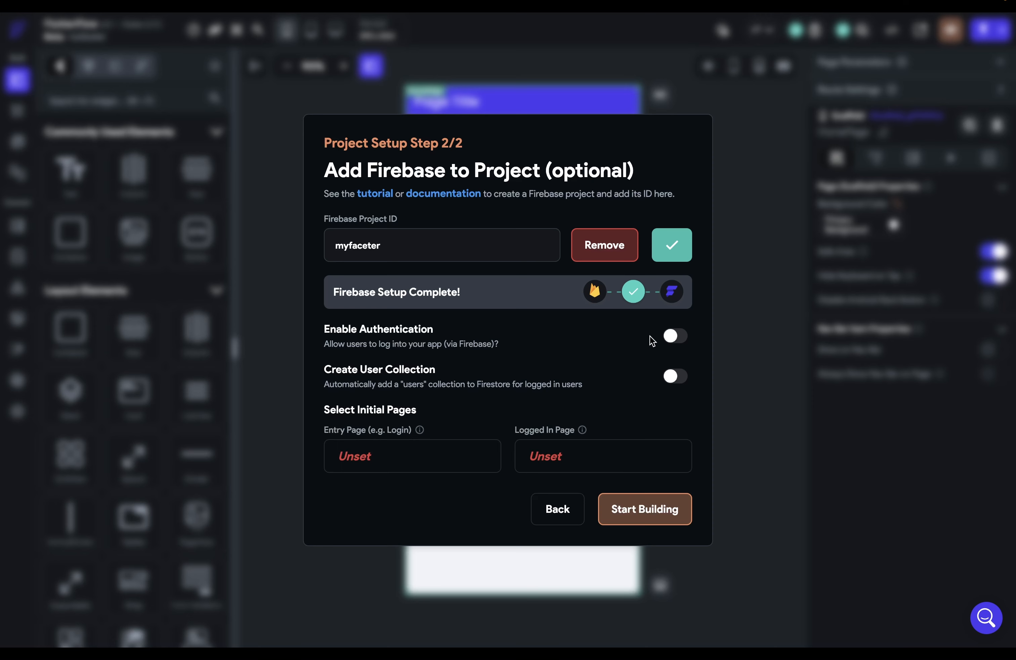
pyautogui.click(671, 336)
pyautogui.click(681, 384)
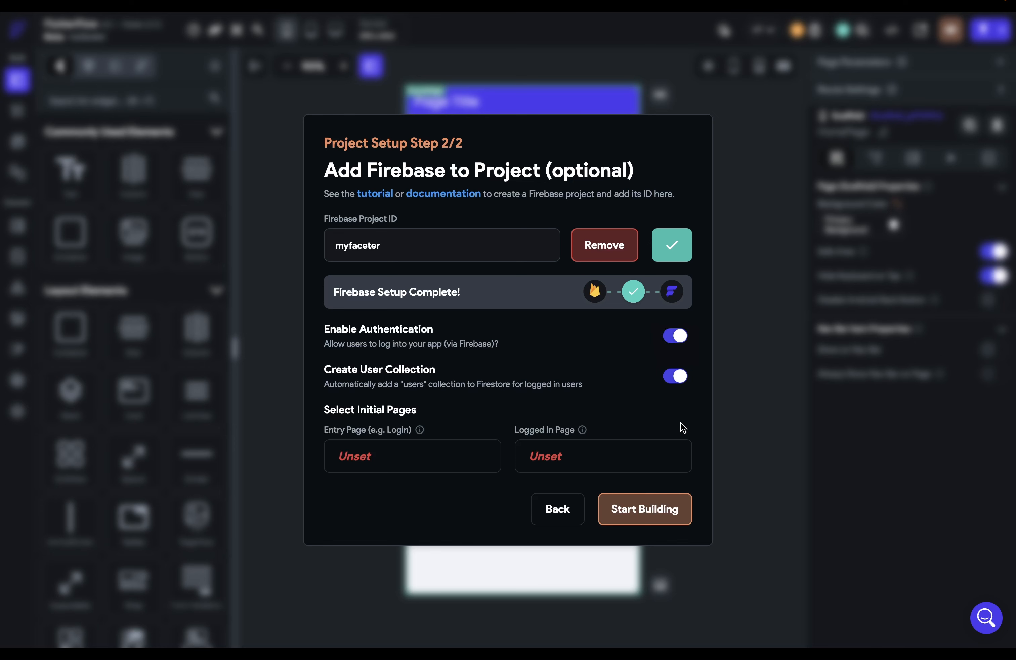
# Create an Auth2 page from the Auth 2 template with my theme as the entry page
pyautogui.click(422, 464)
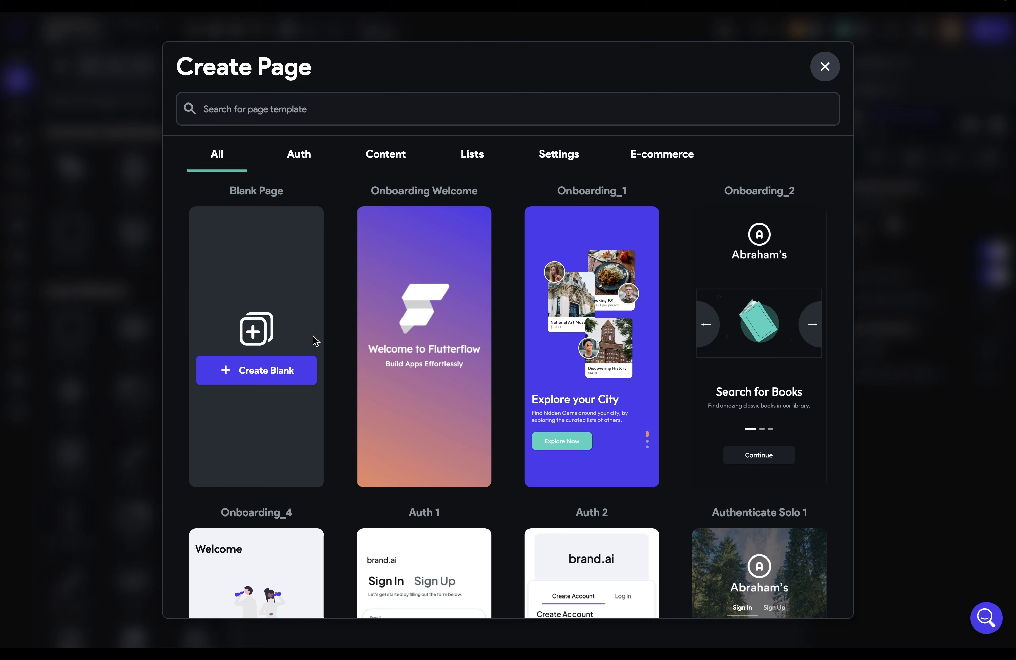
pyautogui.click(300, 156)
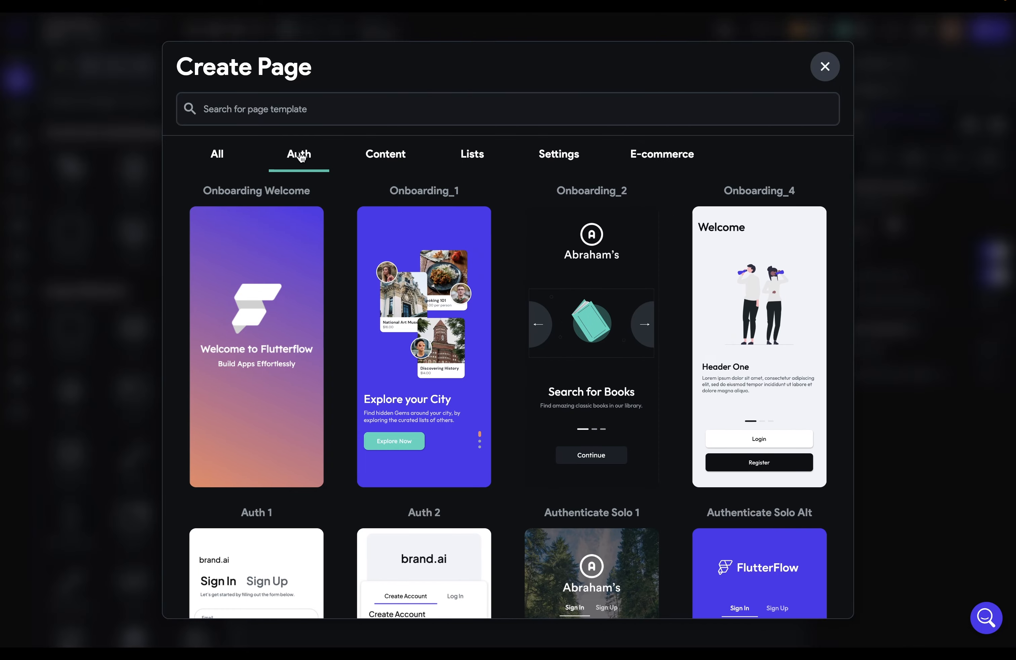
pyautogui.scroll(-5, 329, 215)
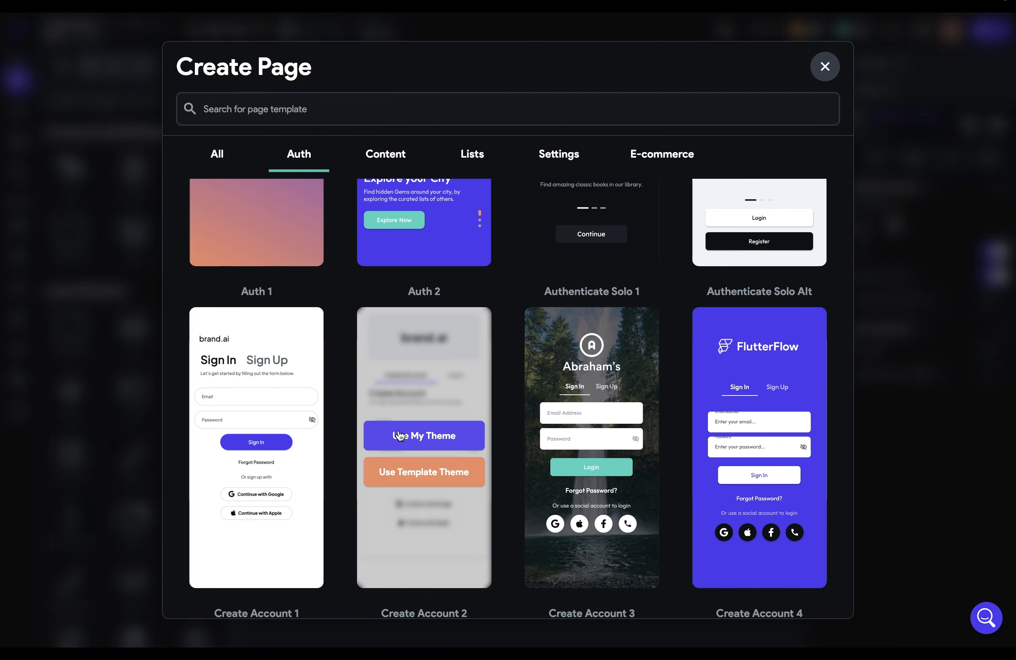
pyautogui.click(399, 430)
pyautogui.click(596, 369)
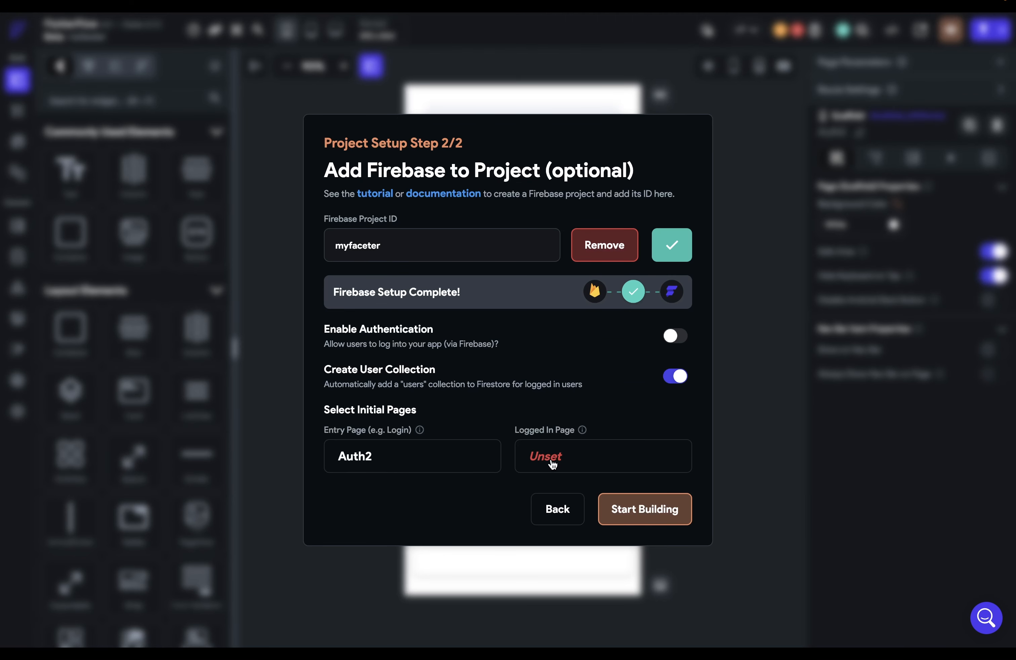
# Make a blank page named 'homepage' the logged-in page and start building
pyautogui.click(553, 464)
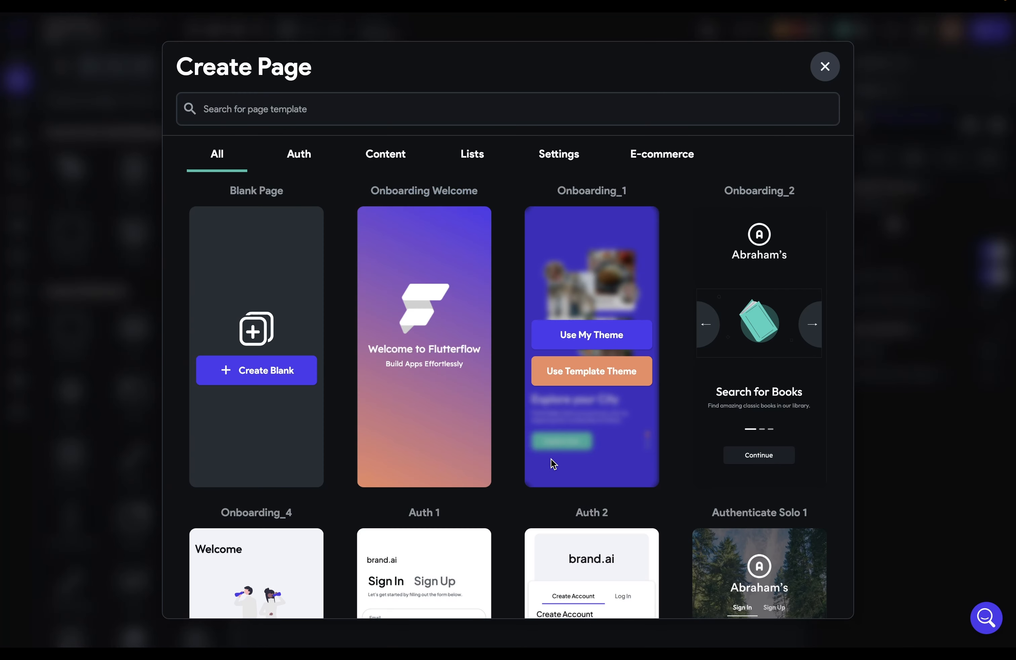
pyautogui.click(288, 377)
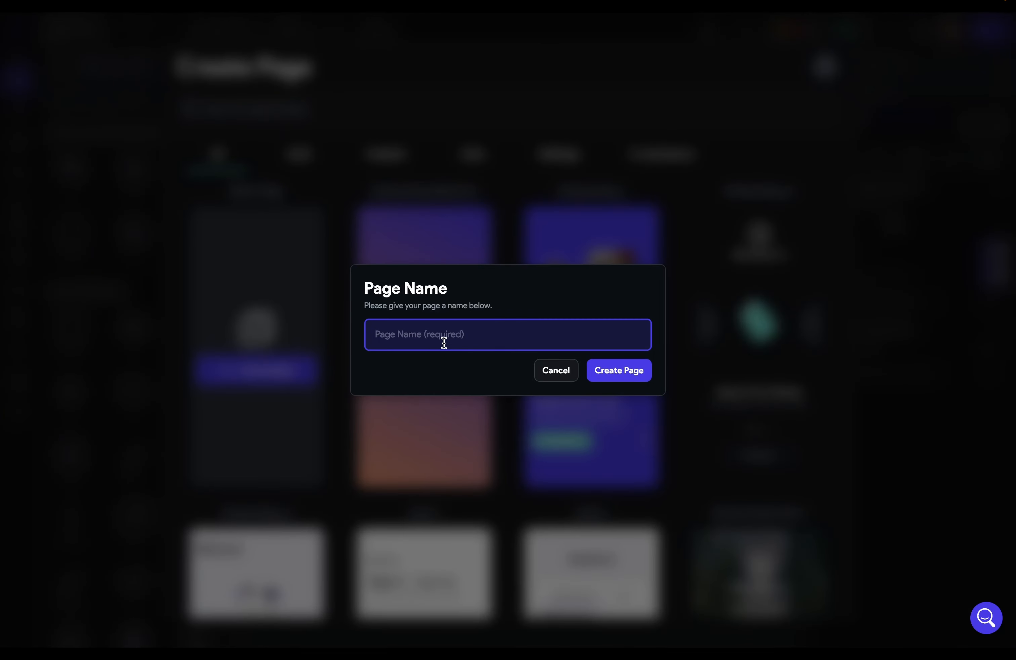
pyautogui.write('homepage')
pyautogui.click(613, 375)
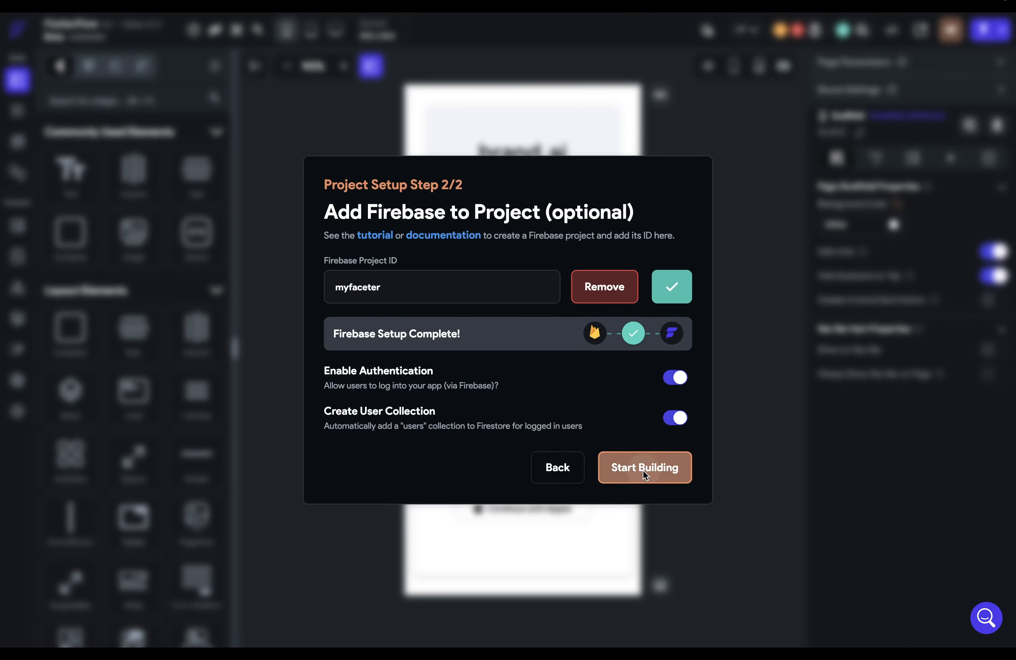
pyautogui.click(643, 470)
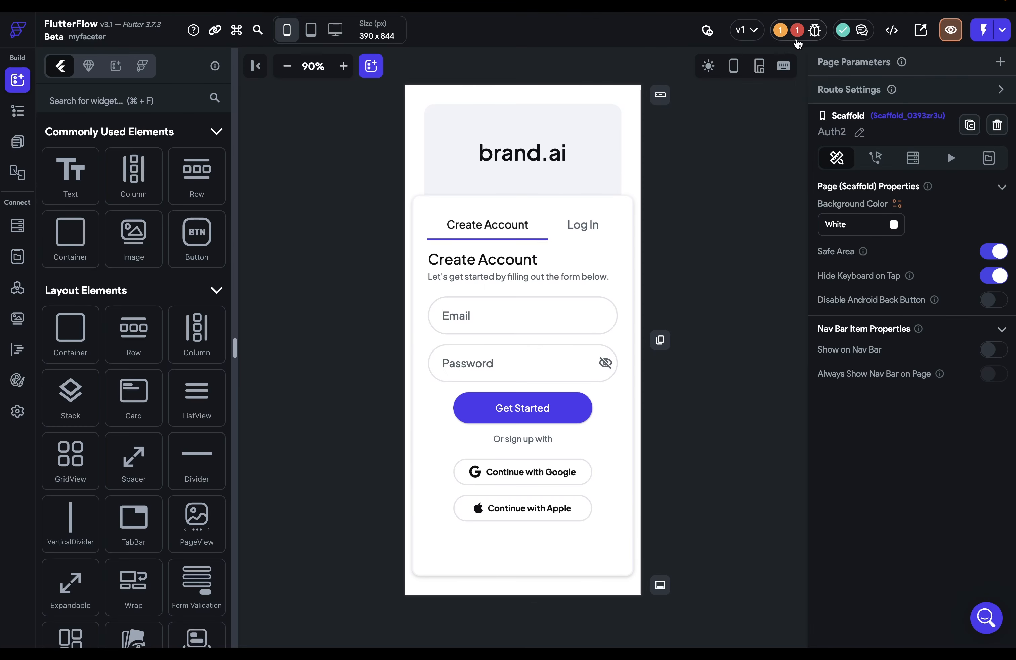
pyautogui.click(797, 30)
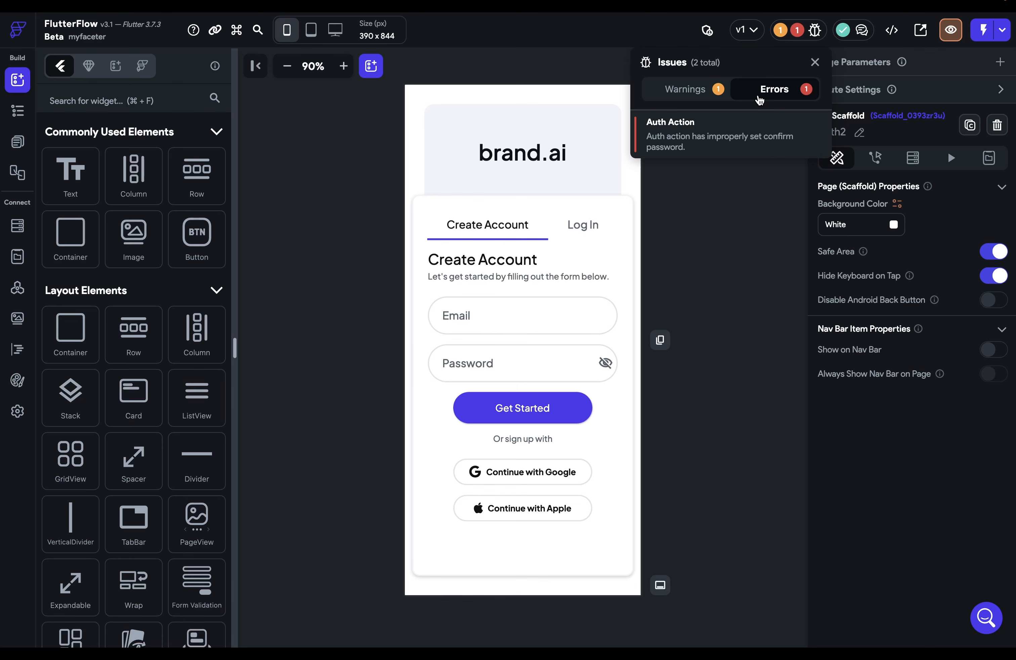
# Jump to the Auth Action error's source, then view the users collection schema in Firestore
pyautogui.click(716, 131)
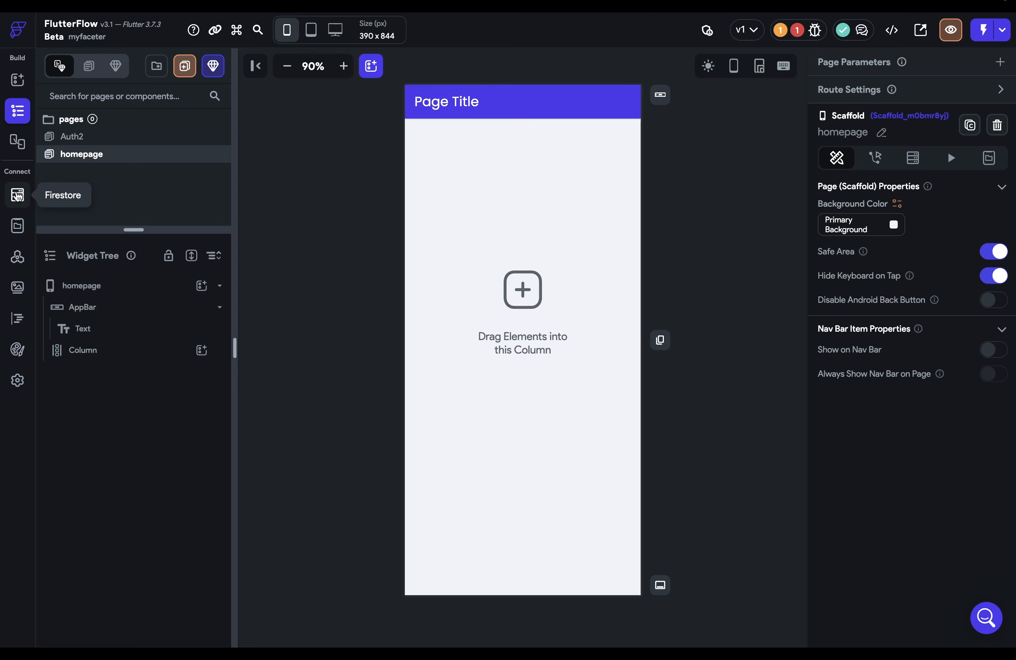
pyautogui.click(17, 196)
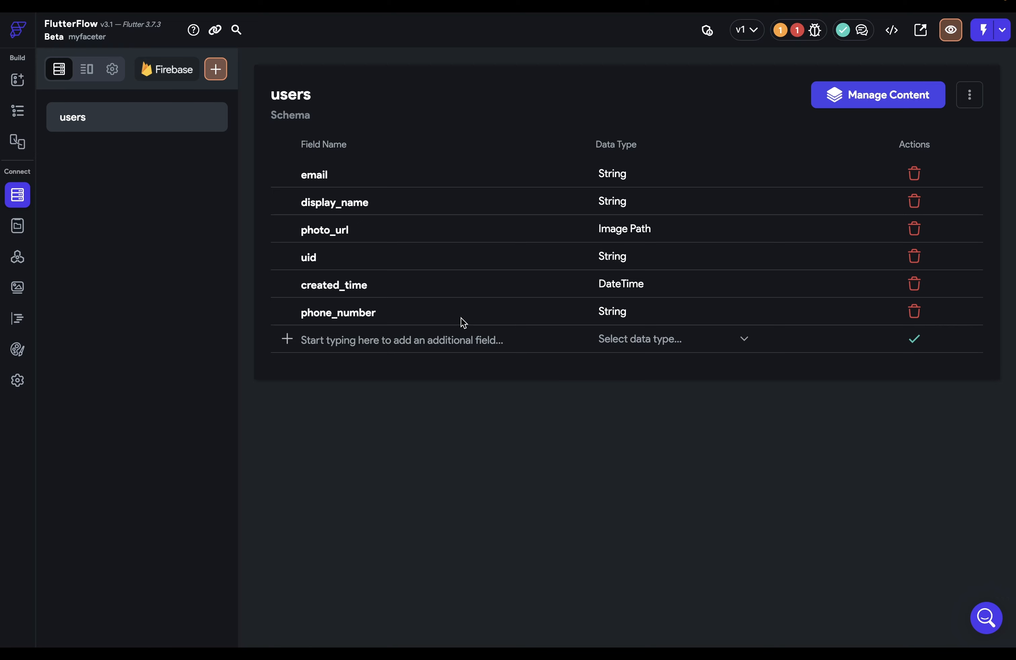
# Create a new 'posts' collection and start its schema from scratch
pyautogui.click(591, 342)
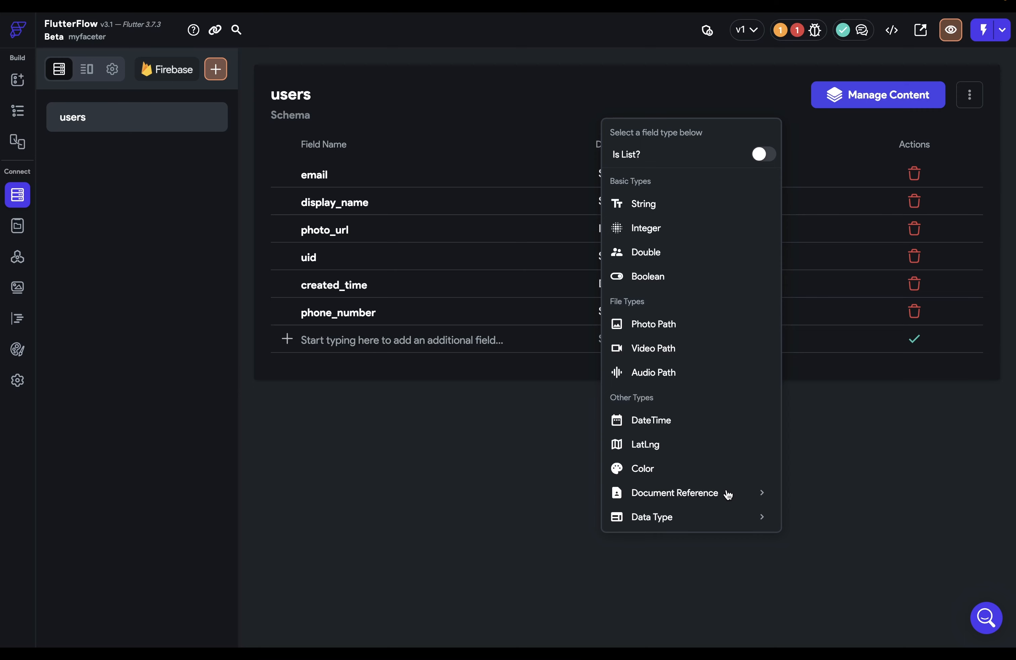
pyautogui.click(301, 166)
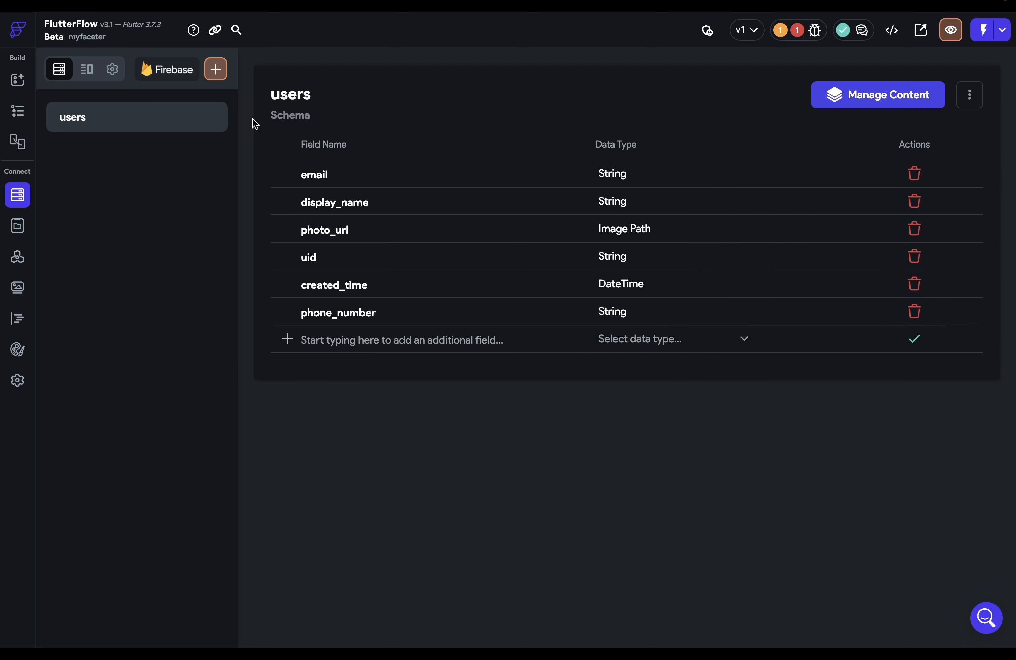
pyautogui.click(218, 72)
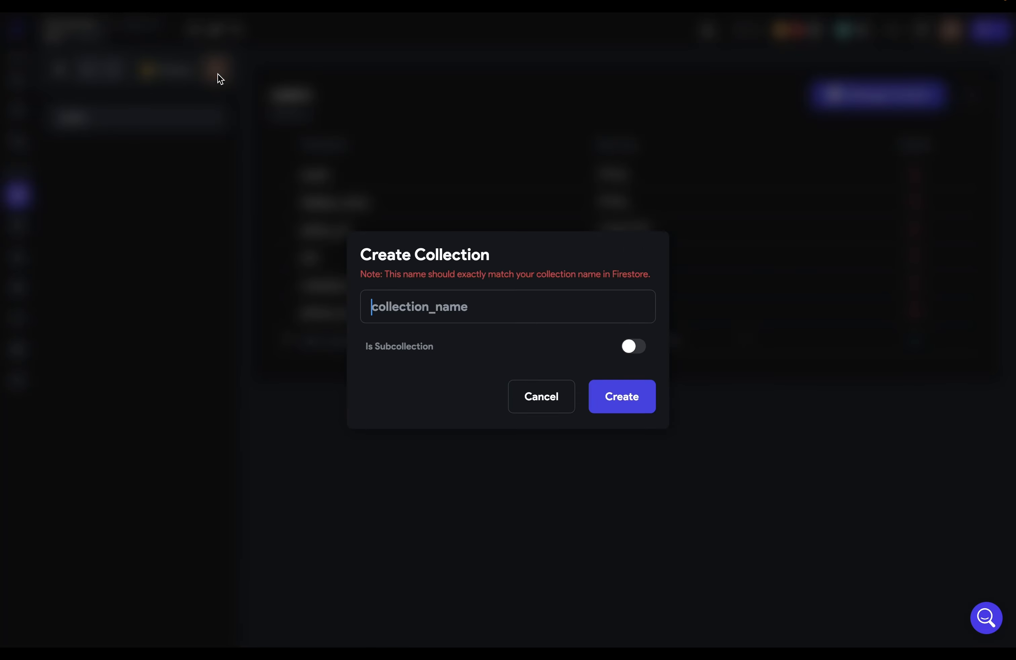
pyautogui.write('posts')
pyautogui.click(620, 402)
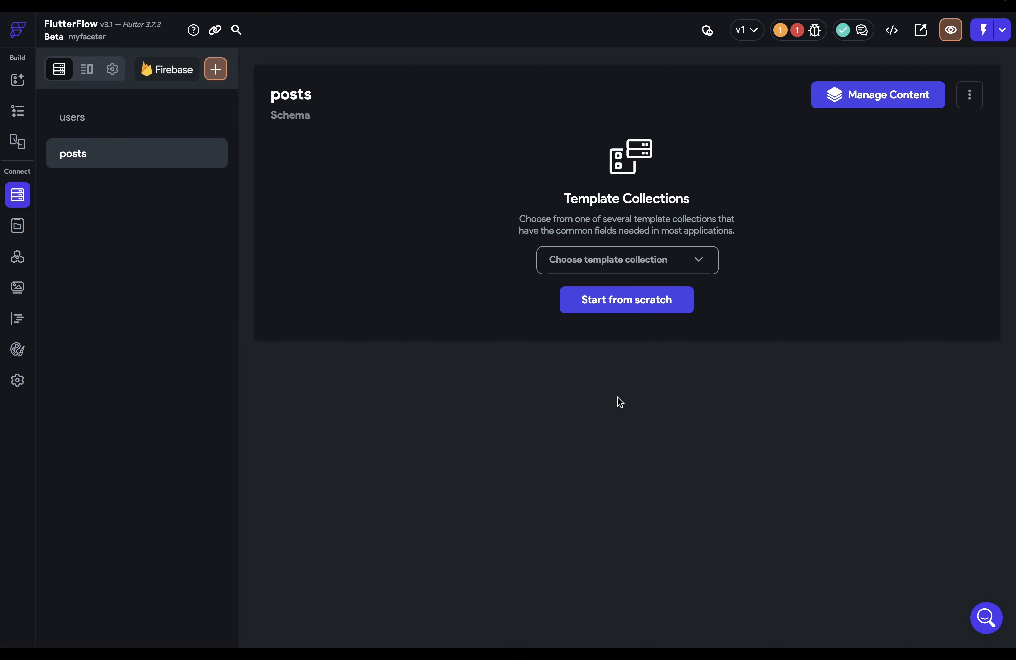
pyautogui.click(619, 266)
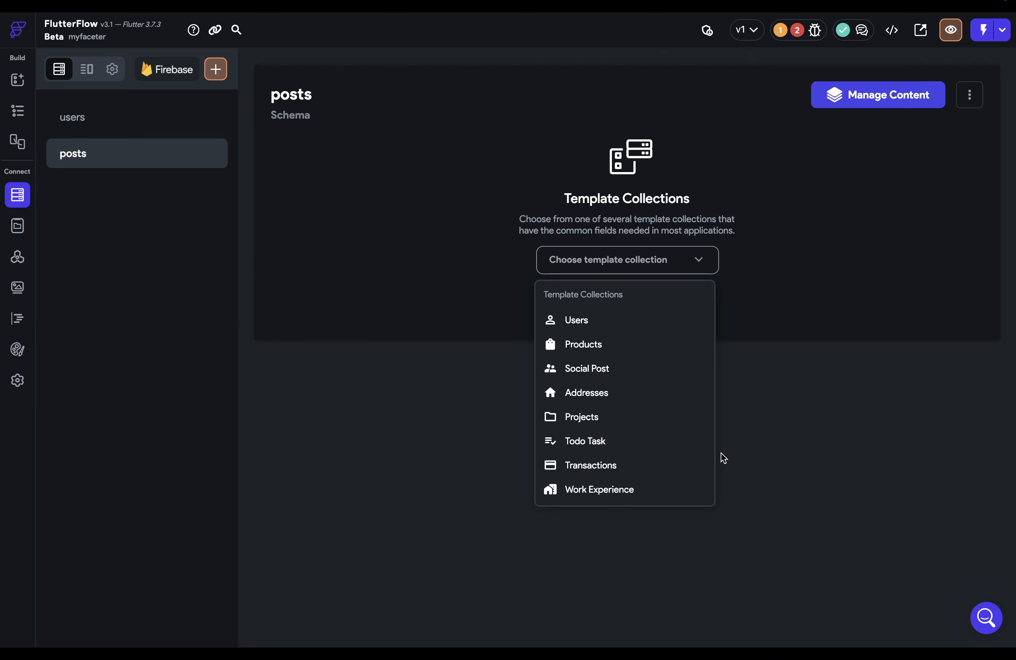
pyautogui.click(798, 421)
pyautogui.click(600, 298)
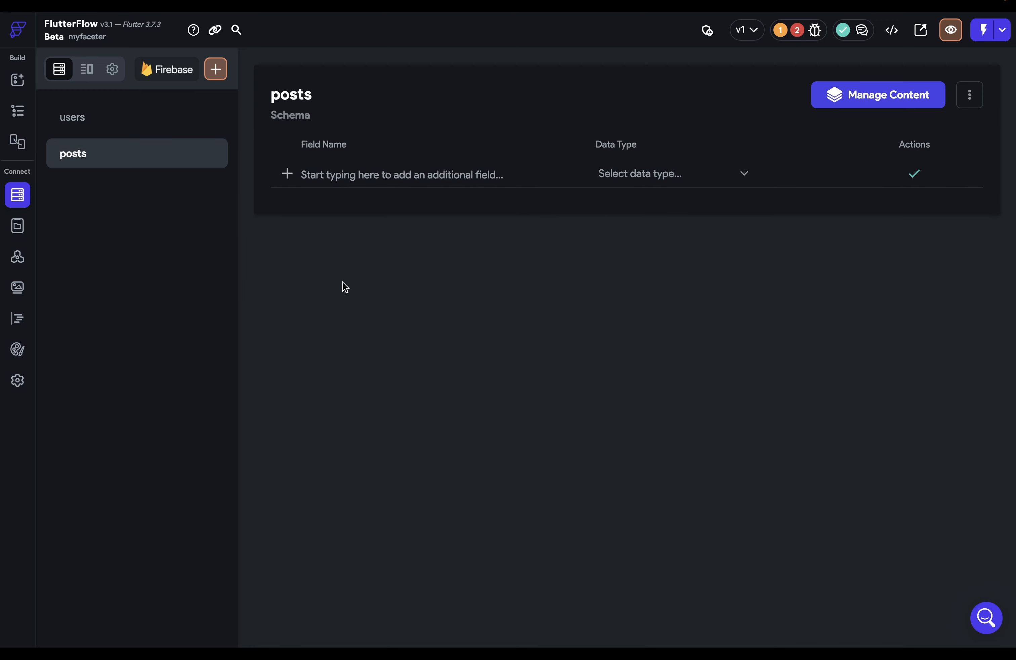
# Add a userRef field to posts as a Document Reference to users
pyautogui.click(346, 176)
pyautogui.write('userRef')
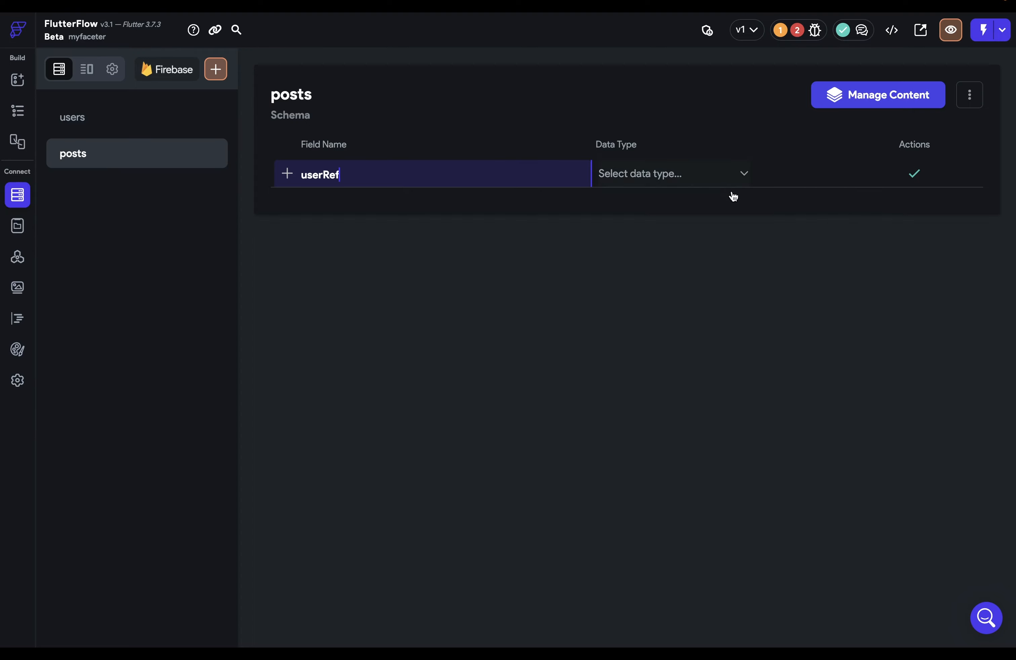
pyautogui.click(720, 176)
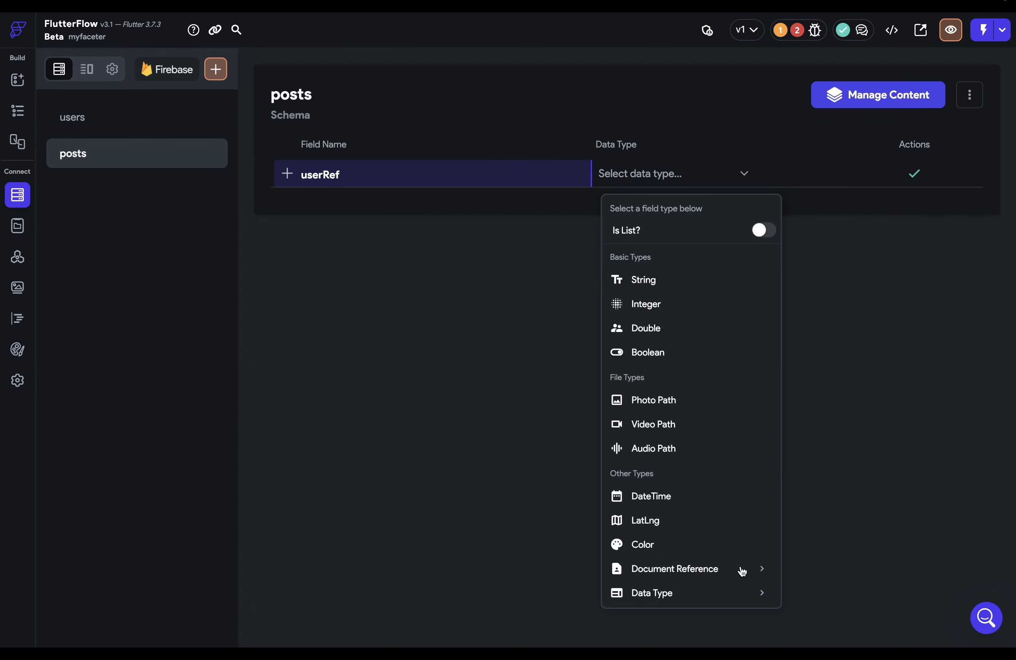
pyautogui.click(762, 569)
pyautogui.scroll(-1, 711, 575)
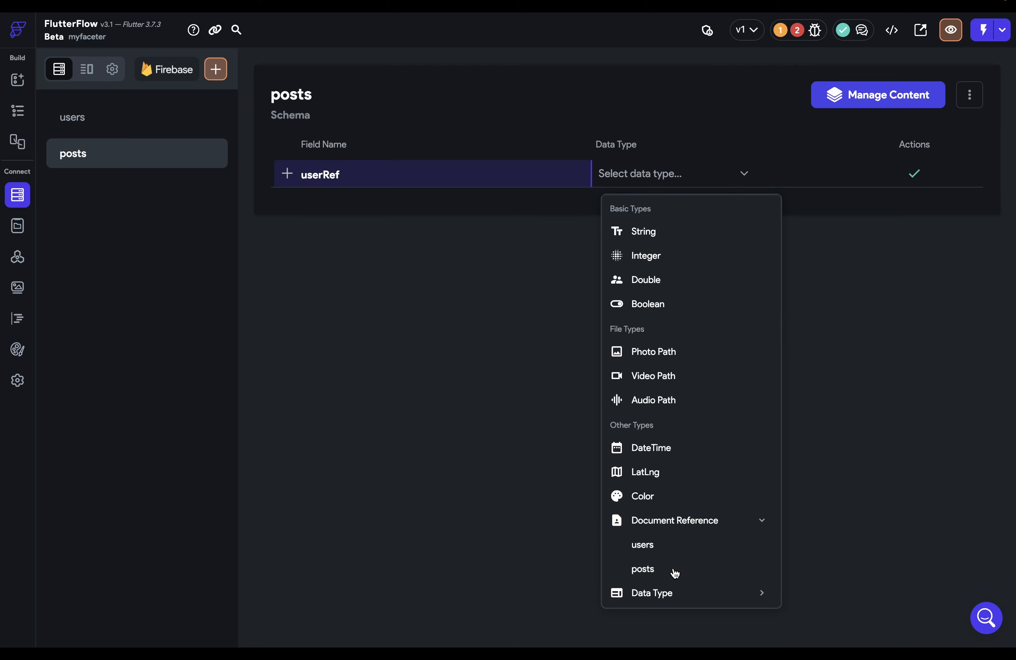
pyautogui.click(655, 545)
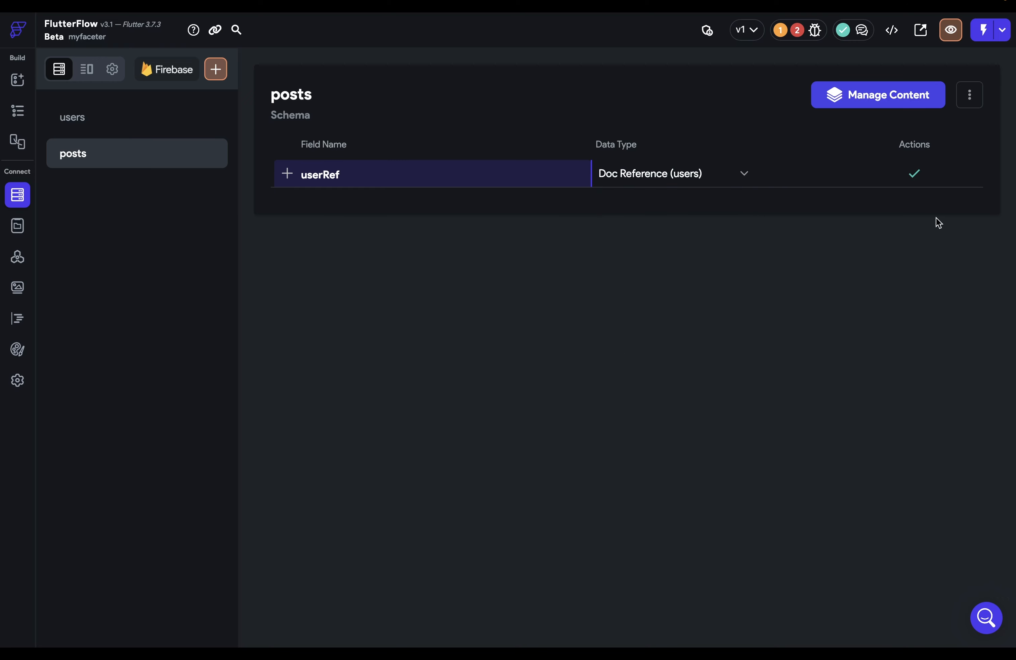
pyautogui.click(914, 181)
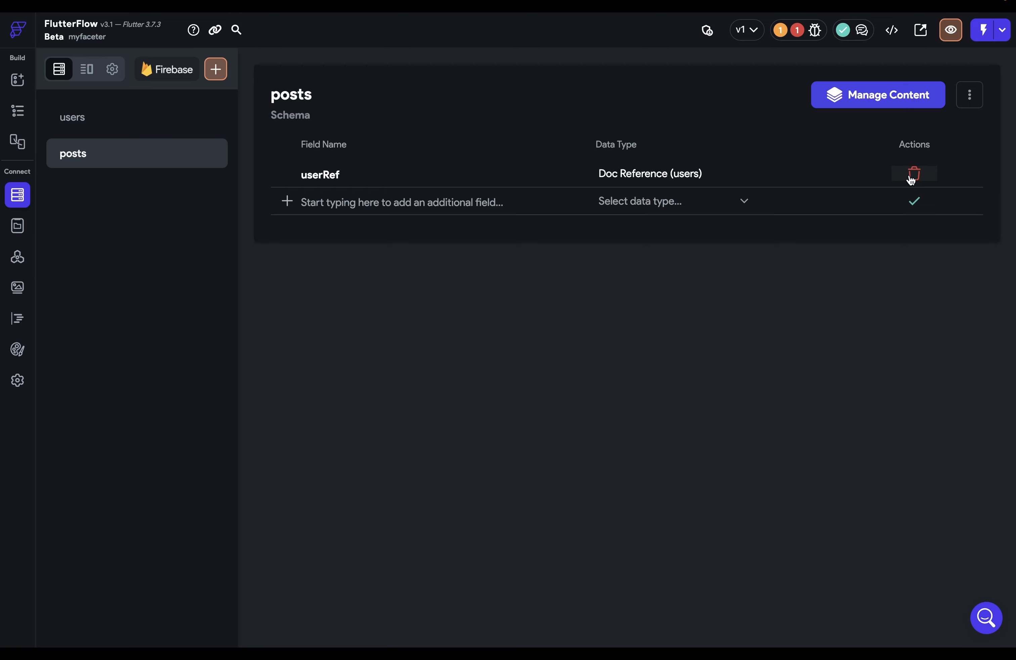
pyautogui.click(875, 102)
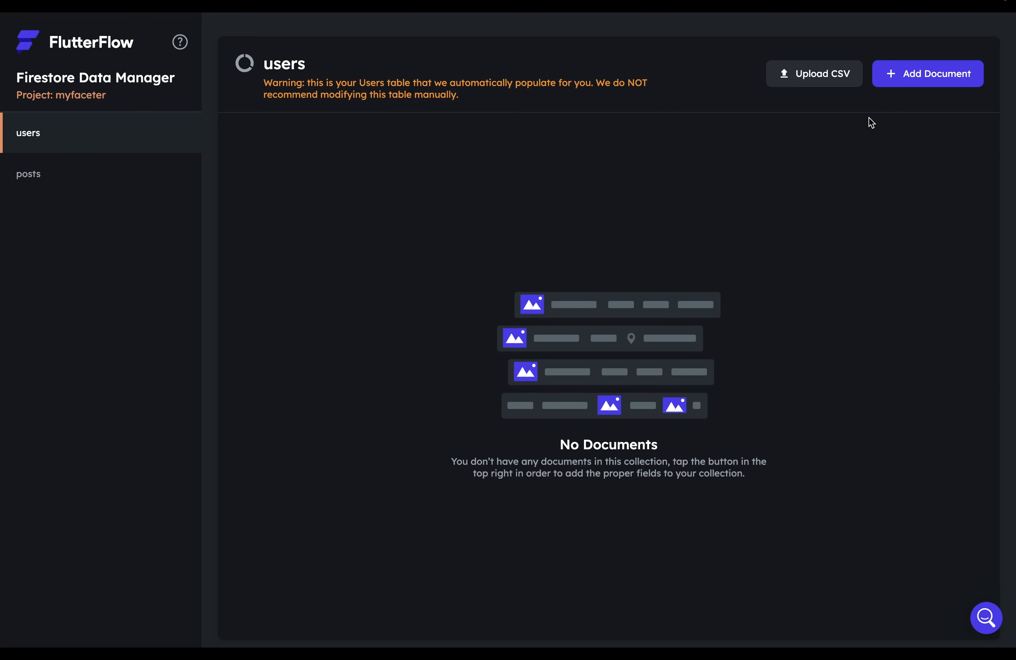
# Upload the users CSV file into users and preview its 10 records
pyautogui.click(800, 74)
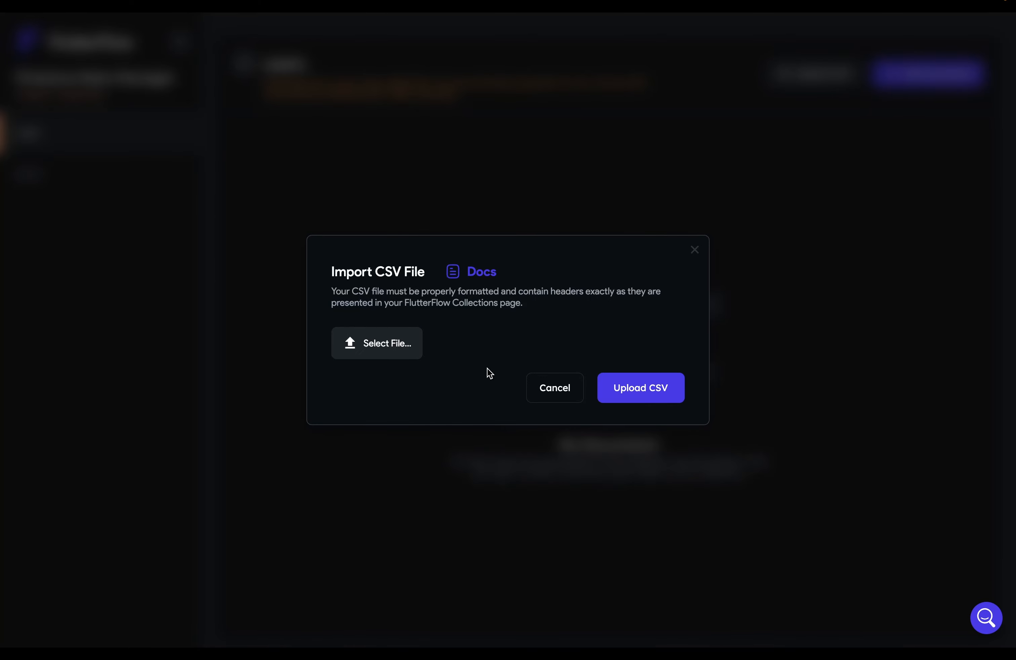
pyautogui.click(396, 358)
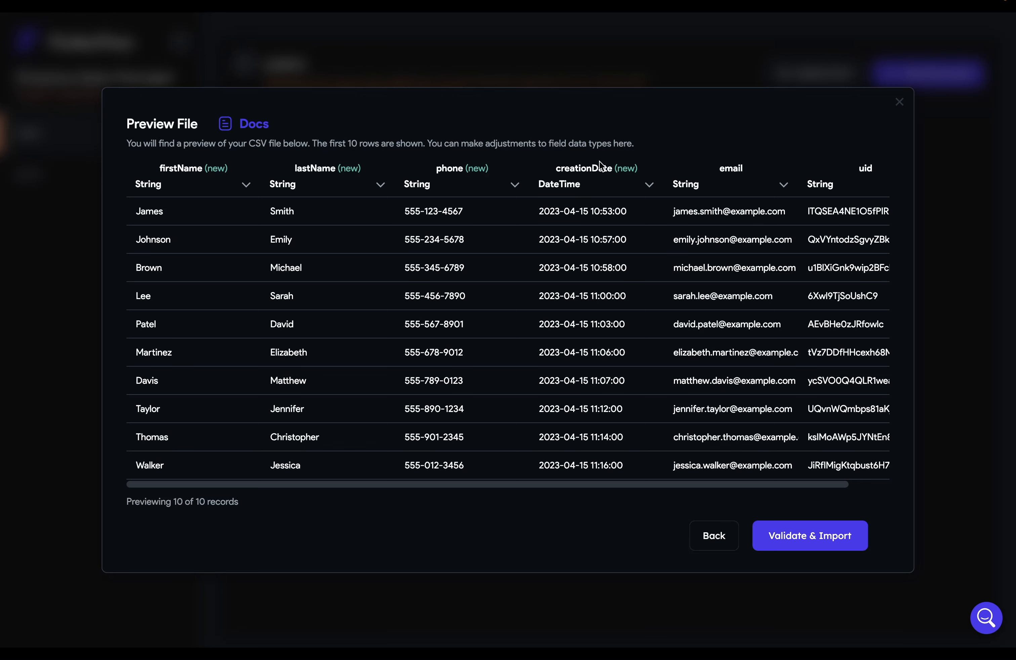
# Set the uid column's type to UID in the CSV import preview
pyautogui.hscroll(2, 707, 187)
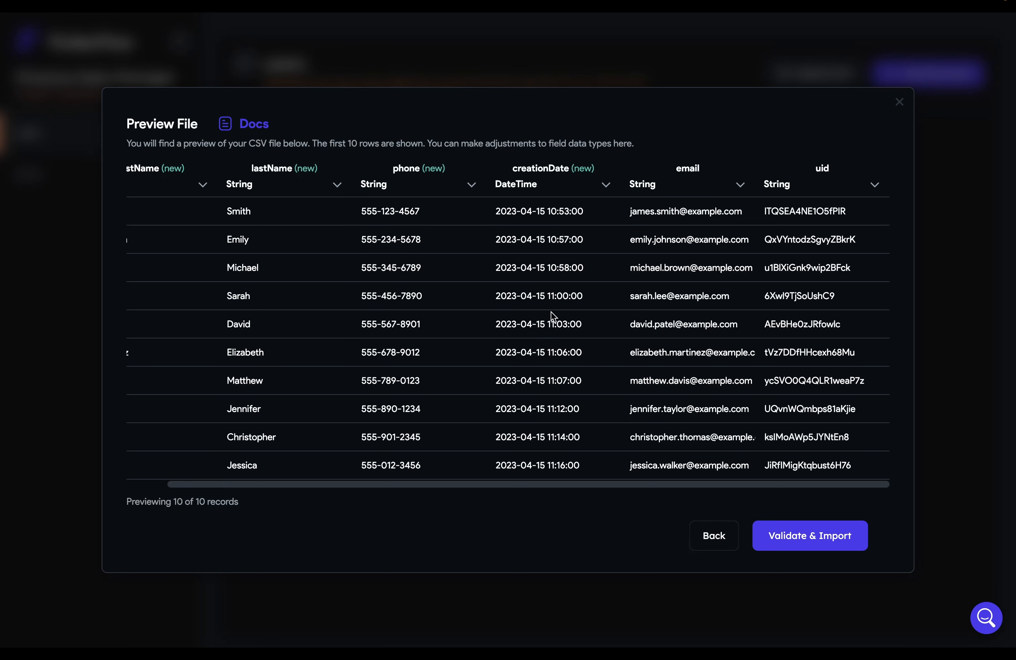
pyautogui.hscroll(-2, 552, 315)
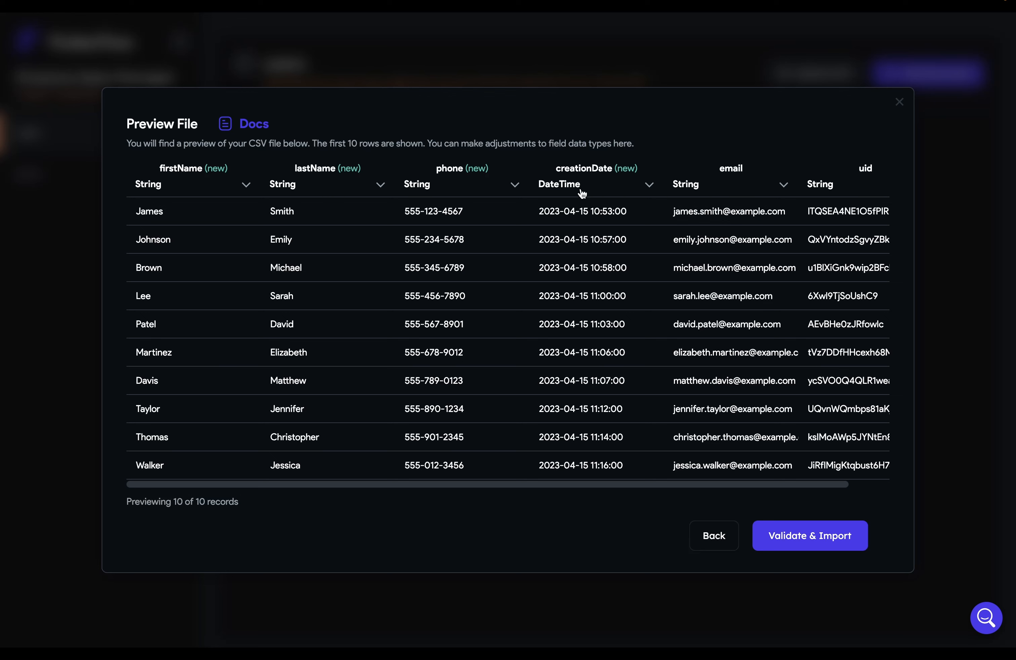
pyautogui.click(633, 191)
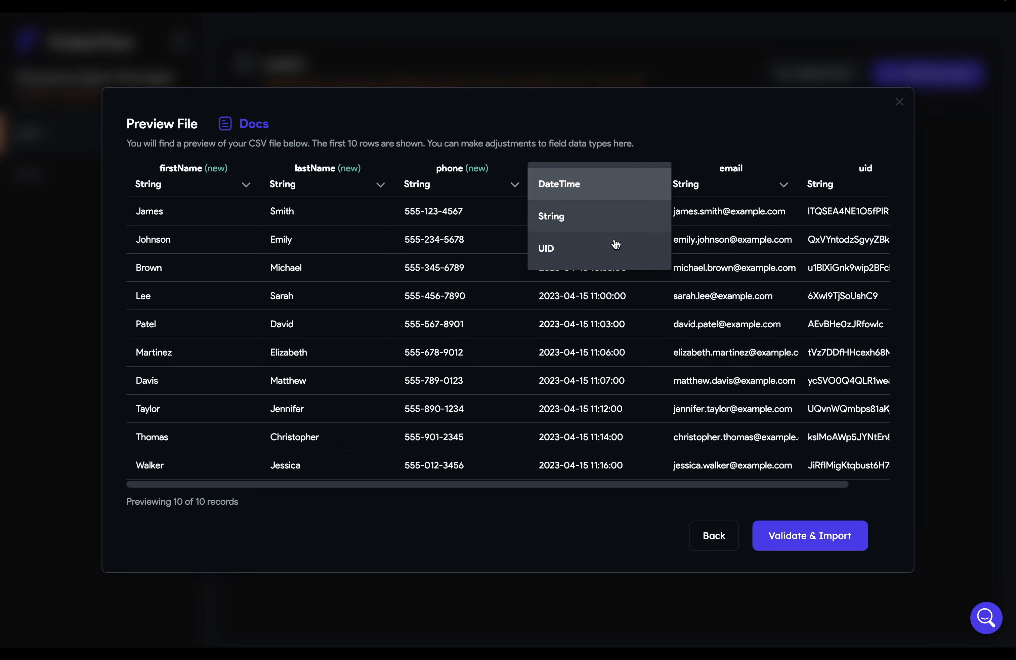
pyautogui.hscroll(2, 642, 227)
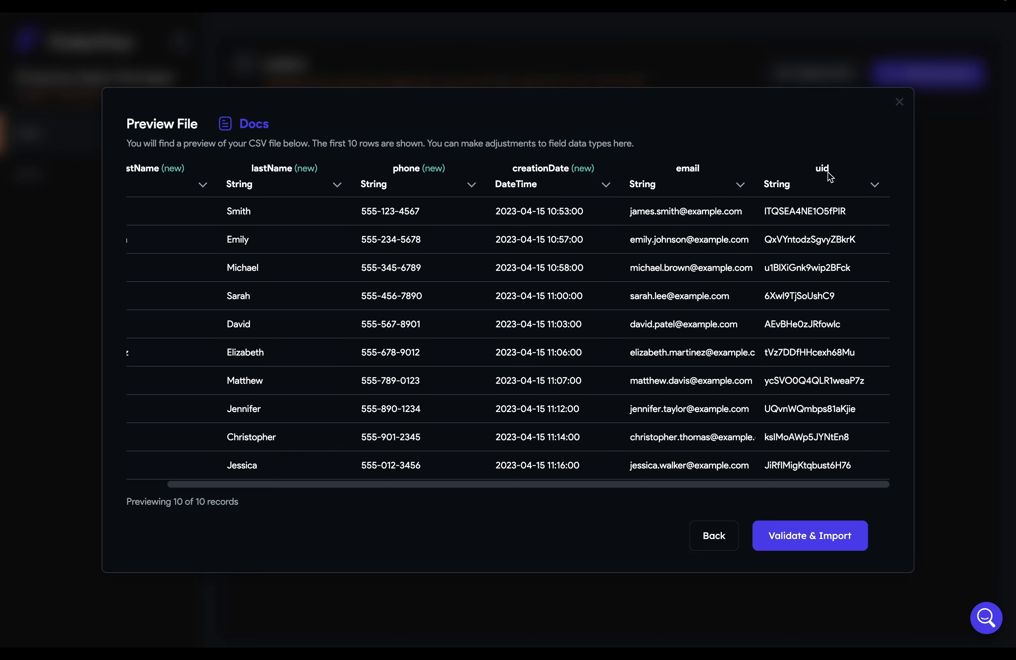
pyautogui.click(836, 185)
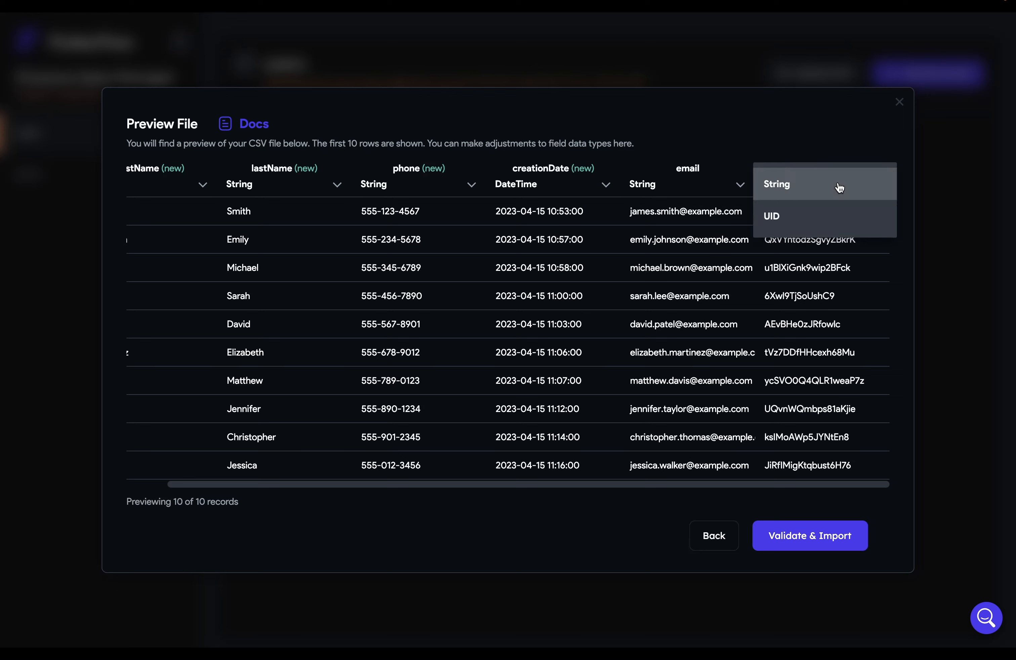
pyautogui.click(769, 218)
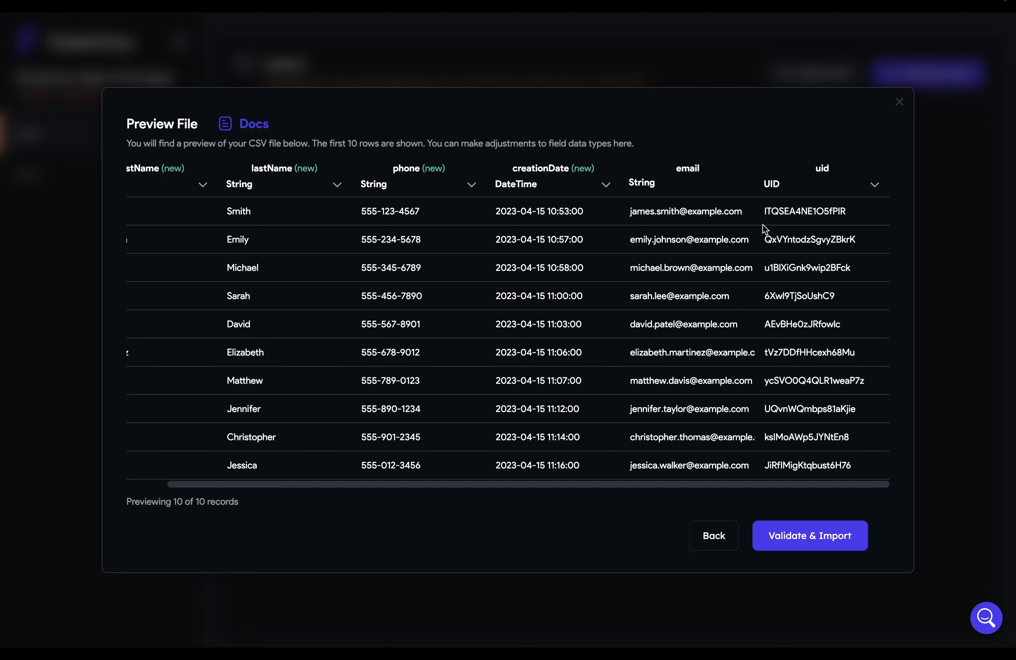
# Import the ten users, adding firstName, lastName, phone and creationDate fields to users
pyautogui.click(797, 534)
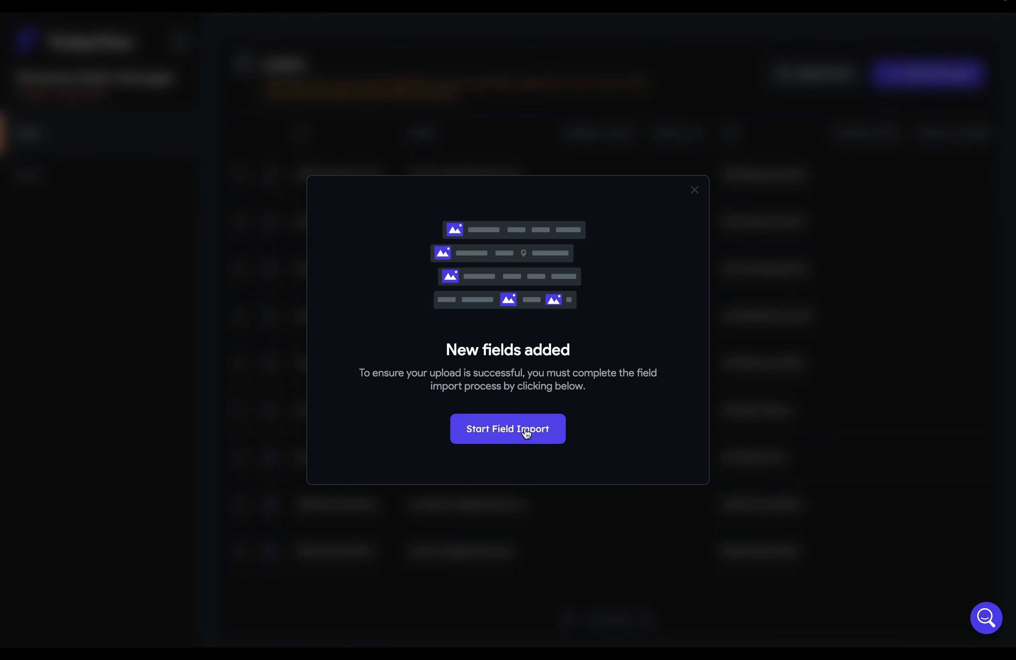
pyautogui.click(522, 430)
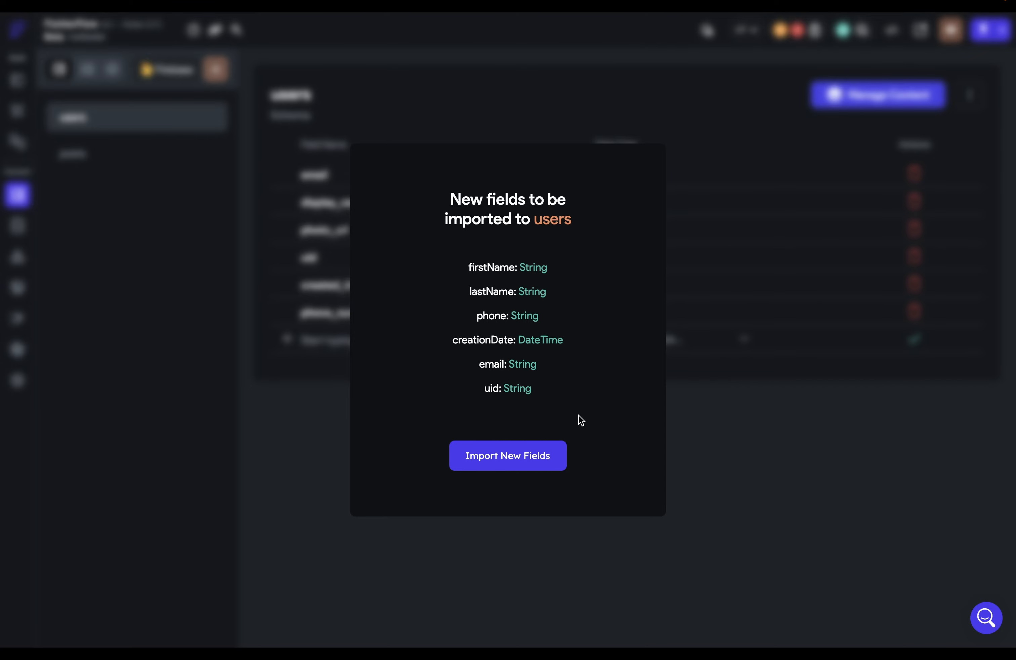
pyautogui.click(545, 465)
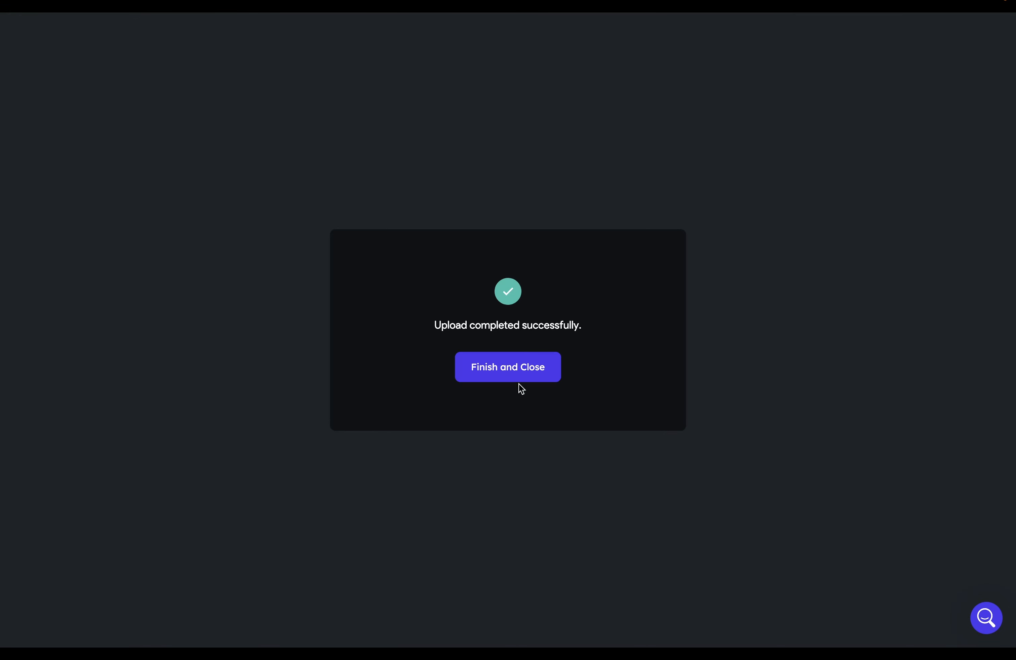
pyautogui.click(517, 376)
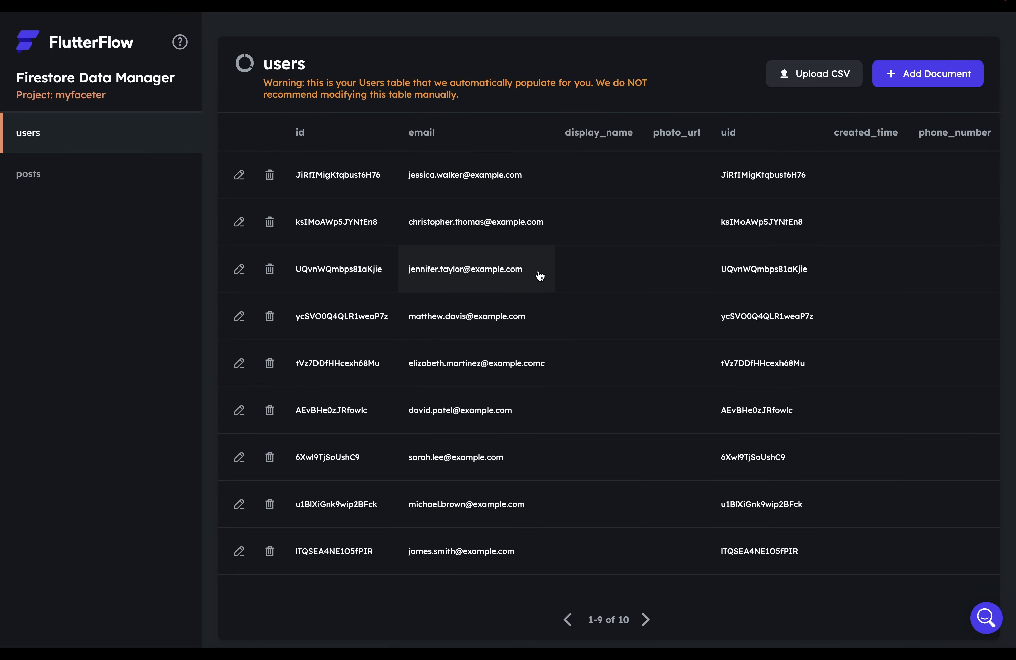
# Open the first user's document, then close it without changes
pyautogui.click(239, 174)
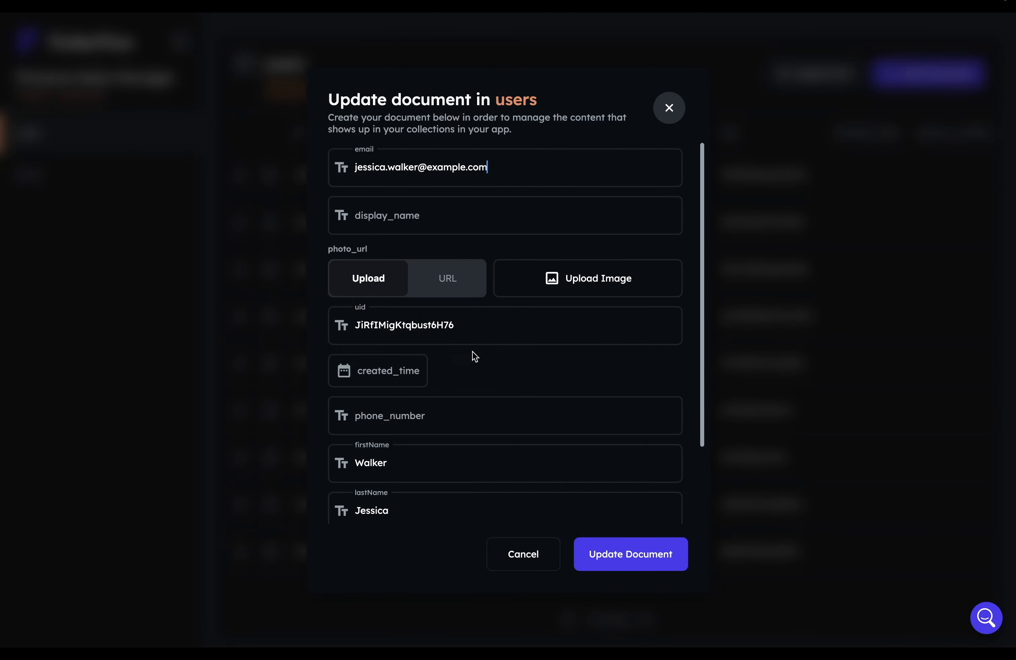
pyautogui.press('Escape')
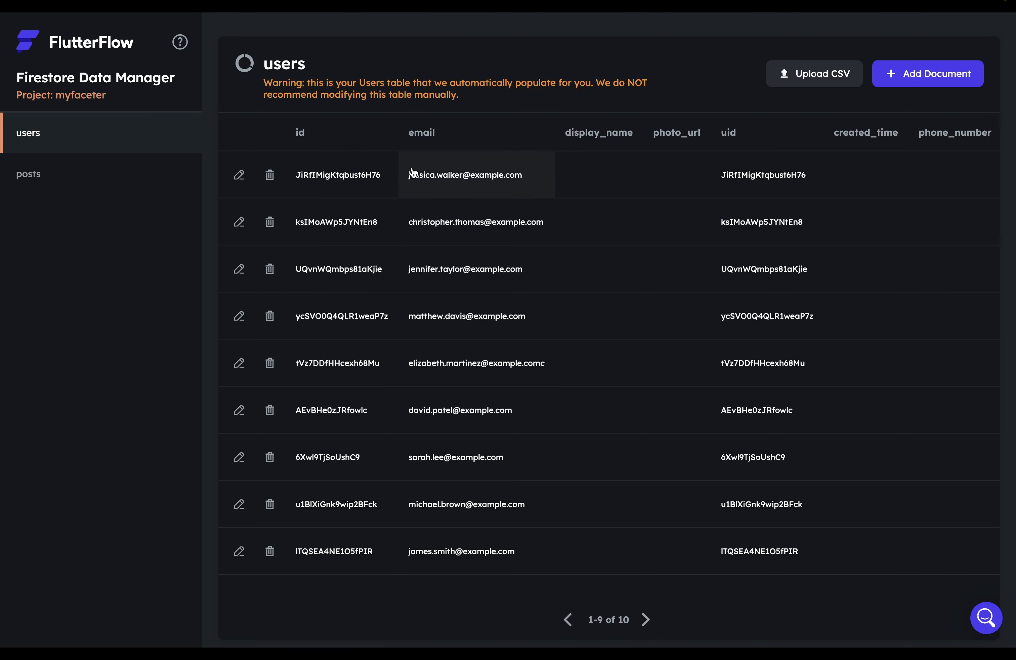
pyautogui.click(745, 170)
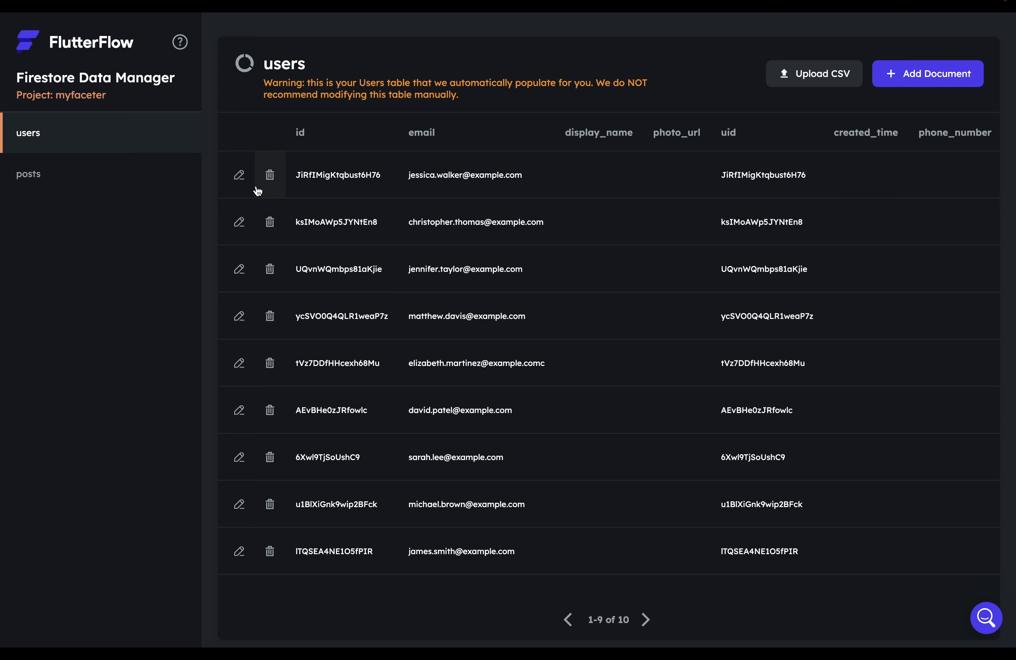
# Upload the posts CSV into posts, adding its new fields, and view the documents
pyautogui.click(22, 175)
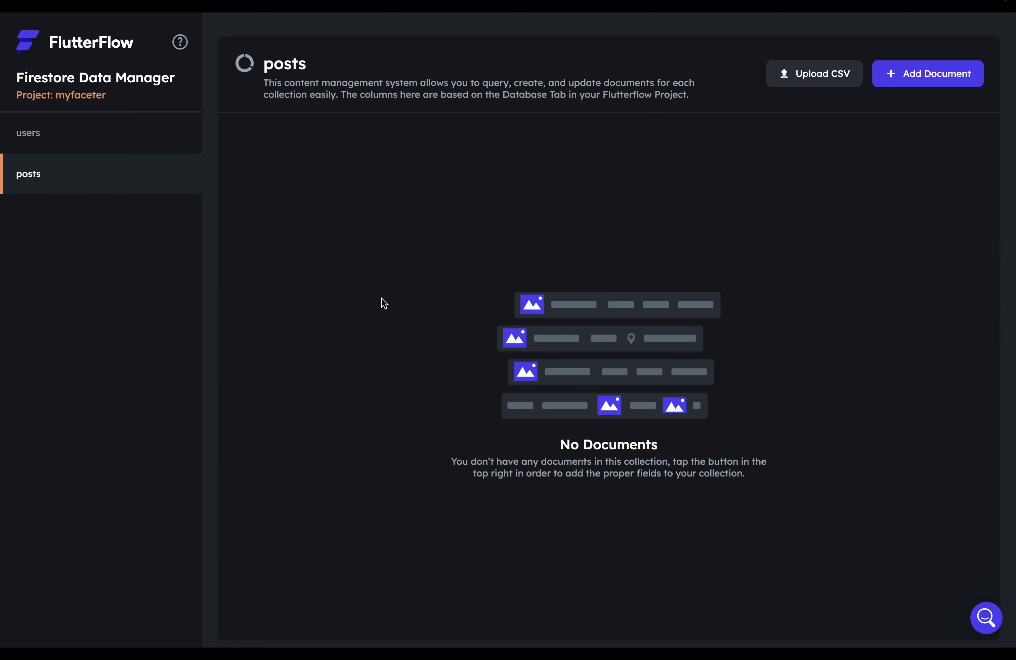
pyautogui.click(811, 83)
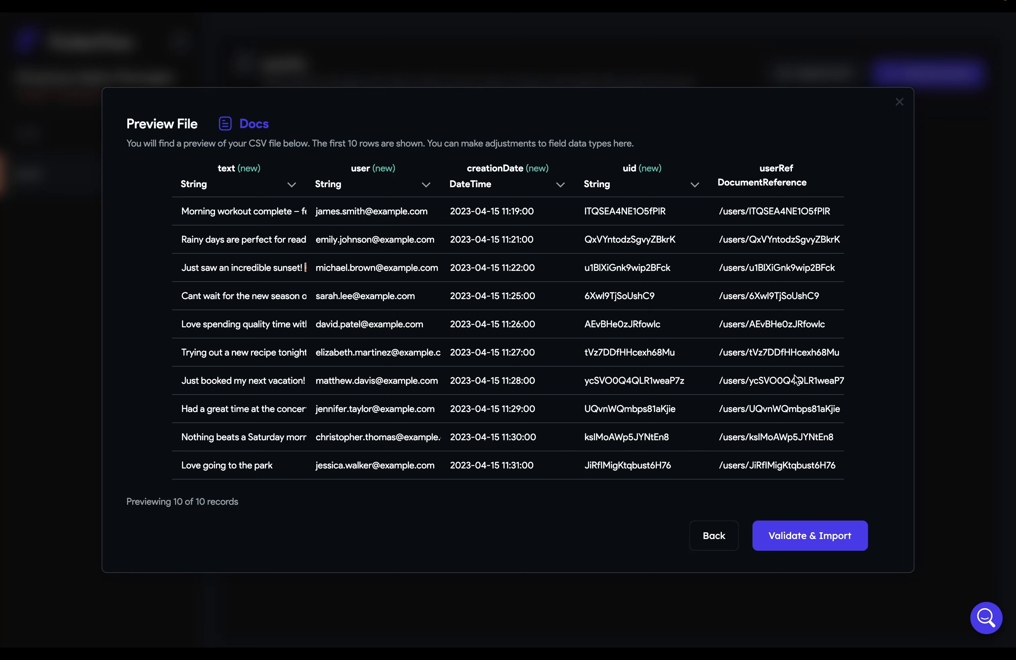
pyautogui.click(816, 535)
pyautogui.click(562, 426)
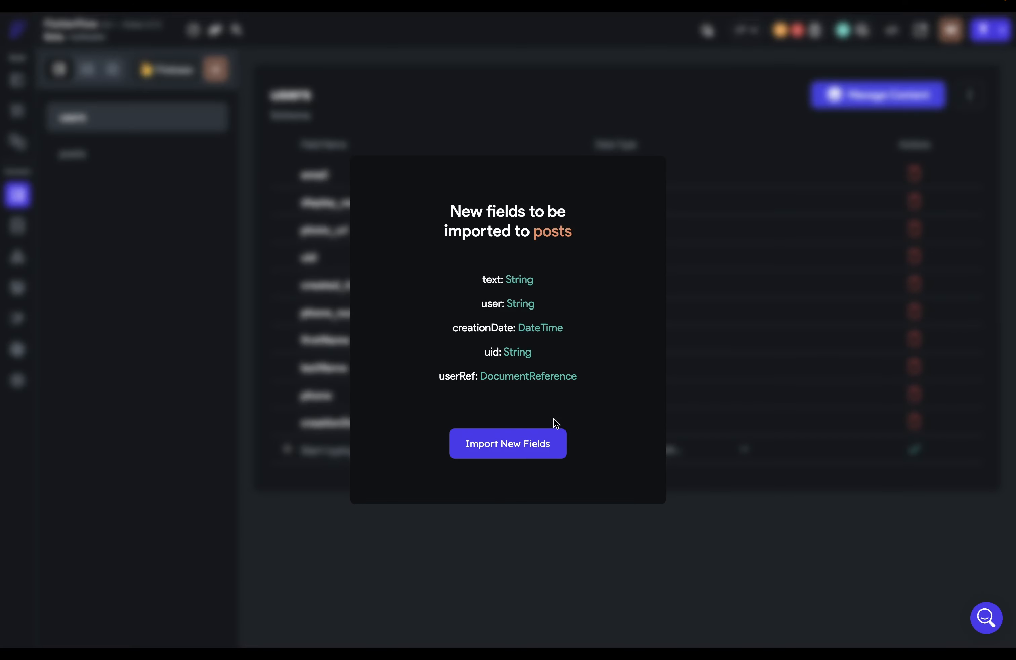
pyautogui.click(526, 445)
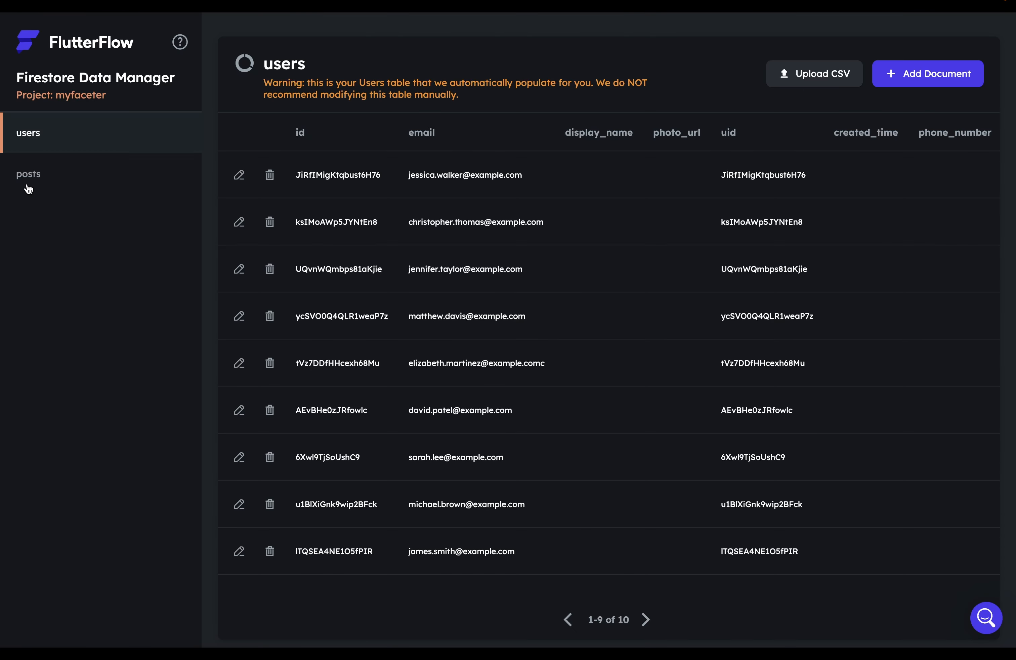
pyautogui.click(24, 182)
# Scroll across the imported posts table, then view the users collection's documents
pyautogui.hscroll(1, 403, 377)
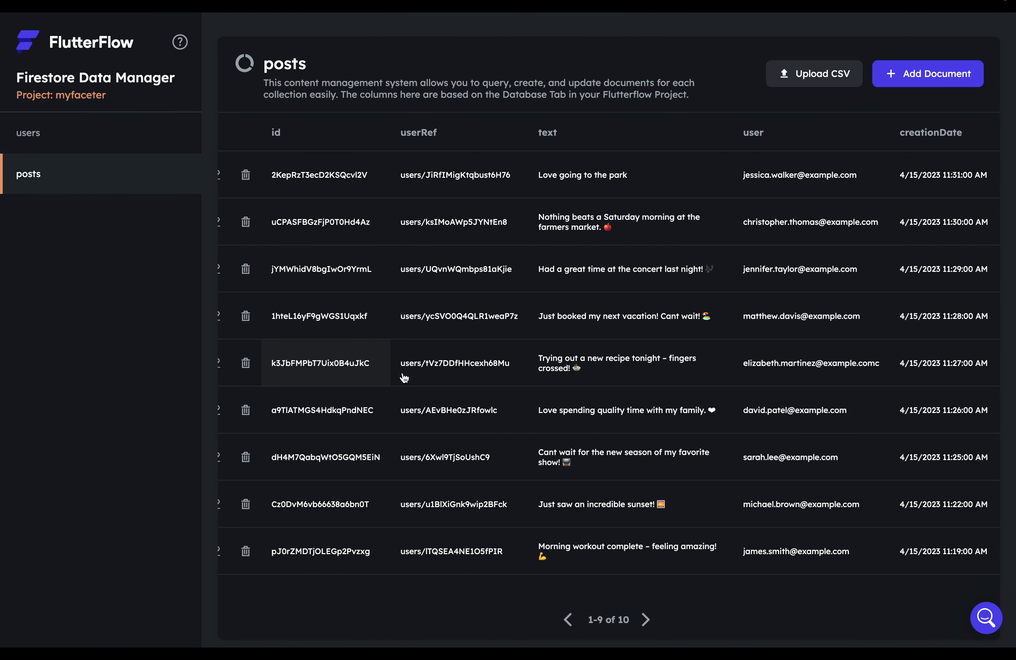
pyautogui.hscroll(1, 404, 376)
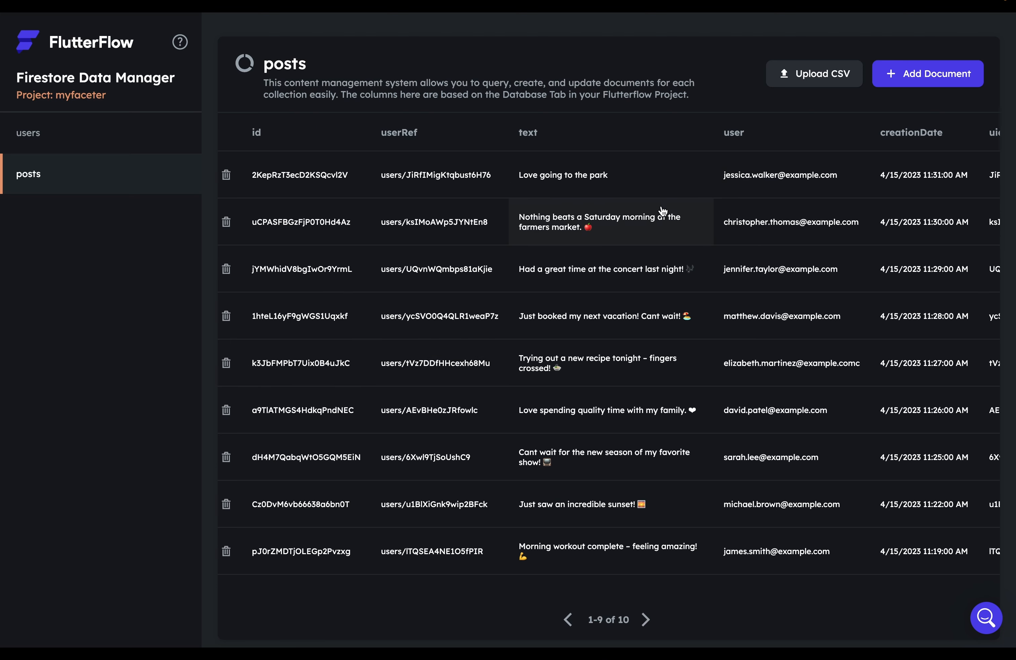
pyautogui.hscroll(-2, 663, 210)
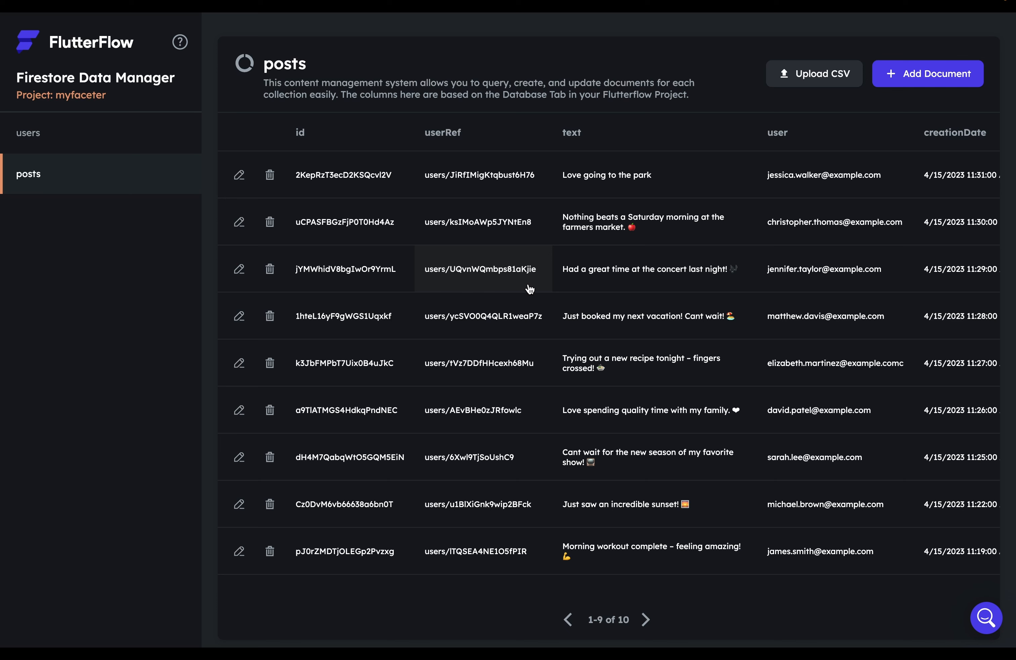
pyautogui.click(59, 139)
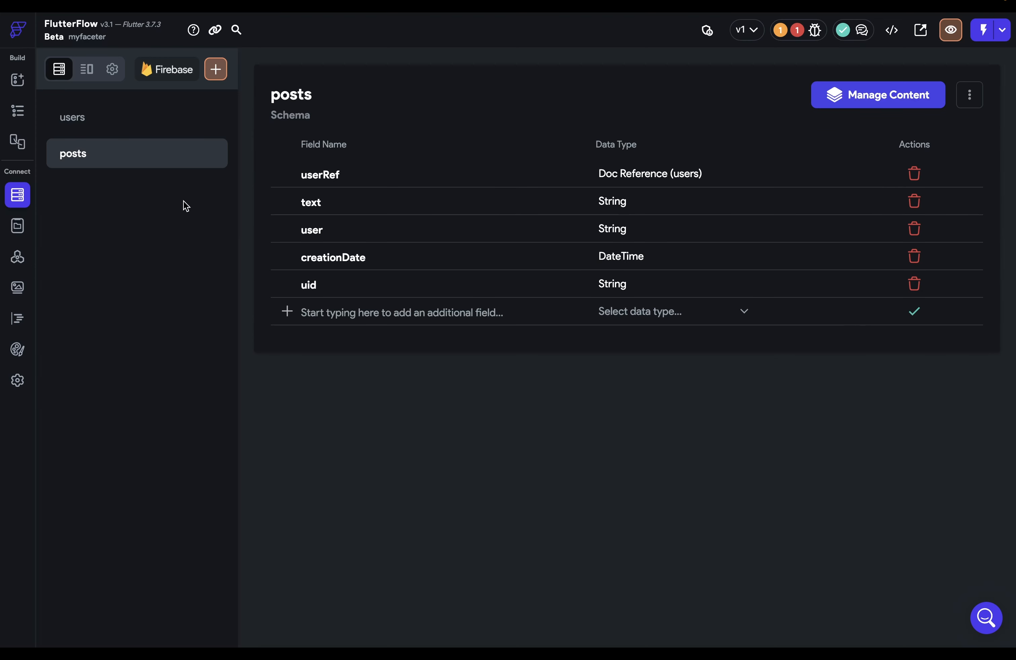
# Deploy the out-of-date Firestore security rules from Firestore Settings
pyautogui.click(116, 73)
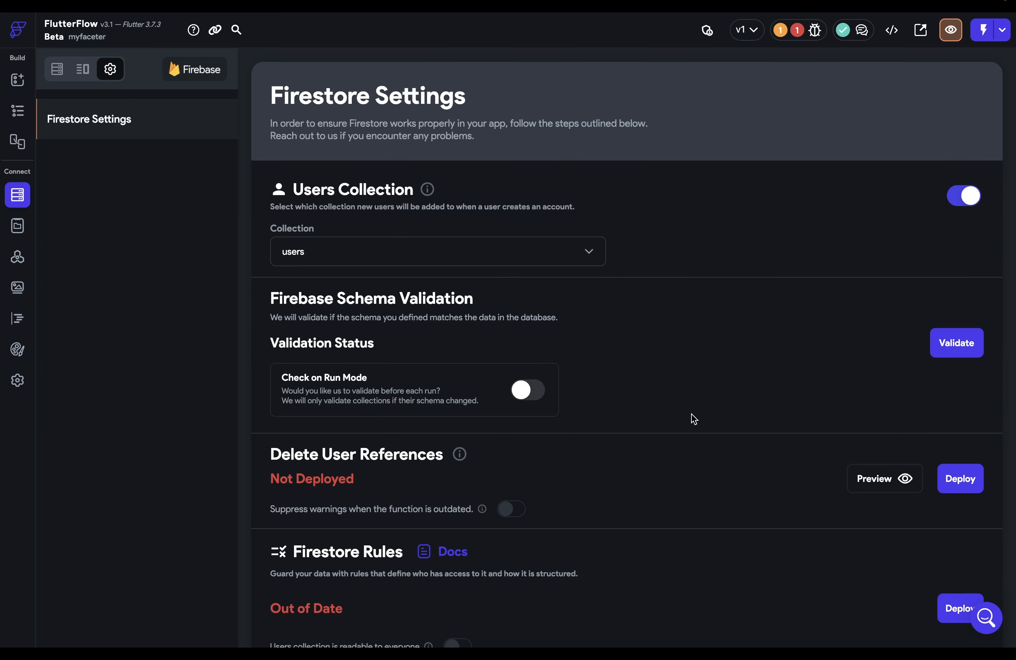
pyautogui.scroll(-3, 706, 422)
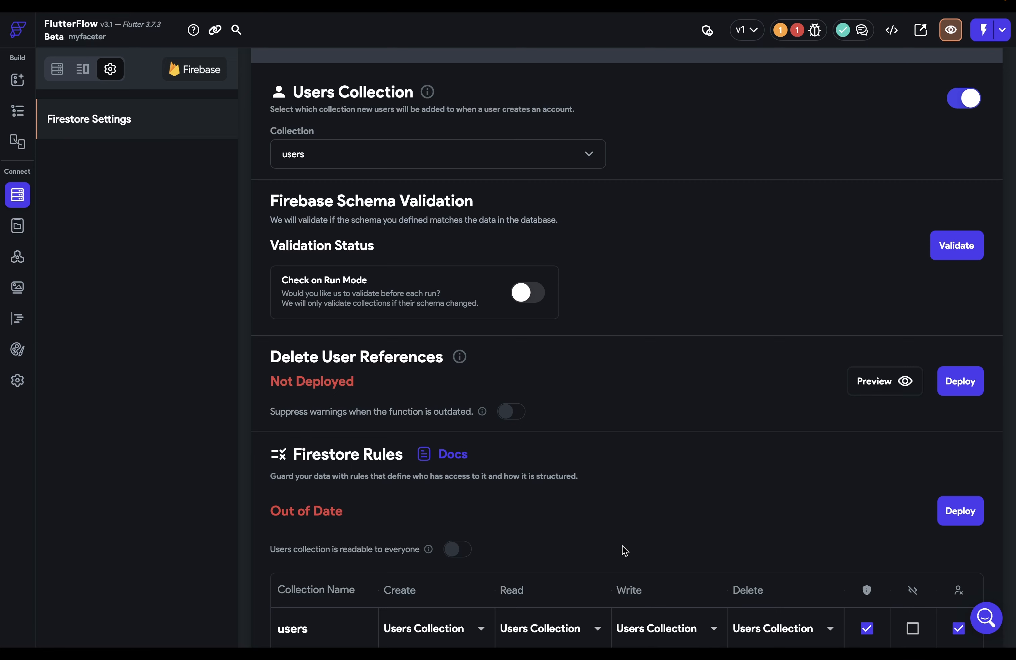
pyautogui.click(960, 511)
# Return to the homepage's widget tree and select its AppBar
pyautogui.scroll(-1, 538, 471)
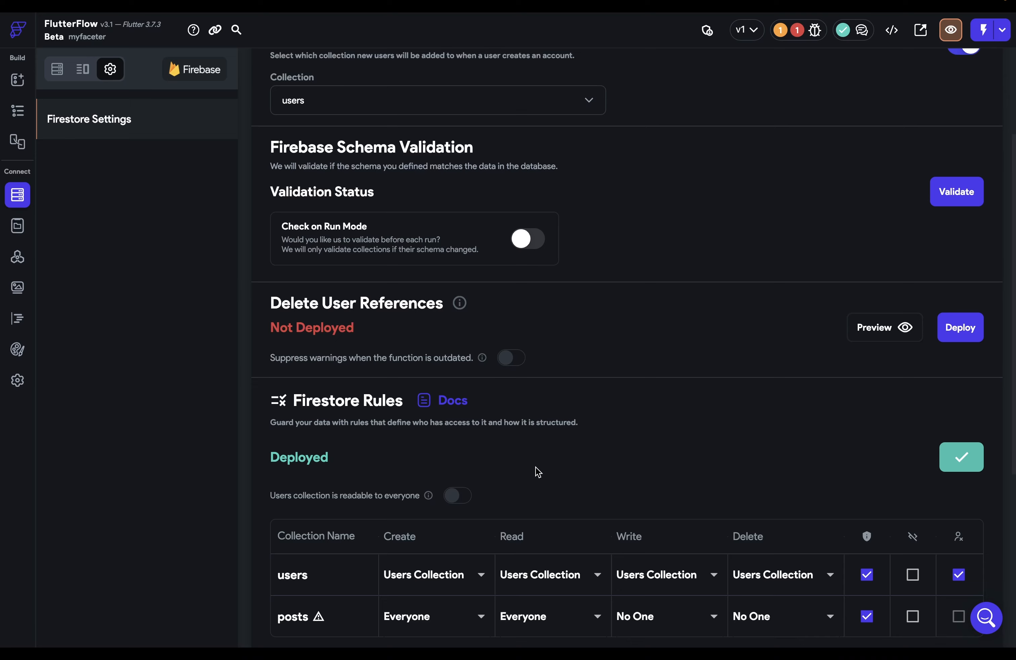
pyautogui.click(17, 112)
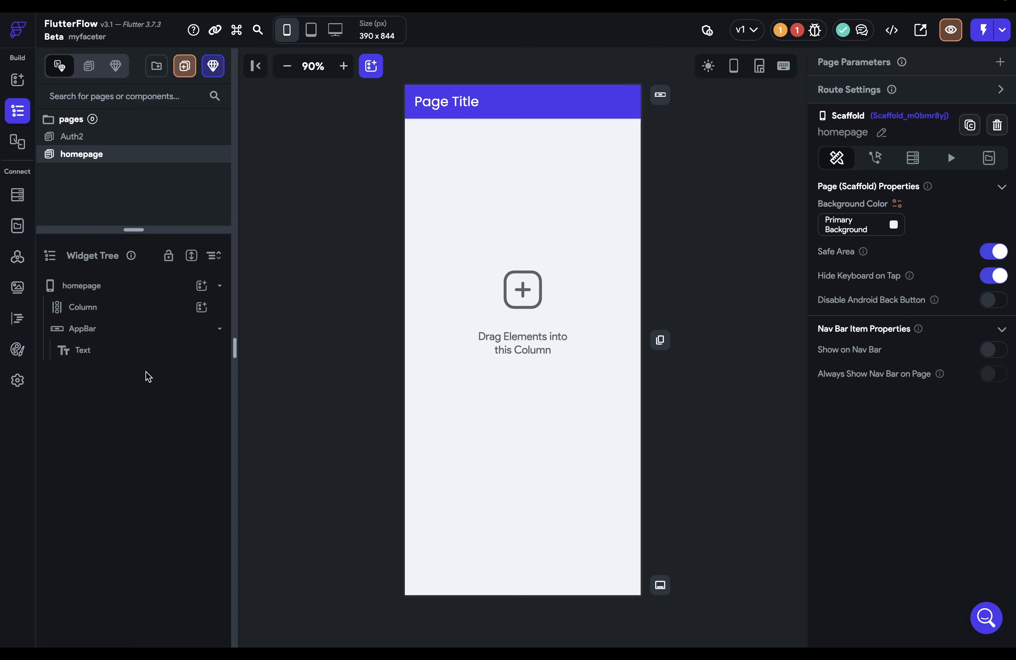
pyautogui.click(130, 328)
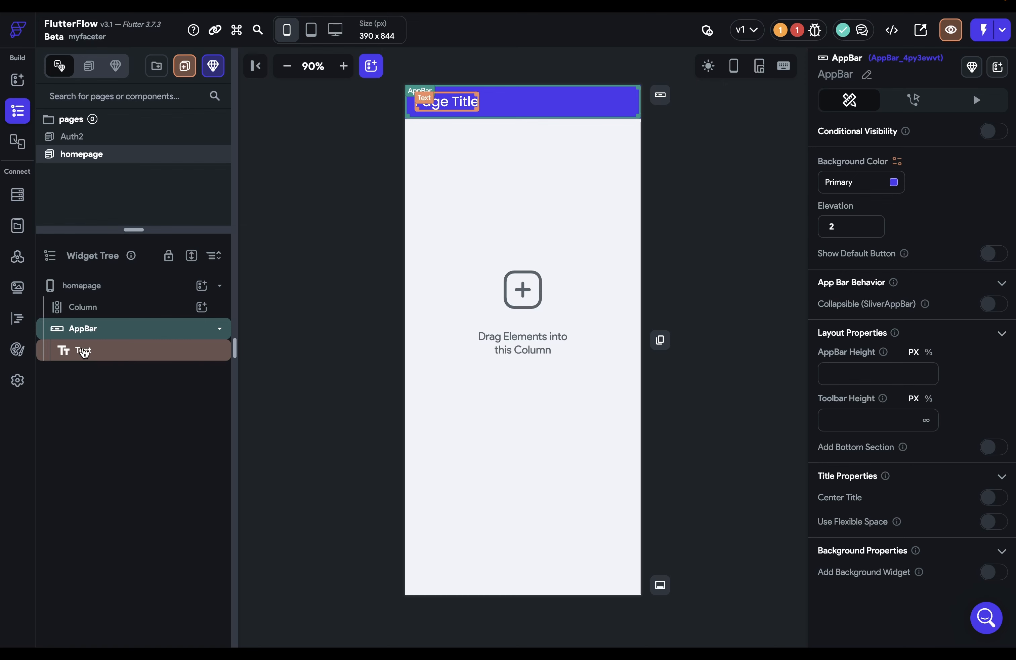
# Give the homepage Column a Query Collection on users returning a List of Documents
pyautogui.click(95, 309)
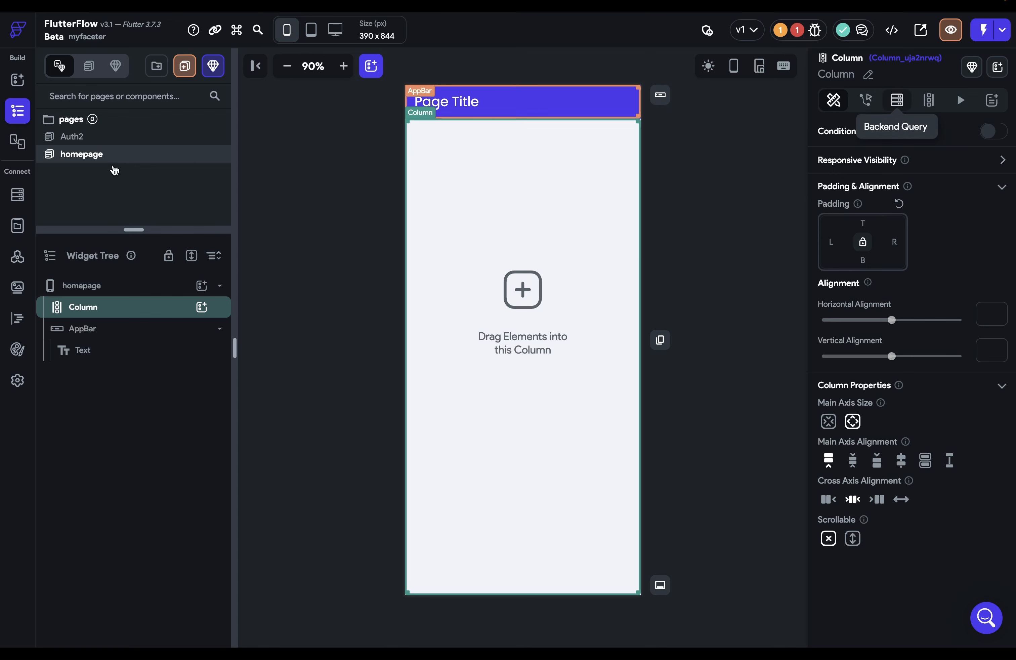
pyautogui.click(895, 100)
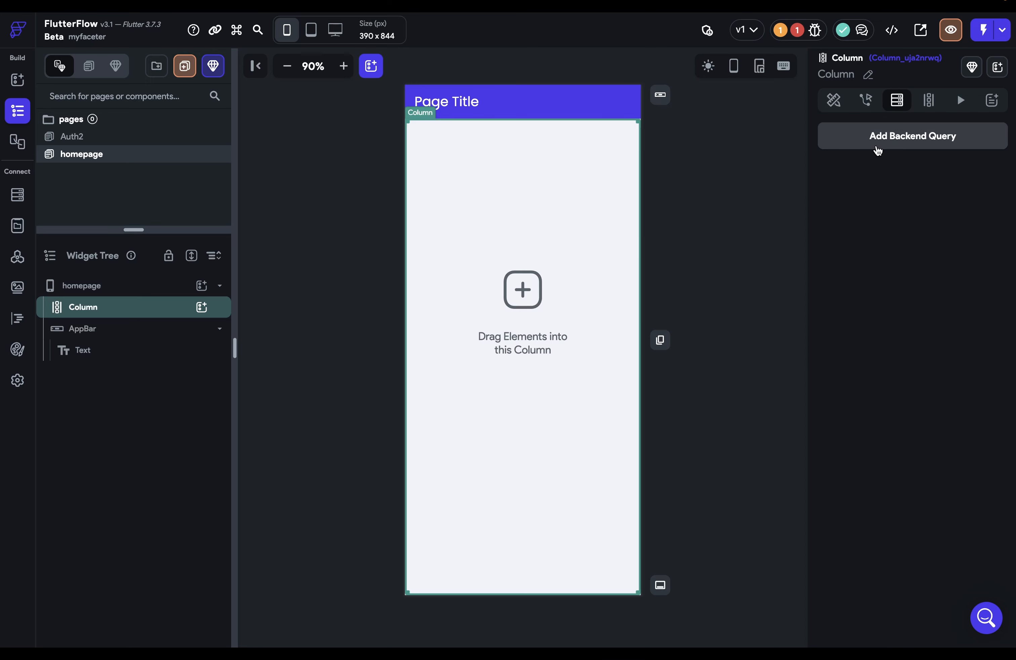
pyautogui.click(877, 150)
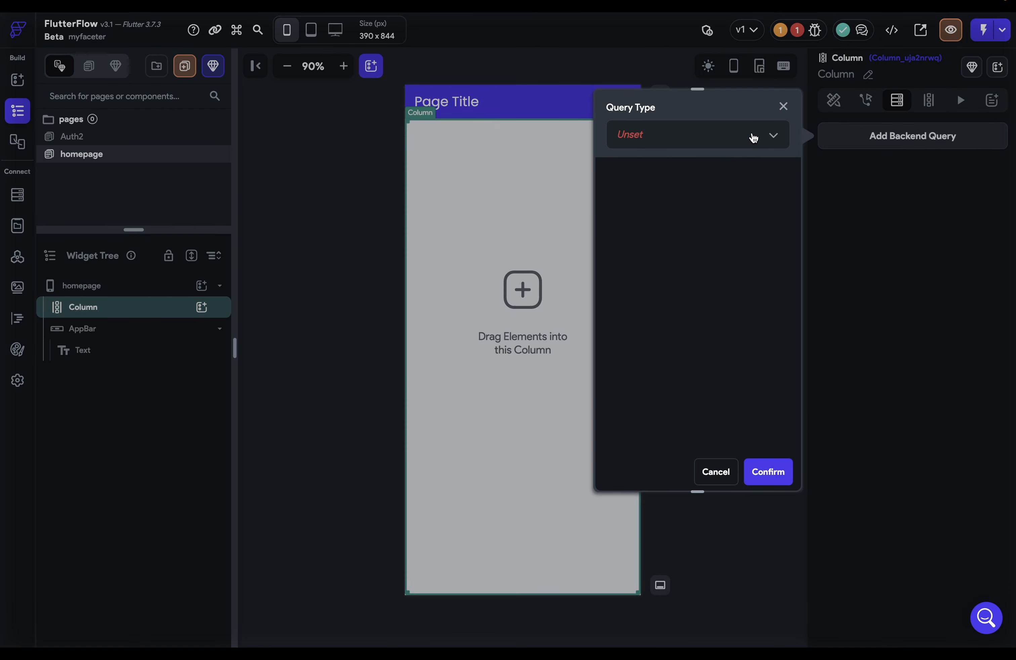
pyautogui.click(753, 135)
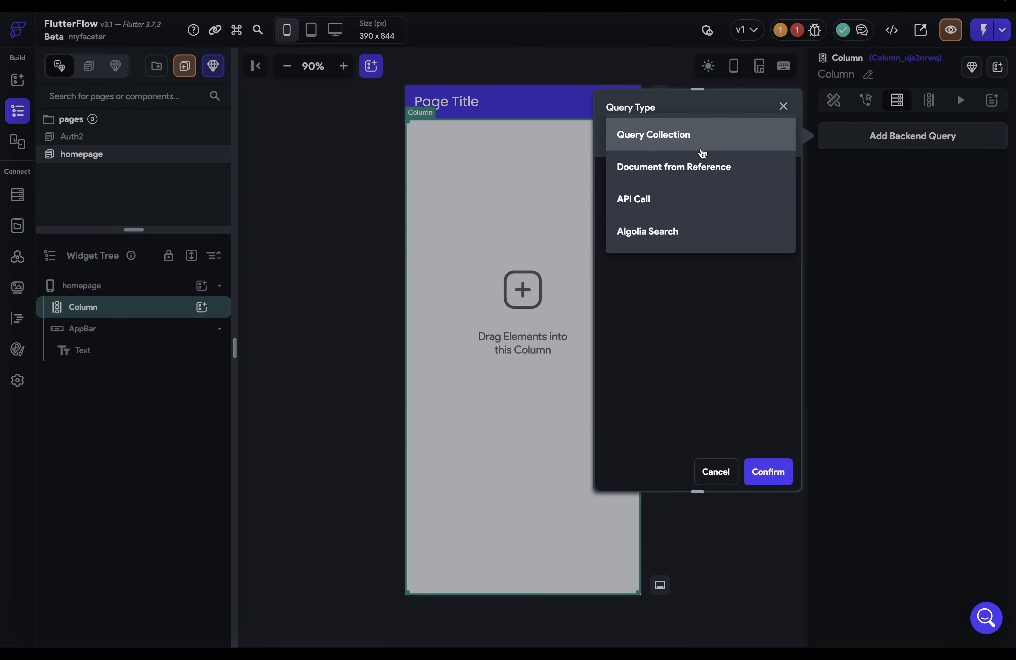
pyautogui.click(703, 144)
pyautogui.click(676, 232)
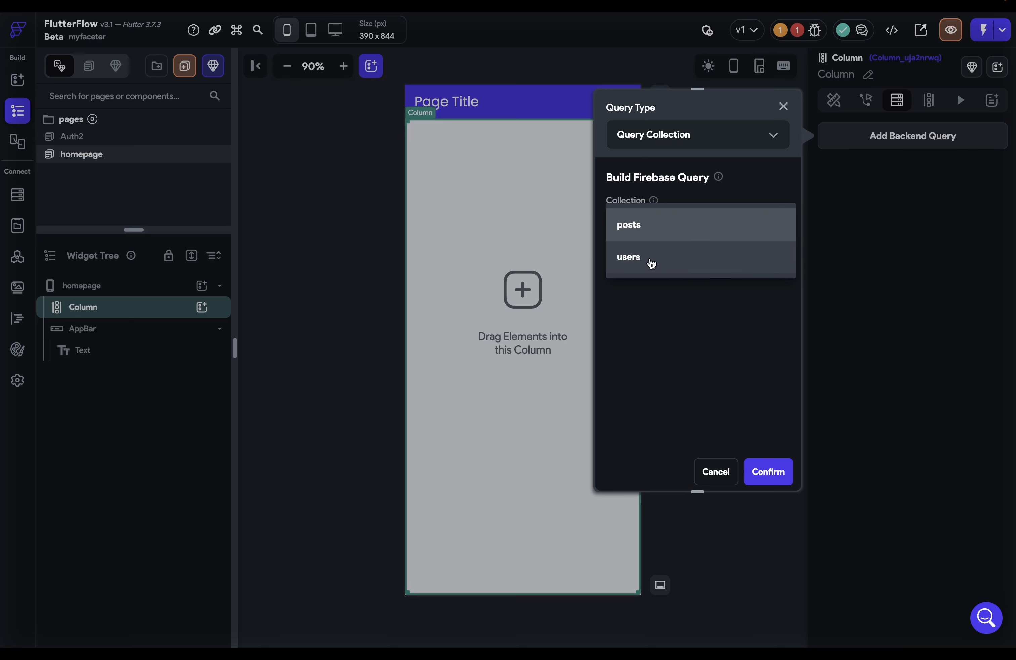
pyautogui.click(649, 260)
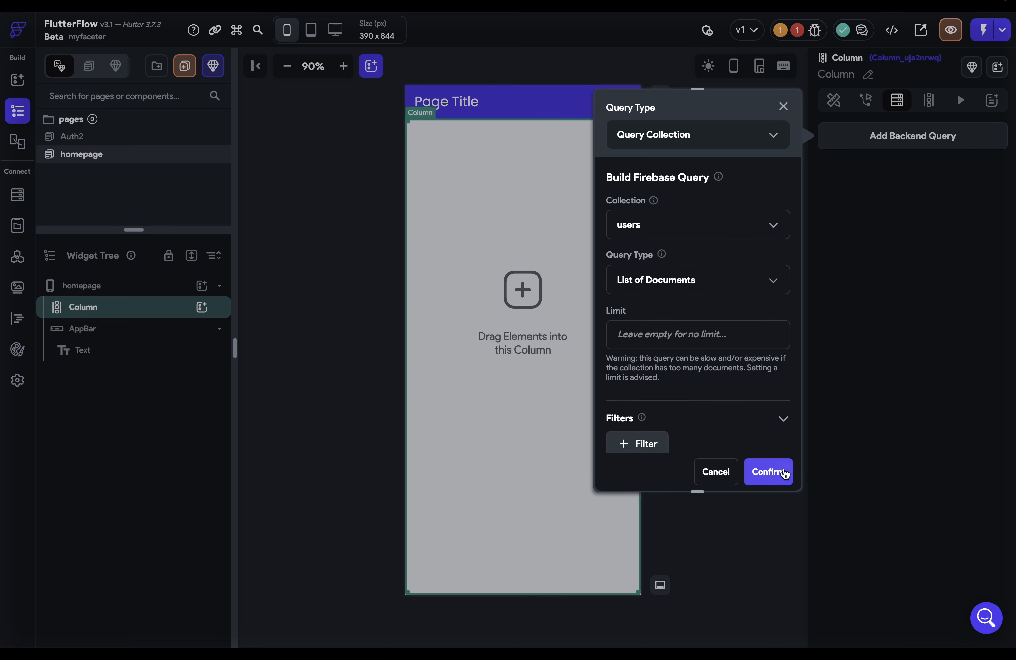
pyautogui.click(768, 471)
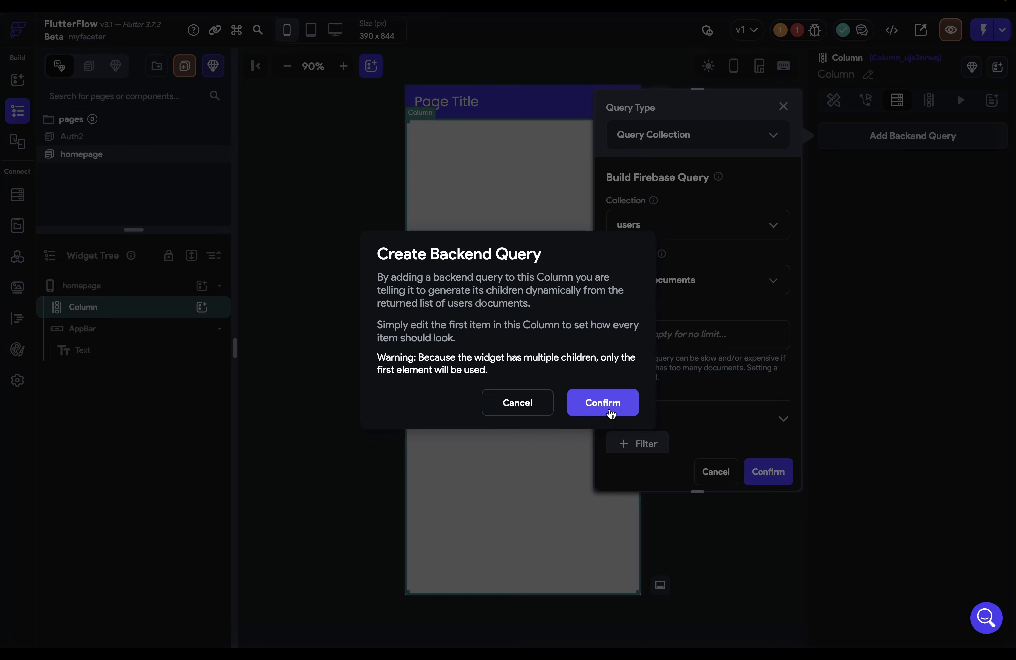
pyautogui.click(609, 411)
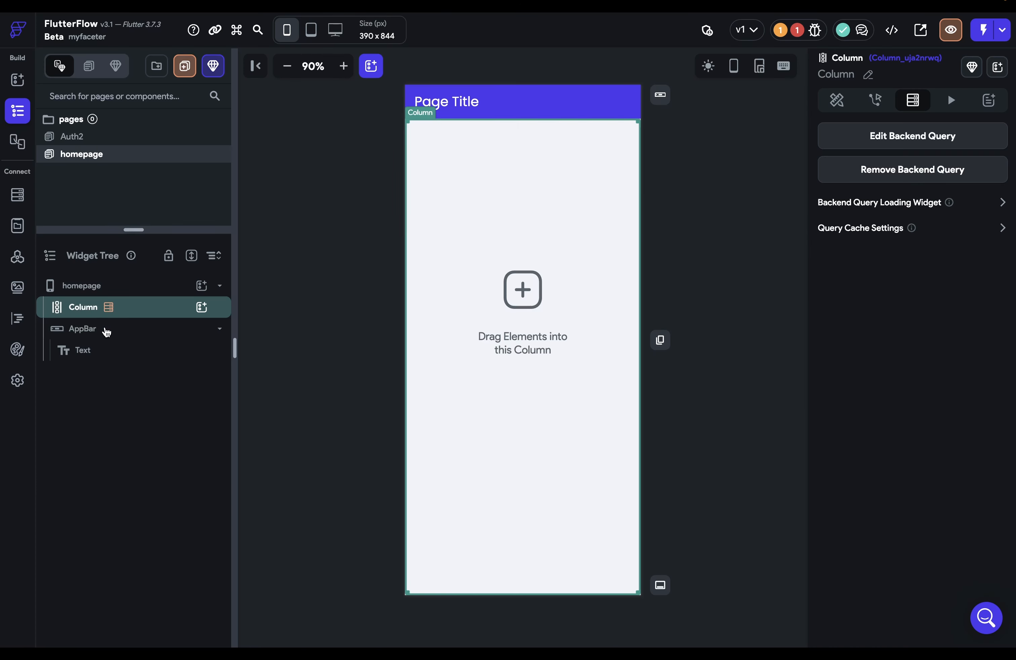
# Add a Hello World Text widget as a child of the queried Column
pyautogui.moveTo(109, 316)
pyautogui.click(204, 309)
pyautogui.click(264, 377)
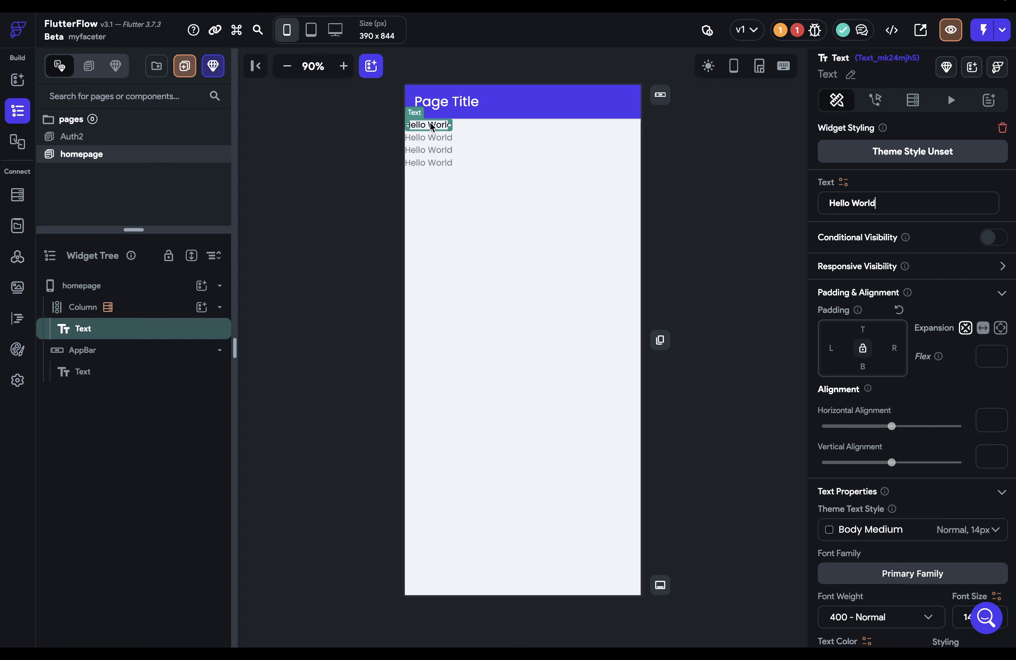
# Give the text 10 px padding on every side and the Title Large theme style
pyautogui.click(831, 348)
pyautogui.write('10')
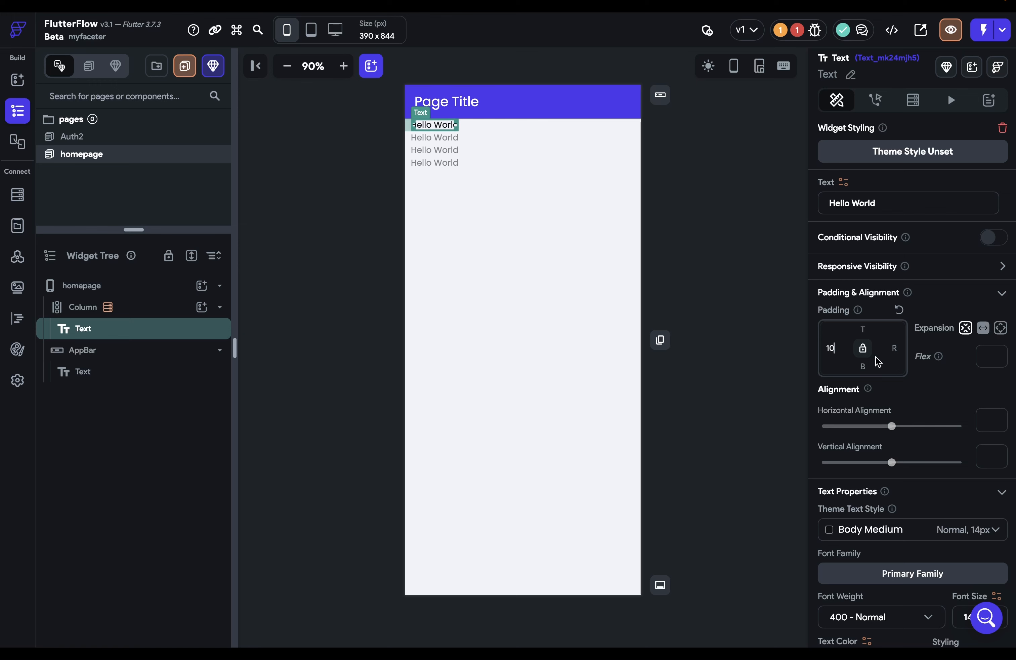
pyautogui.scroll(-3, 928, 414)
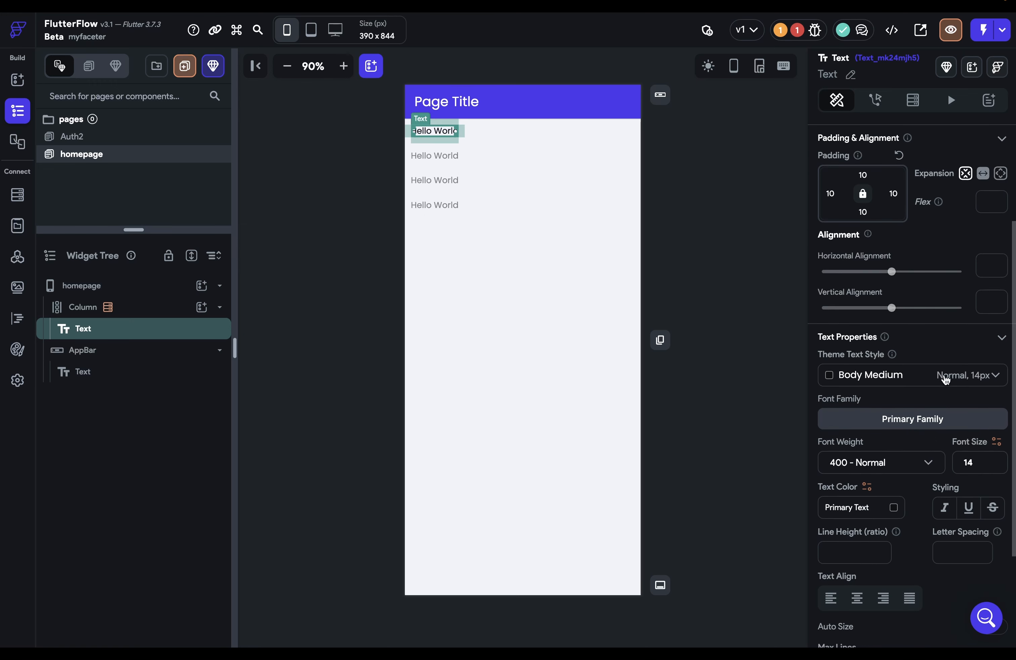
pyautogui.click(944, 378)
pyautogui.click(865, 343)
pyautogui.scroll(4, 838, 303)
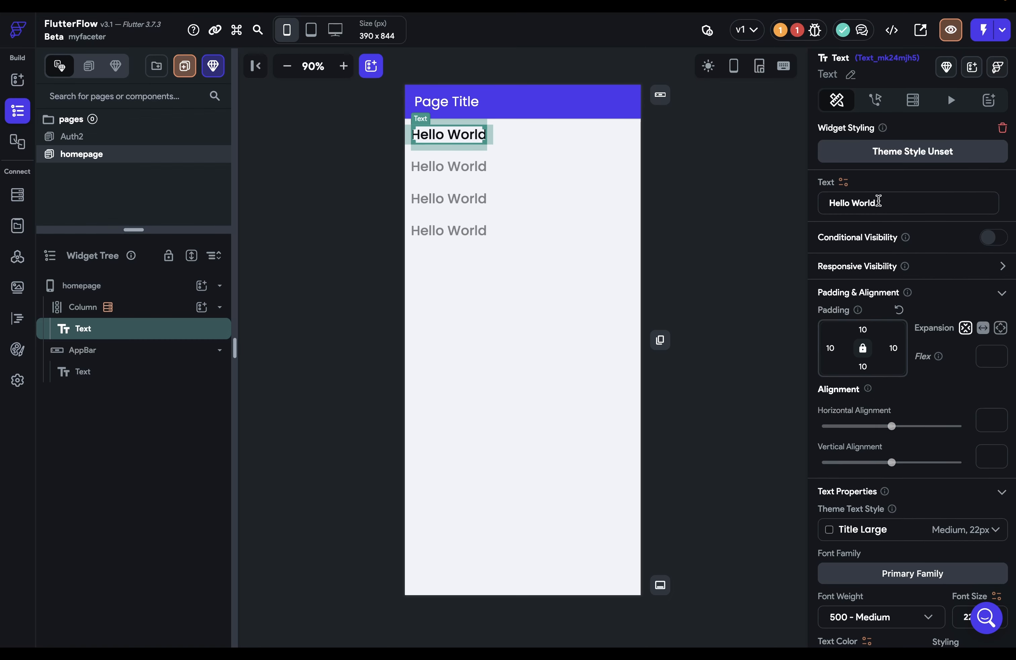
pyautogui.moveTo(877, 201); pyautogui.dragTo(844, 203)
pyautogui.scroll(-5, 844, 187)
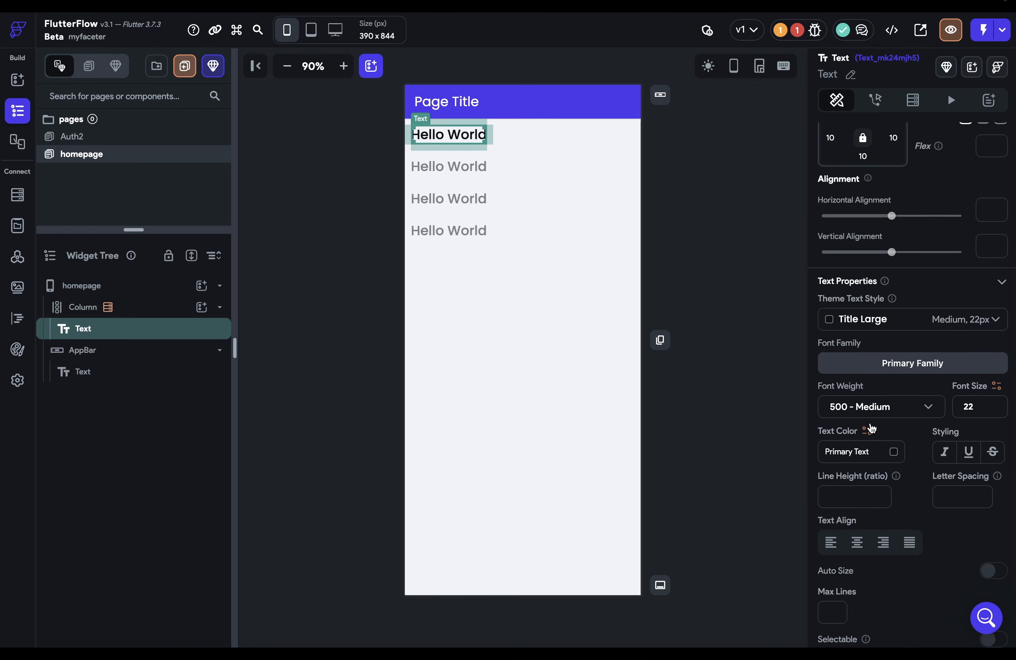
pyautogui.scroll(5, 869, 428)
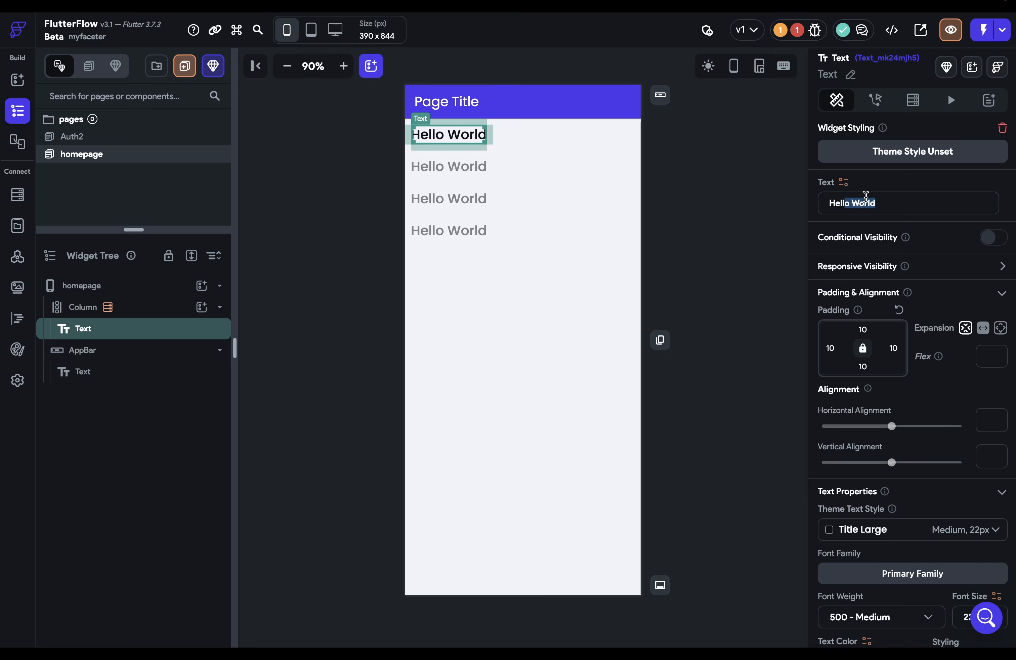
# Bind the text's value to the users document's firstName field
pyautogui.click(844, 182)
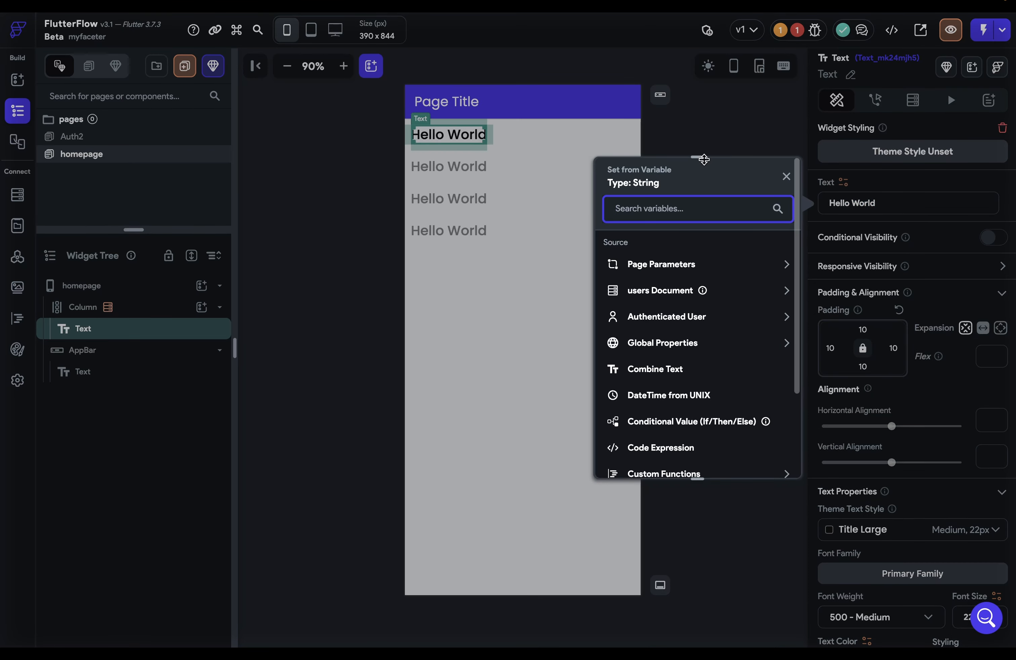
pyautogui.moveTo(703, 159); pyautogui.dragTo(695, 84)
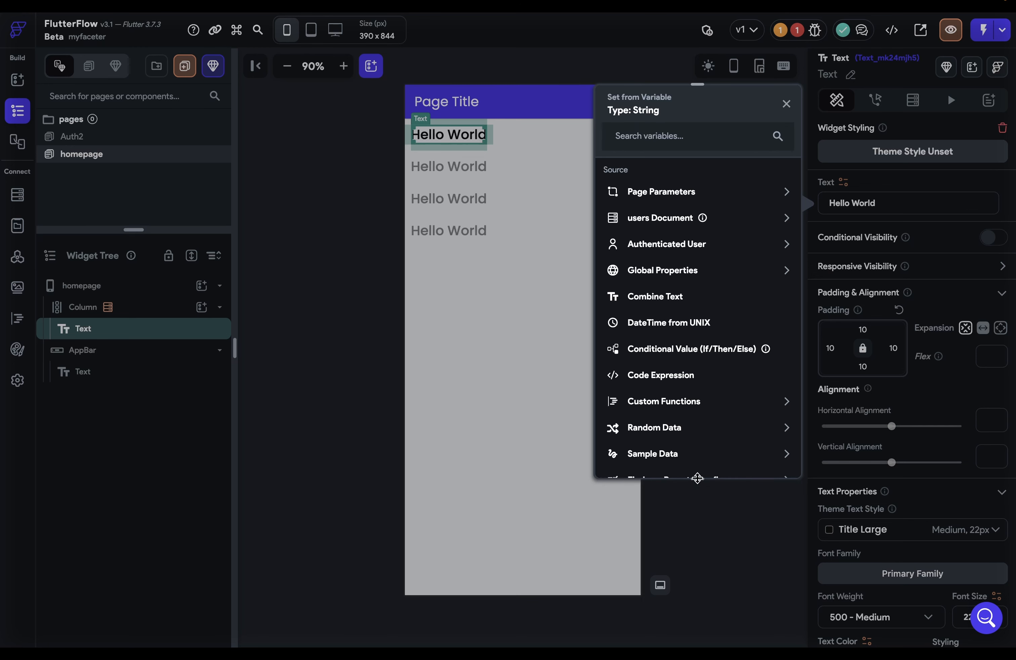
pyautogui.moveTo(697, 477); pyautogui.dragTo(700, 571)
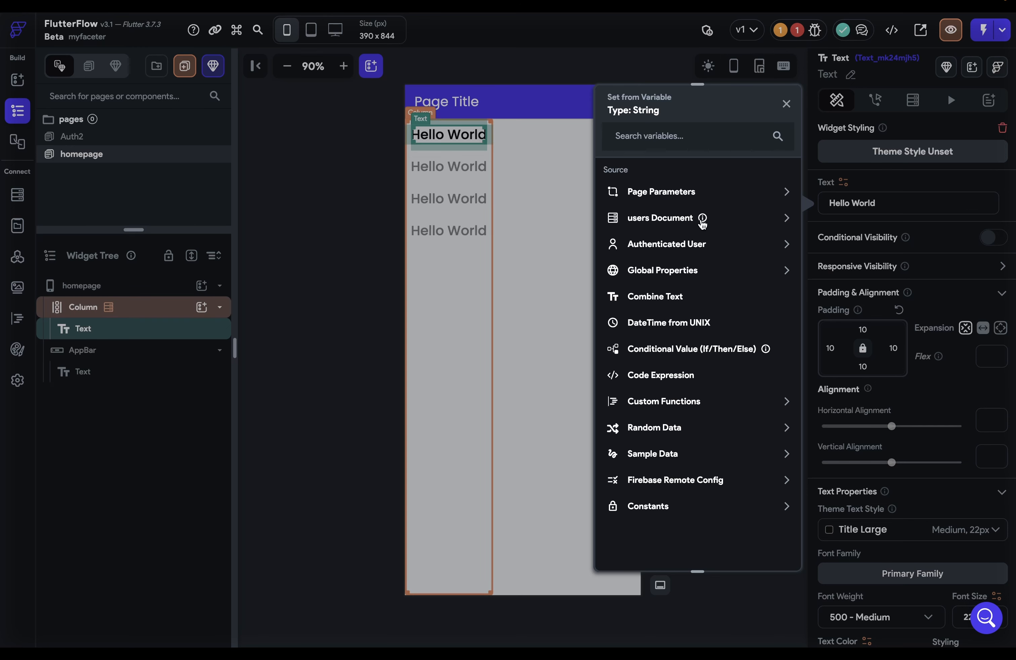
pyautogui.moveTo(702, 222)
pyautogui.click(787, 219)
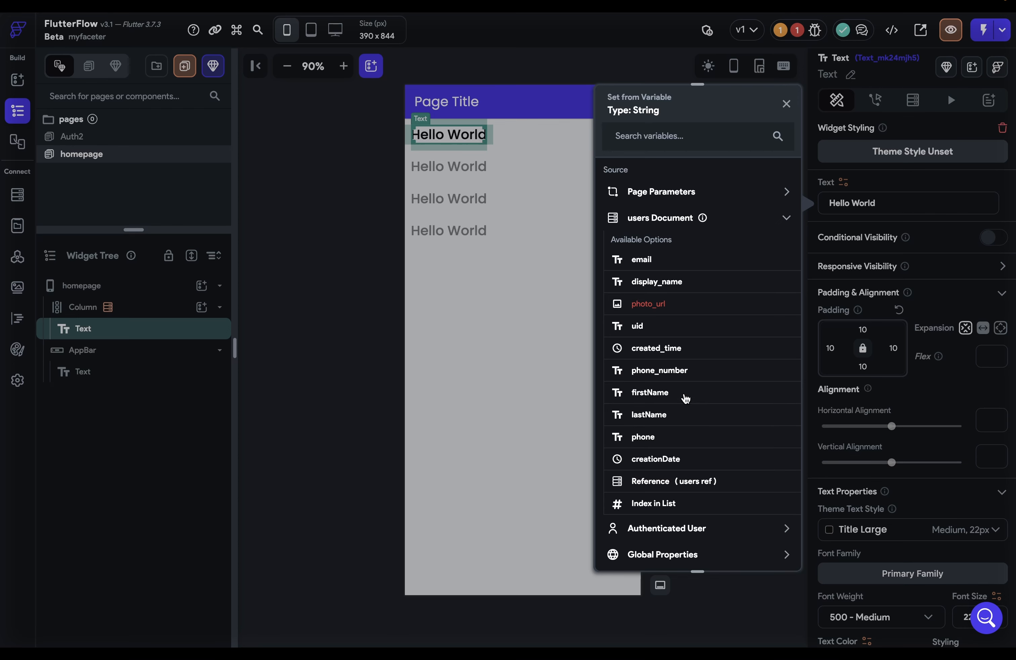
pyautogui.click(658, 392)
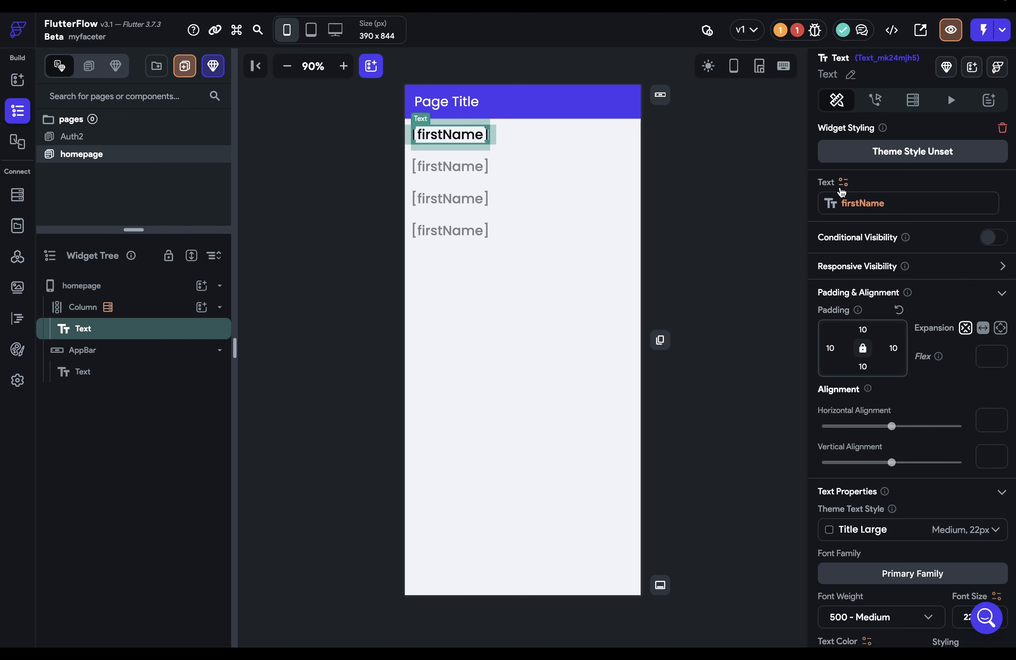
# Switch the value to Combine Text, with users firstName as Text 1
pyautogui.click(842, 188)
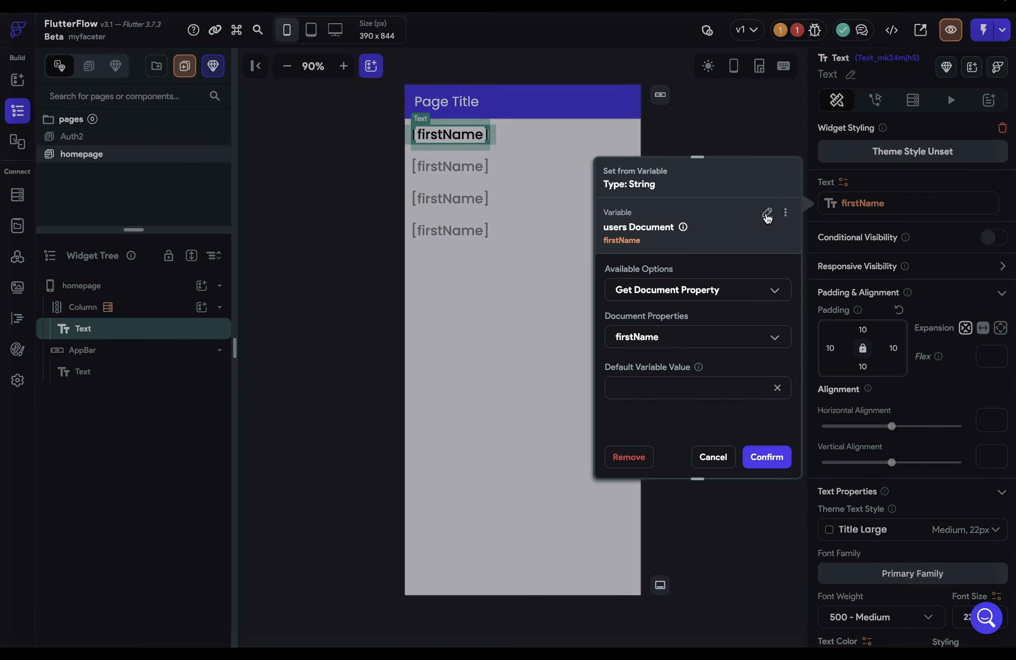
pyautogui.click(767, 214)
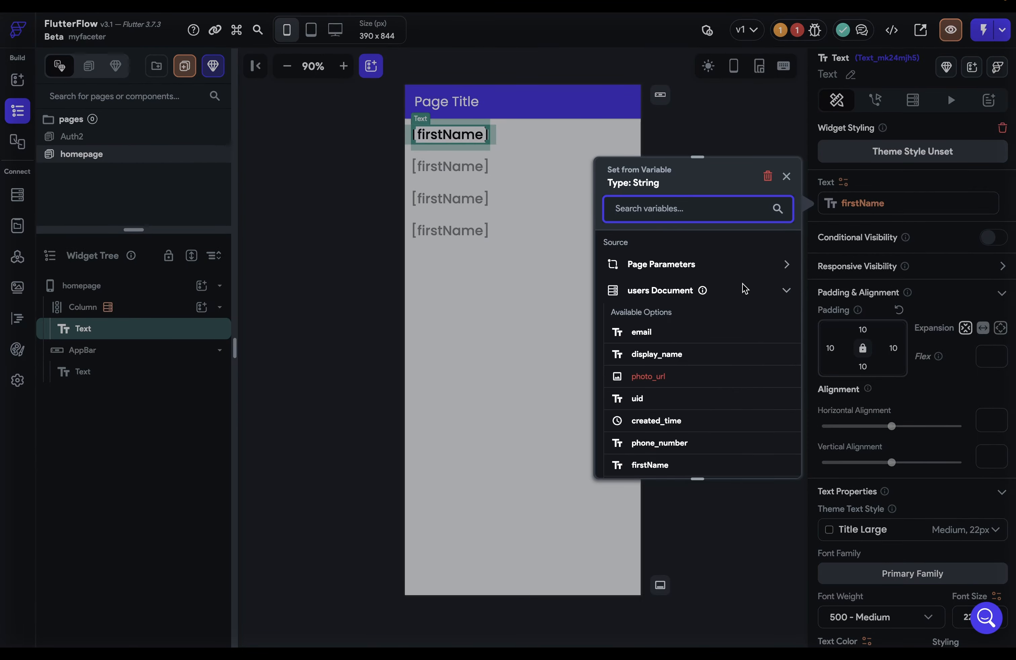
pyautogui.click(786, 293)
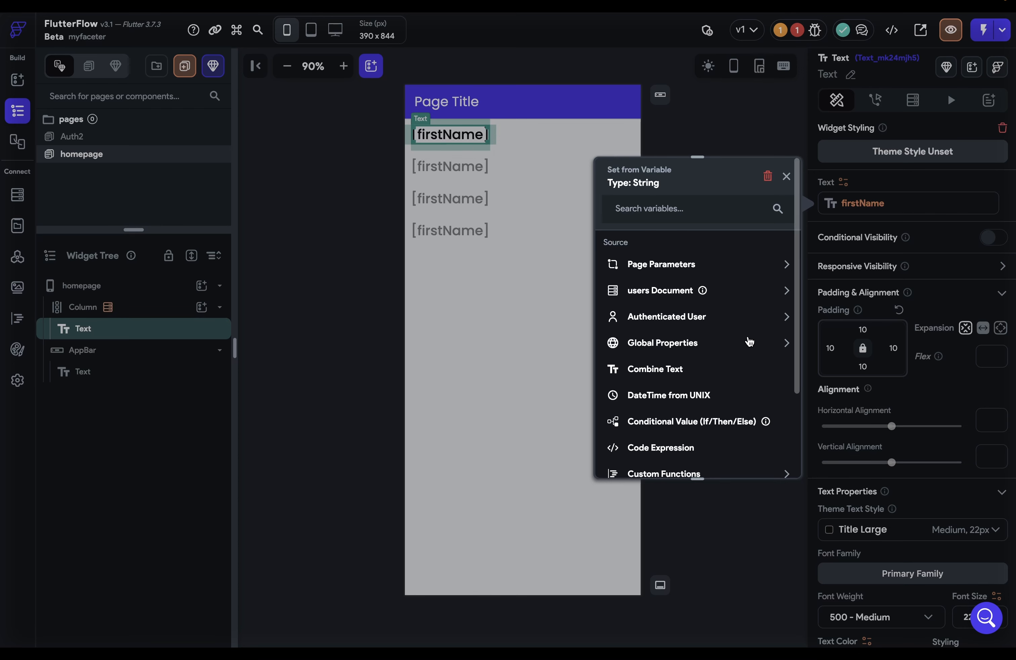
pyautogui.click(660, 371)
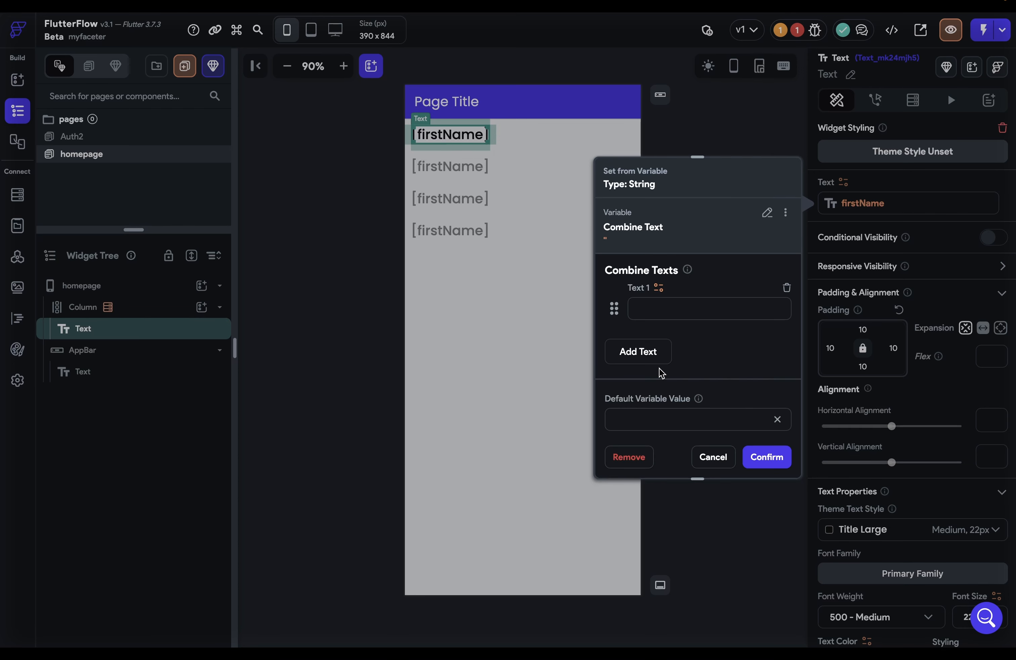
pyautogui.click(660, 288)
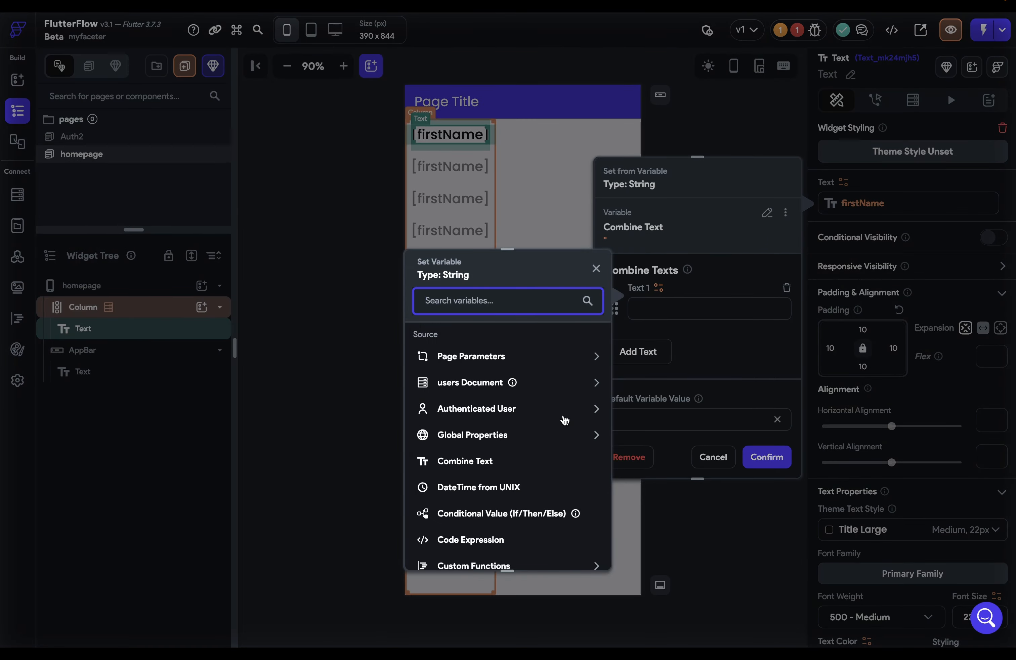
pyautogui.click(549, 387)
pyautogui.scroll(-2, 483, 487)
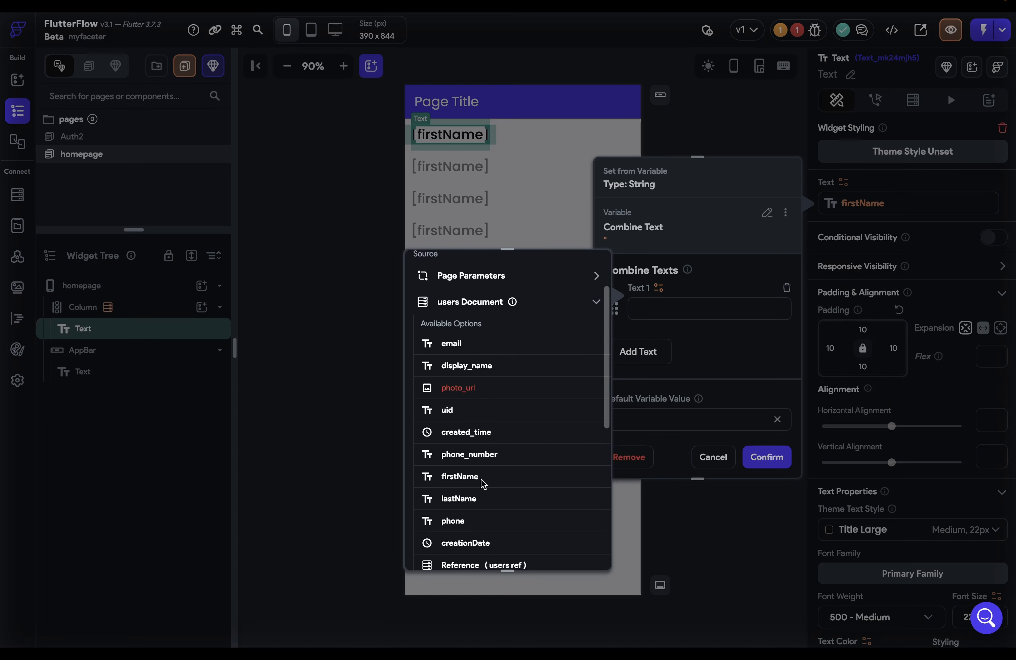
pyautogui.click(483, 484)
# Add a space as Text 2 and users lastName as Text 3, then confirm
pyautogui.click(658, 351)
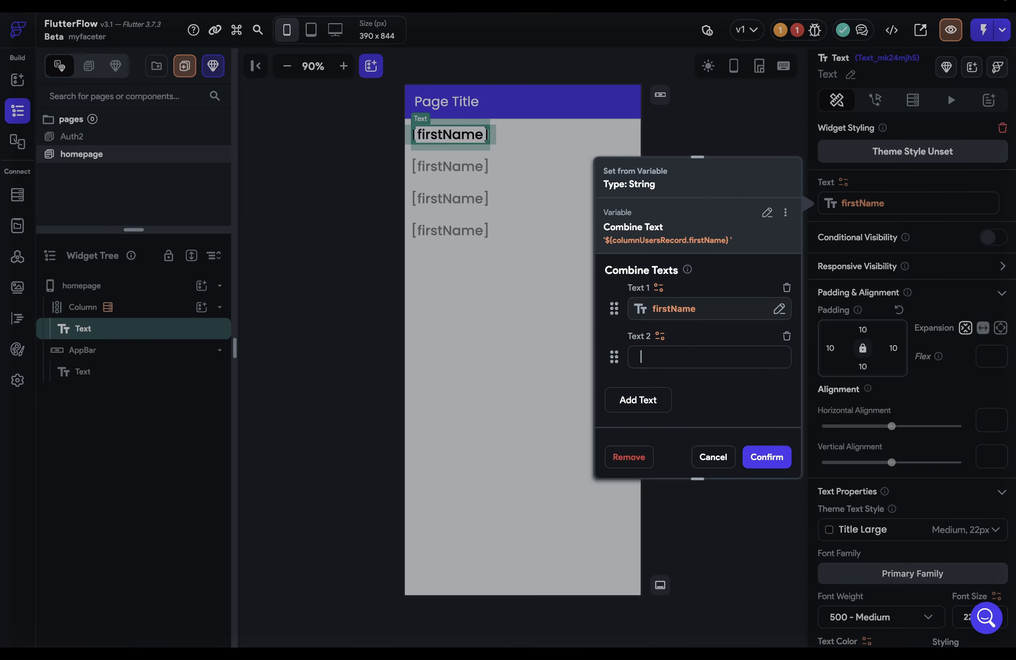
pyautogui.click(650, 398)
pyautogui.click(660, 385)
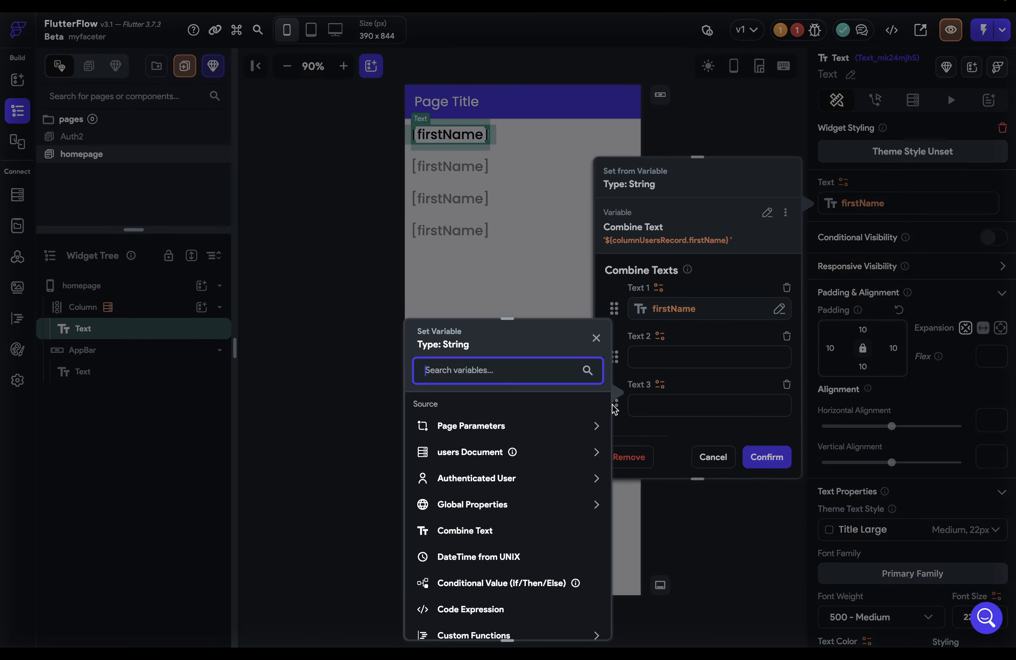
pyautogui.click(585, 455)
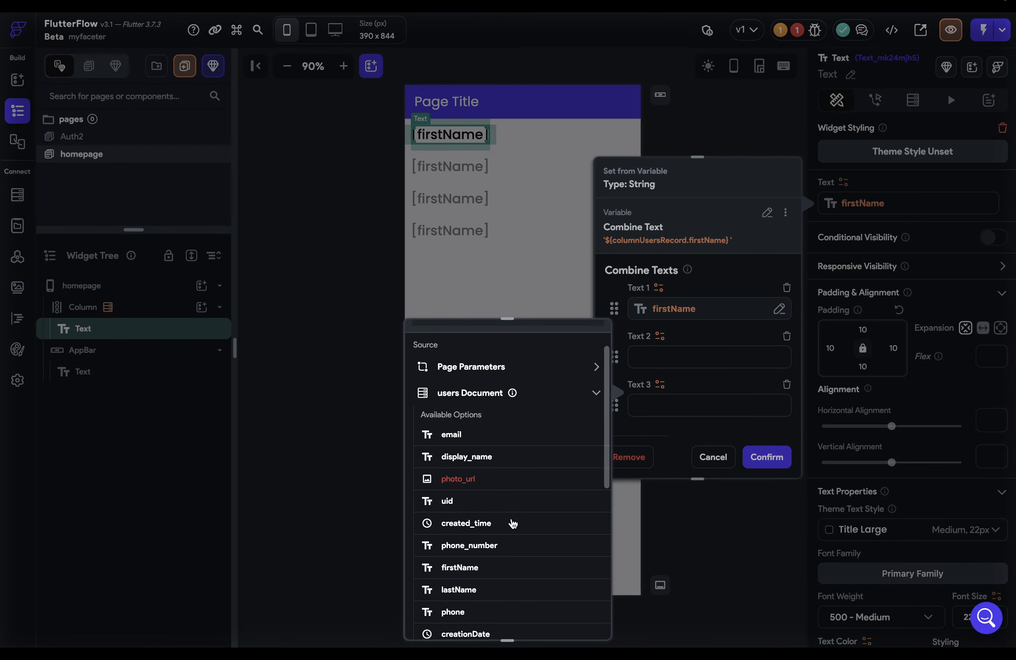
pyautogui.scroll(-2, 510, 527)
pyautogui.click(458, 543)
pyautogui.click(767, 457)
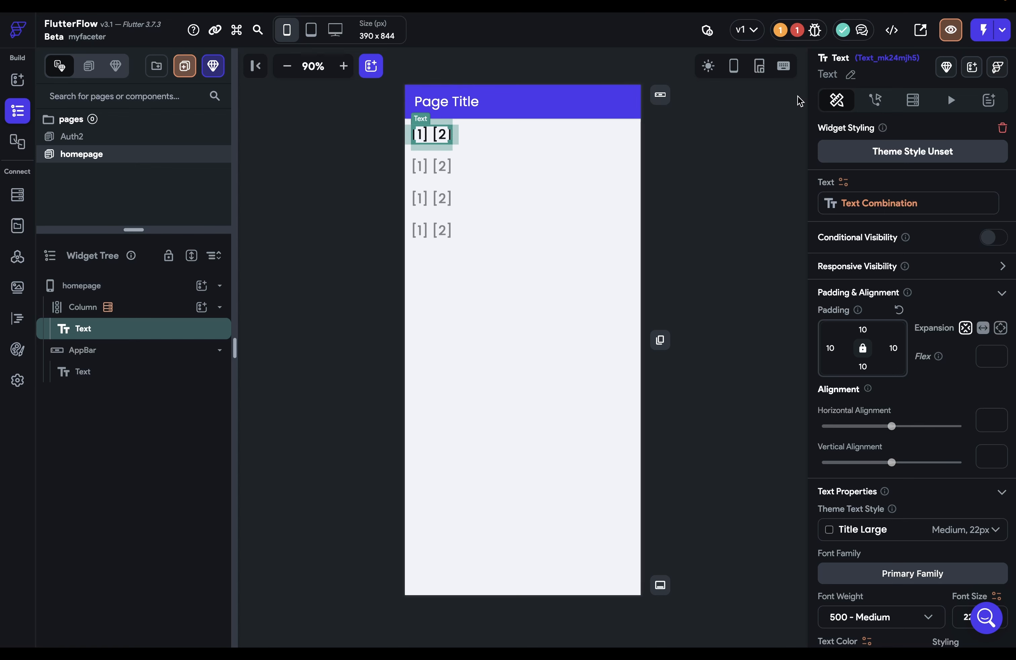
# Review the project's errors and warnings, including the Firestore Rules Setup warning
pyautogui.click(808, 33)
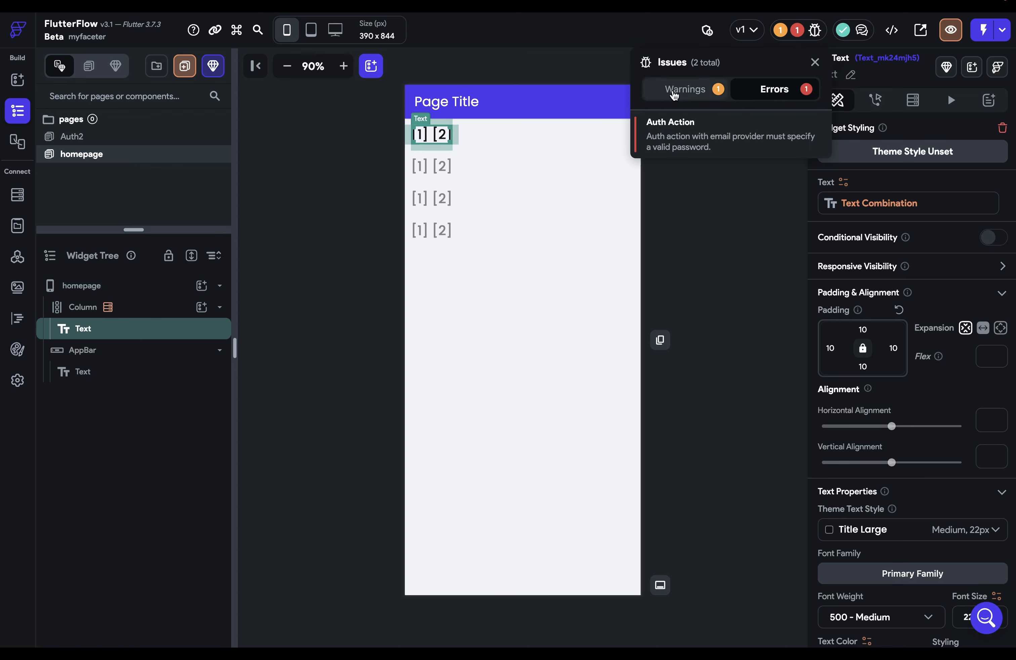
pyautogui.click(675, 93)
pyautogui.click(766, 94)
pyautogui.click(688, 95)
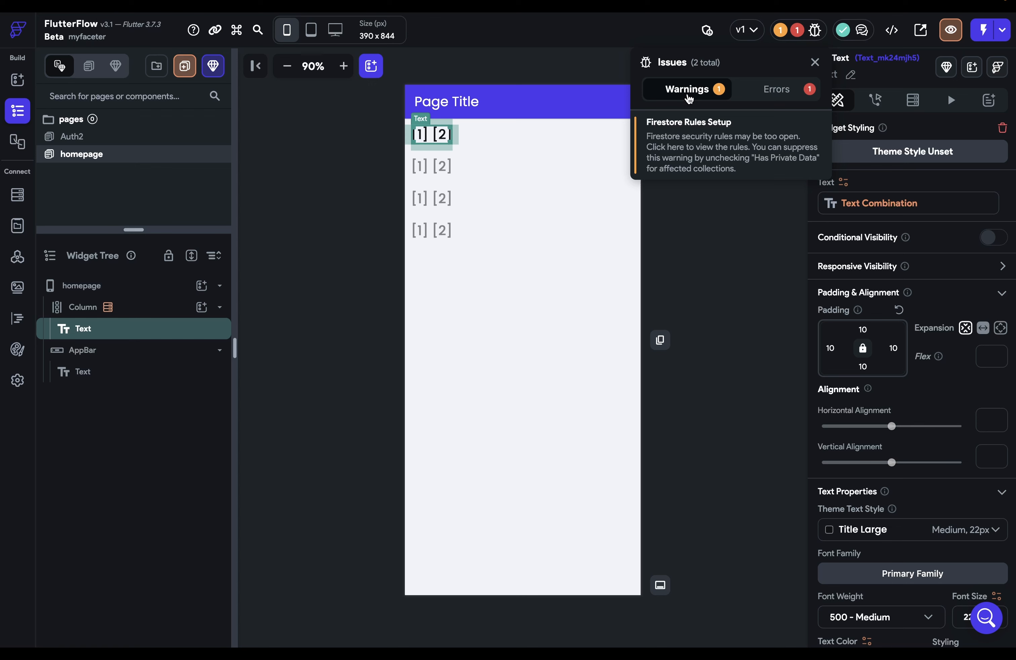
pyautogui.click(765, 97)
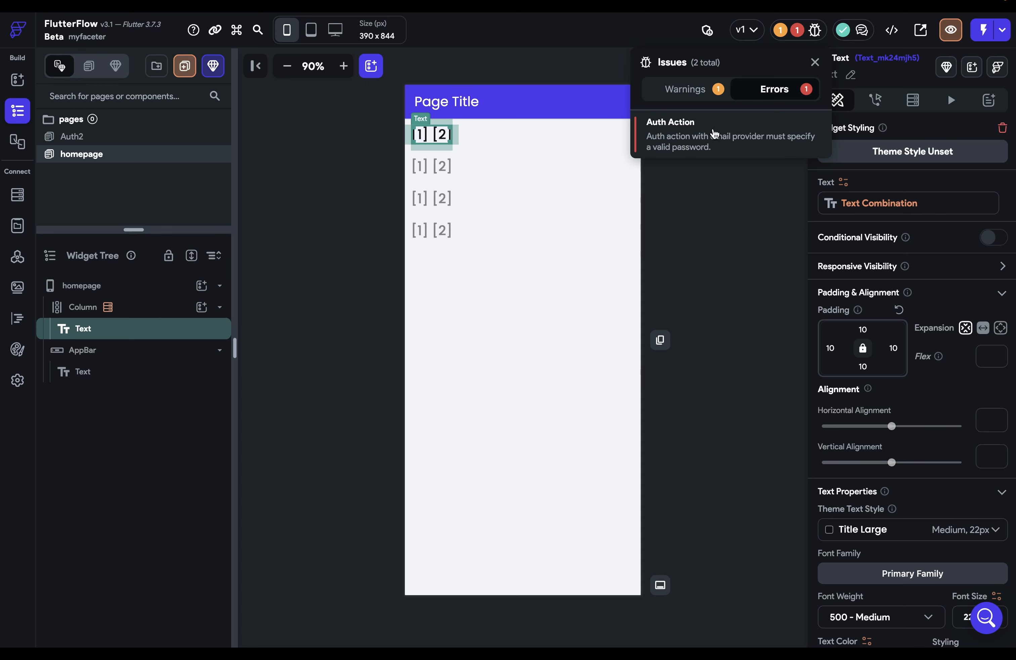
# Remove the incomplete Auth Login action from the Auth2 page's Get Started button
pyautogui.click(715, 134)
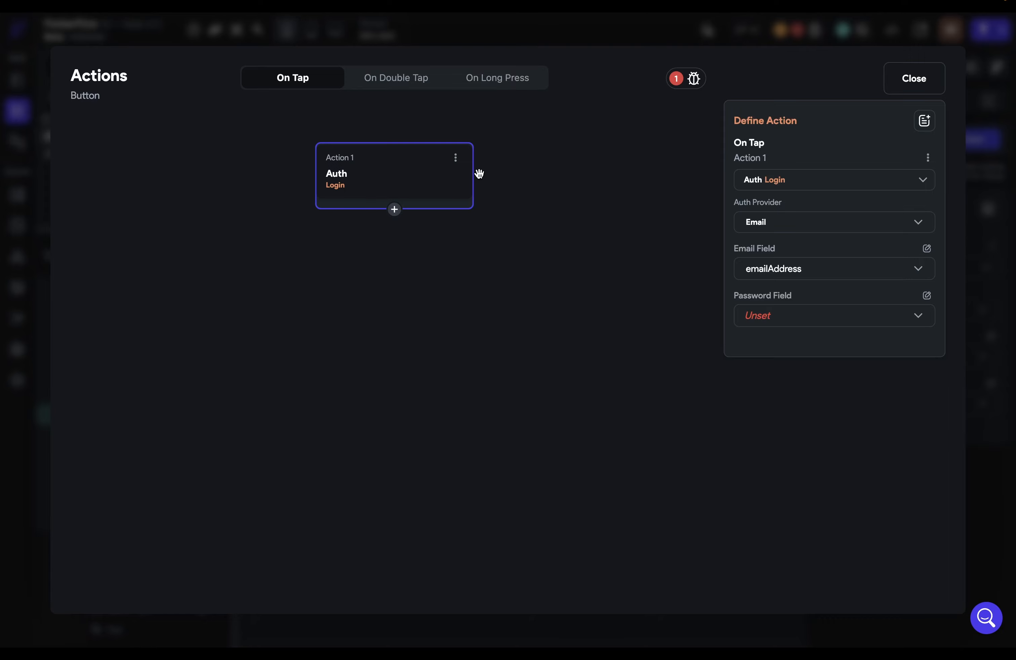
pyautogui.click(456, 159)
pyautogui.click(437, 209)
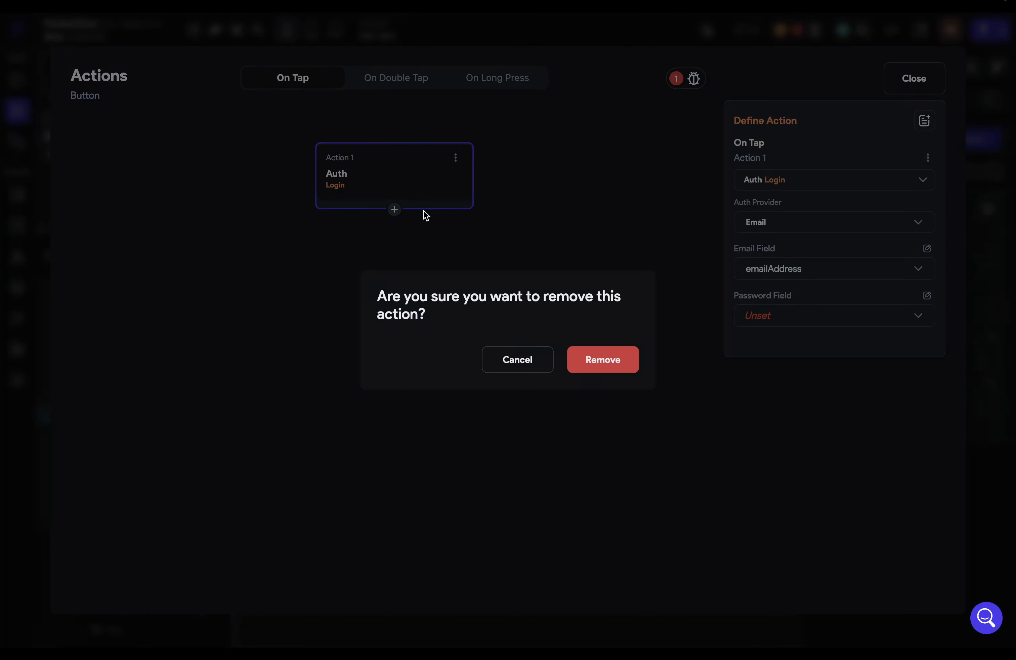
pyautogui.click(625, 367)
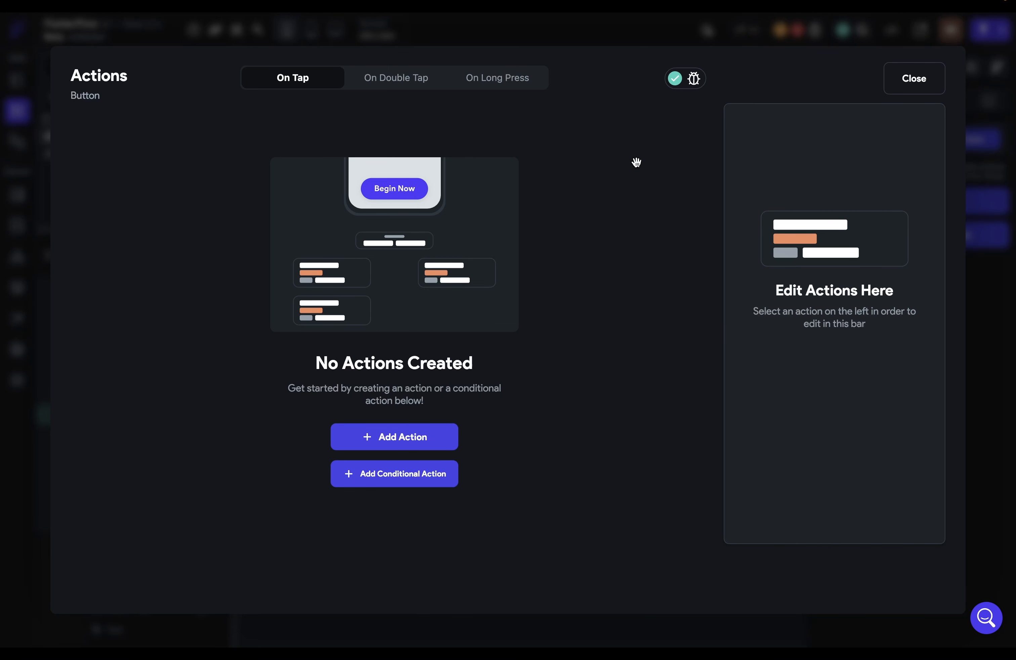
pyautogui.click(689, 40)
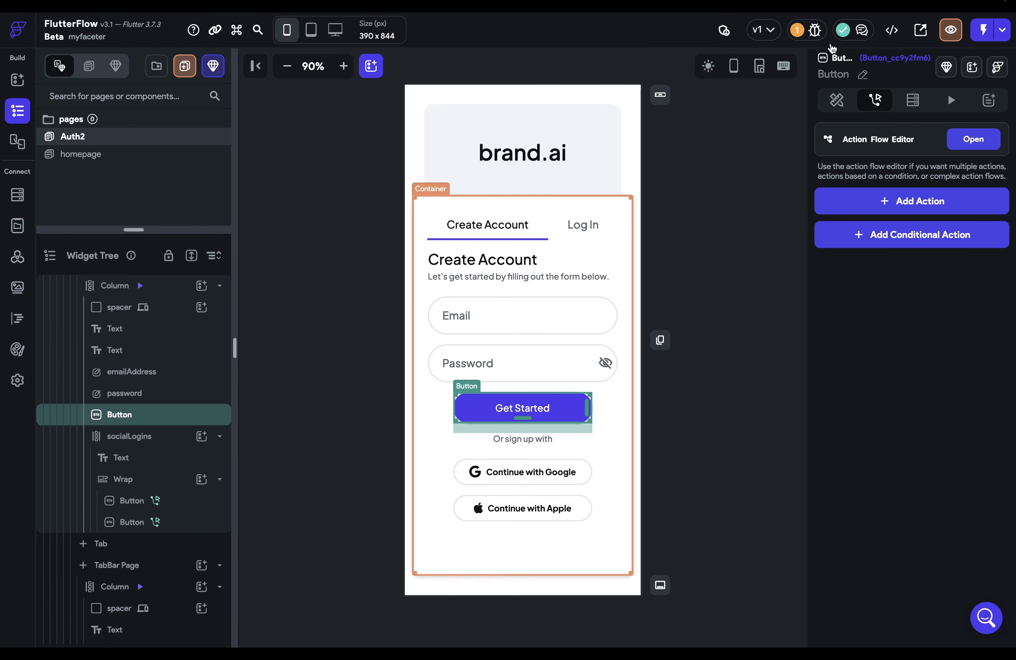
# Run the app in Test Mode, then create a blank page named posts
pyautogui.click(982, 29)
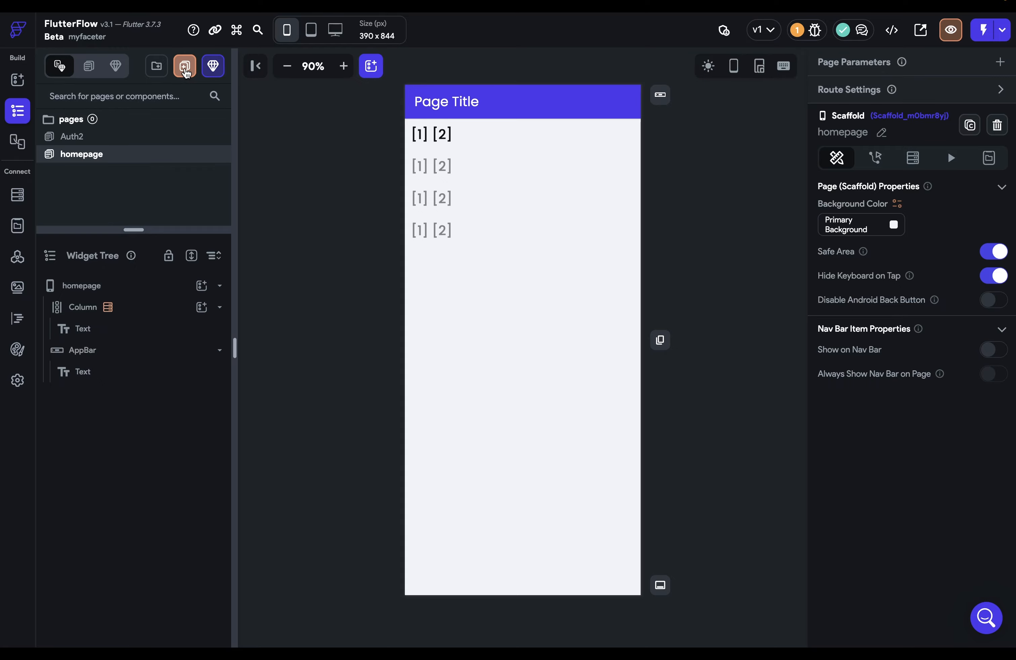
pyautogui.click(184, 65)
pyautogui.click(285, 375)
pyautogui.write('posts')
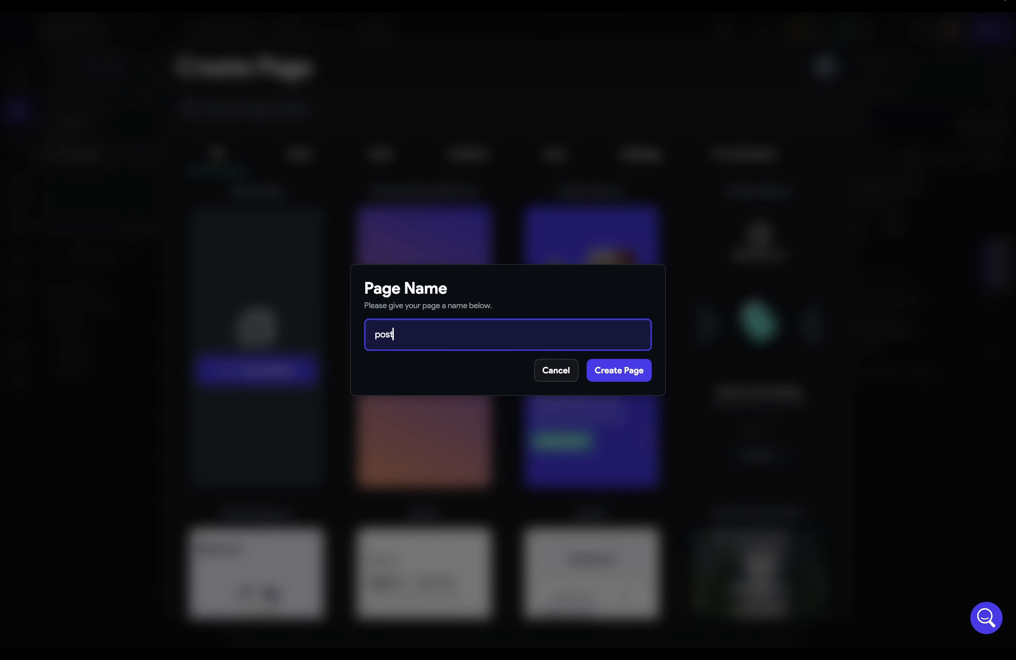
pyautogui.click(605, 381)
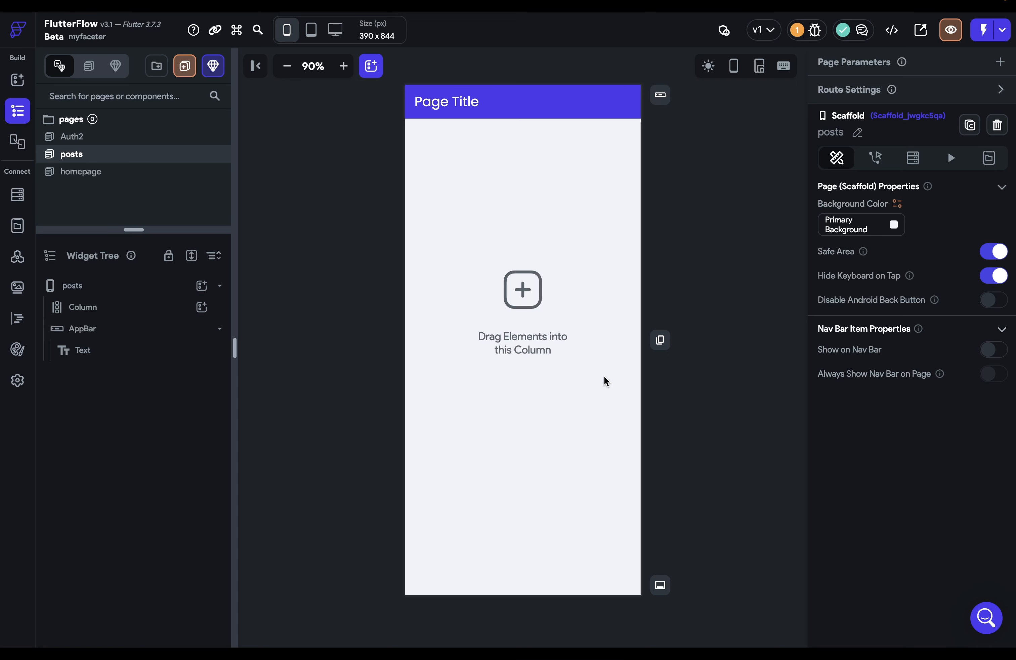
# Add a Hello World Text widget into the posts page's Column
pyautogui.click(475, 106)
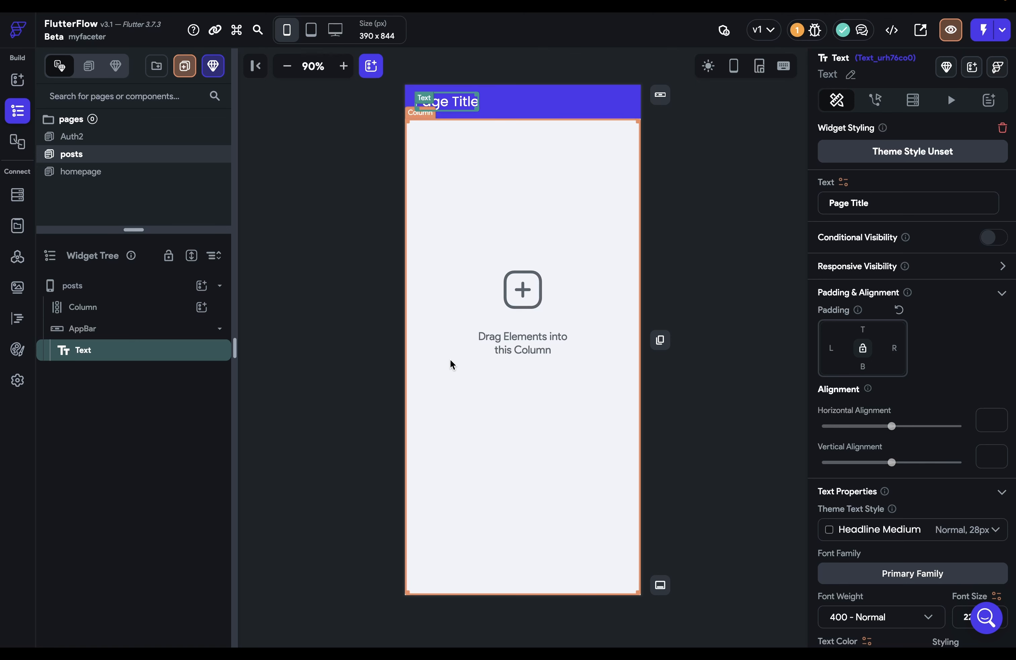
pyautogui.click(519, 296)
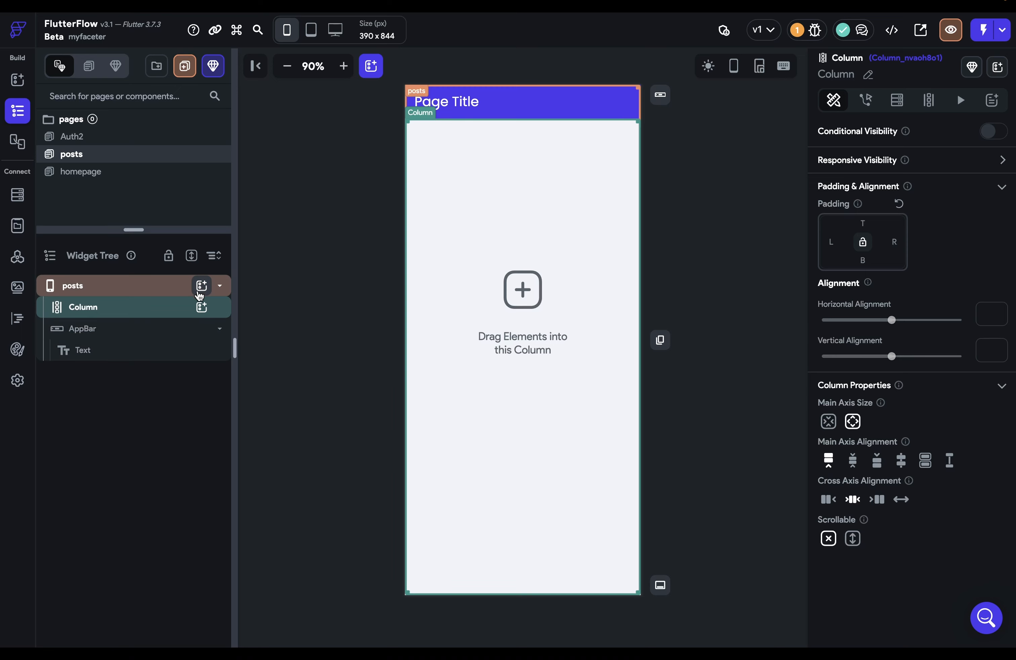
pyautogui.click(201, 306)
pyautogui.click(263, 379)
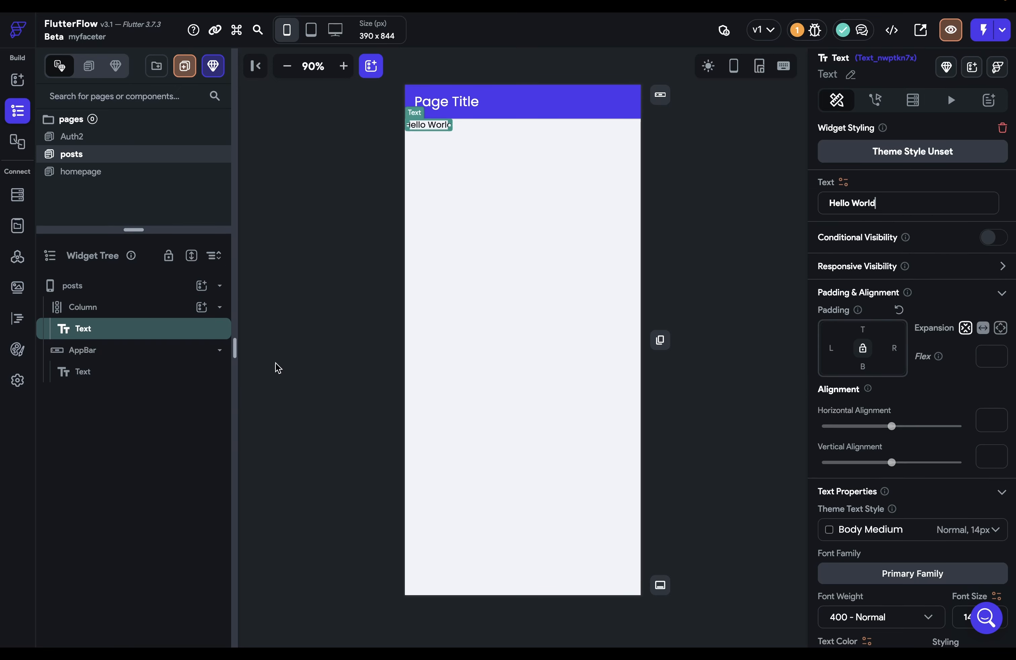
# Give the text 10 padding on every side, left alignment and font size 16
pyautogui.click(832, 348)
pyautogui.write('10')
pyautogui.press('Return')
pyautogui.click(869, 347)
pyautogui.scroll(-5, 870, 356)
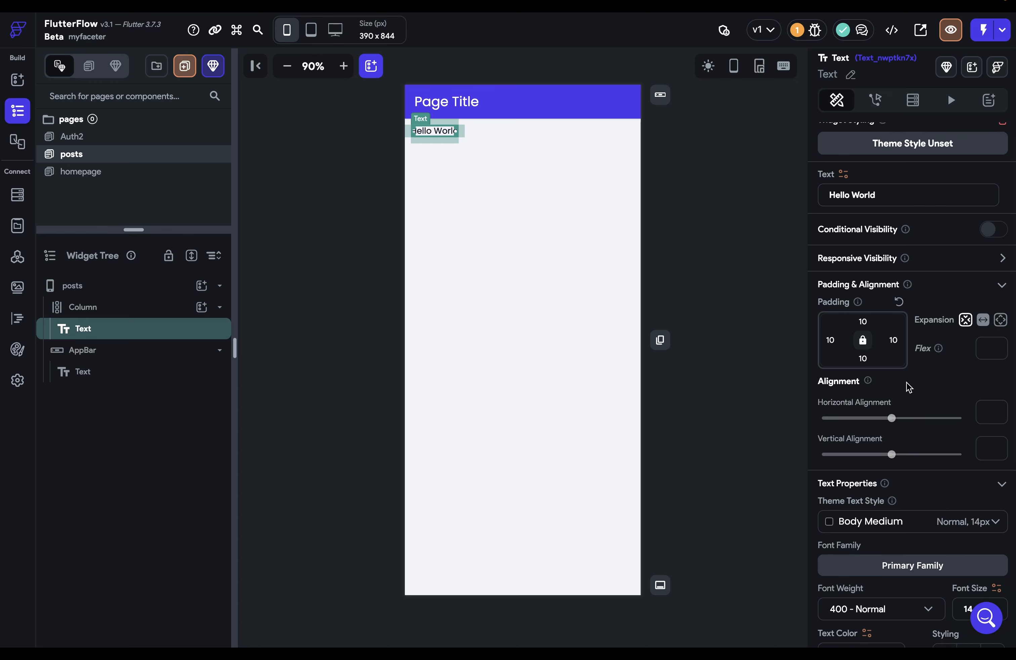
pyautogui.click(831, 564)
pyautogui.click(977, 428)
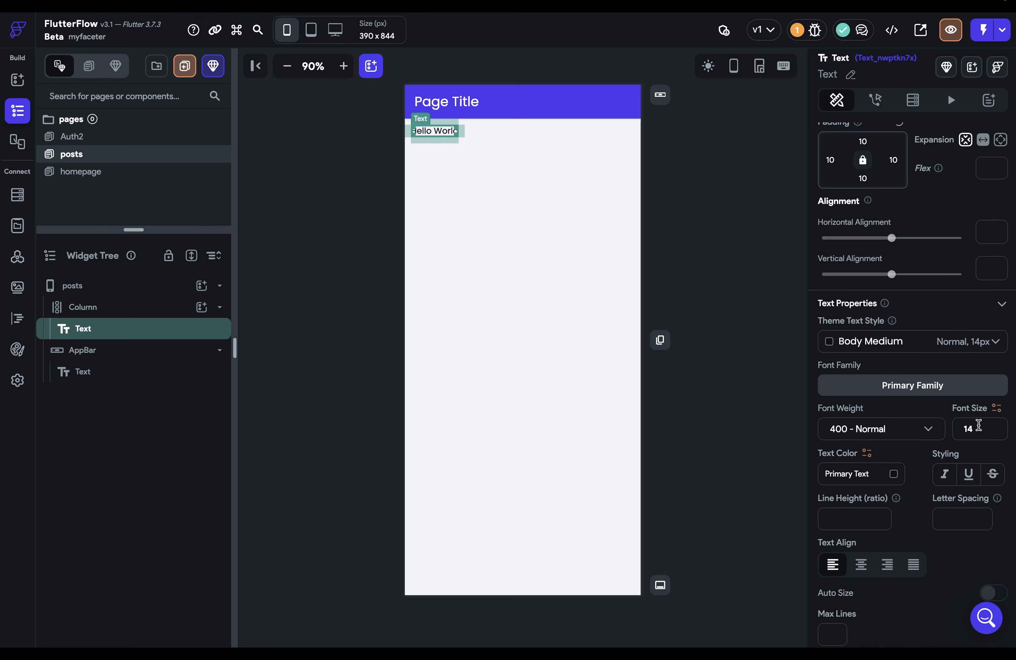
pyautogui.press('BackSpace')
pyautogui.write('6')
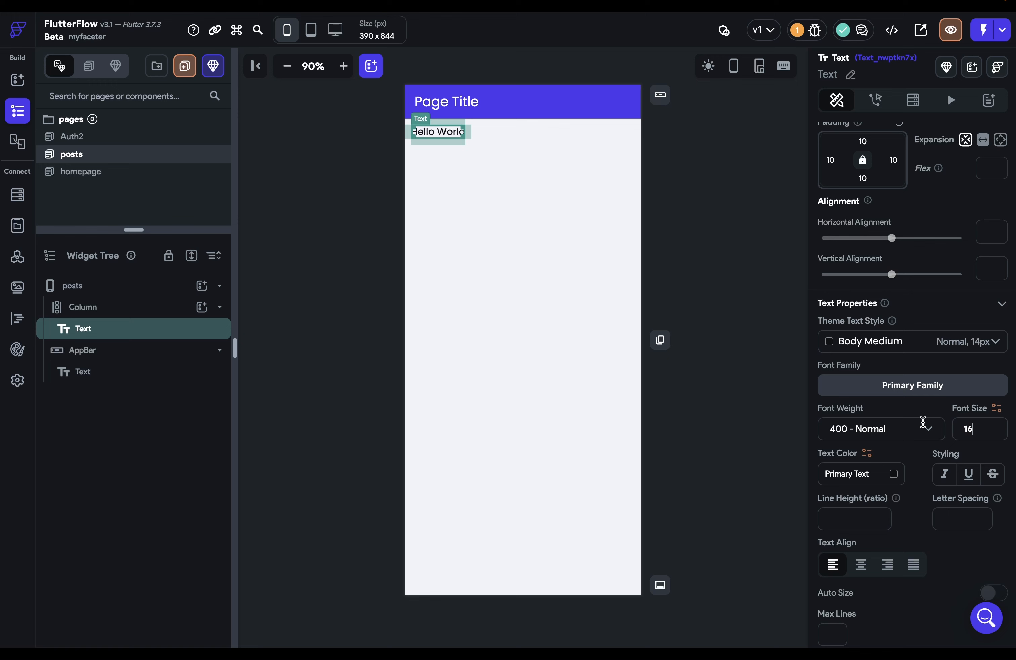
pyautogui.click(765, 373)
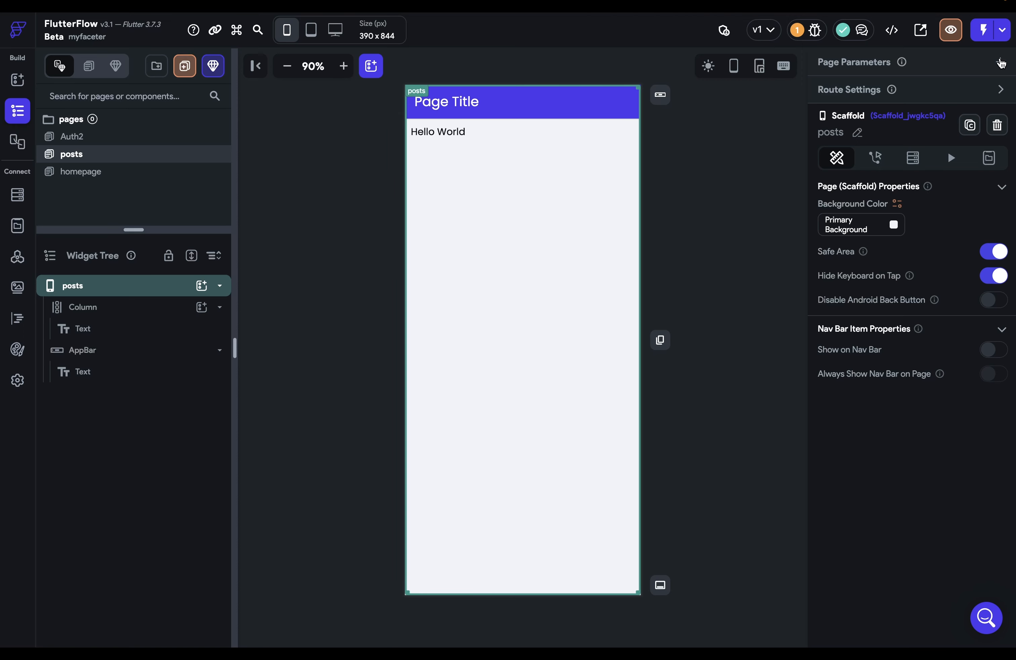
# Add a page parameter 'name' of type String to the posts page
pyautogui.click(1000, 62)
pyautogui.click(934, 136)
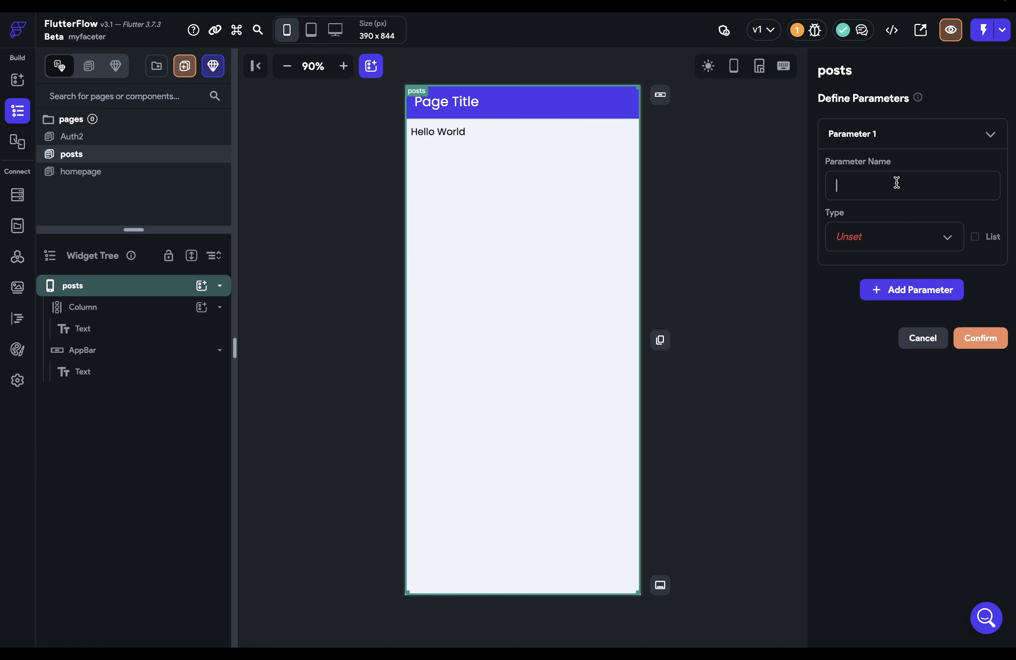
pyautogui.write('name')
pyautogui.click(904, 235)
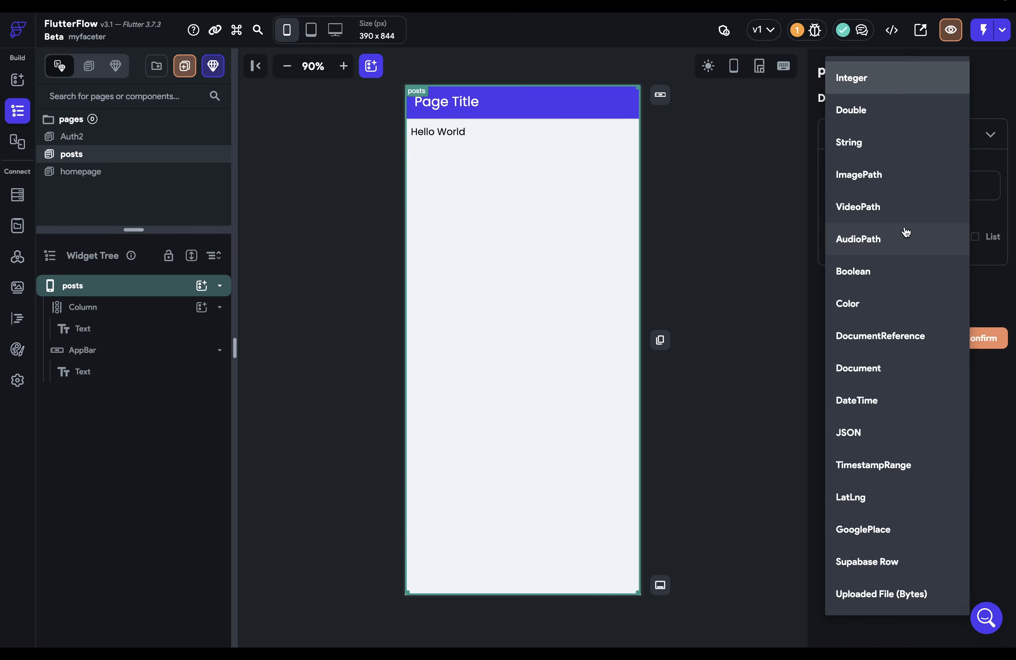
pyautogui.click(883, 138)
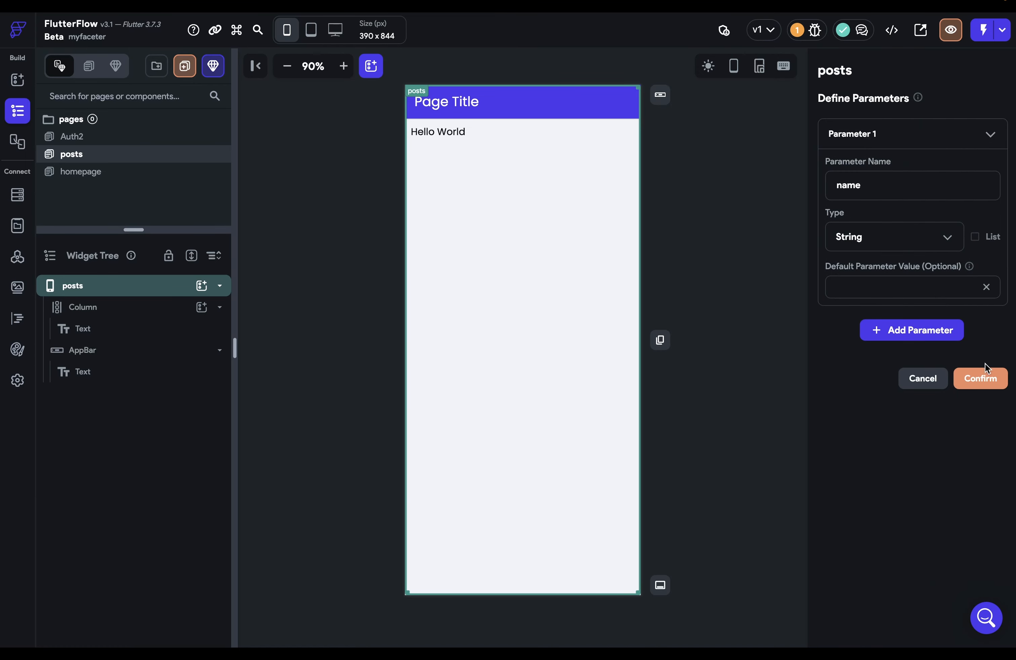
pyautogui.click(991, 385)
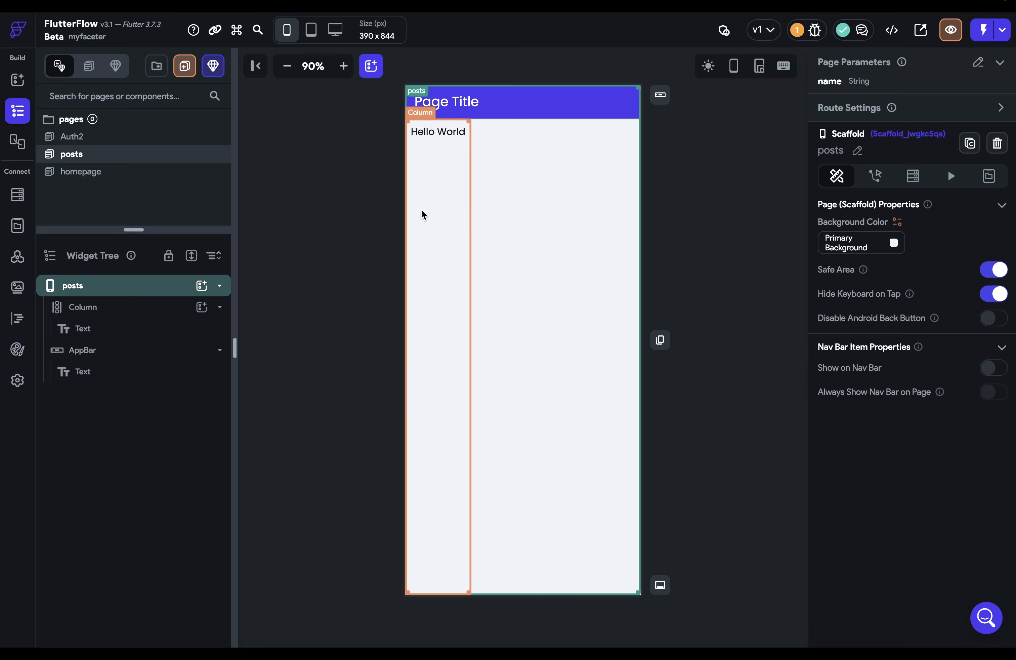
pyautogui.click(18, 197)
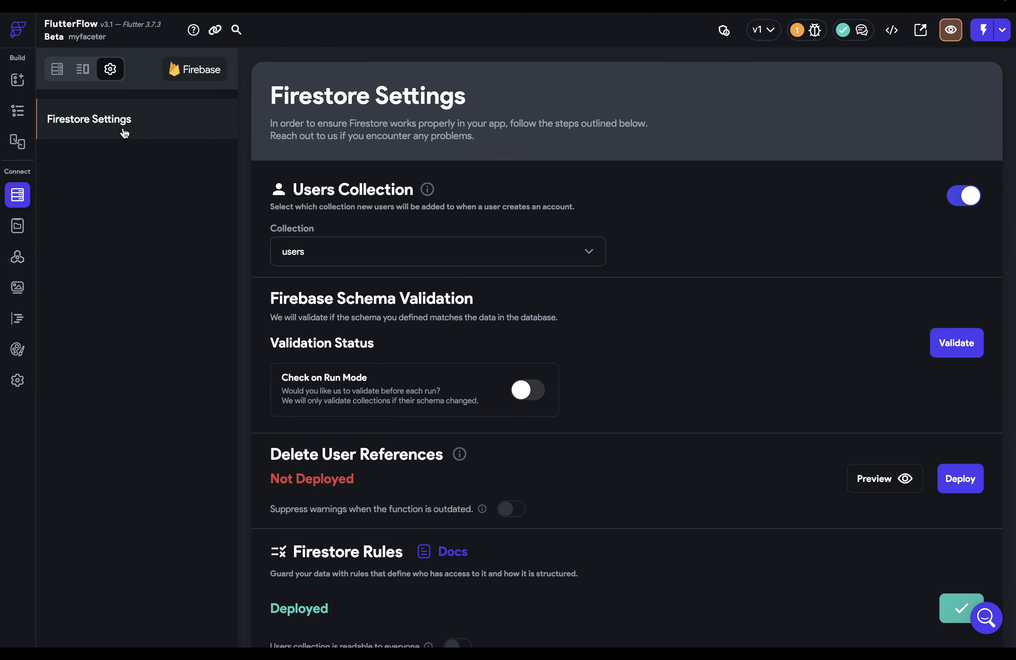
pyautogui.click(58, 68)
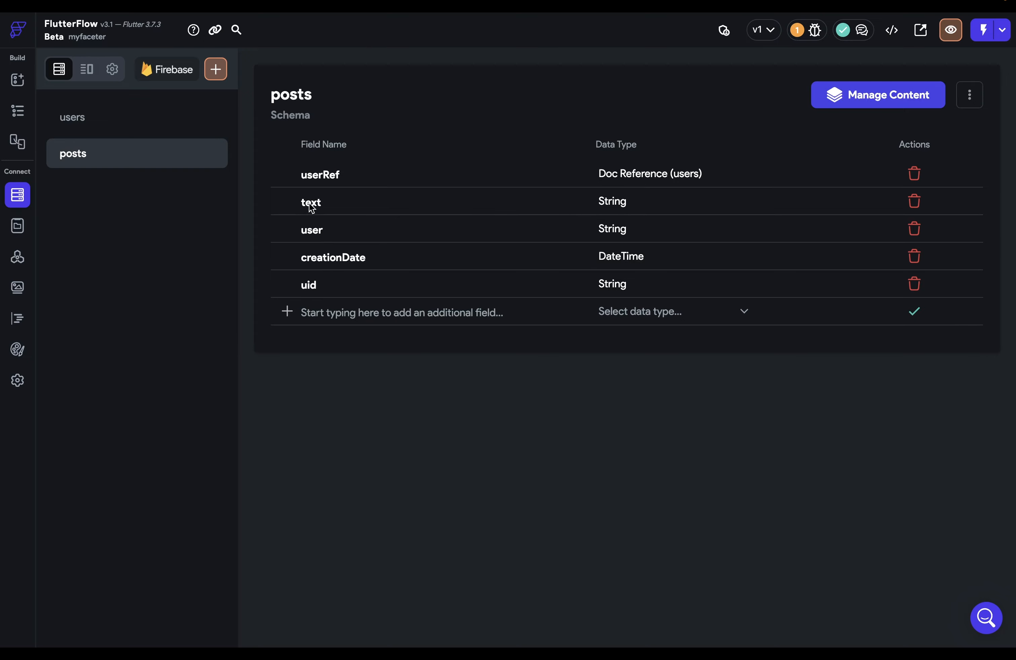
pyautogui.click(17, 111)
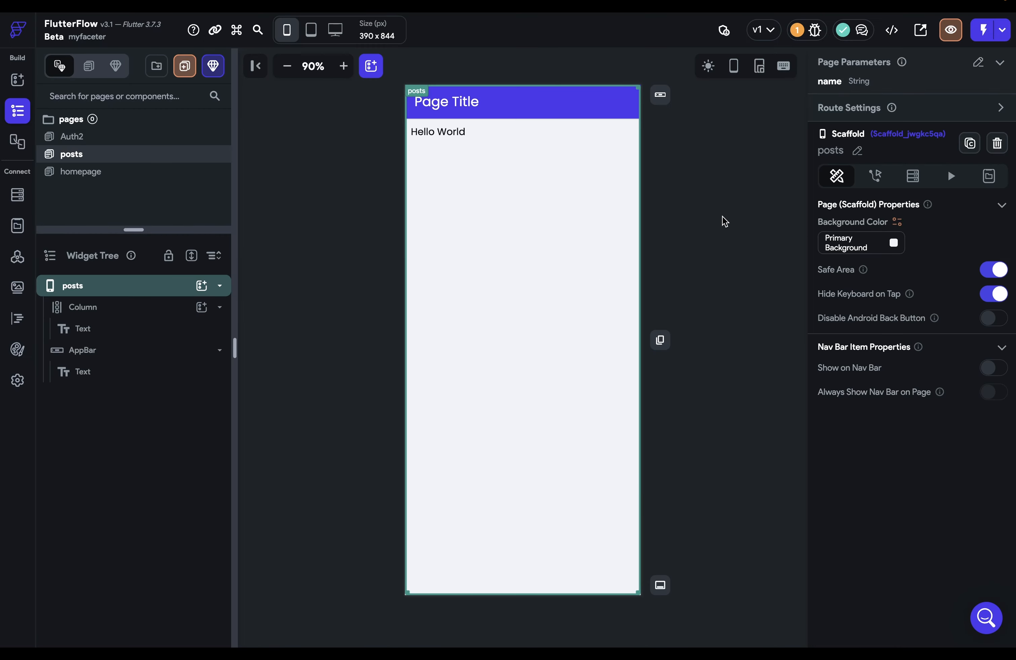
# Add a 'userRef' parameter of type DocumentReference pointing at the users collection
pyautogui.click(998, 64)
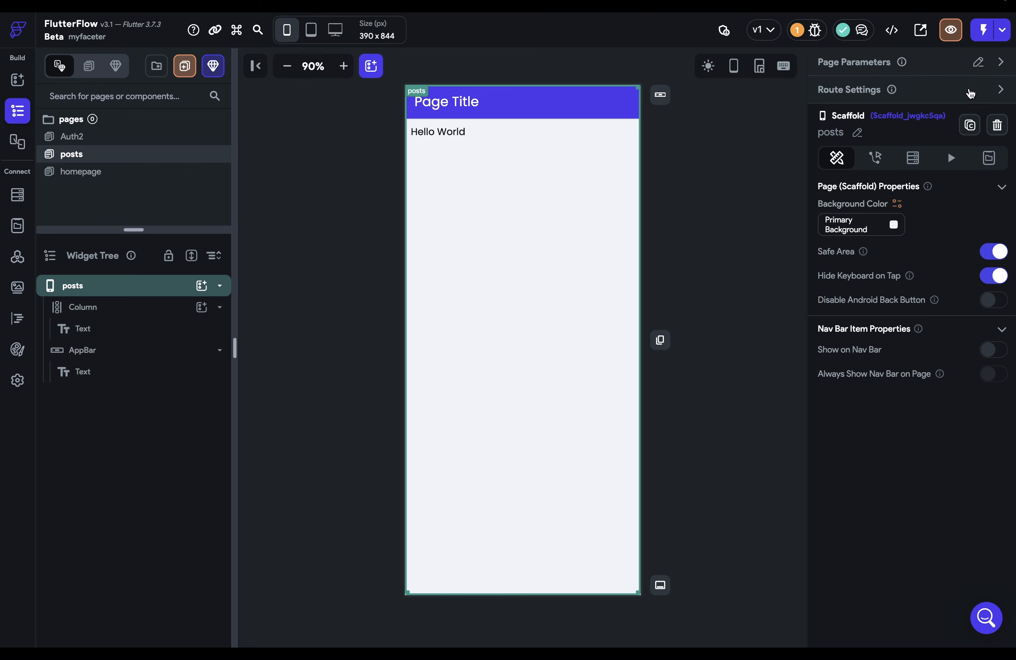
pyautogui.click(999, 67)
pyautogui.click(978, 62)
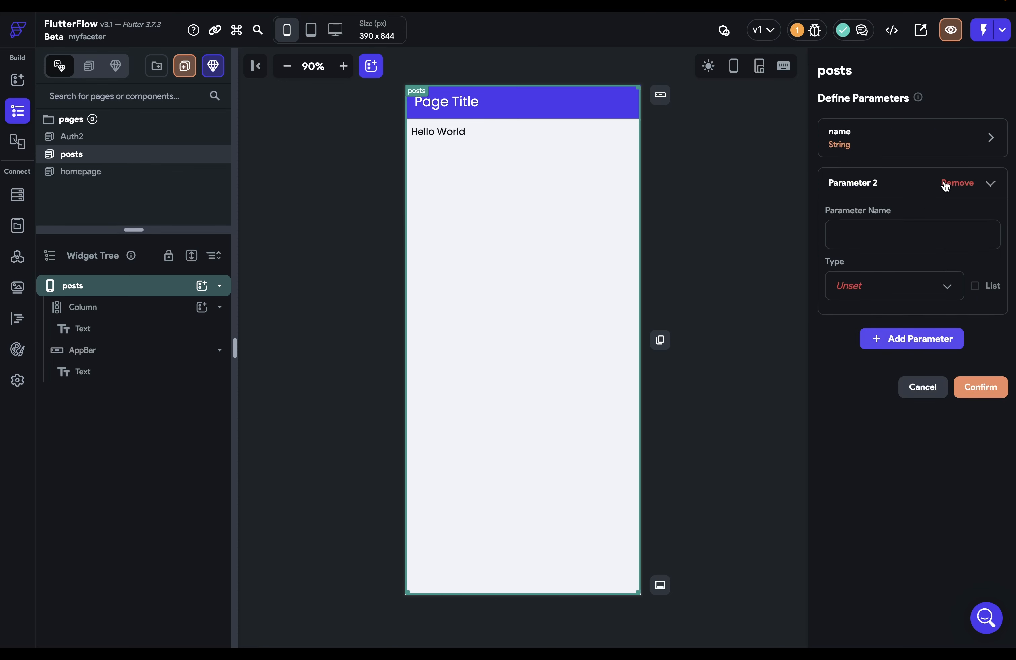
pyautogui.click(919, 248)
pyautogui.write('userRef')
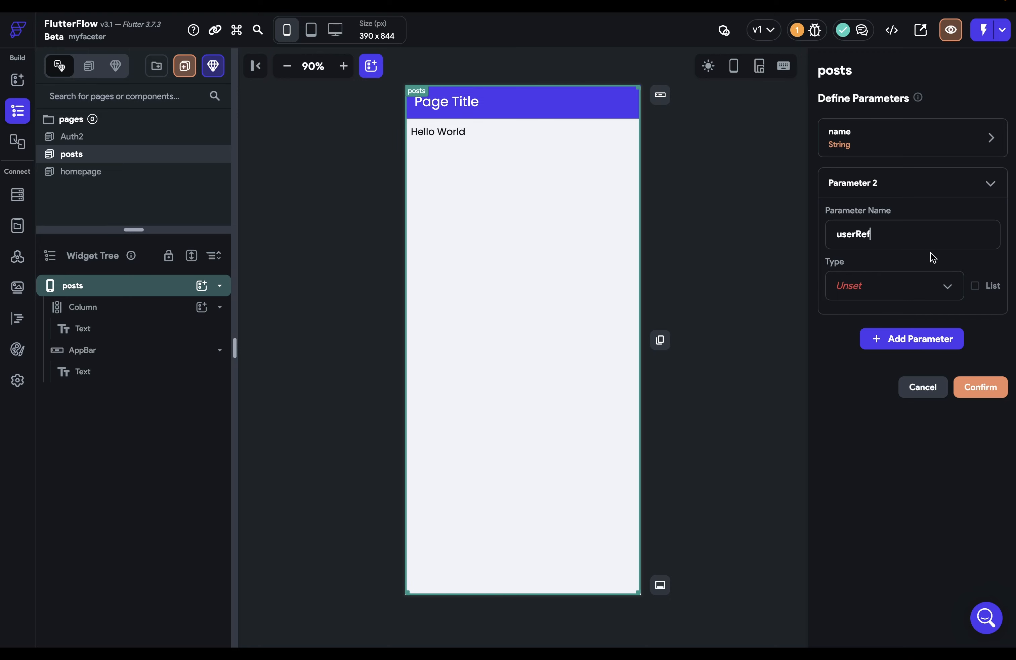
pyautogui.click(930, 285)
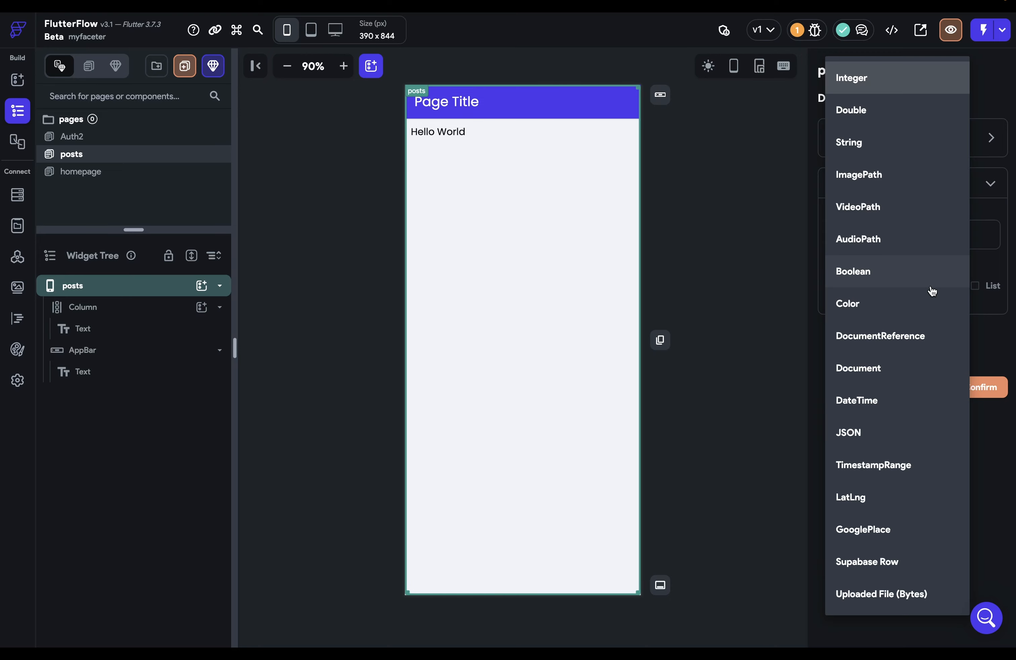
pyautogui.click(855, 342)
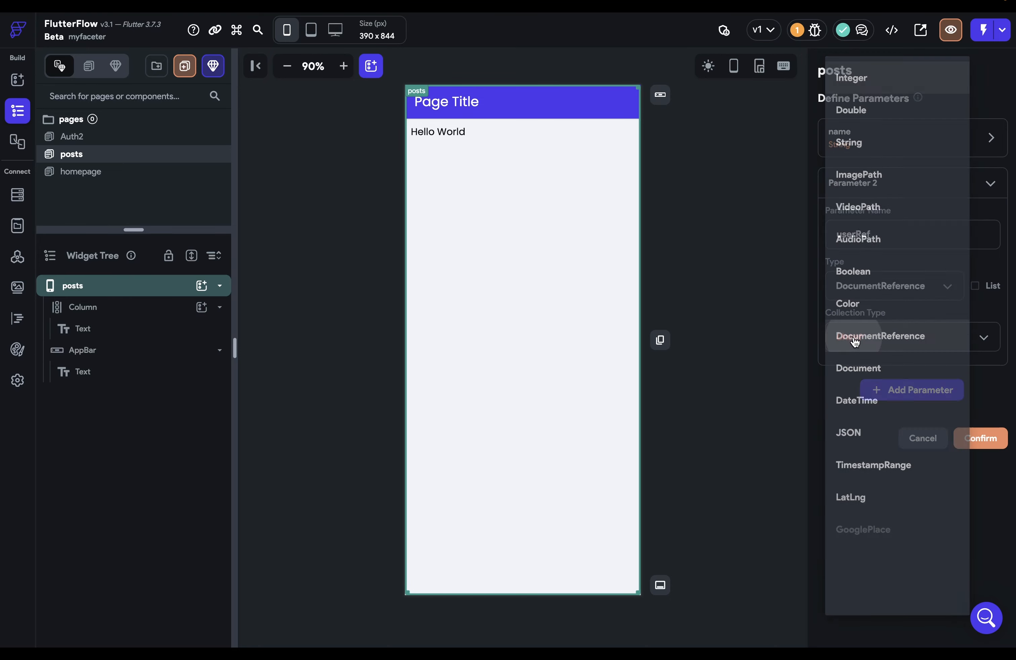
pyautogui.click(893, 338)
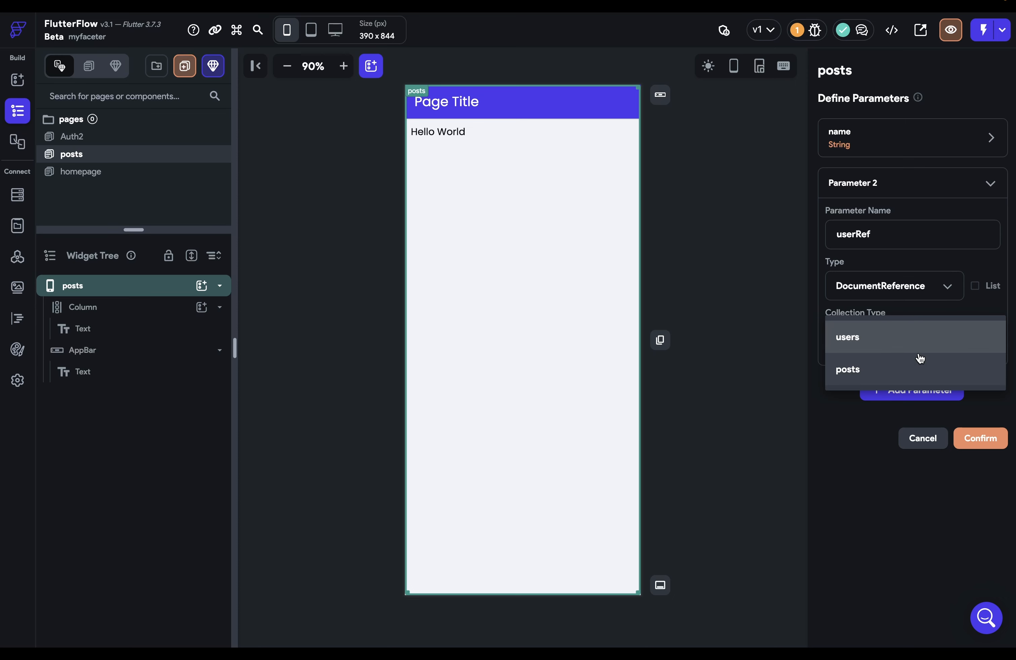
pyautogui.click(868, 344)
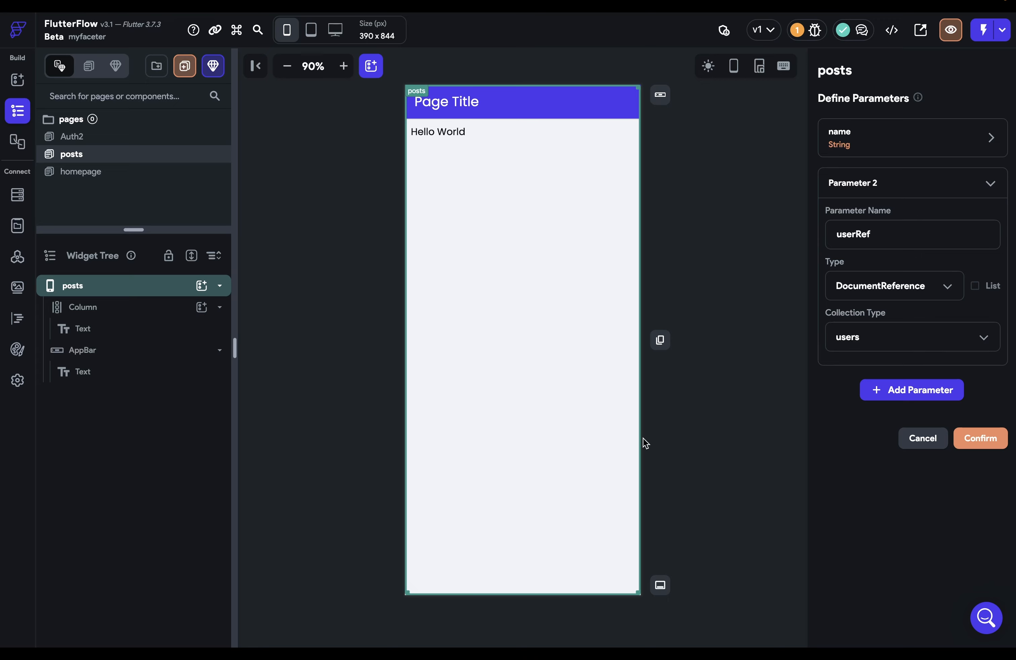
pyautogui.click(980, 437)
pyautogui.click(458, 302)
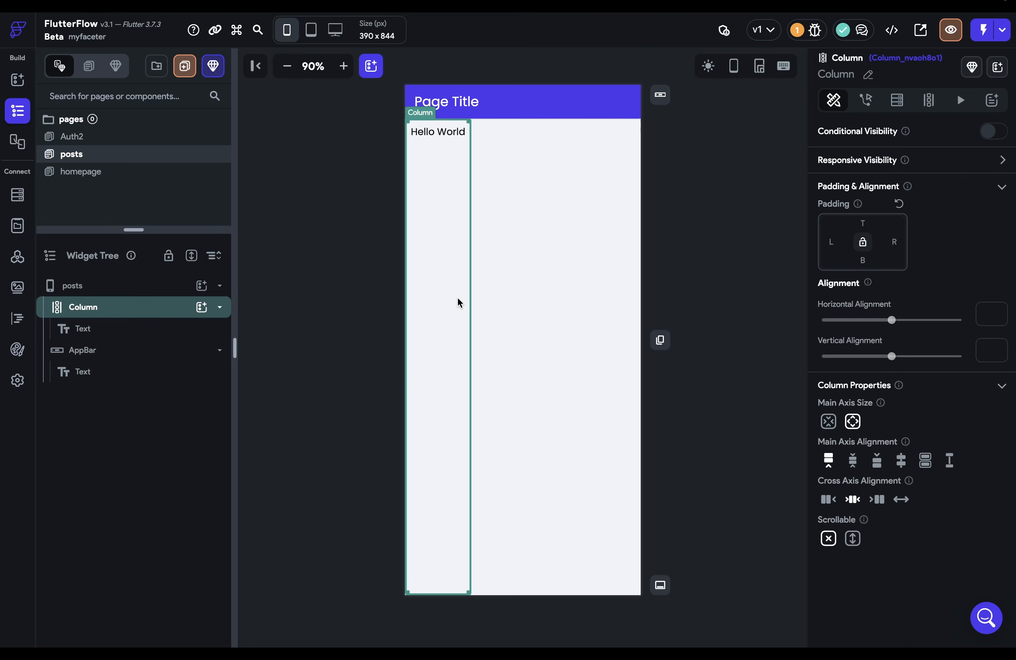
pyautogui.click(728, 226)
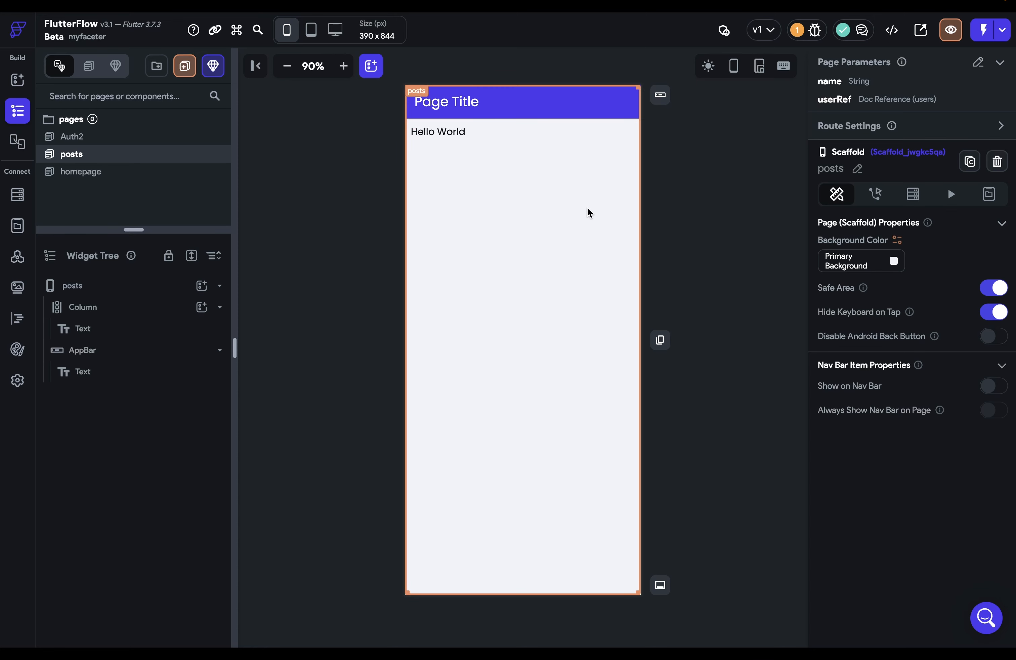
# Bind the app bar's Page Title text to the name page parameter
pyautogui.click(448, 107)
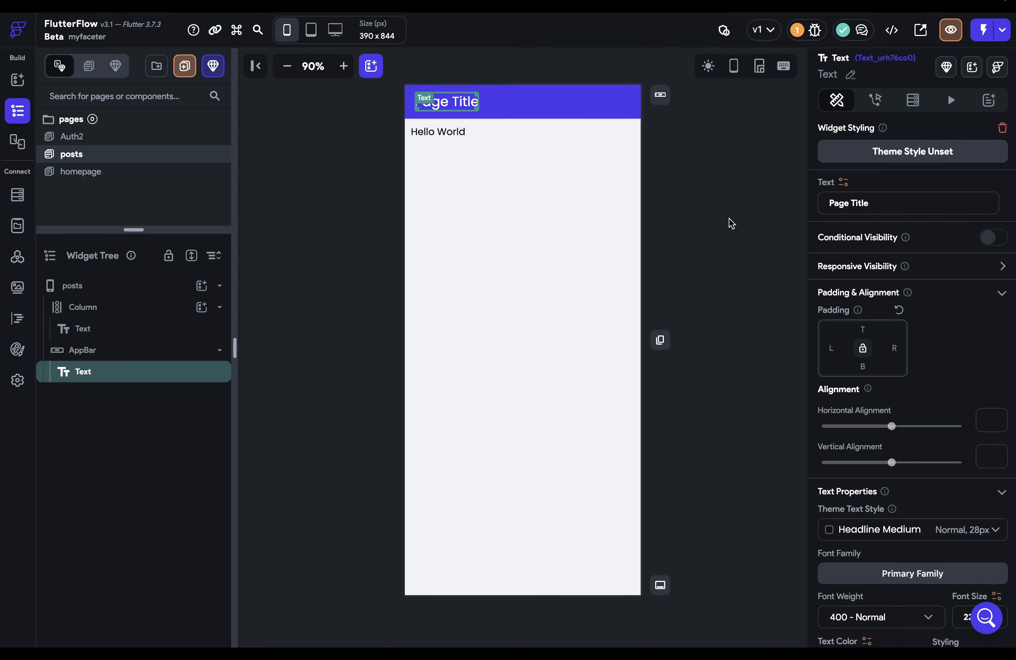
pyautogui.click(844, 182)
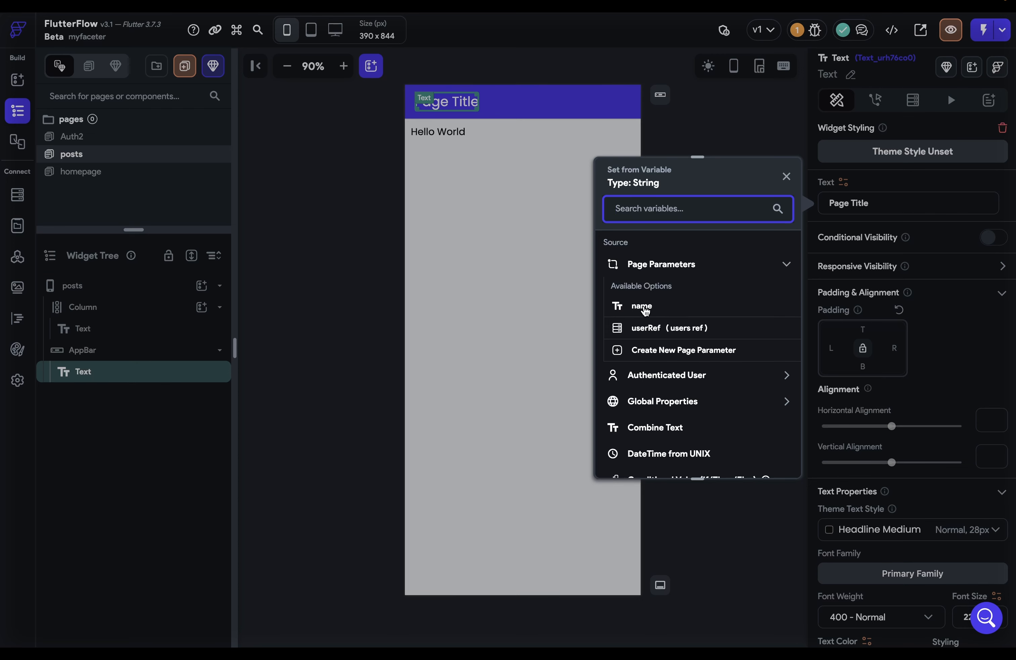
pyautogui.click(642, 306)
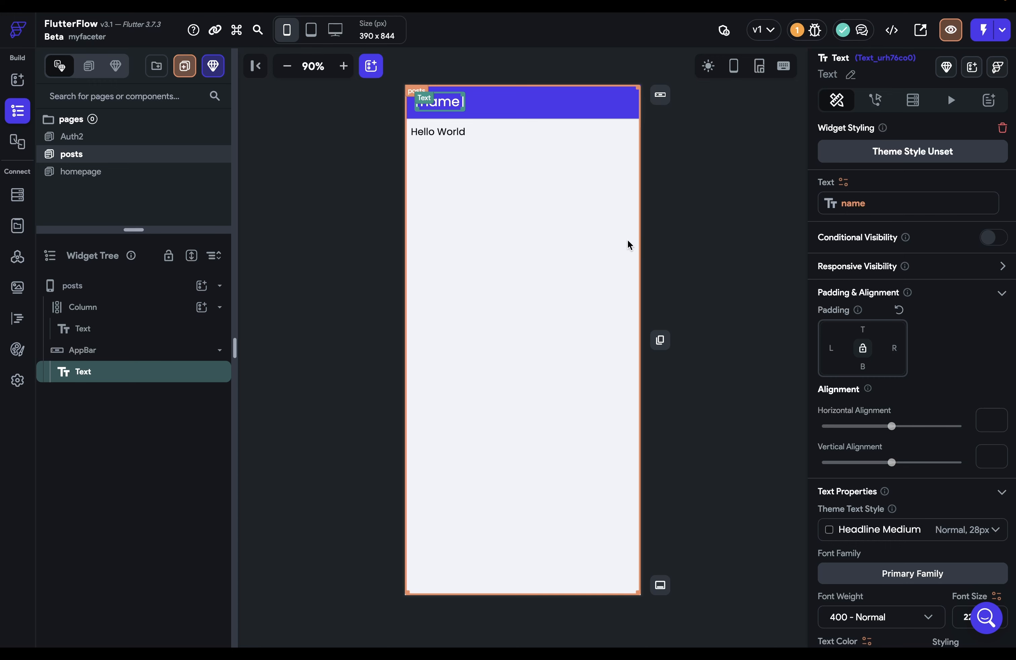
pyautogui.click(137, 308)
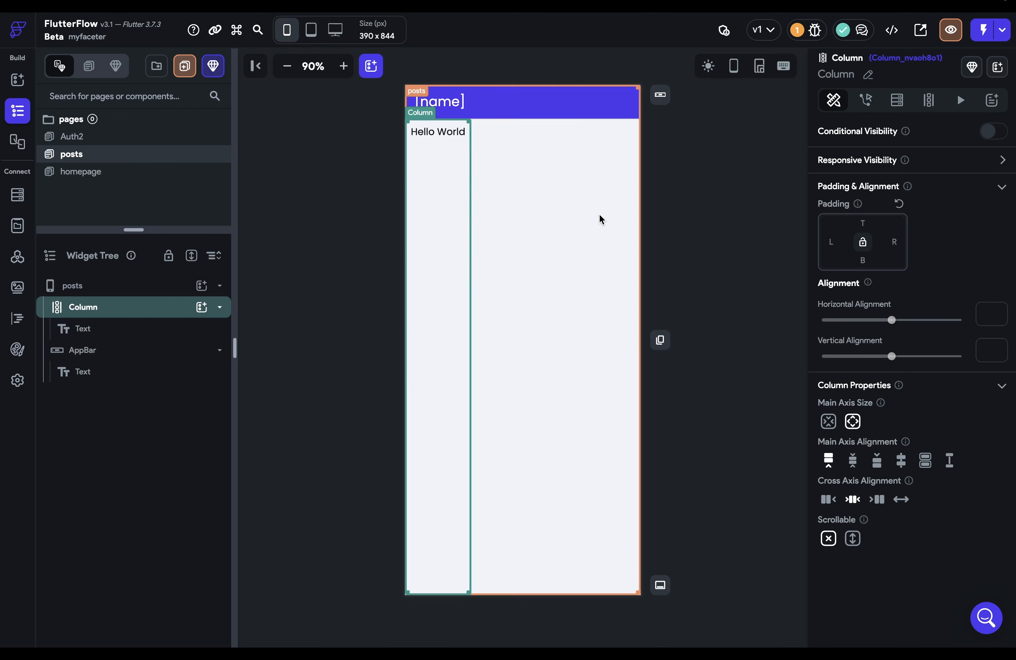
# Give the posts page's Column a backend query on the posts collection
pyautogui.click(897, 100)
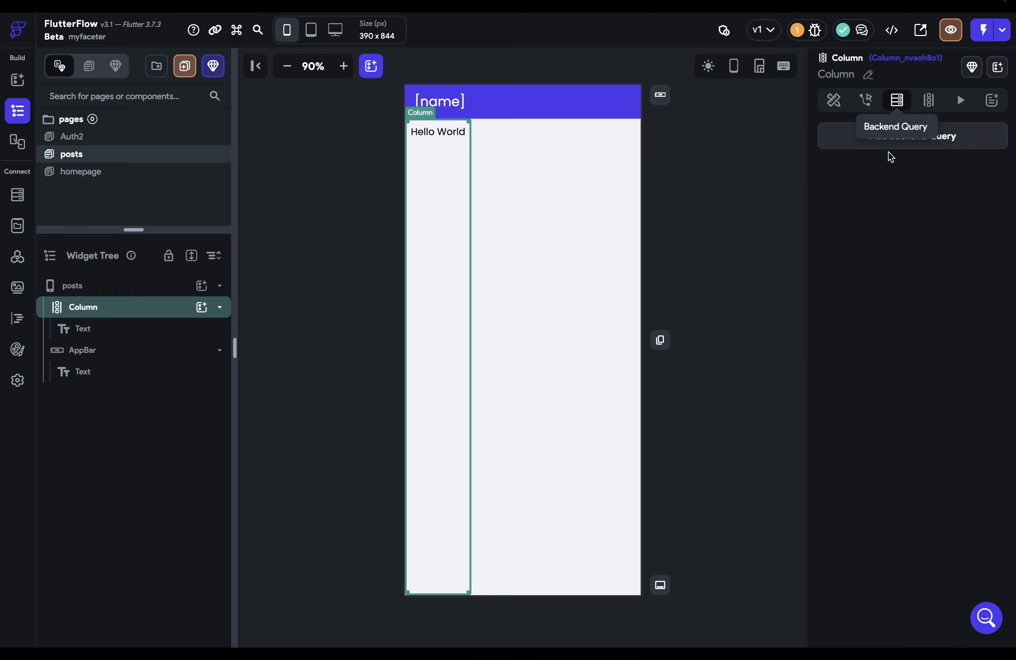
pyautogui.click(853, 136)
pyautogui.click(751, 134)
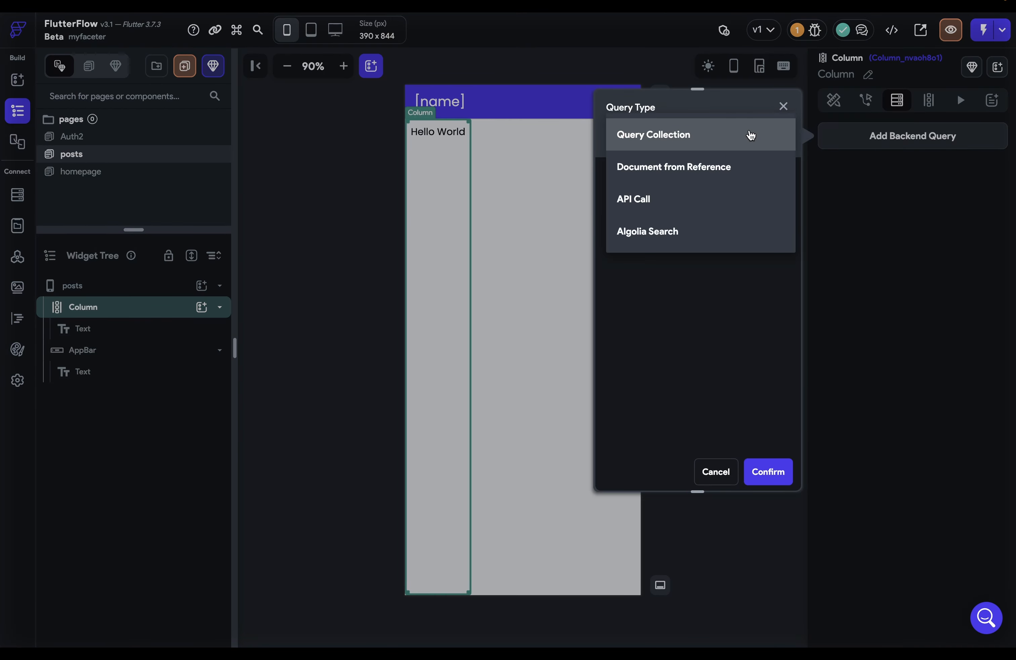
pyautogui.click(751, 135)
pyautogui.click(702, 227)
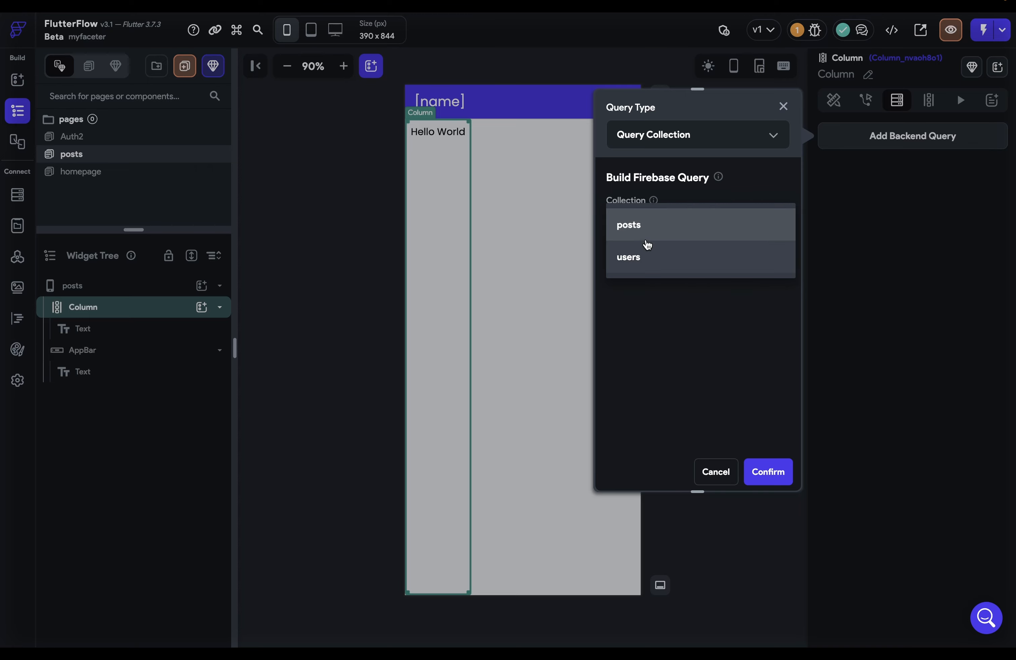
pyautogui.click(642, 225)
pyautogui.scroll(-3, 644, 231)
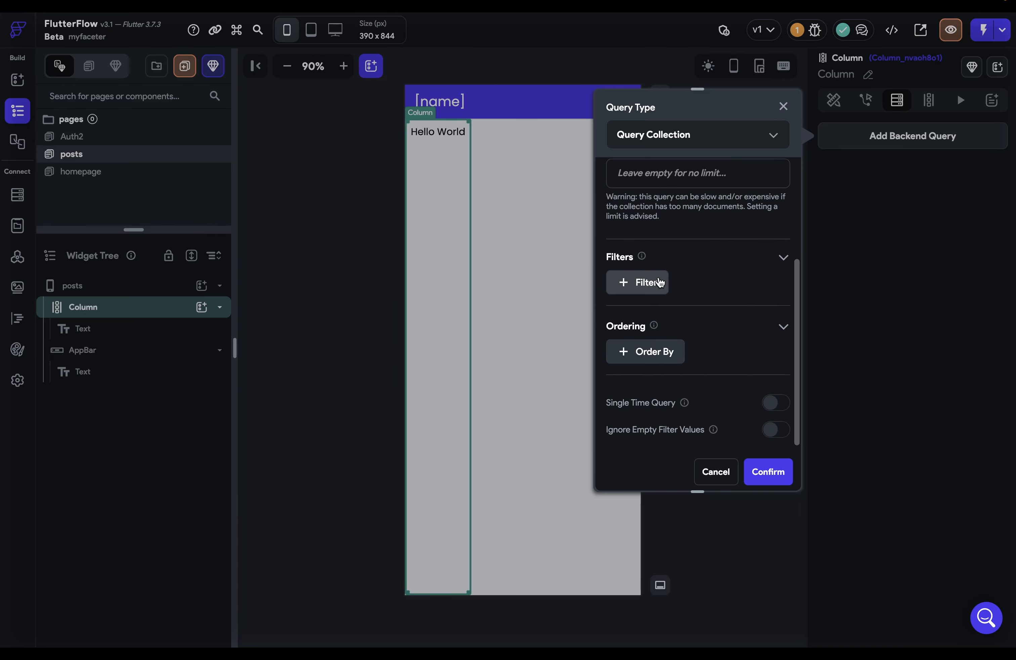
# Filter the query where userRef equals the userRef page parameter, then confirm
pyautogui.click(637, 291)
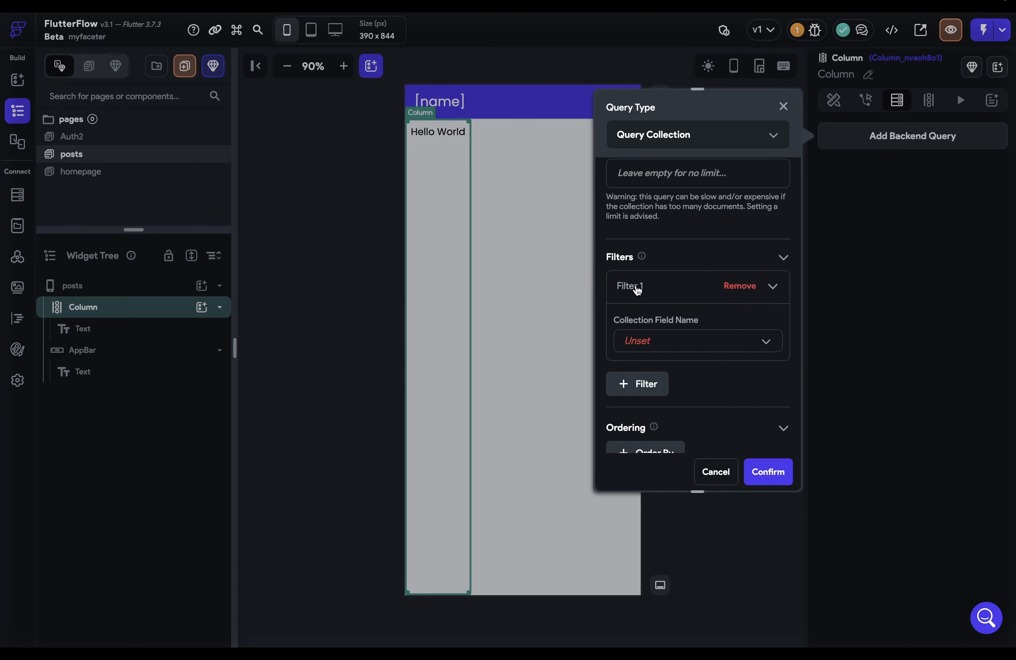
pyautogui.click(765, 341)
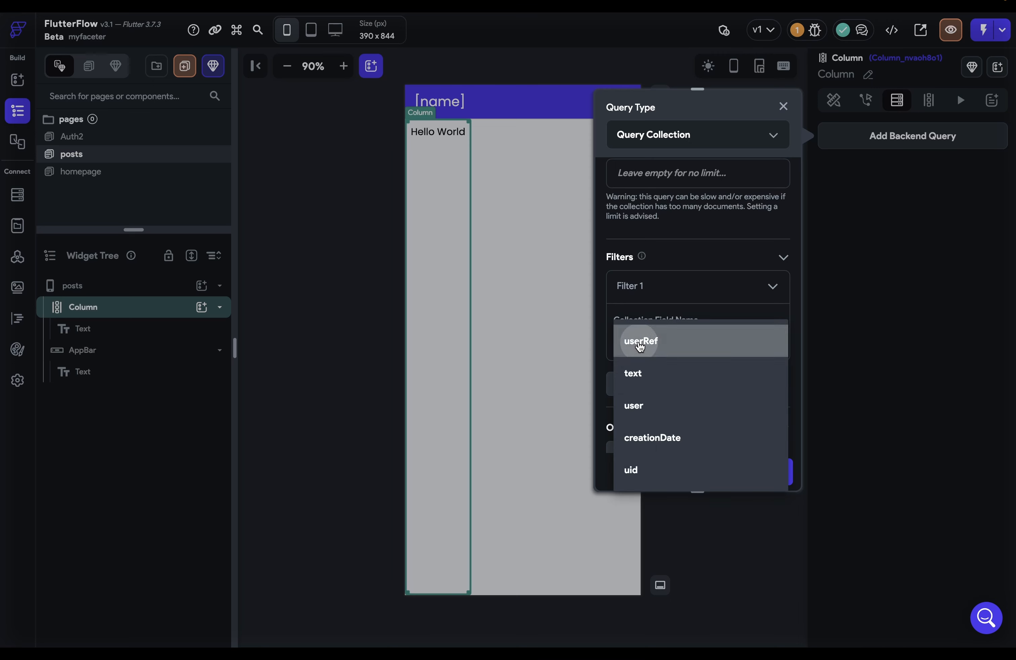
pyautogui.click(641, 346)
pyautogui.scroll(-3, 680, 397)
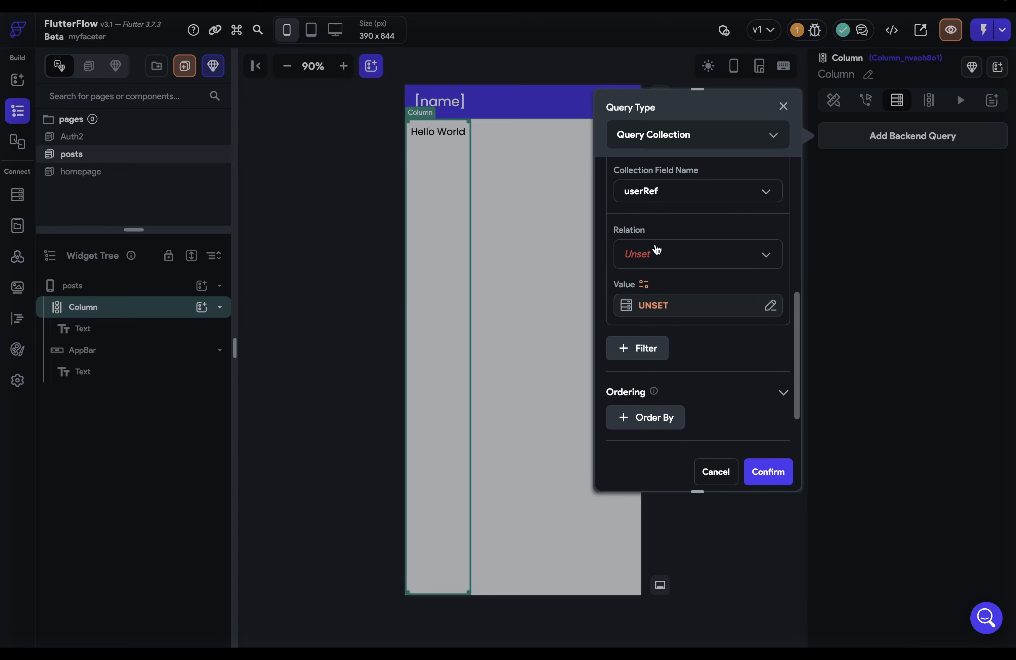
pyautogui.click(654, 252)
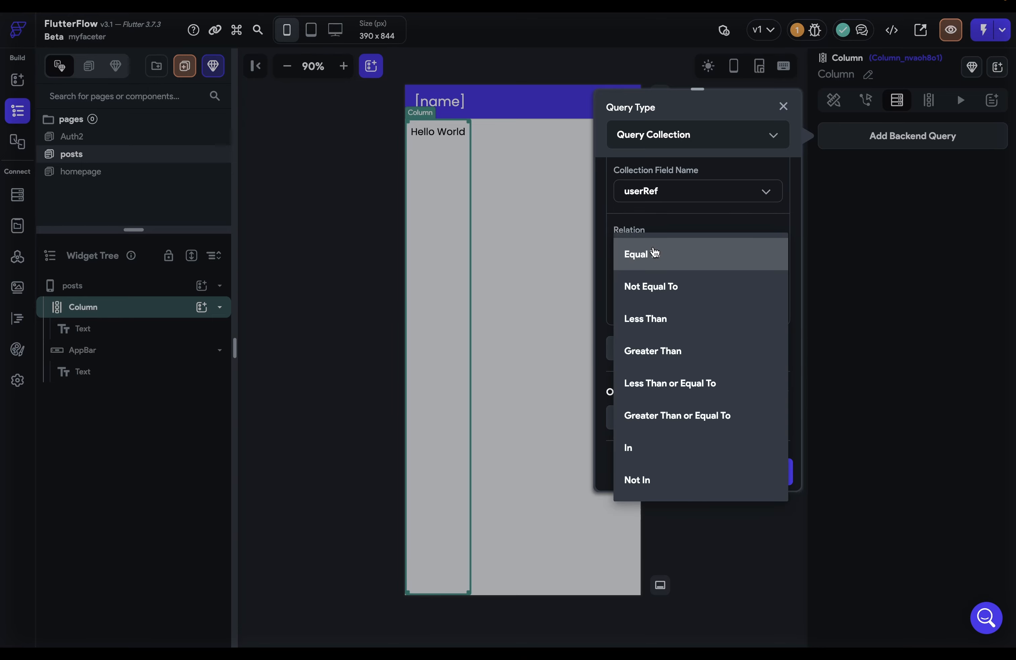
pyautogui.click(654, 253)
pyautogui.click(677, 309)
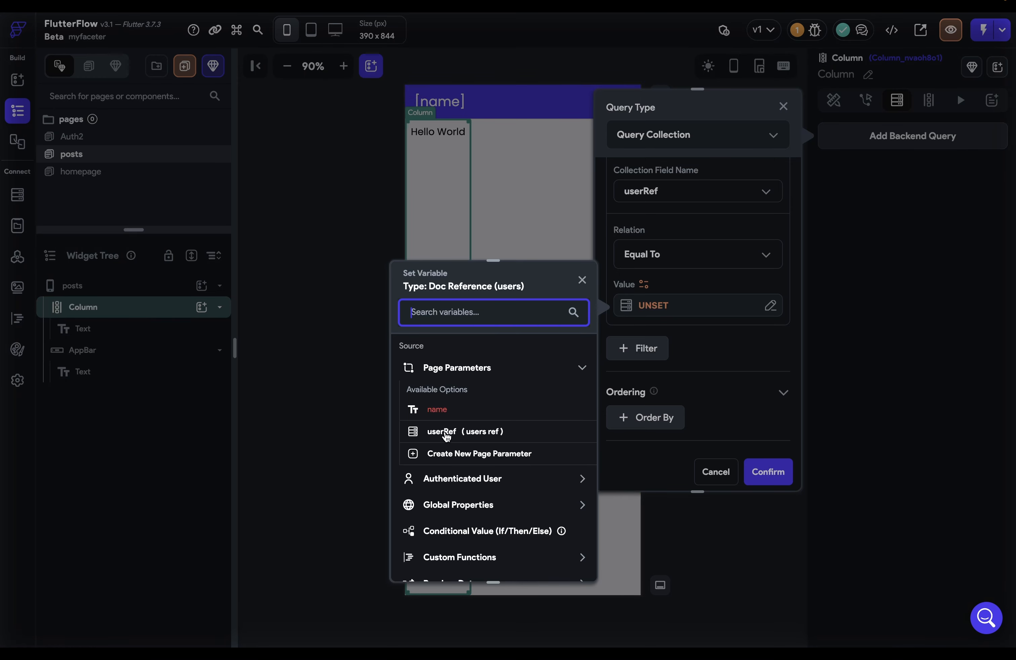
pyautogui.click(445, 432)
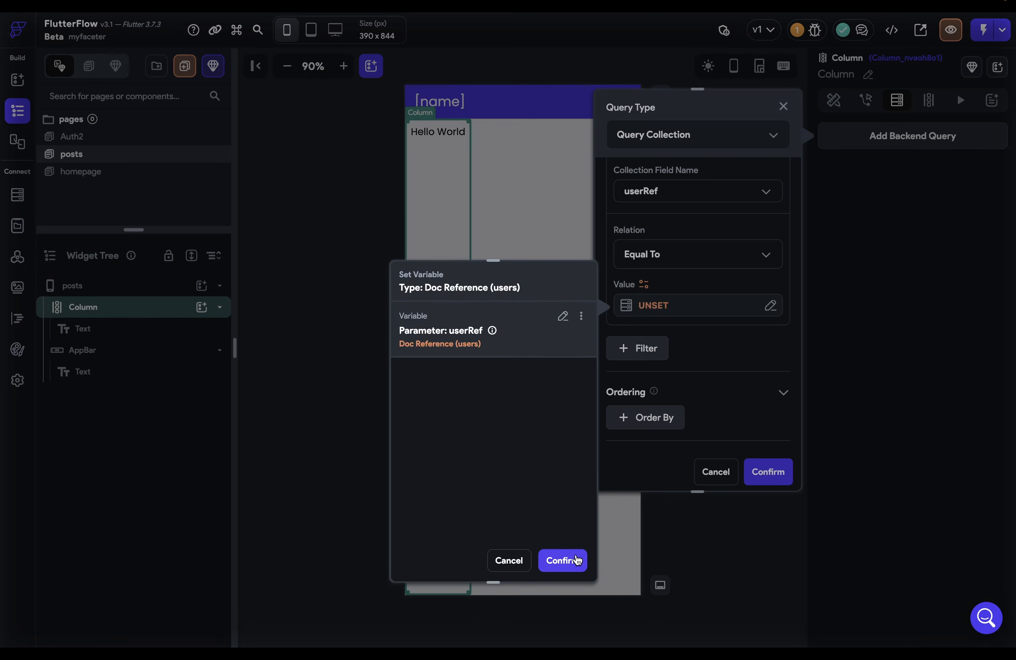
pyautogui.click(561, 558)
pyautogui.click(556, 233)
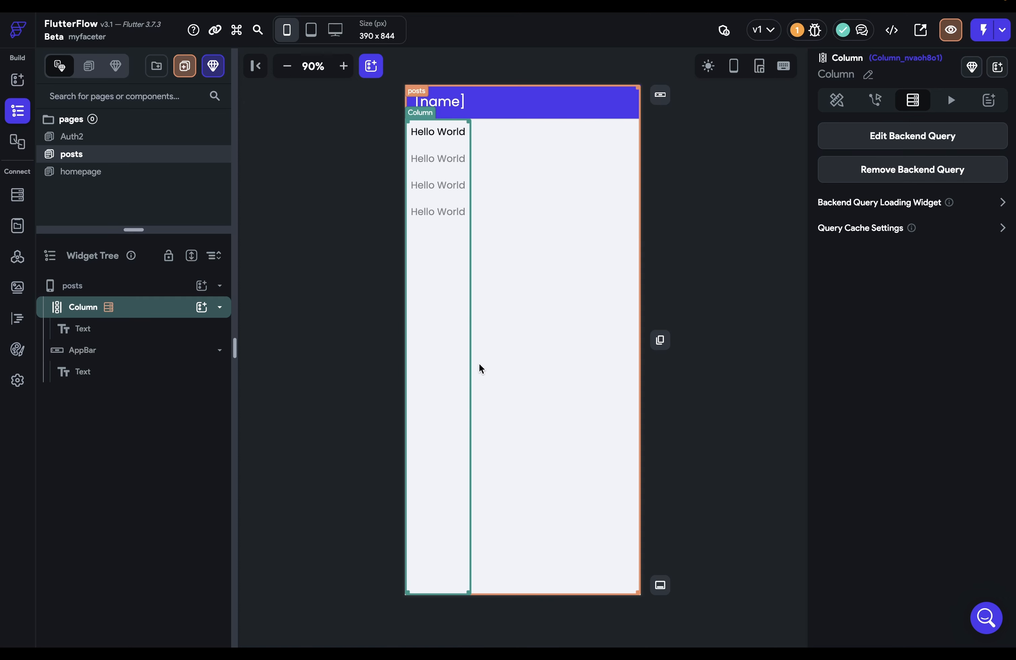
# Bind the list item text to the posts document's text field, then go to homepage
pyautogui.click(434, 136)
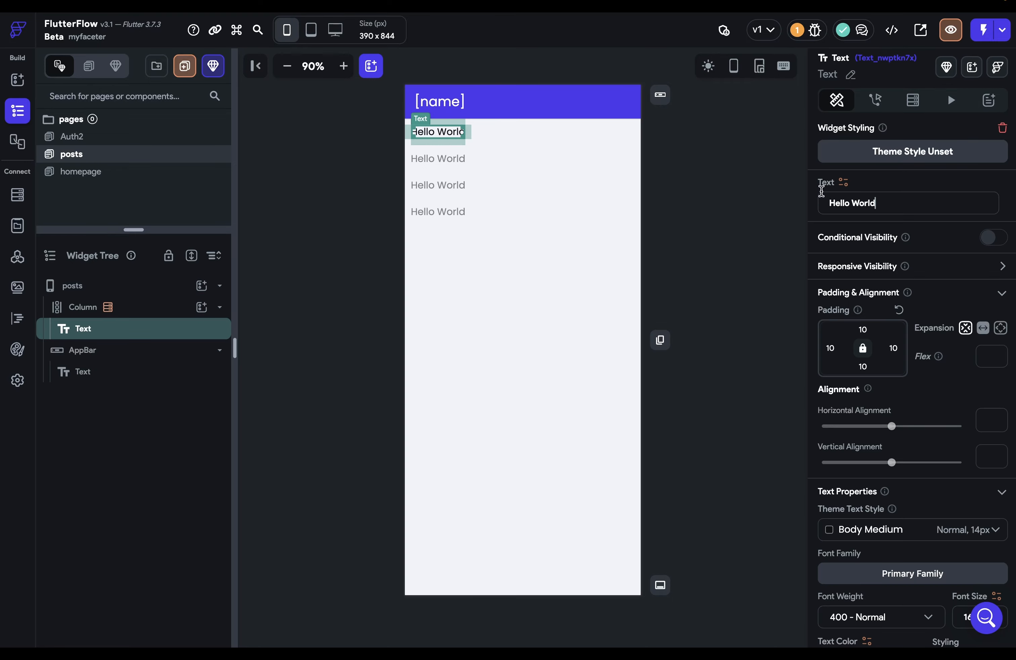
pyautogui.click(843, 182)
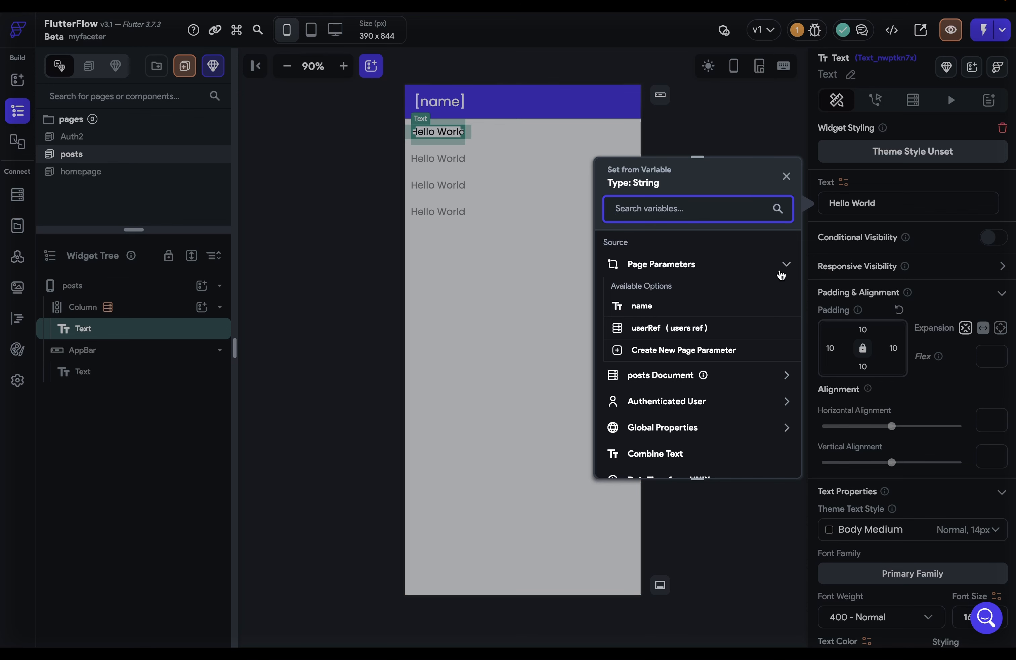
pyautogui.click(787, 265)
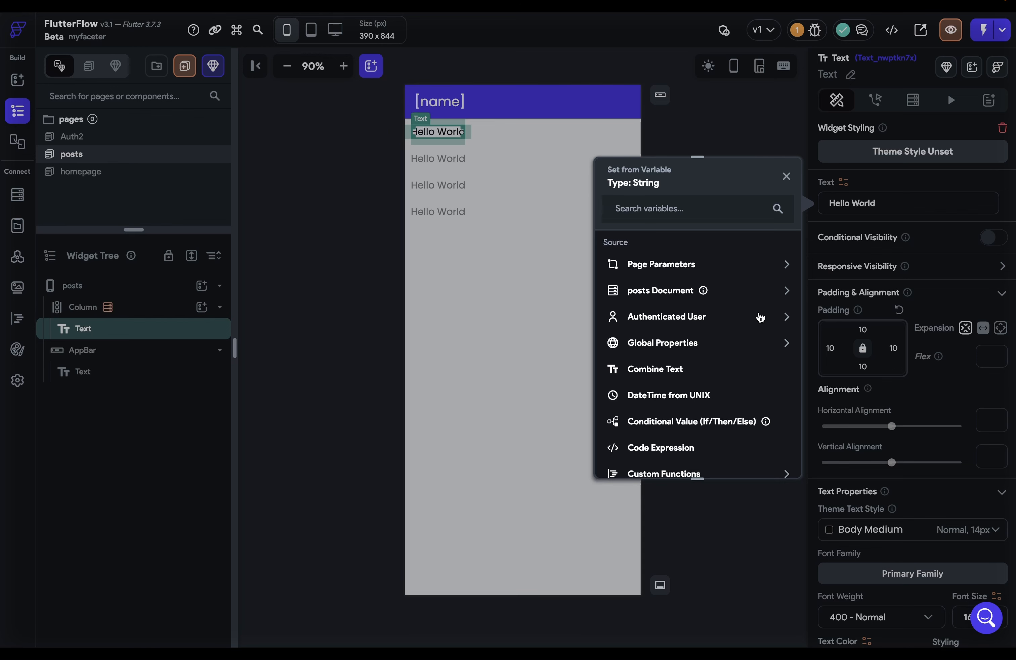
pyautogui.click(785, 292)
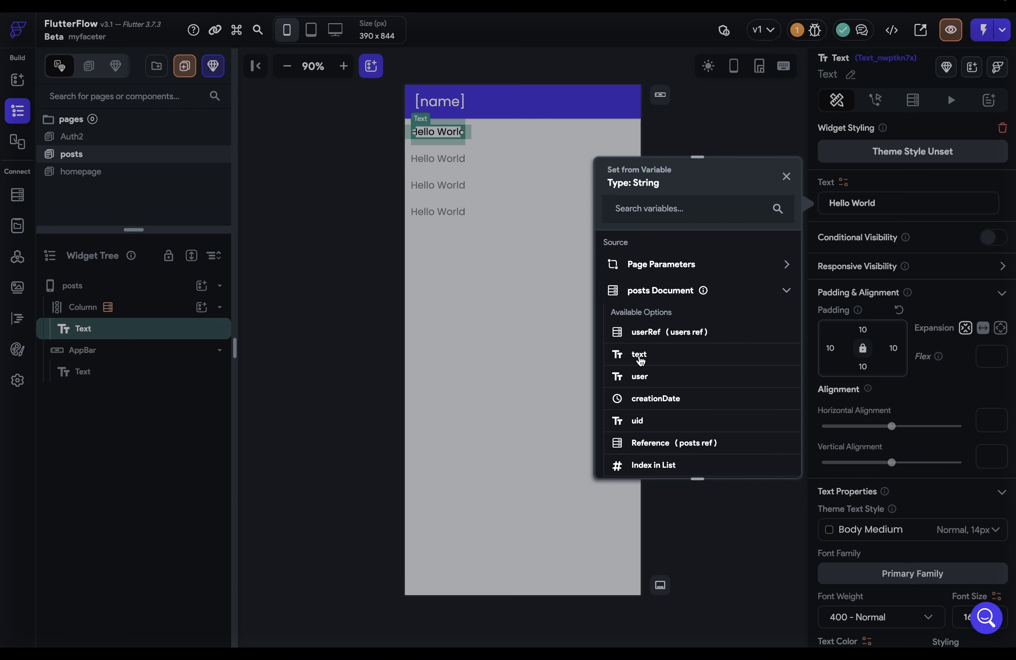
pyautogui.click(640, 356)
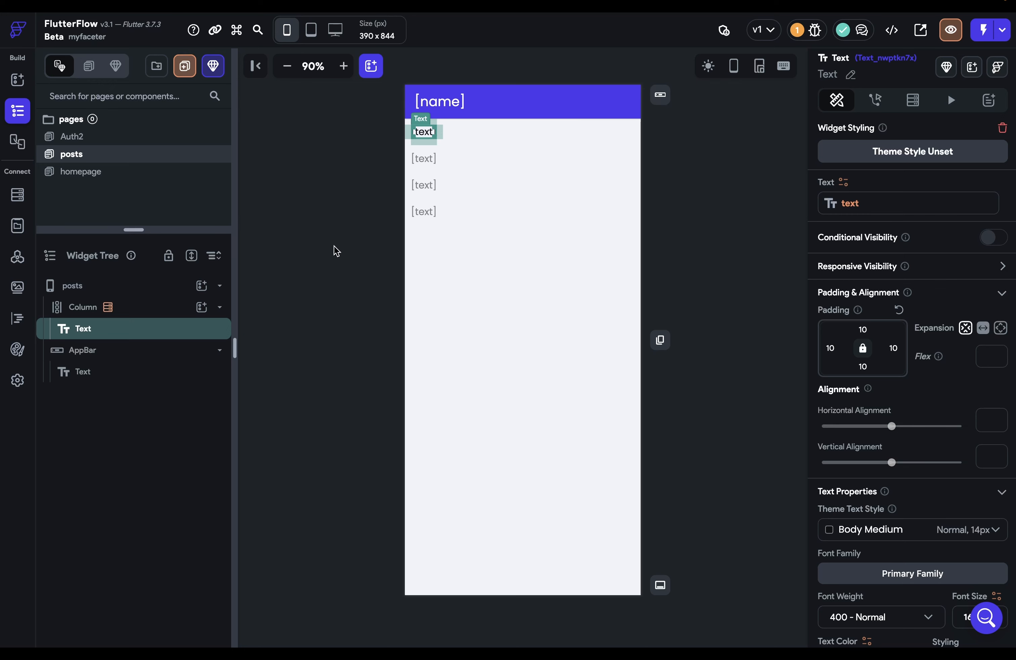
pyautogui.click(65, 173)
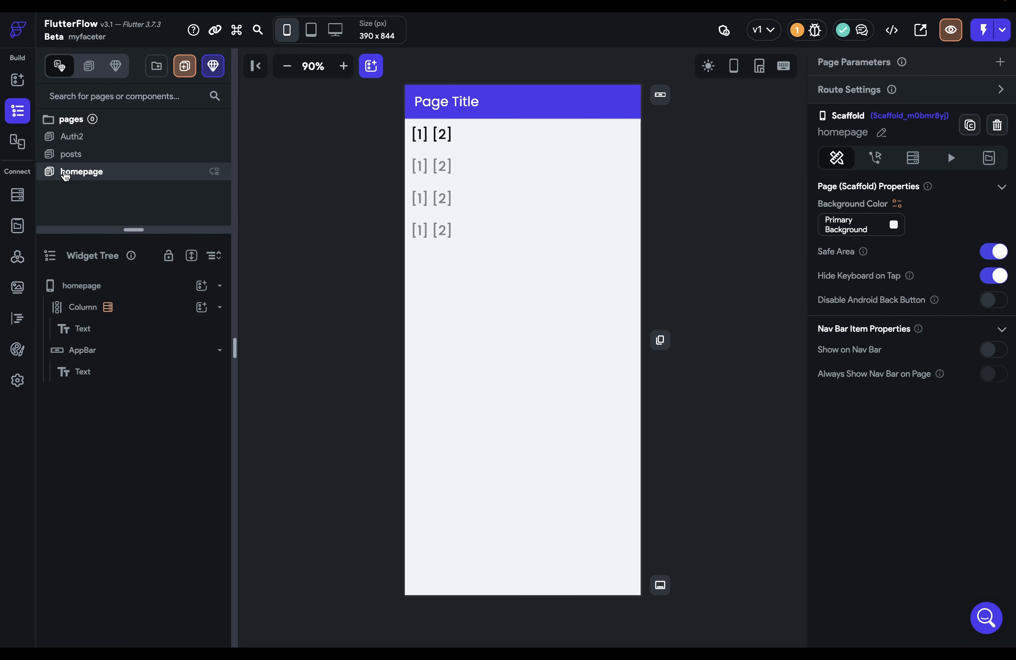
# Give the homepage's first name text an On Tap action navigating to posts
pyautogui.click(433, 141)
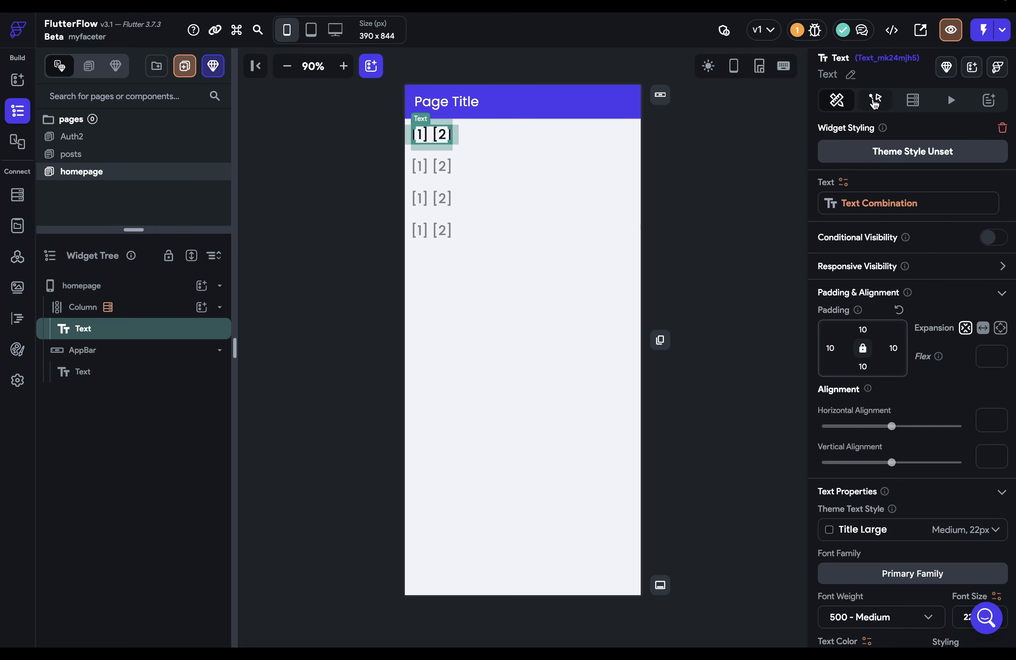
pyautogui.click(874, 102)
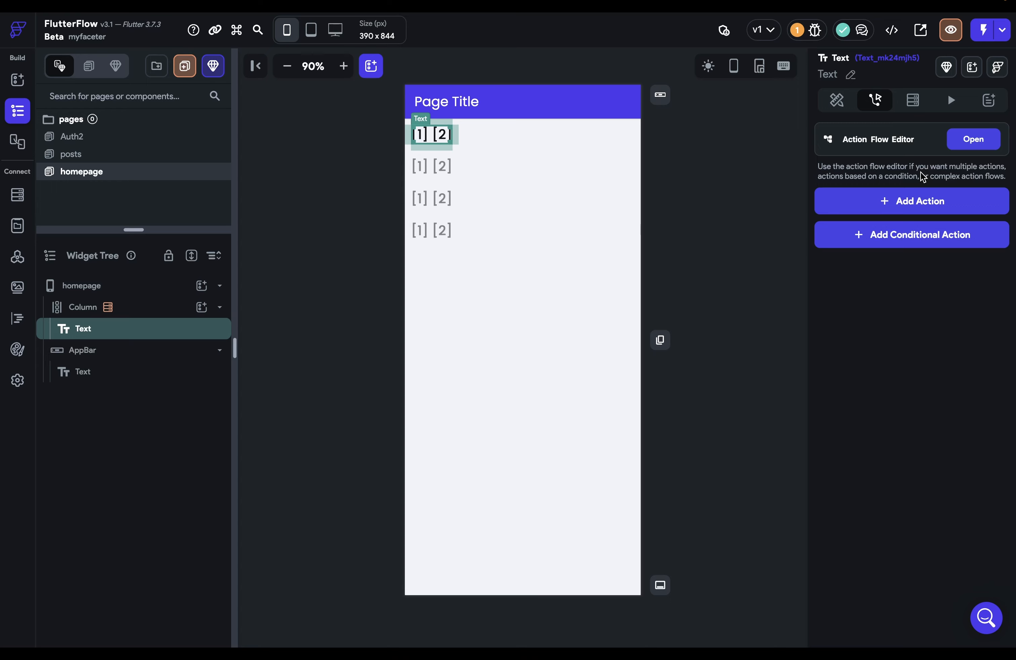
pyautogui.click(910, 201)
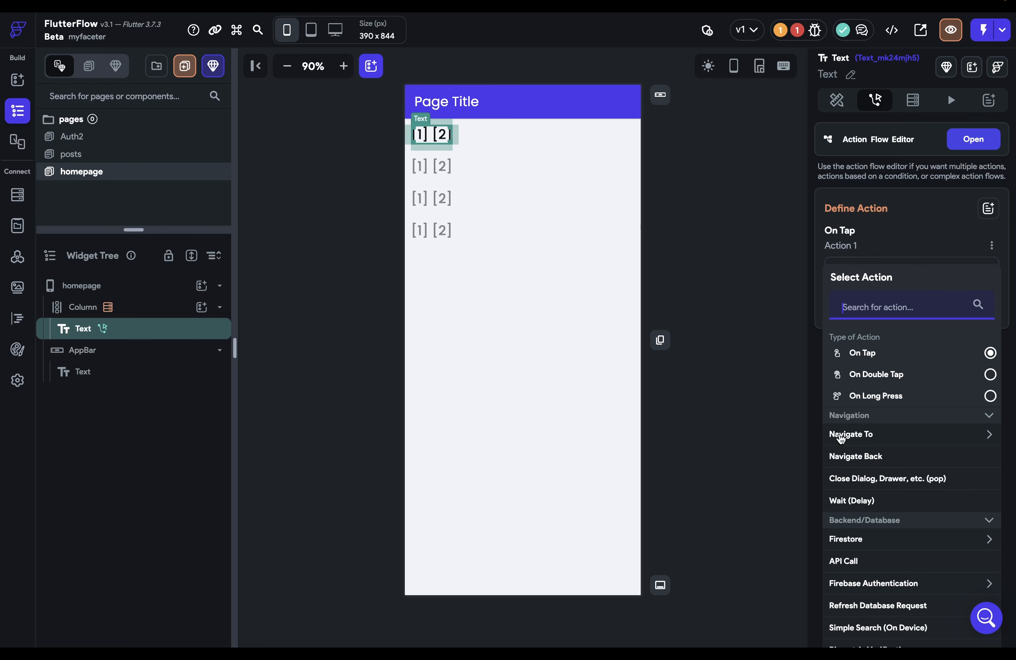
pyautogui.click(987, 435)
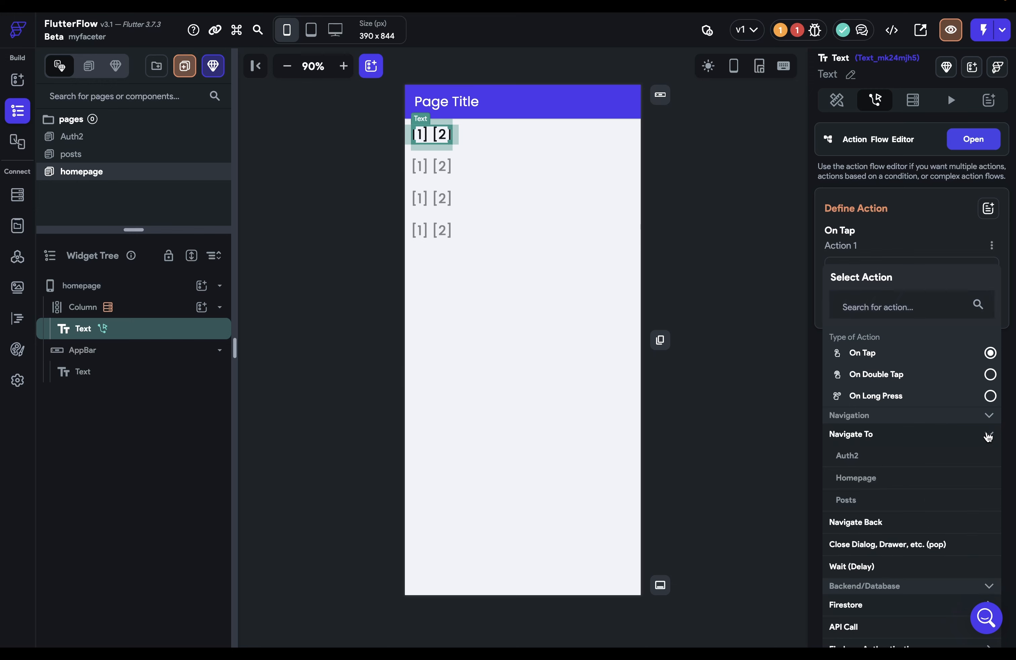
pyautogui.click(848, 499)
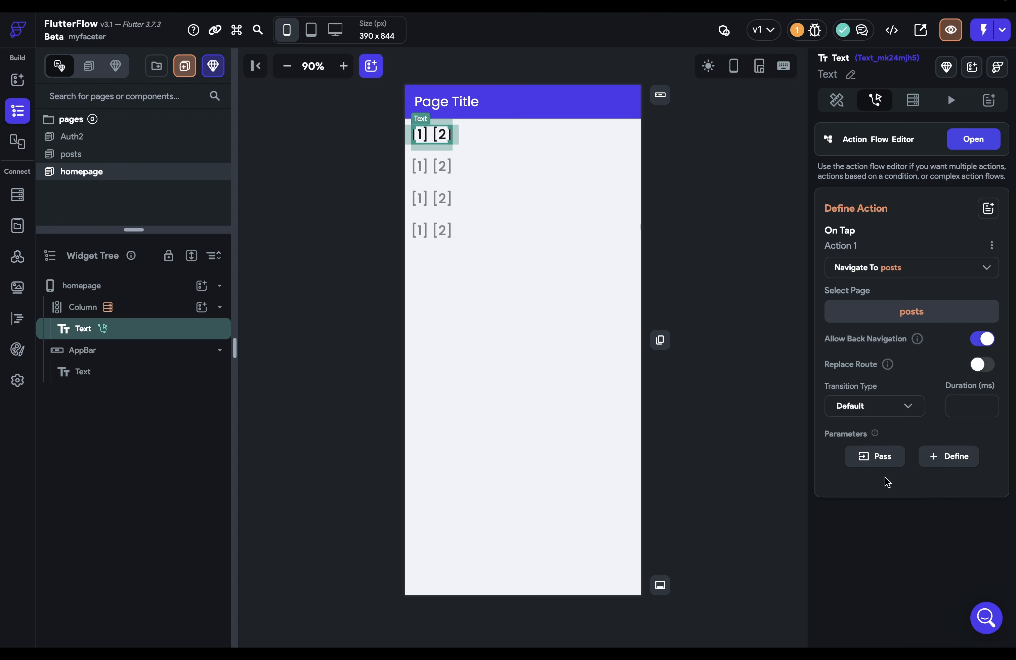
# Pass both name and userRef parameters in the navigate-to-posts action
pyautogui.click(875, 458)
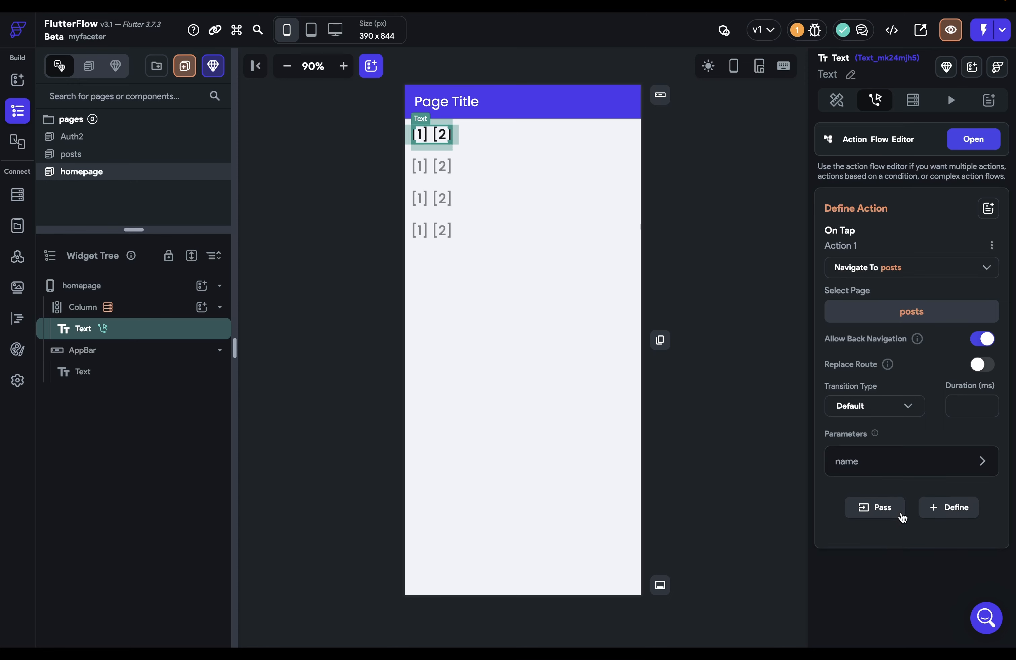
pyautogui.click(878, 517)
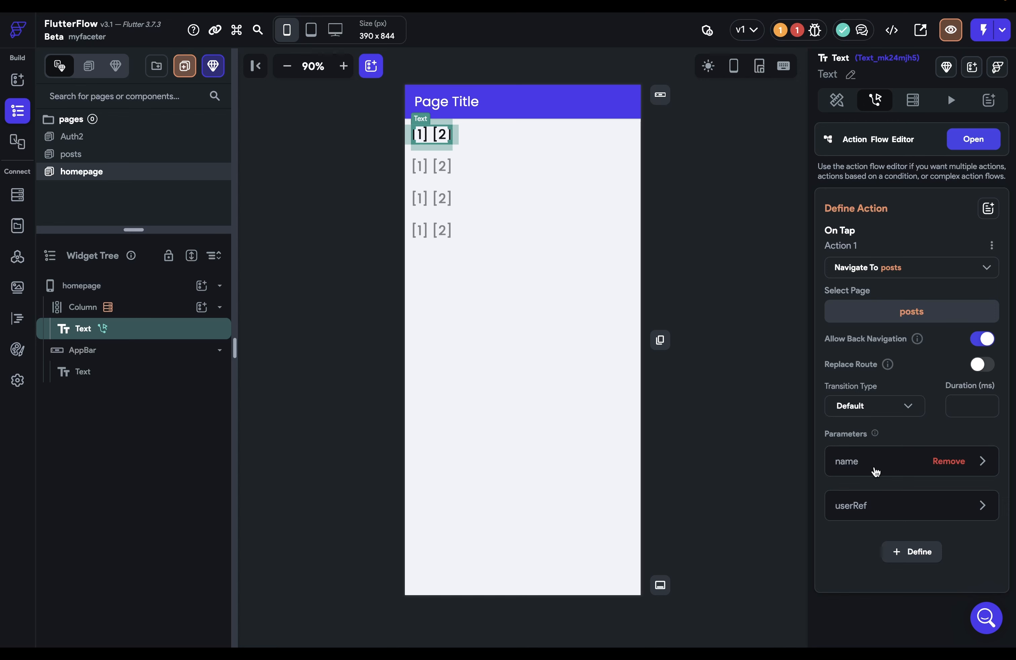
pyautogui.click(982, 462)
# Browse the users document fields for the name value without choosing one
pyautogui.scroll(-3, 893, 490)
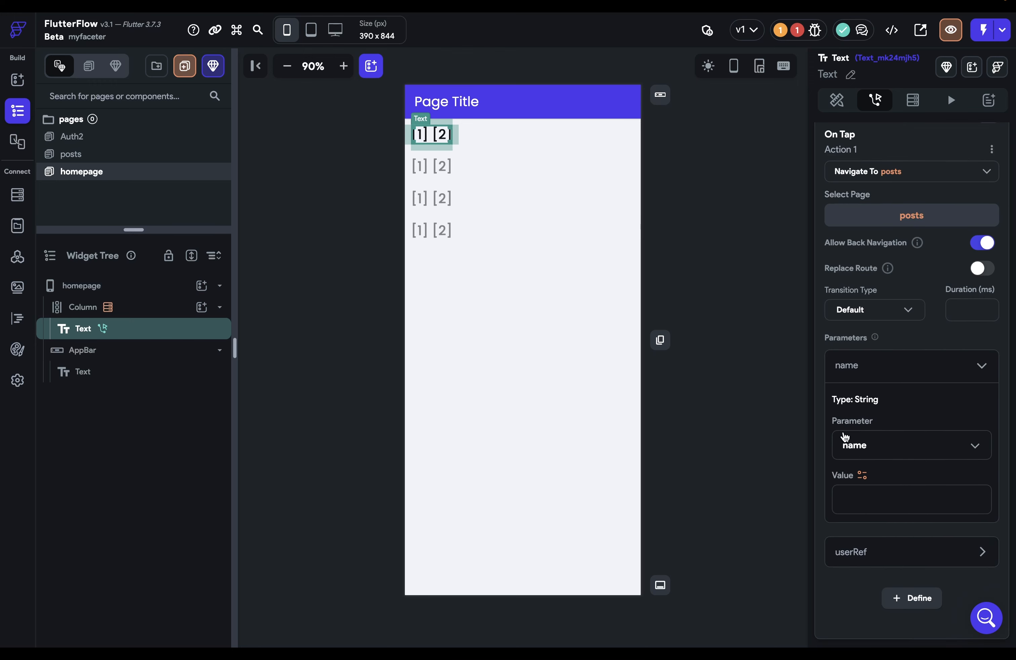
pyautogui.click(865, 499)
pyautogui.click(862, 476)
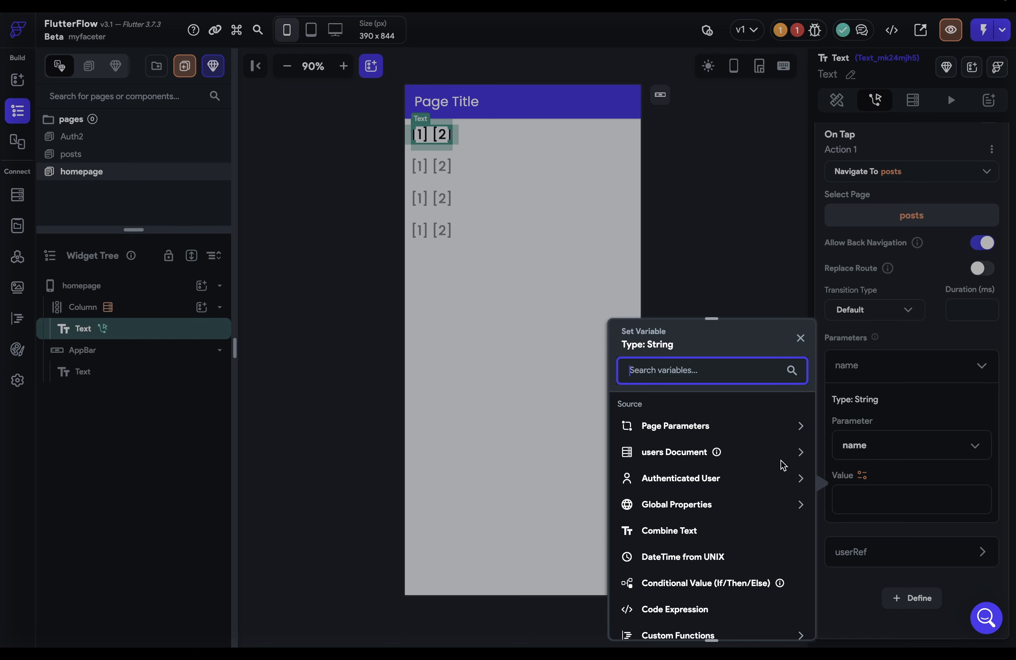
pyautogui.click(799, 452)
pyautogui.scroll(-2, 780, 526)
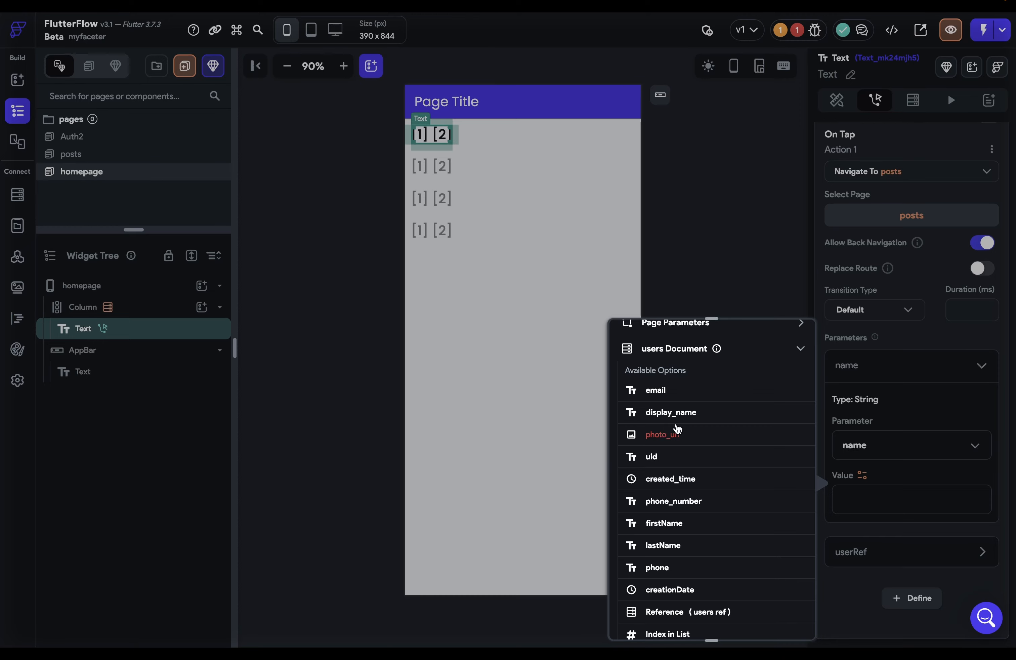
pyautogui.click(729, 247)
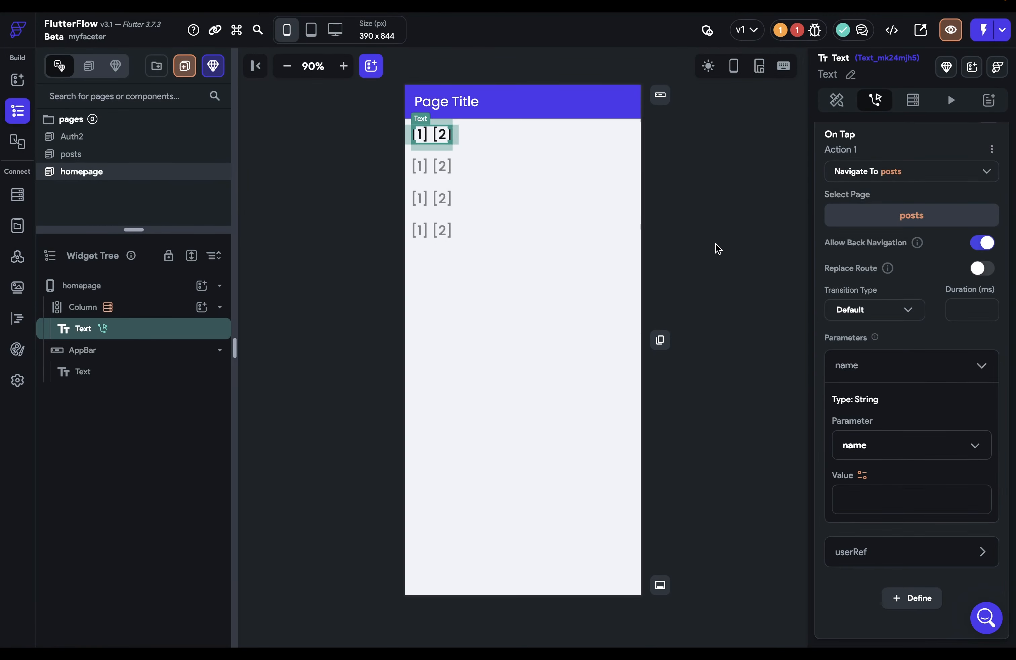
# Copy the text widget's firstName lastName Combine Text variable
pyautogui.click(840, 109)
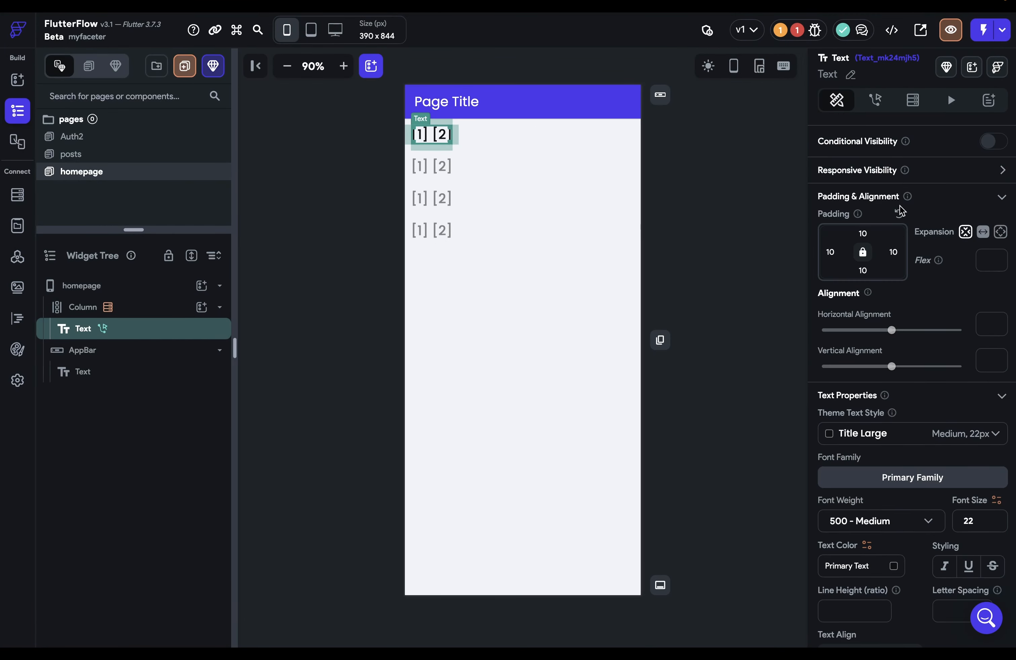
pyautogui.click(843, 182)
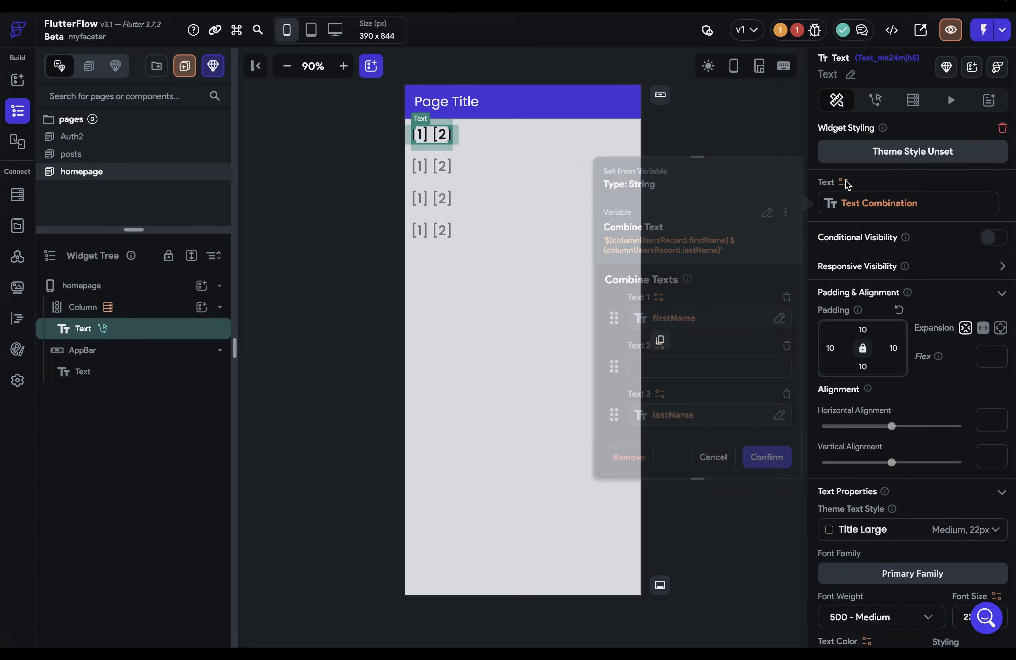
pyautogui.click(785, 212)
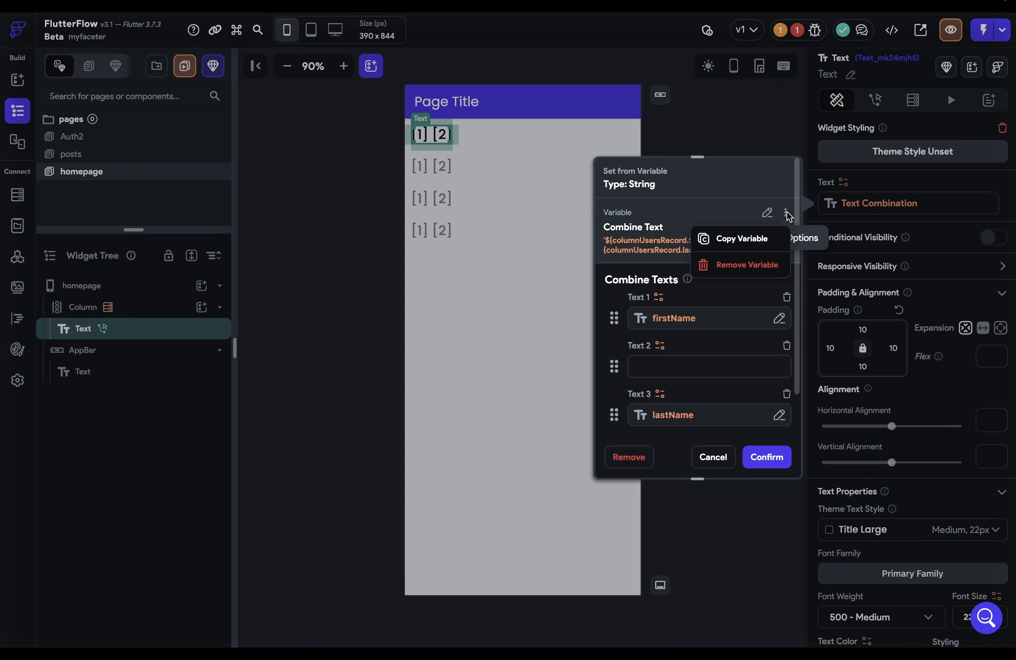
pyautogui.click(756, 243)
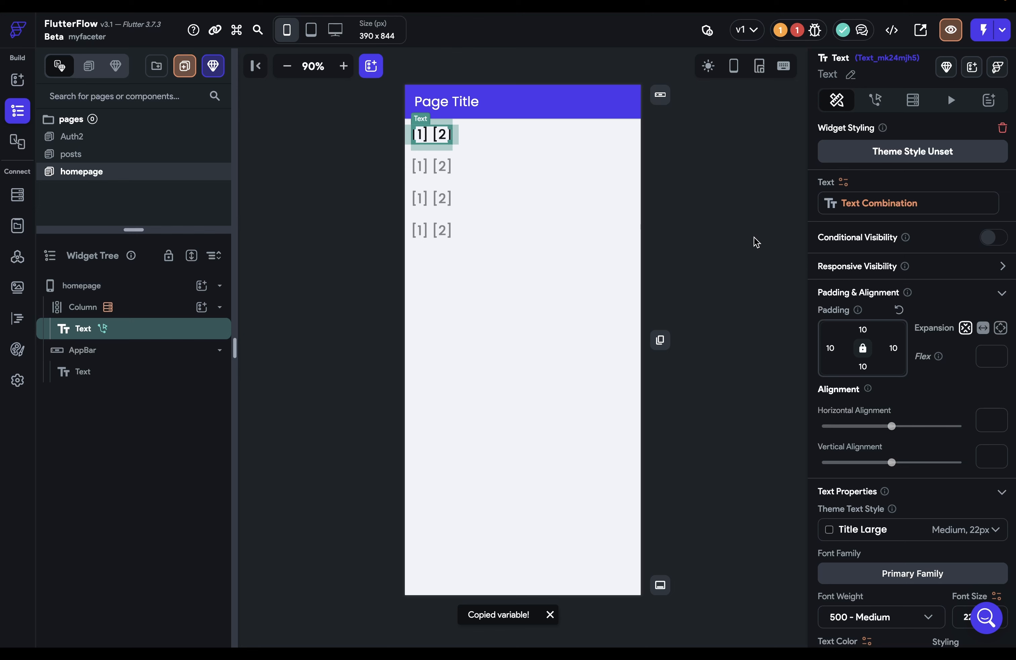
# Paste the combined firstName lastName variable as the name parameter's value and confirm
pyautogui.click(876, 102)
pyautogui.click(993, 462)
pyautogui.scroll(-3, 990, 461)
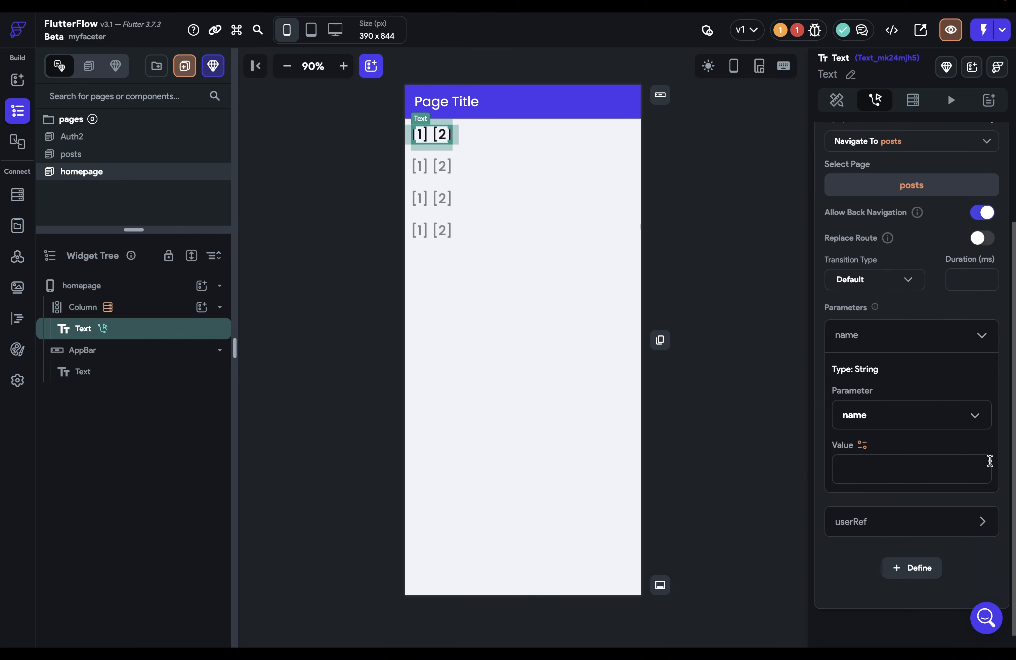
pyautogui.click(863, 431)
pyautogui.click(784, 339)
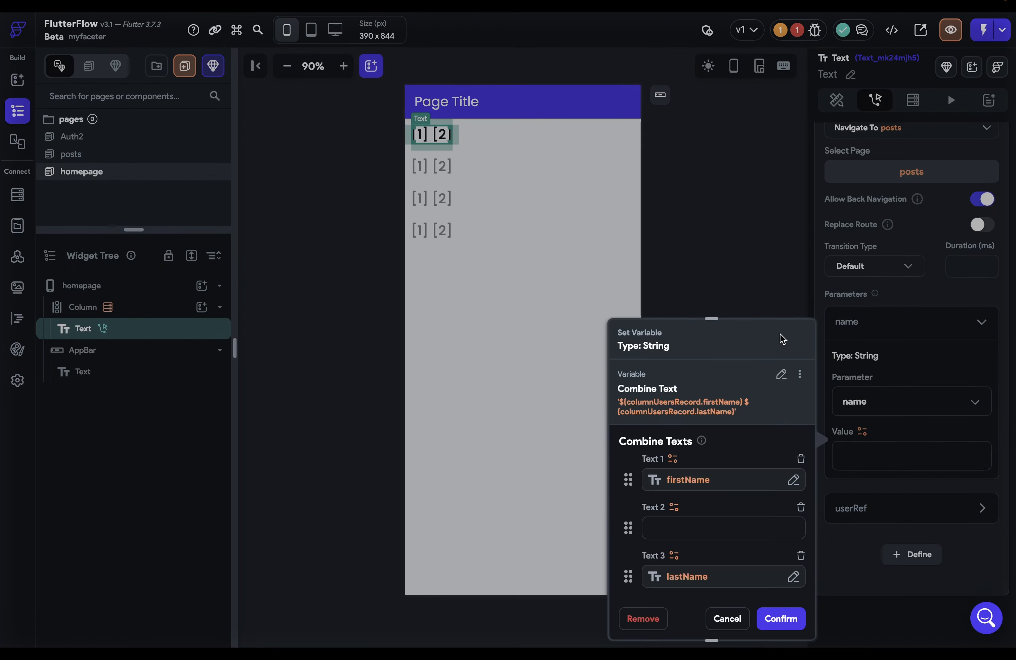
pyautogui.click(874, 452)
pyautogui.click(874, 455)
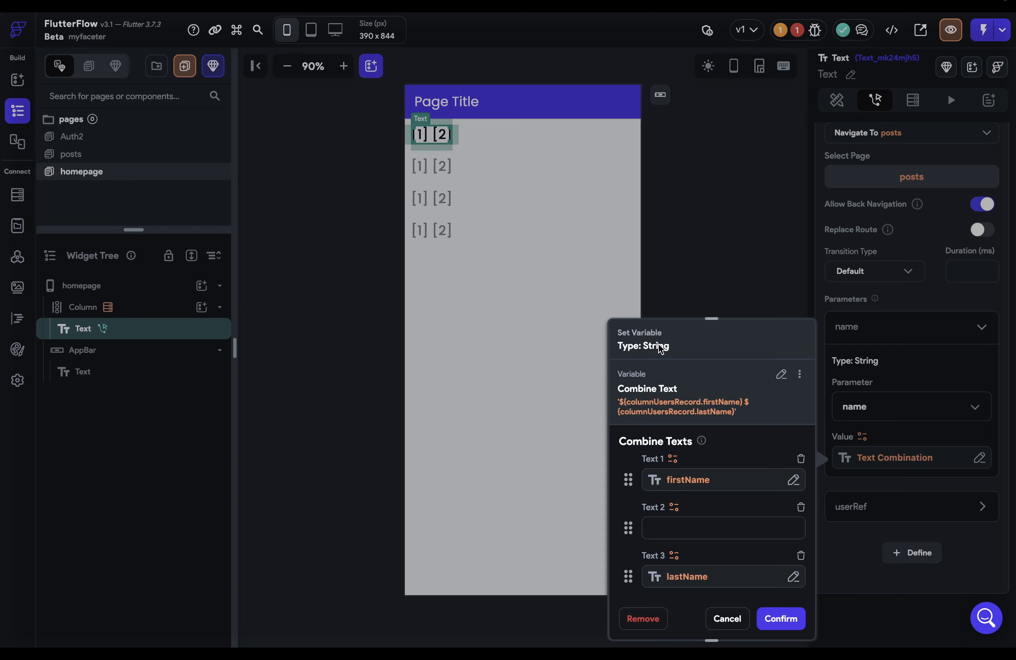
pyautogui.click(794, 616)
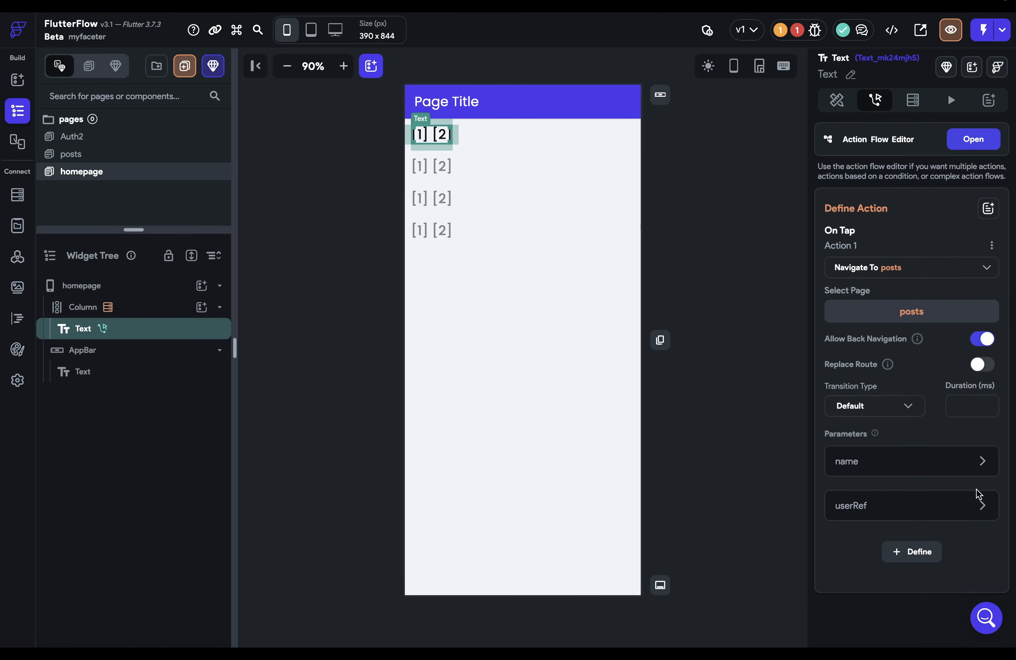
# Set the userRef value to the users document's Reference and confirm
pyautogui.click(983, 507)
pyautogui.scroll(-3, 897, 533)
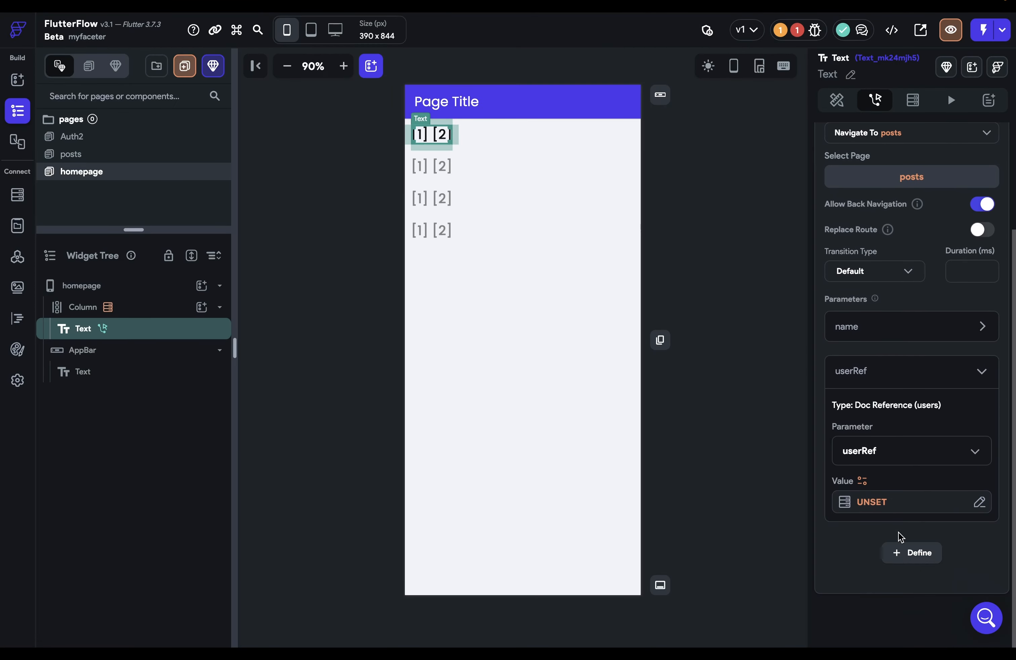
pyautogui.click(884, 509)
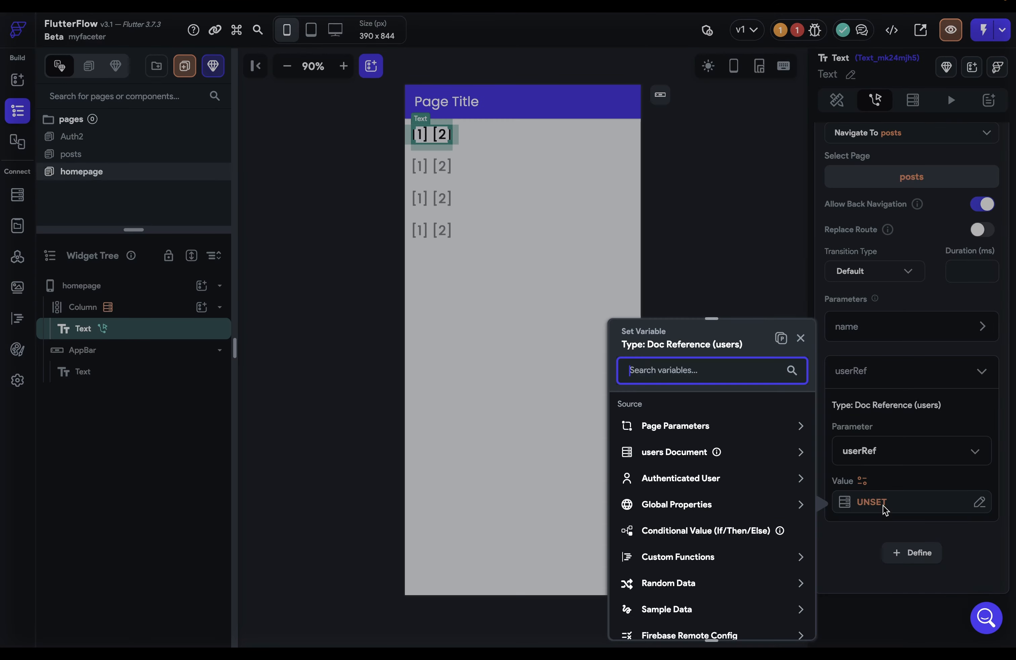
pyautogui.click(694, 453)
pyautogui.scroll(-1, 700, 508)
pyautogui.scroll(-2, 699, 502)
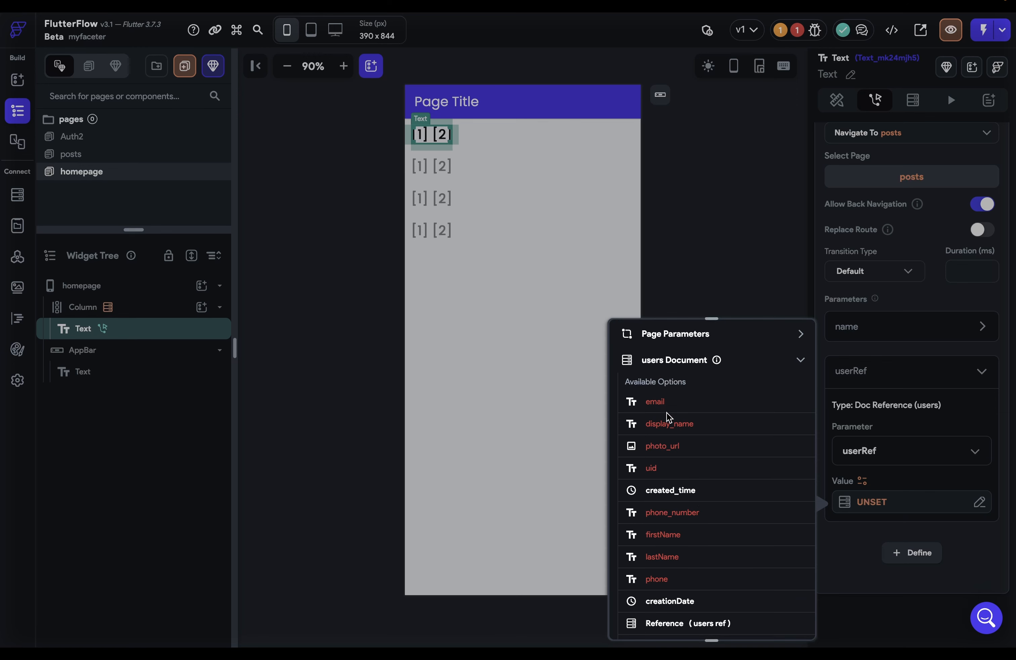
pyautogui.scroll(-2, 717, 516)
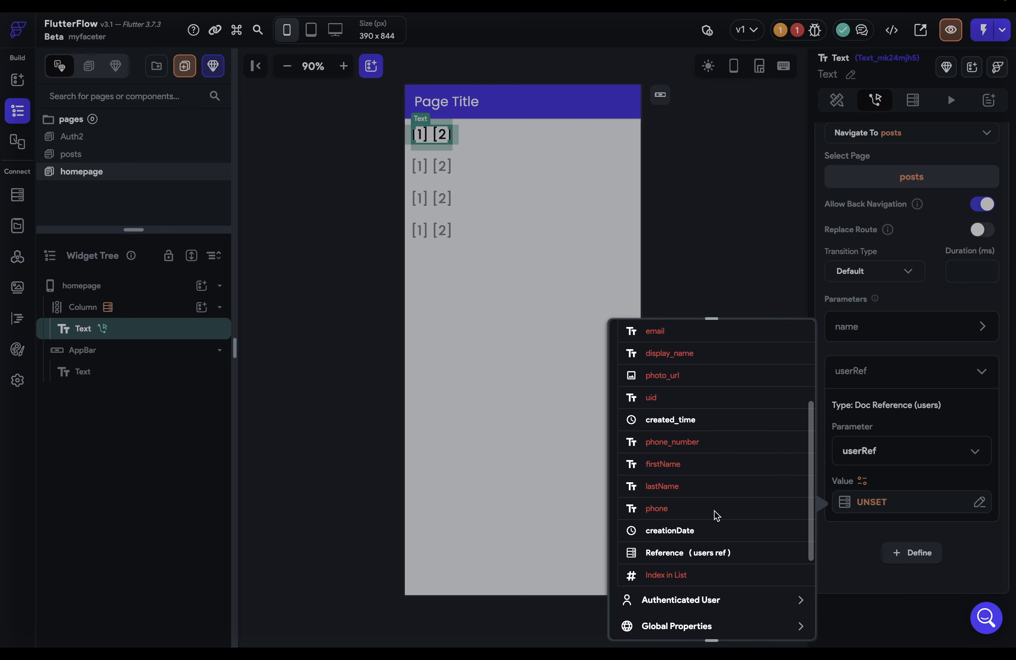
pyautogui.click(693, 555)
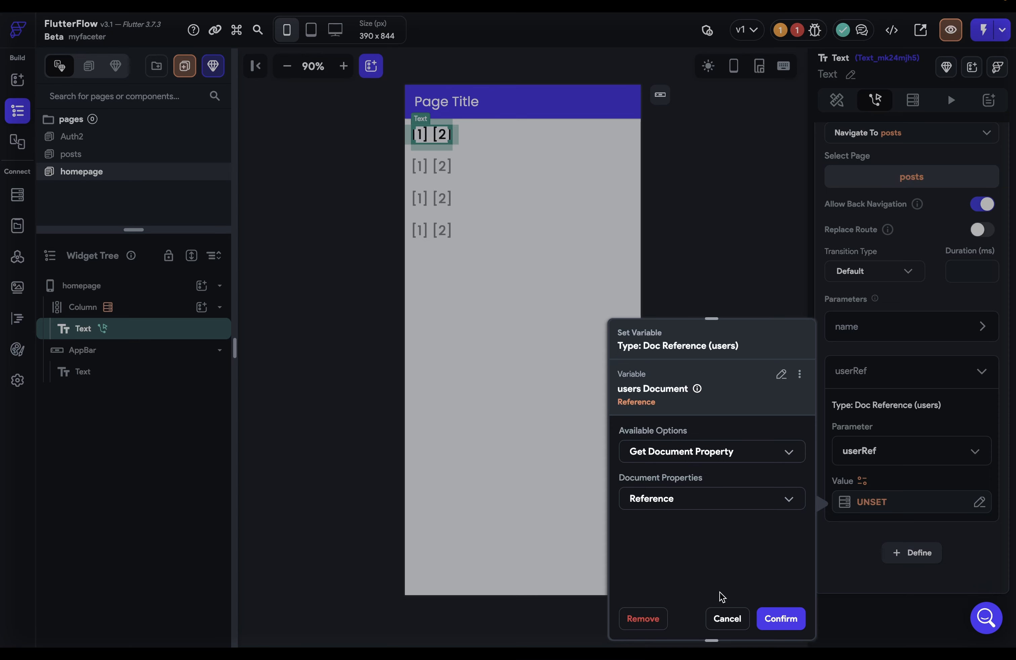
pyautogui.click(781, 618)
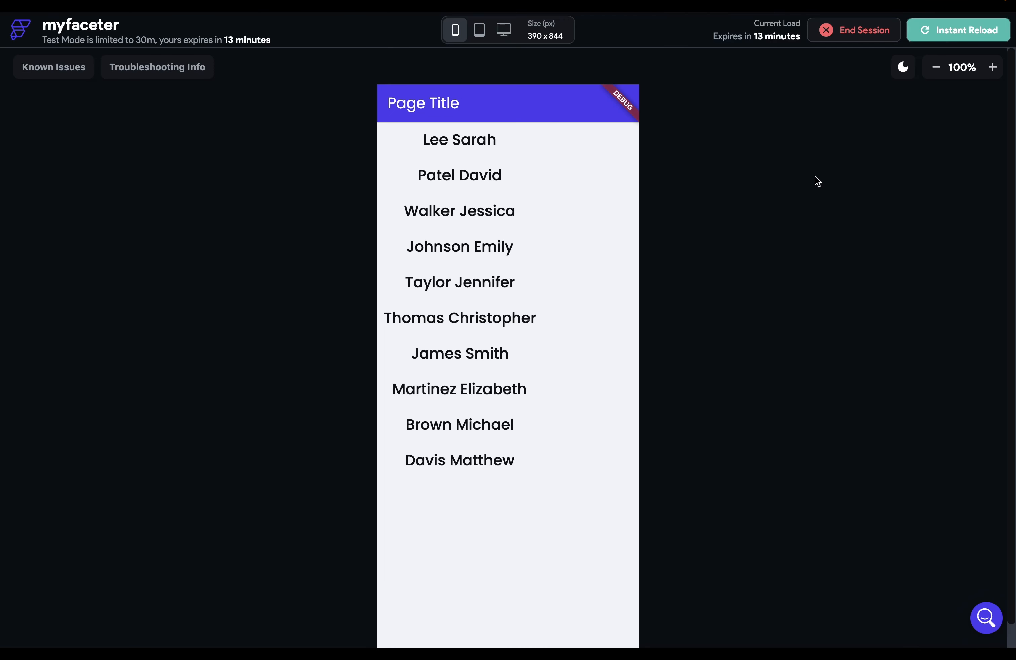
pyautogui.click(504, 271)
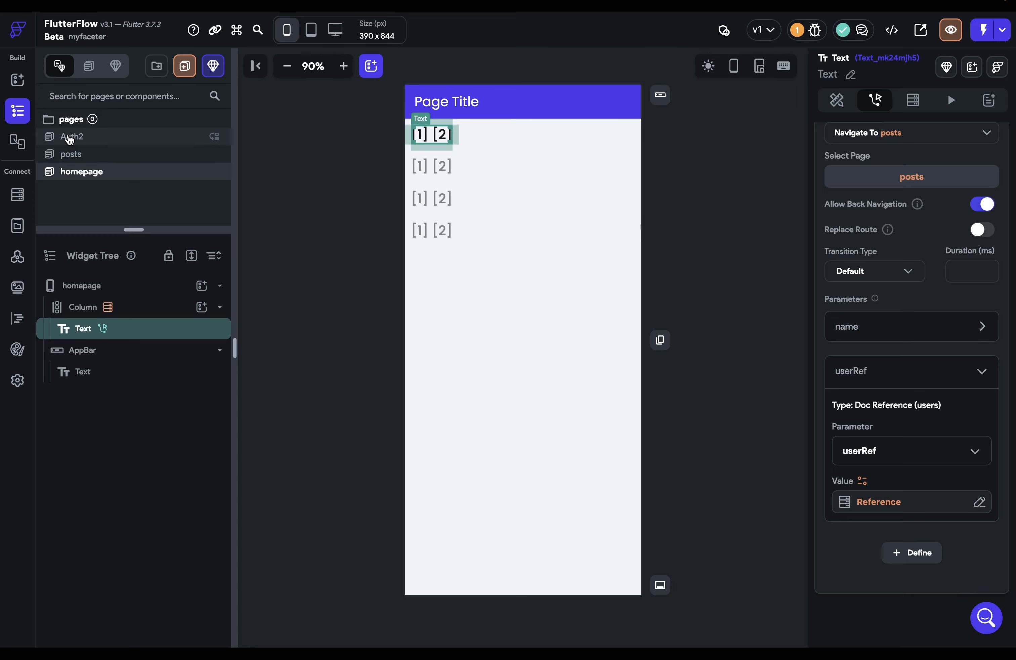
# Add a Firebase Create Account action to Auth2's Get Started button
pyautogui.click(70, 137)
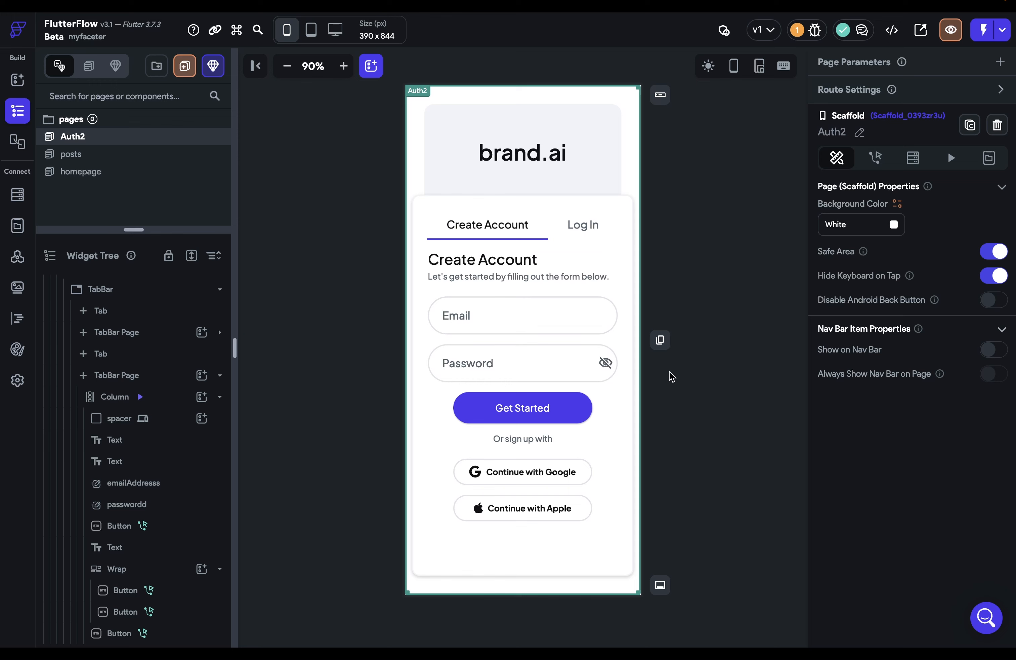
pyautogui.click(511, 411)
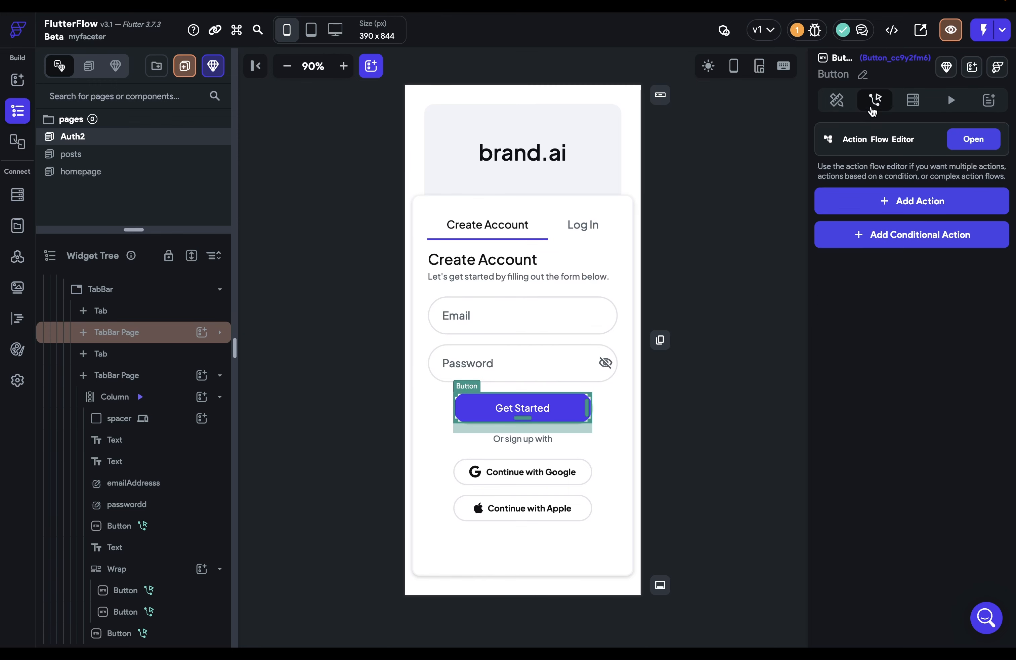
pyautogui.click(918, 202)
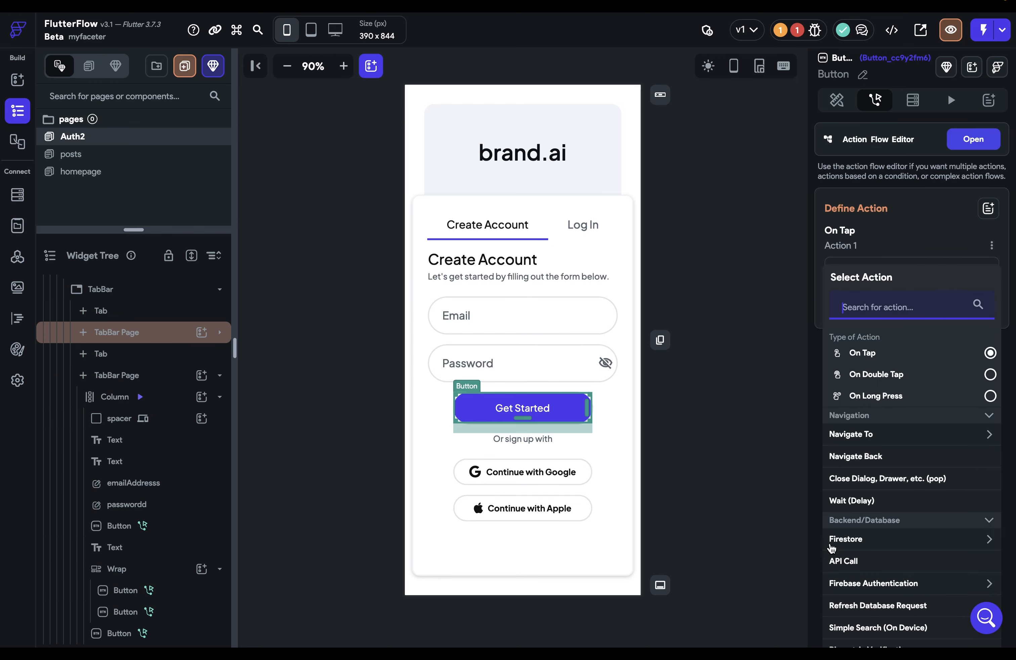
pyautogui.click(989, 584)
pyautogui.scroll(-2, 926, 574)
pyautogui.scroll(-2, 925, 573)
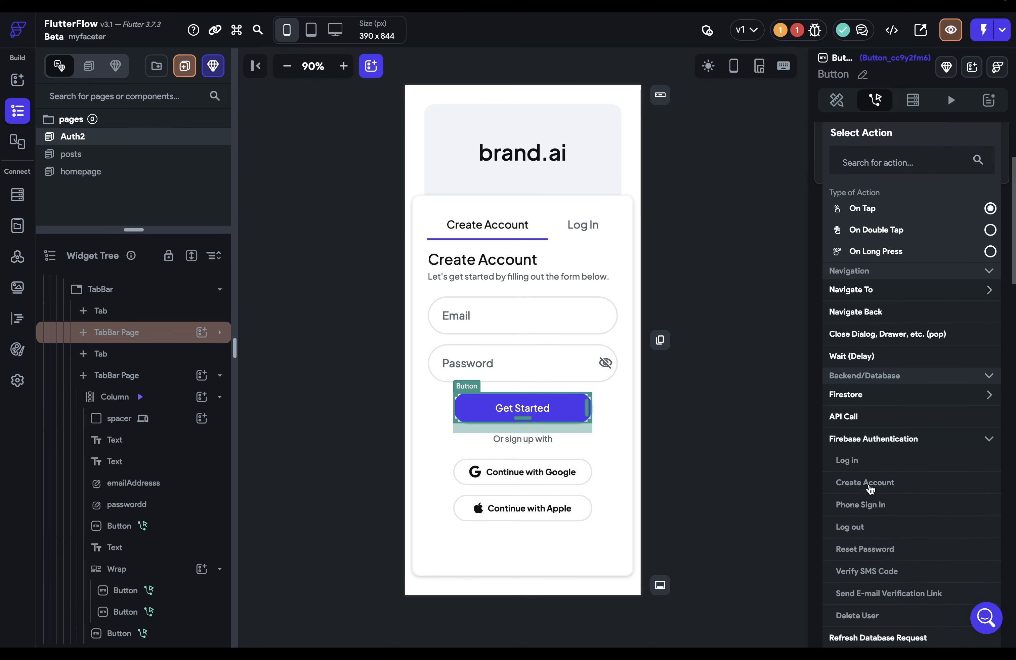
pyautogui.click(857, 481)
# Set the Create Account provider to Email with emailAddress as the email field
pyautogui.click(896, 314)
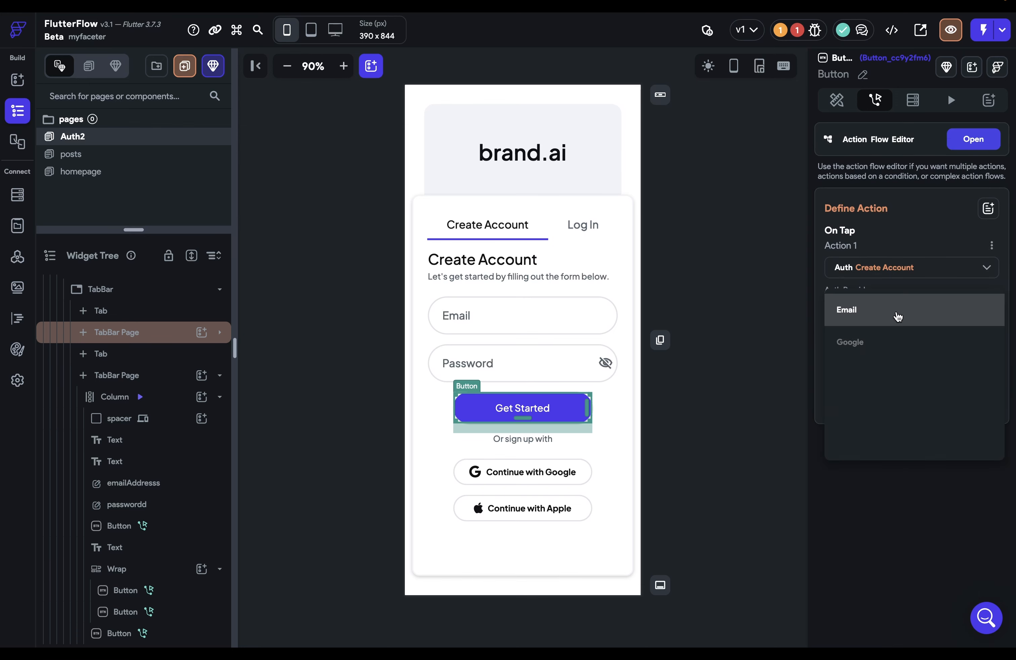
pyautogui.click(851, 316)
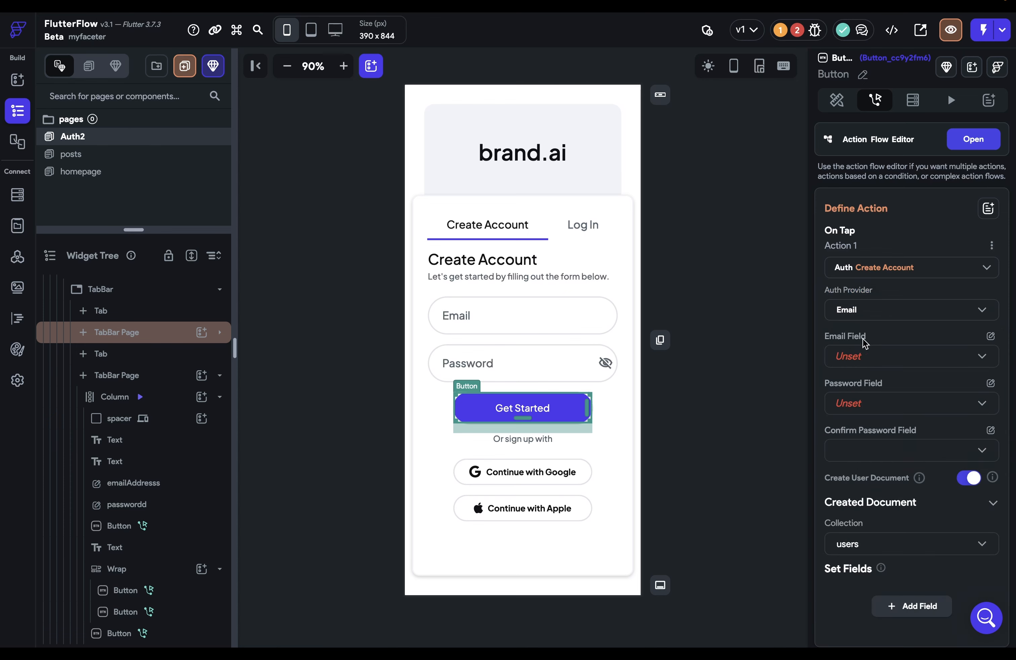
pyautogui.click(871, 363)
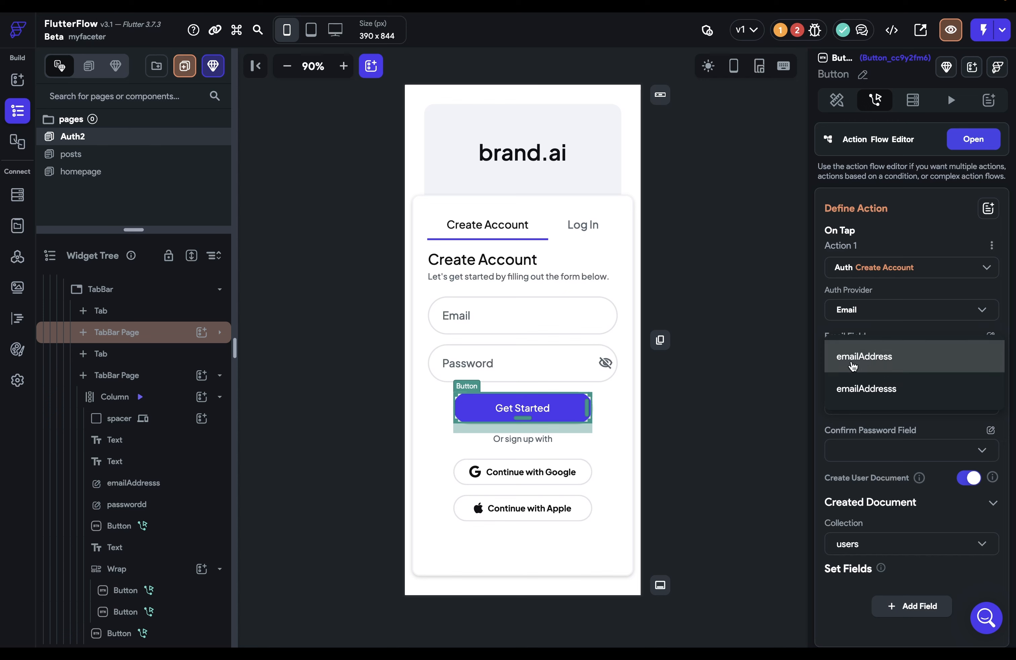
pyautogui.click(854, 362)
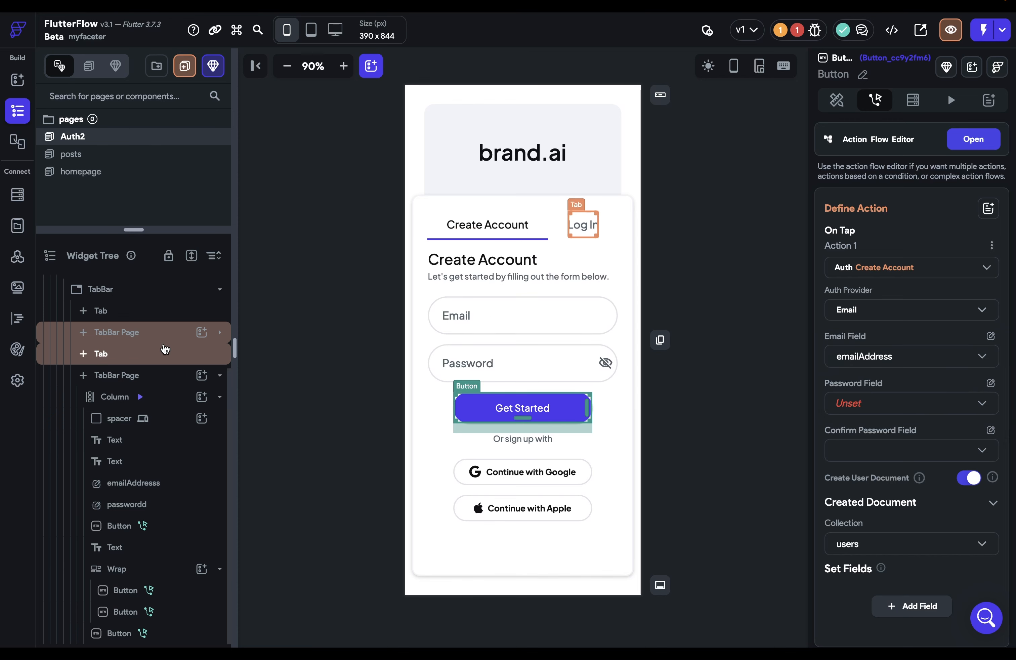
# Set the Get Started action's Password Field to the password text field
pyautogui.click(219, 332)
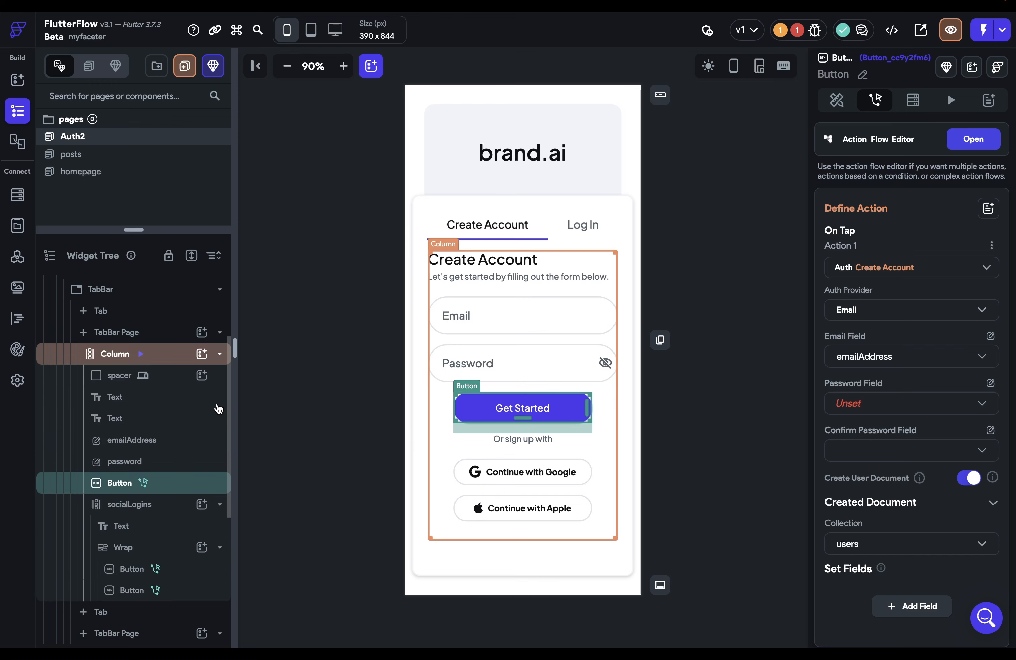
pyautogui.click(461, 325)
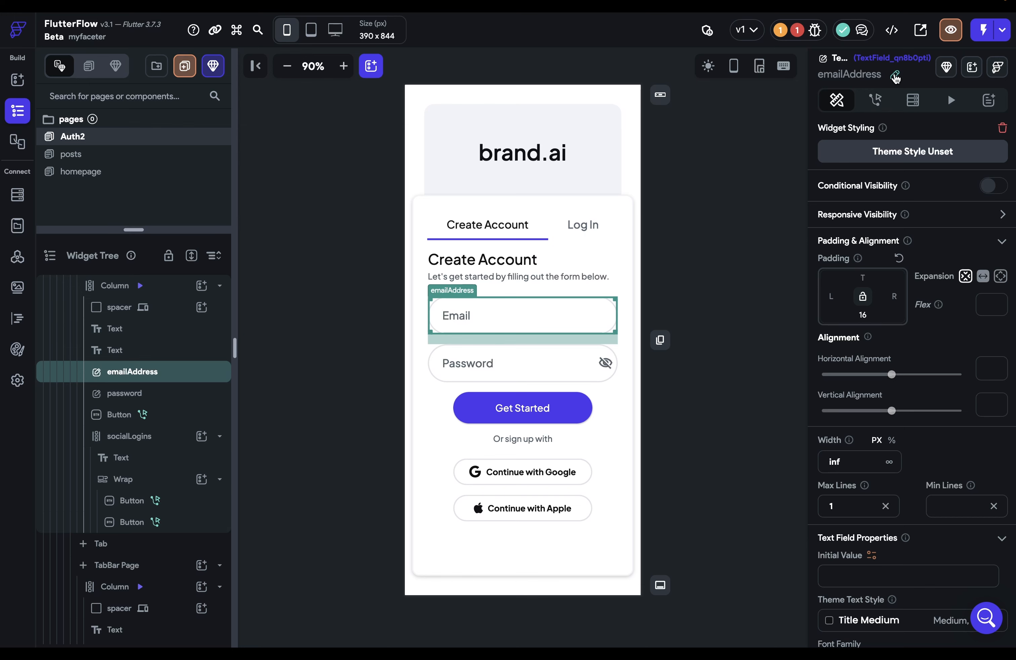
pyautogui.click(561, 405)
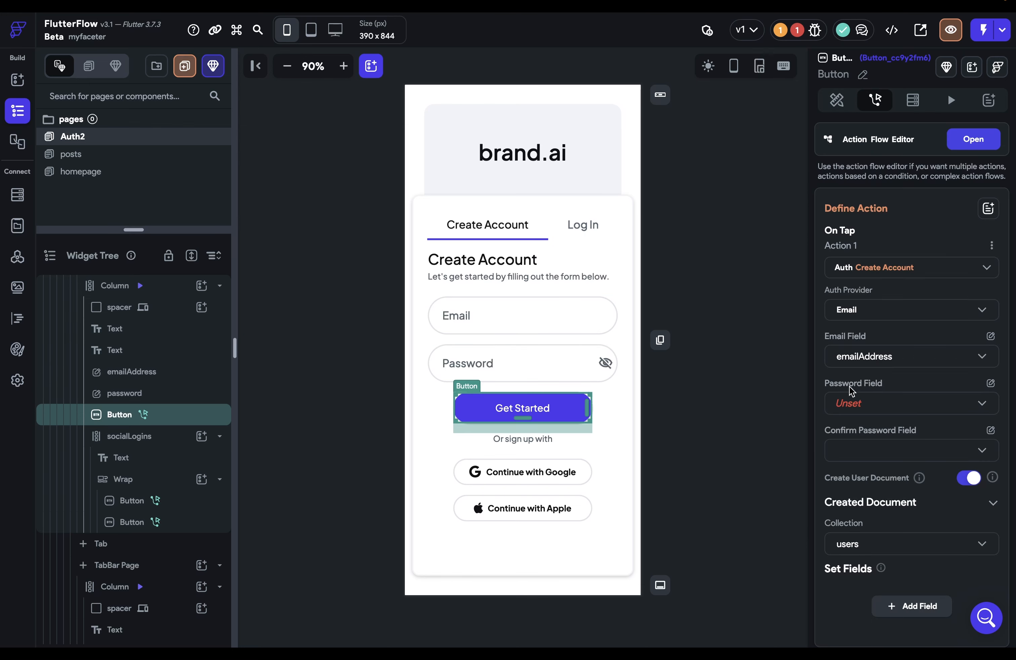
pyautogui.click(875, 410)
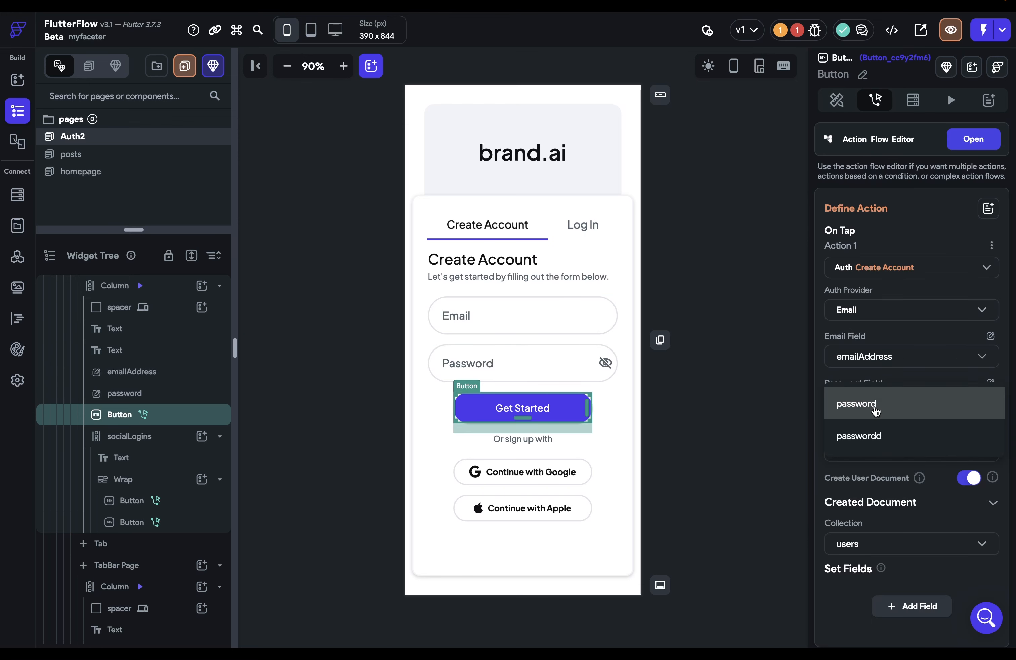
pyautogui.click(892, 410)
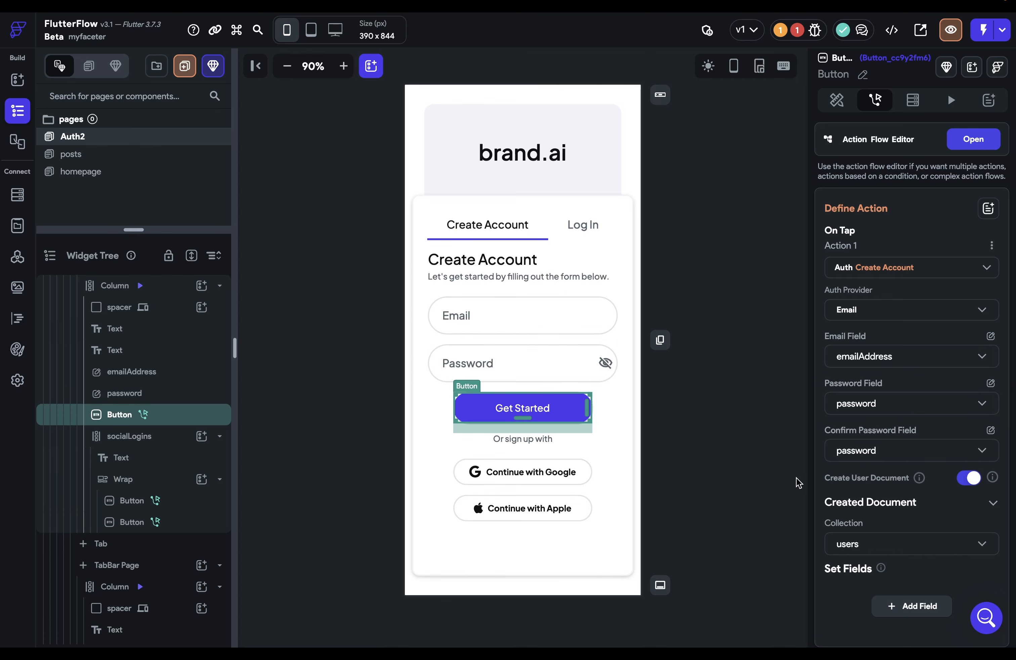
# Duplicate the password text field and rename the copy passwordConfirm
pyautogui.click(554, 373)
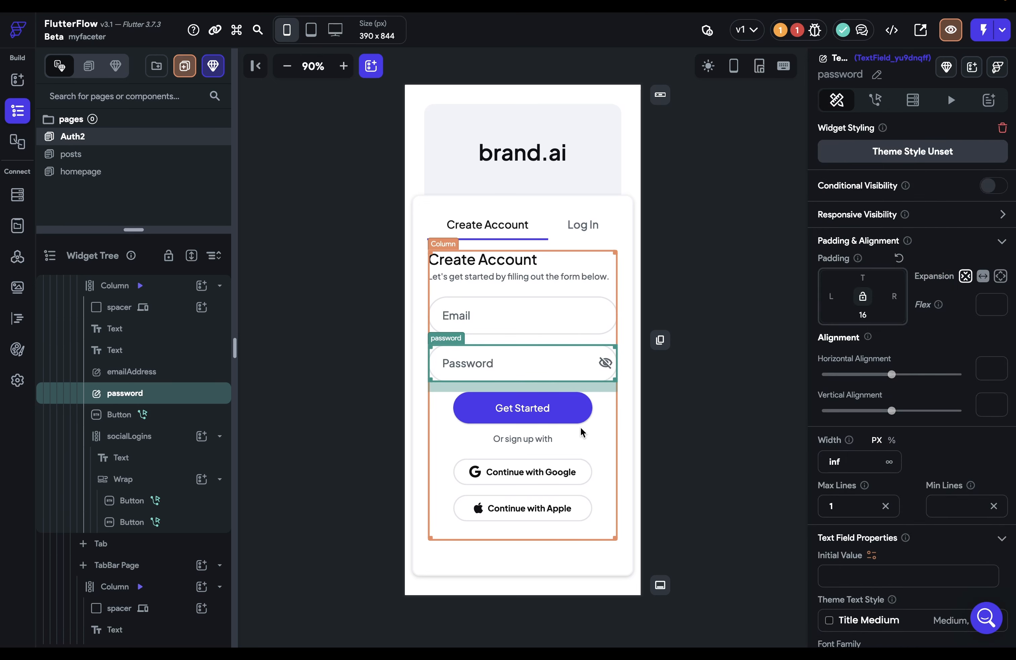
pyautogui.hotkey('ctrl', 'd')
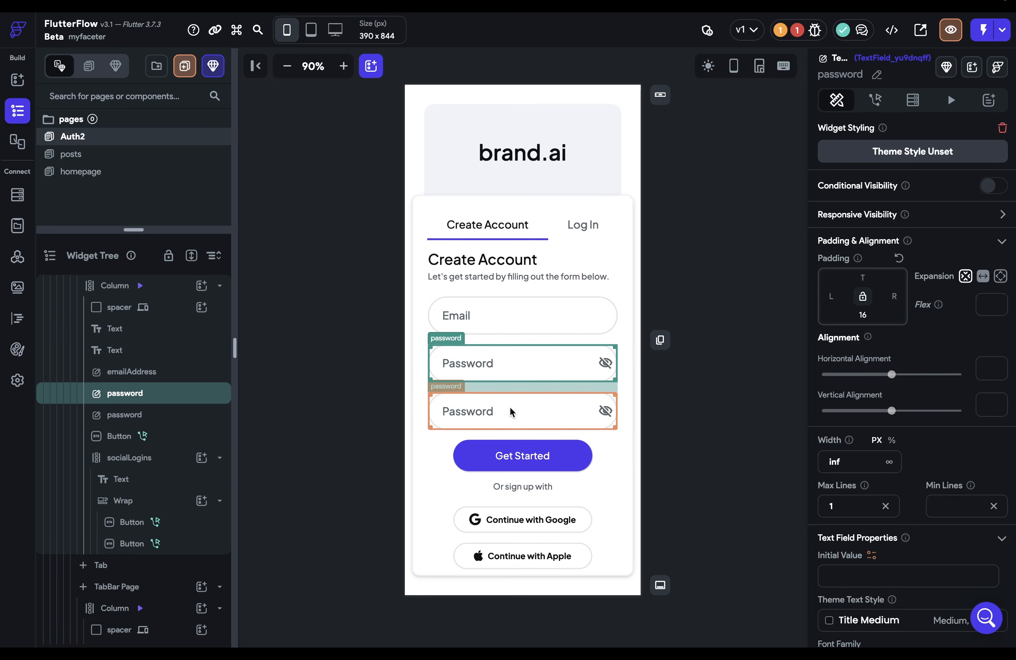
pyautogui.click(511, 411)
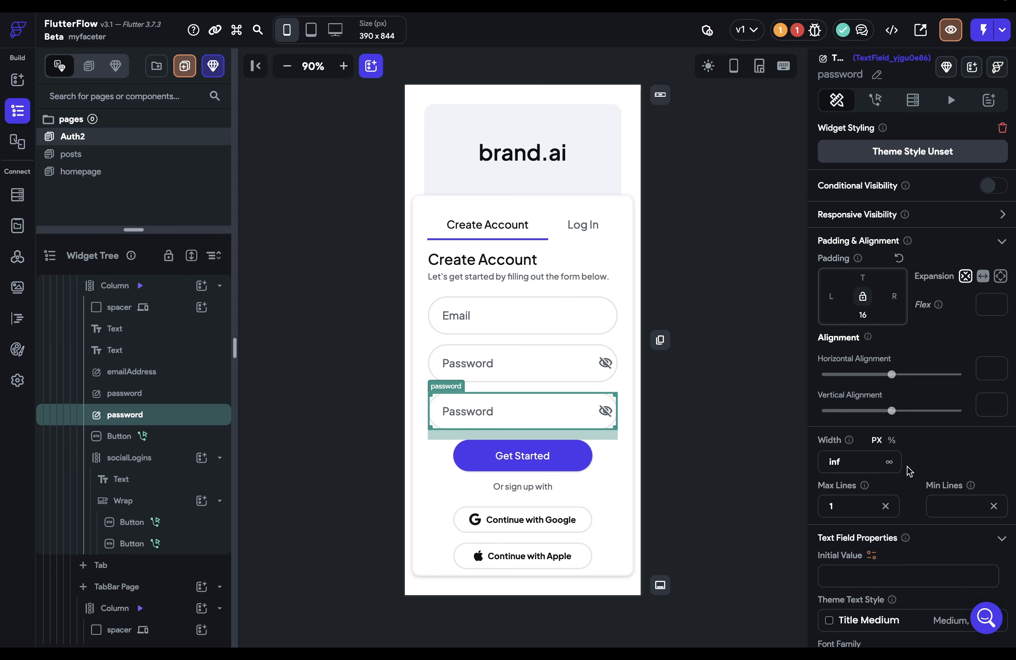
pyautogui.click(879, 76)
pyautogui.write('Confirm')
pyautogui.press('Return')
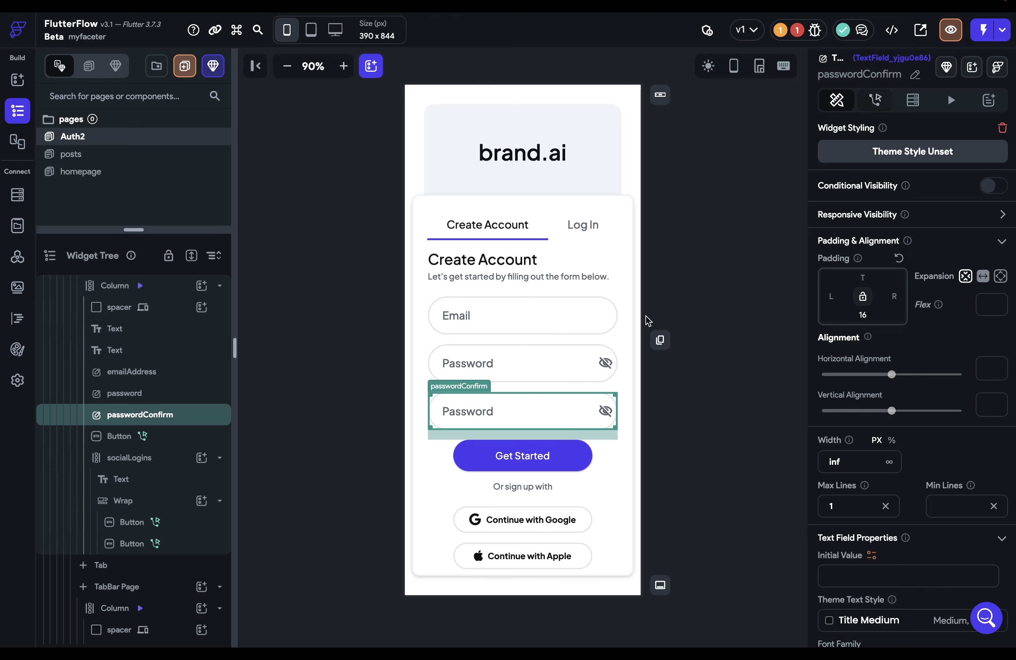
# Set the Get Started action's Confirm Password Field to passwordConfirm
pyautogui.click(551, 453)
pyautogui.click(888, 457)
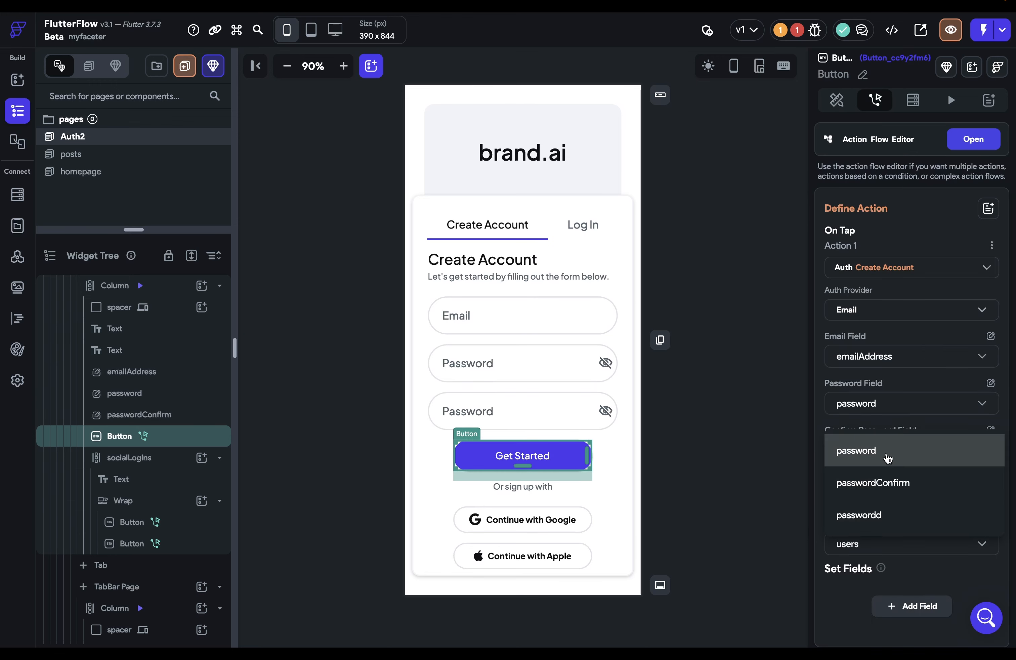
pyautogui.click(884, 480)
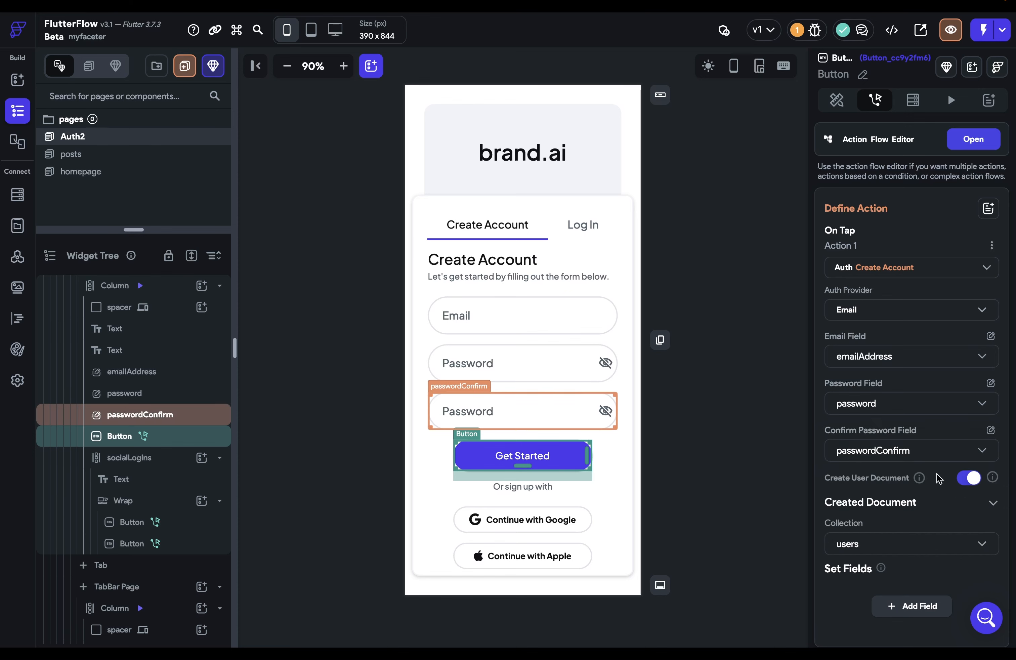
pyautogui.scroll(-2, 940, 500)
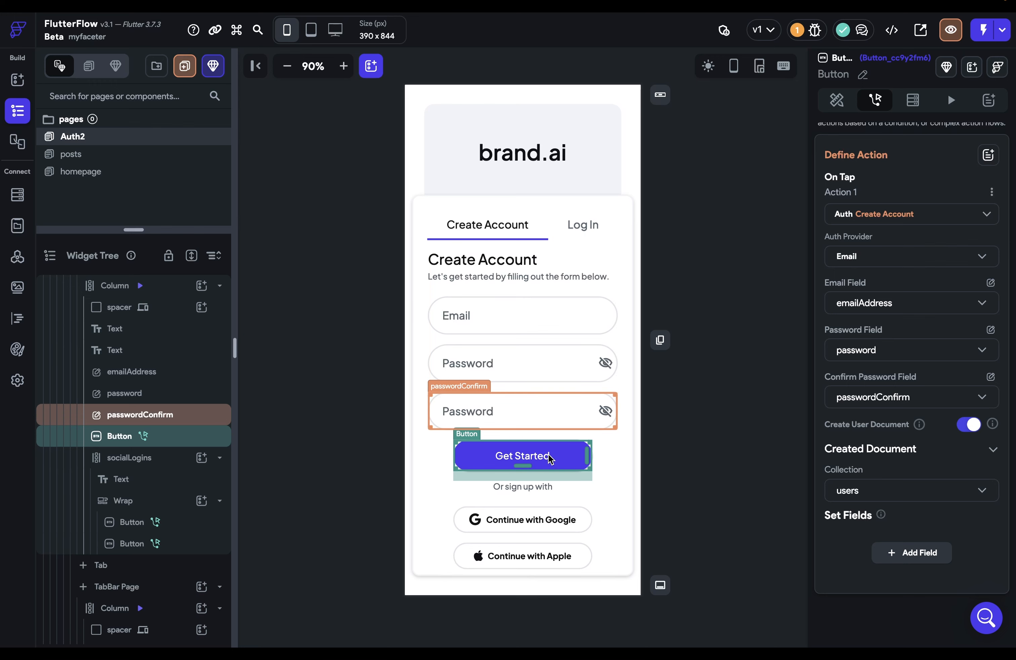
# Duplicate the emailAddress field and give the copy autofill hint Name and keyboard type Text
pyautogui.click(524, 316)
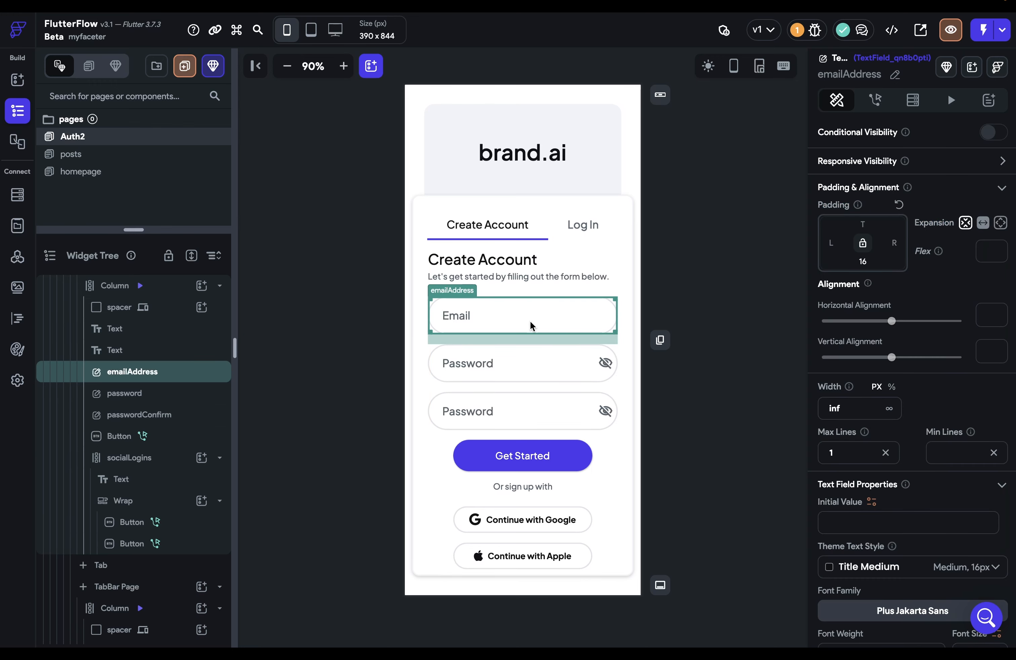
pyautogui.hotkey('ctrl', 'd')
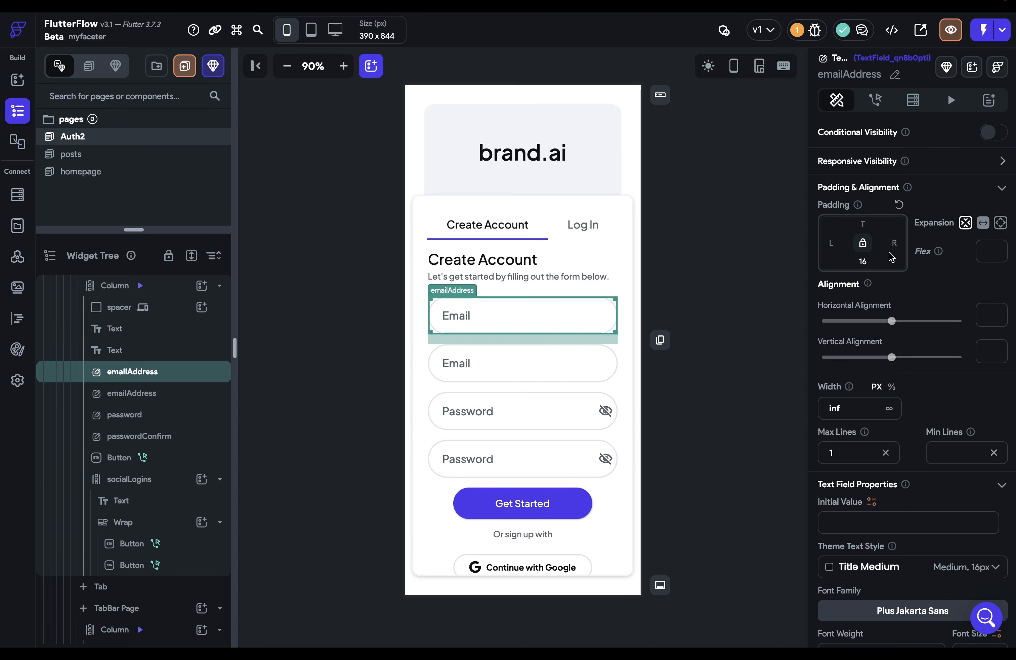
pyautogui.scroll(-5, 910, 405)
pyautogui.scroll(-10, 910, 405)
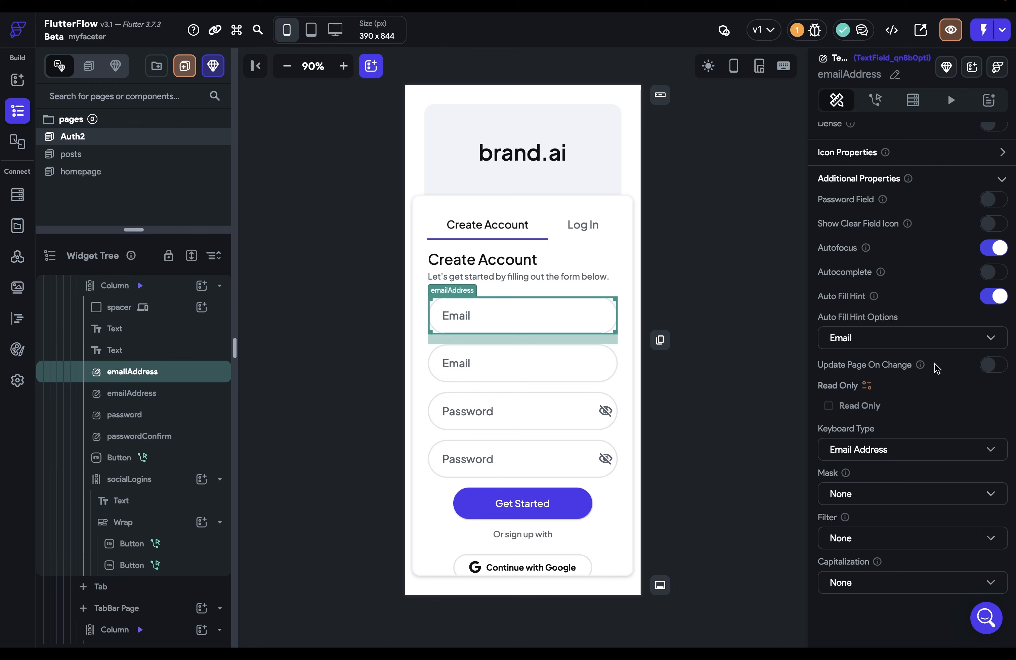
pyautogui.click(920, 346)
pyautogui.click(856, 102)
pyautogui.click(963, 448)
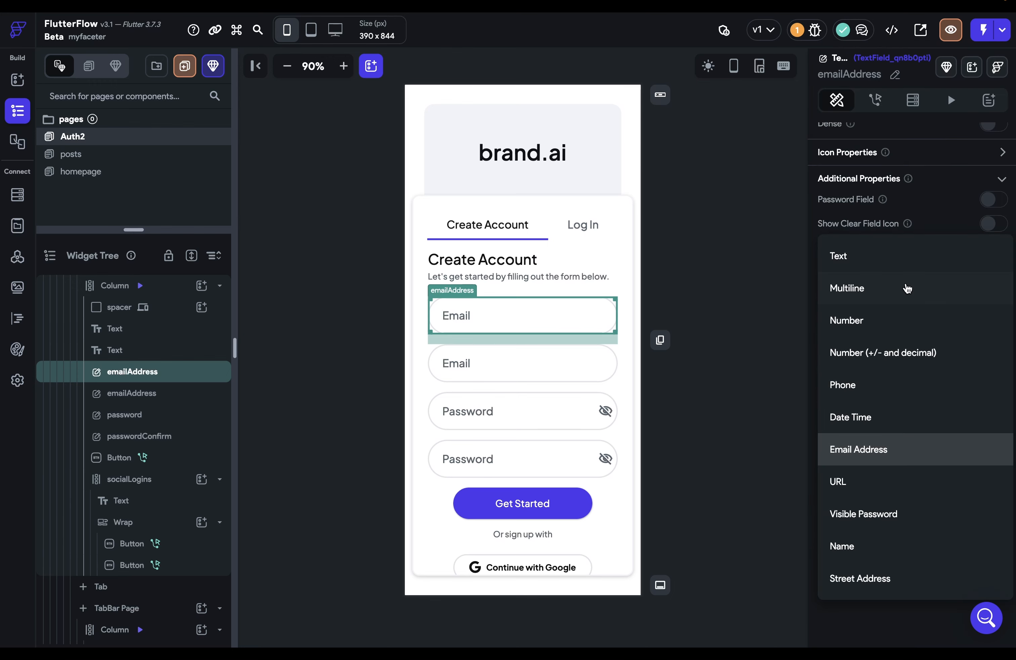
pyautogui.click(894, 265)
pyautogui.scroll(10, 902, 395)
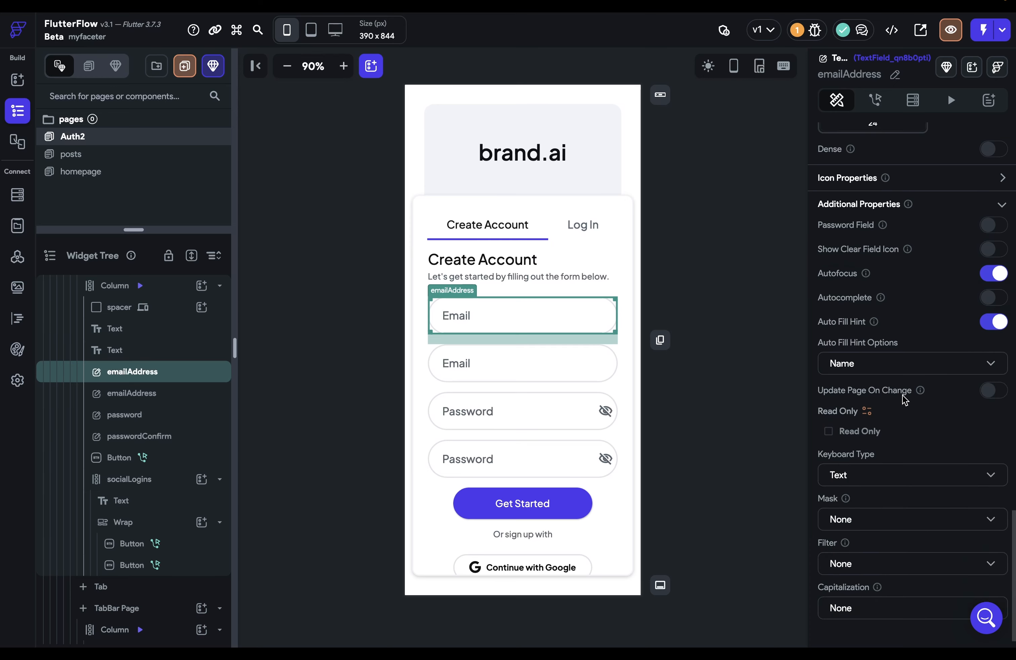
pyautogui.scroll(10, 903, 396)
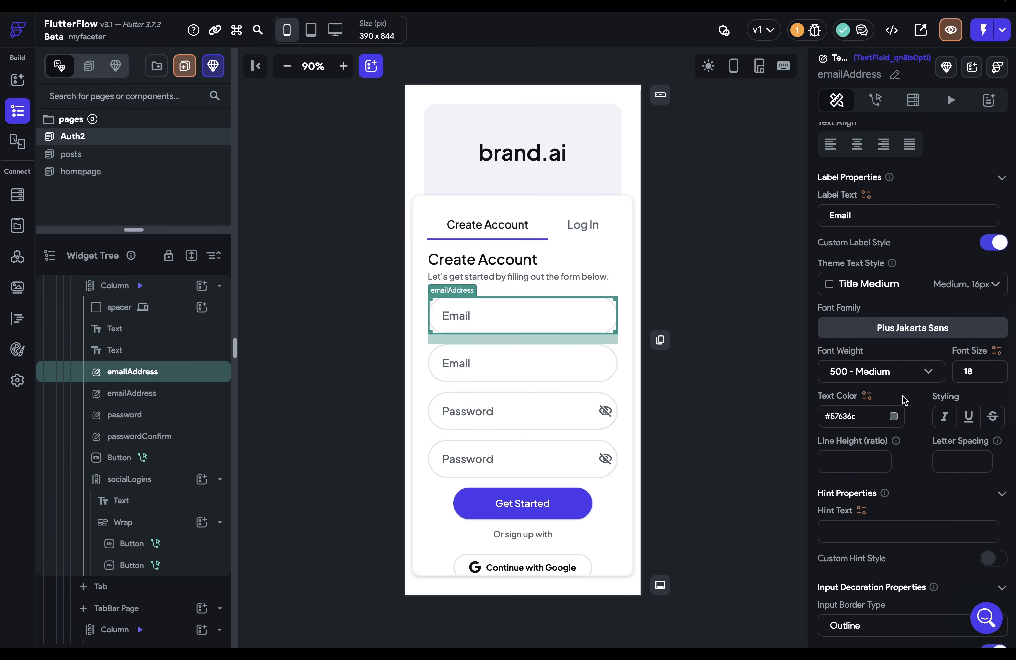
# Change the copy's label to 'Name' and its widget name to name
pyautogui.doubleClick(853, 215)
pyautogui.write('Name')
pyautogui.click(895, 74)
pyautogui.moveTo(899, 74); pyautogui.dragTo(794, 78)
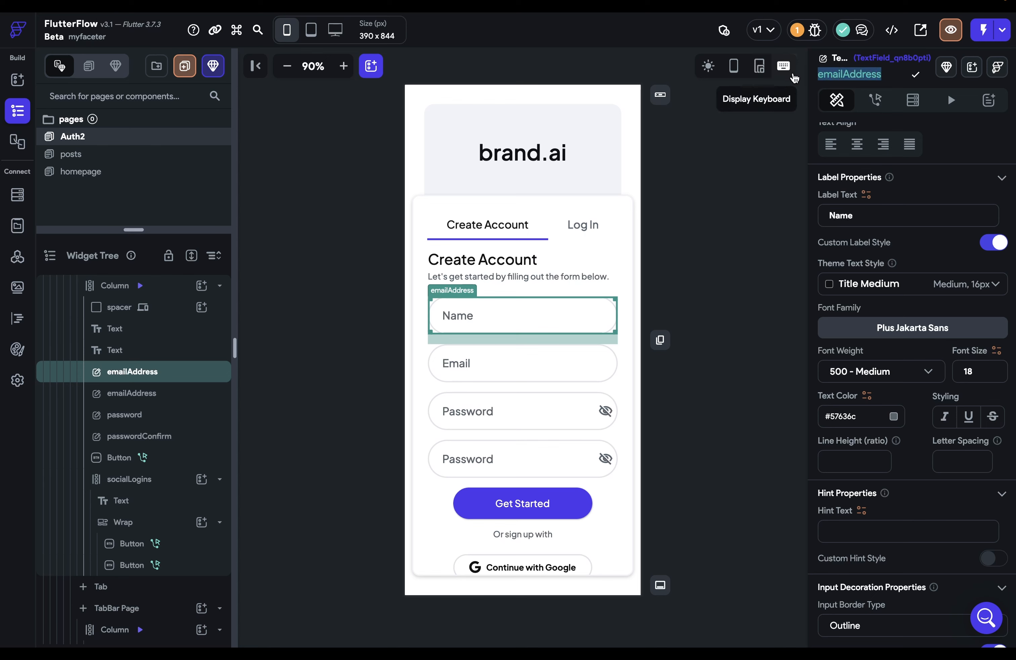
pyautogui.write('name')
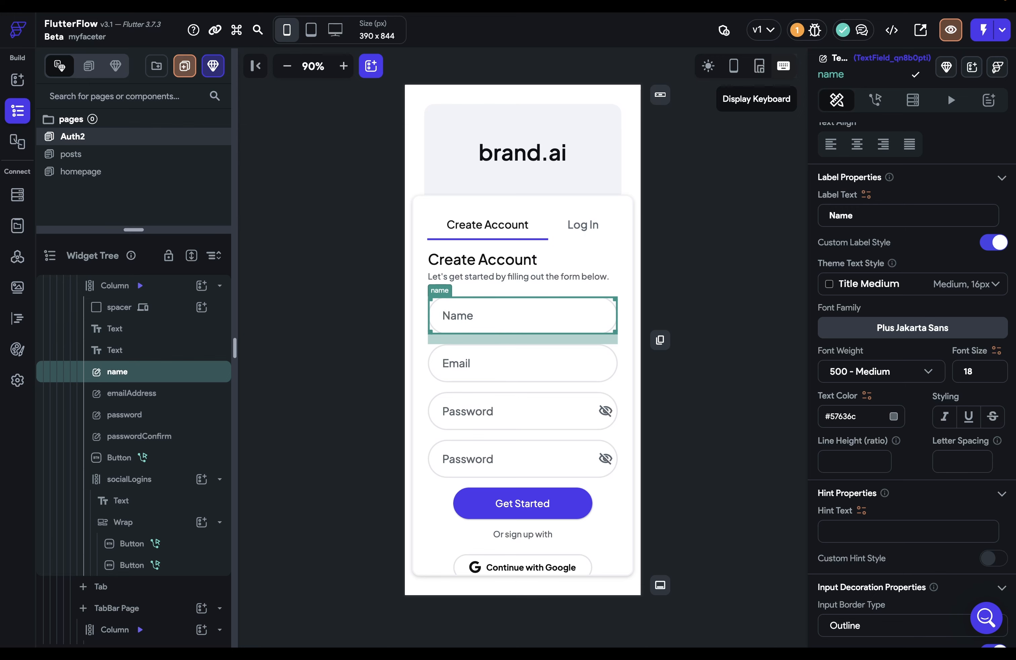
pyautogui.press('Return')
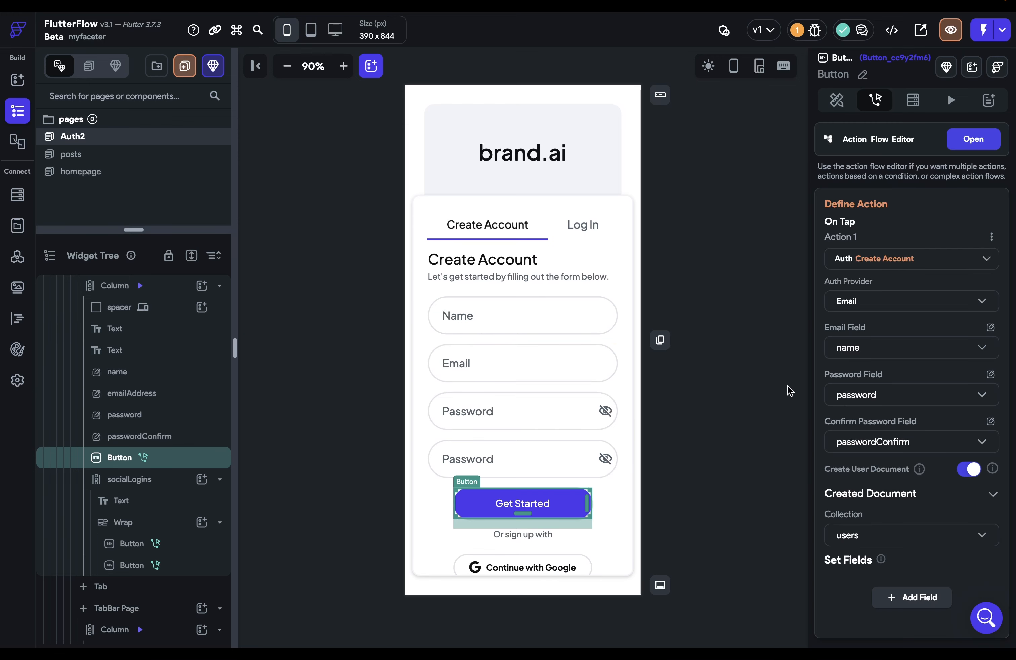
# Use emailAddress as the sign-up Email Field and add a users email field filled from emailAddress
pyautogui.click(869, 349)
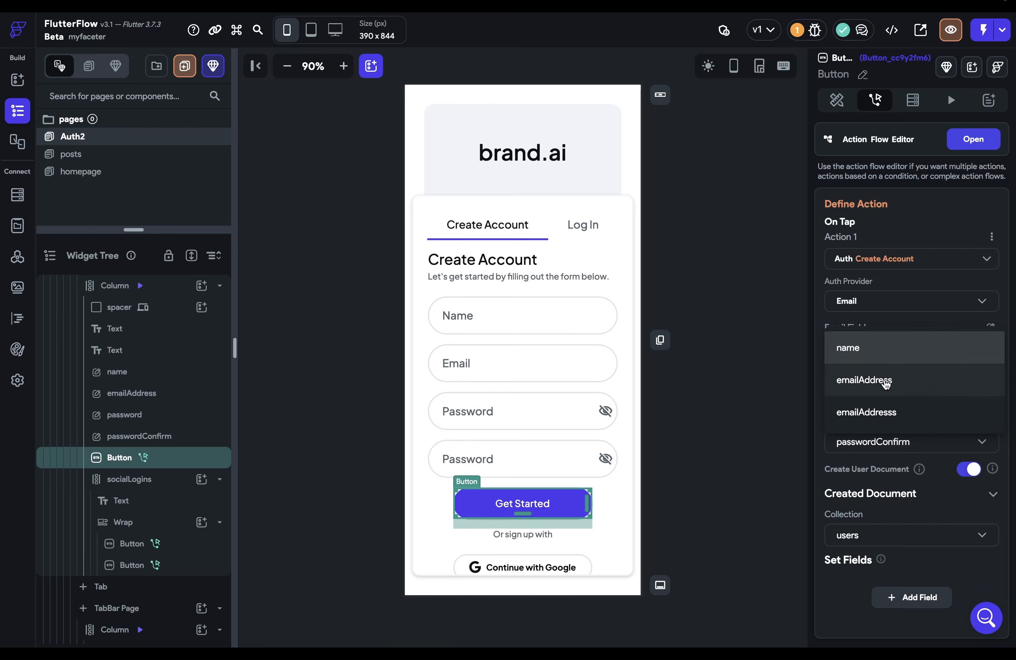
pyautogui.click(885, 381)
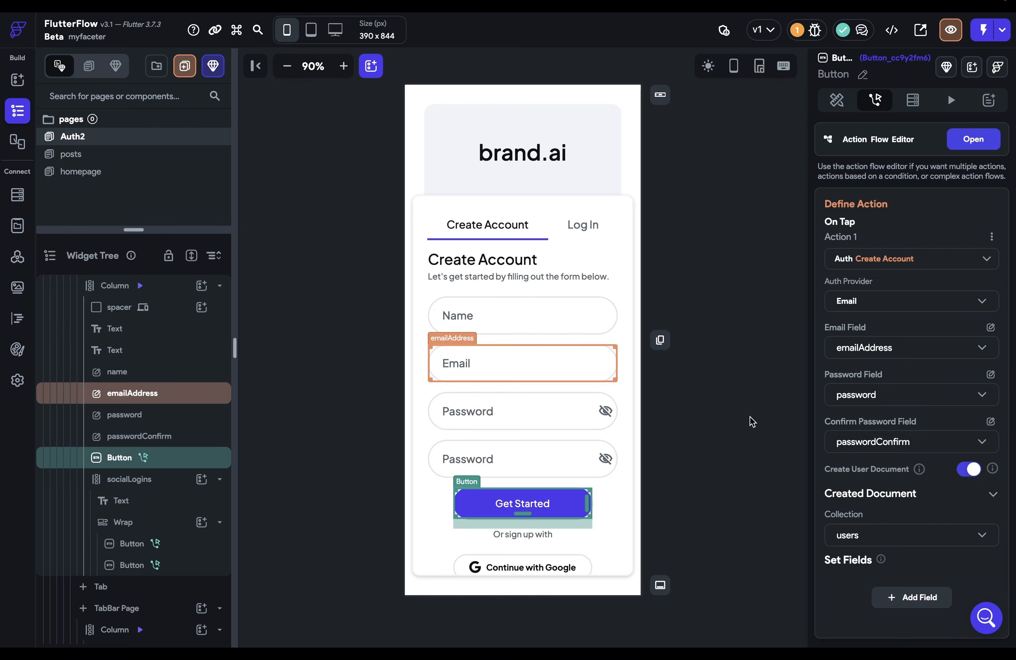
pyautogui.scroll(-1, 915, 477)
pyautogui.click(909, 551)
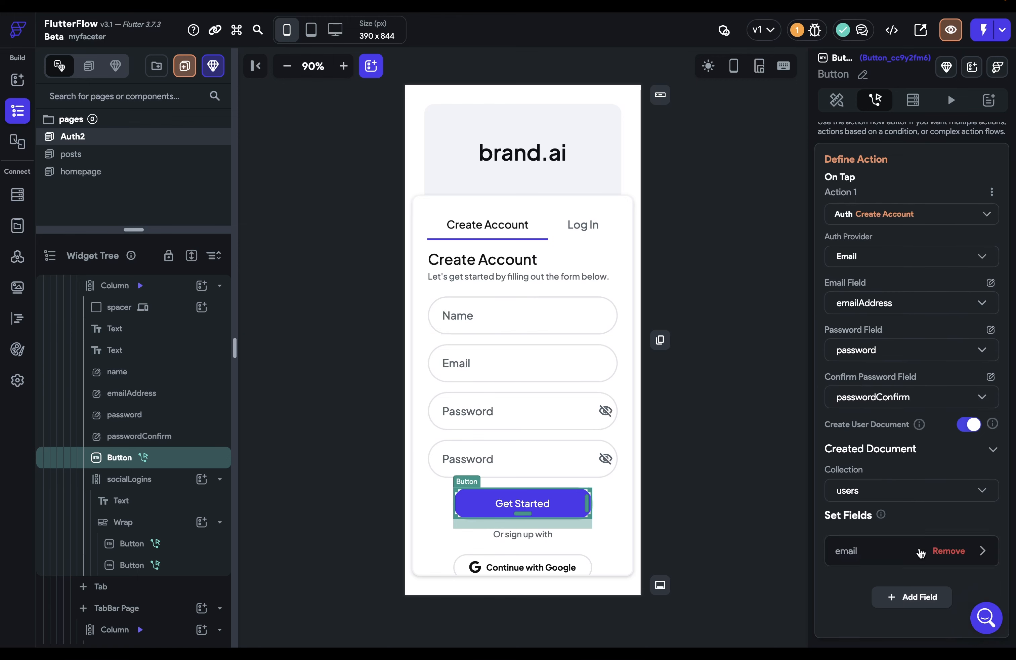
pyautogui.click(981, 551)
pyautogui.scroll(-3, 971, 537)
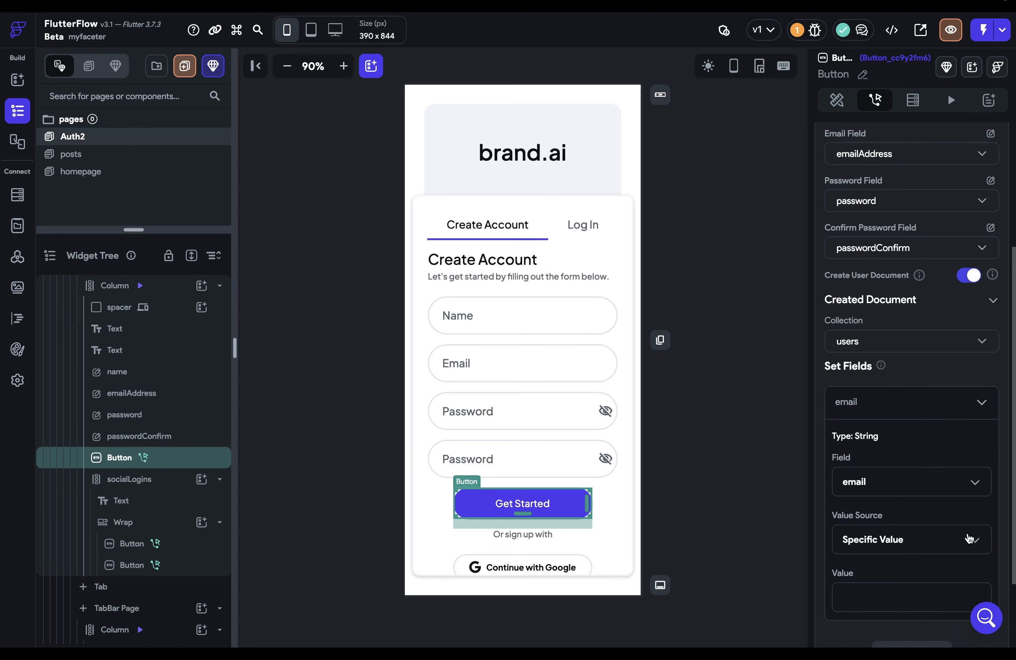
pyautogui.click(886, 554)
pyautogui.click(875, 571)
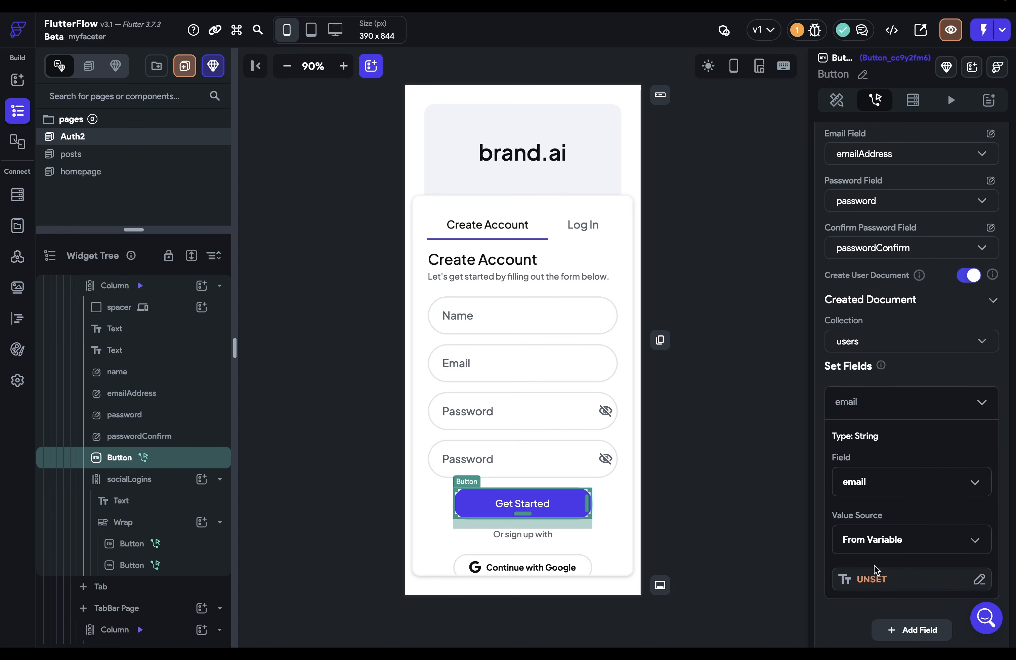
pyautogui.click(882, 580)
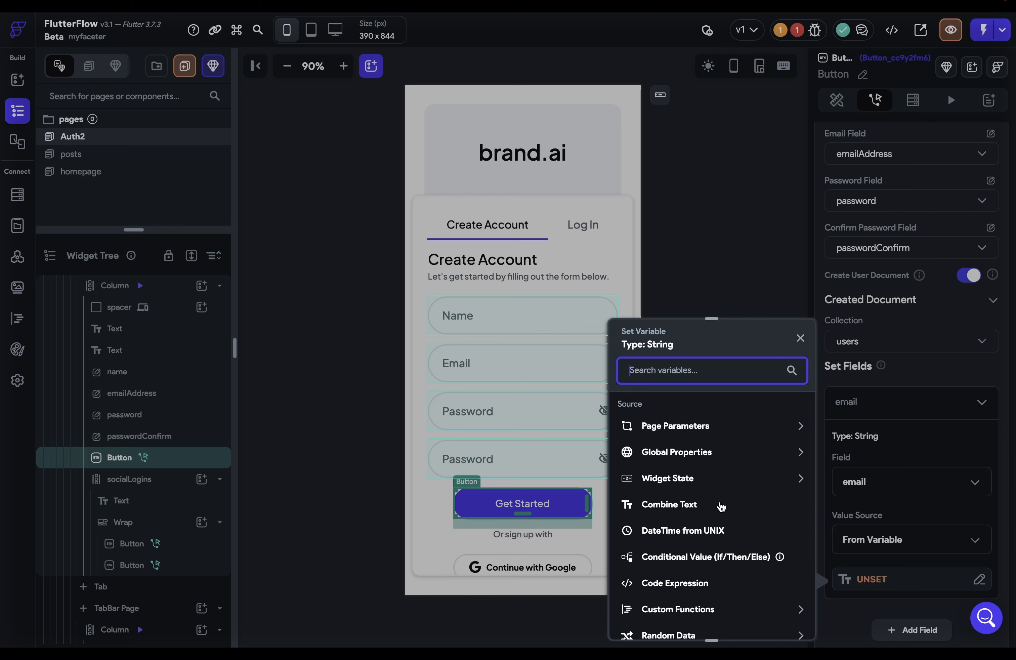
pyautogui.click(662, 484)
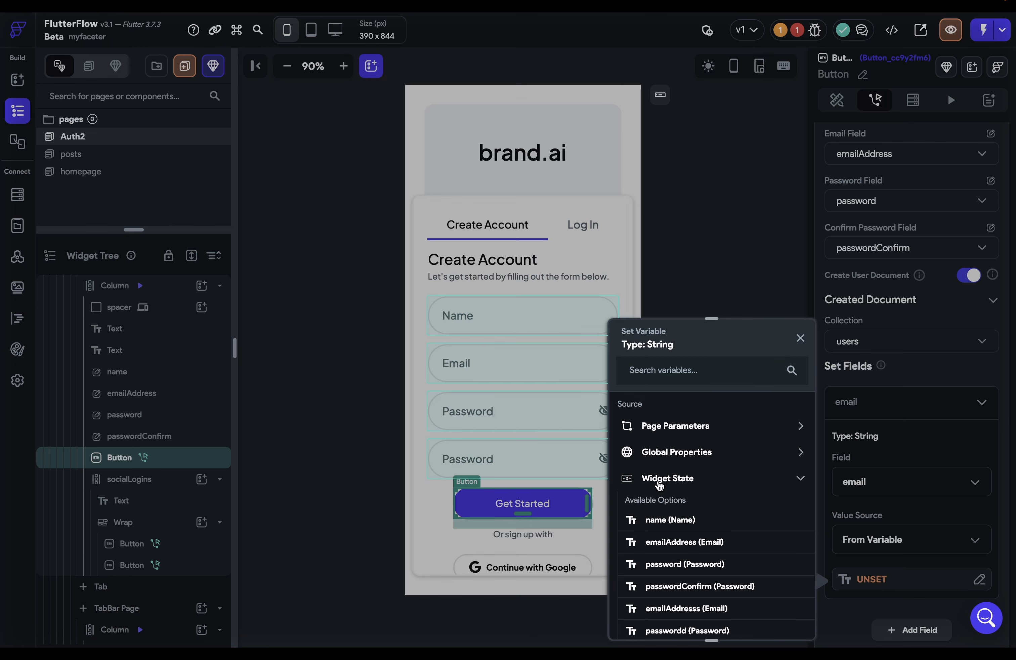
pyautogui.click(701, 543)
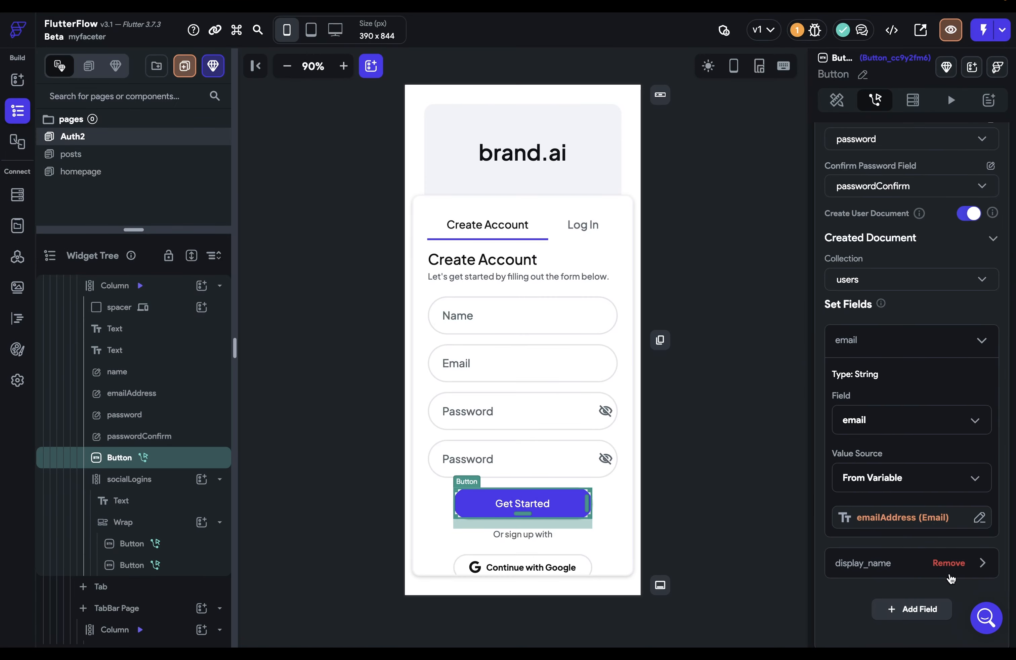
# Add a firstName field to the users document, filled from the name widget's value
pyautogui.click(980, 566)
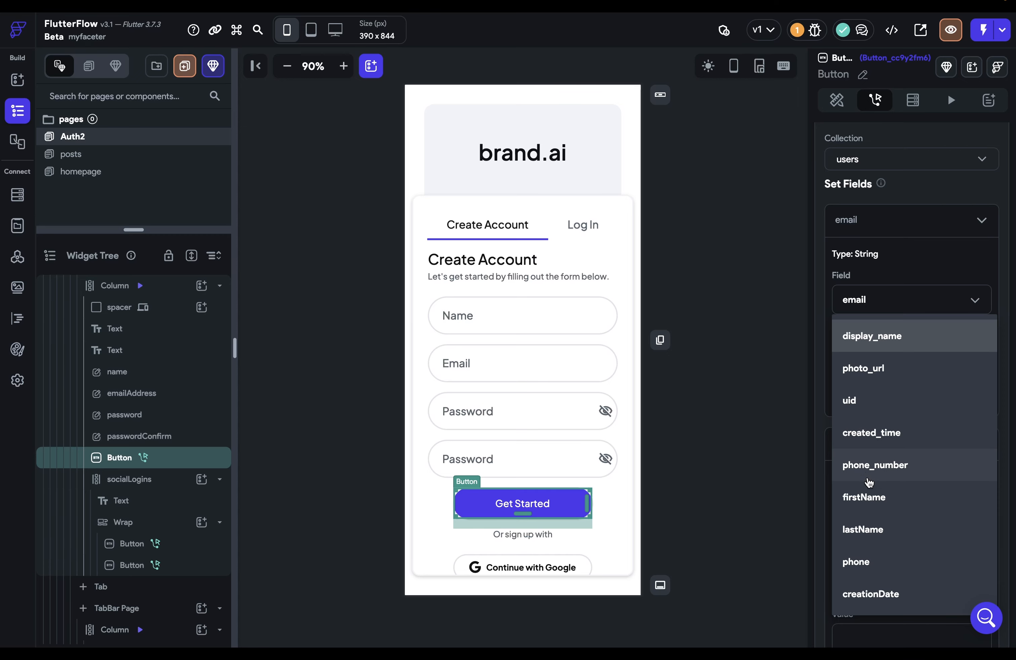
pyautogui.click(865, 496)
pyautogui.scroll(-3, 908, 548)
pyautogui.click(876, 457)
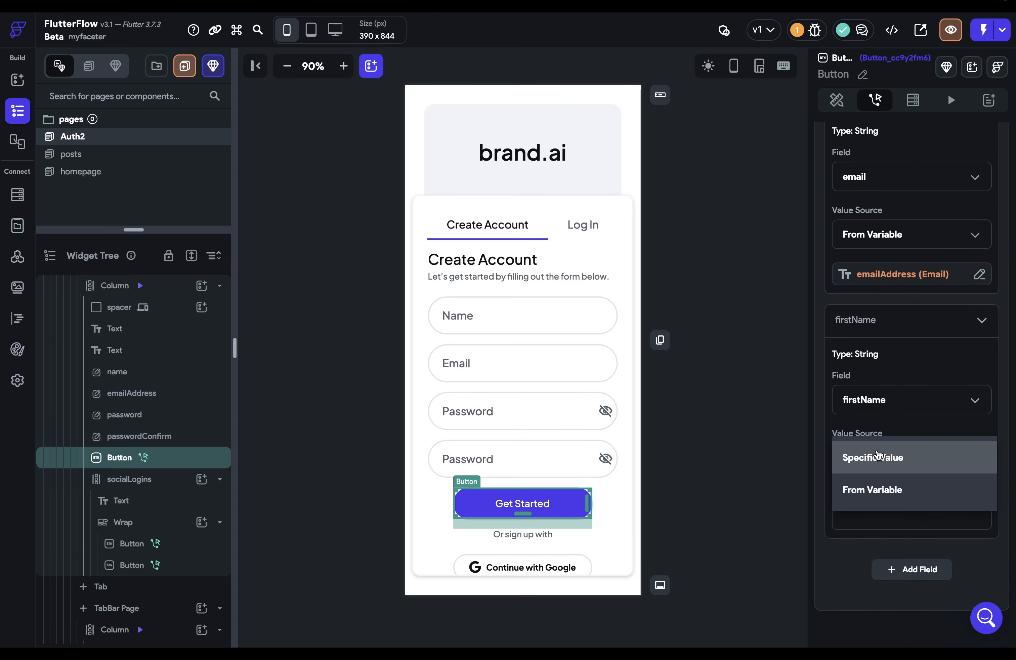
pyautogui.click(874, 485)
pyautogui.click(876, 501)
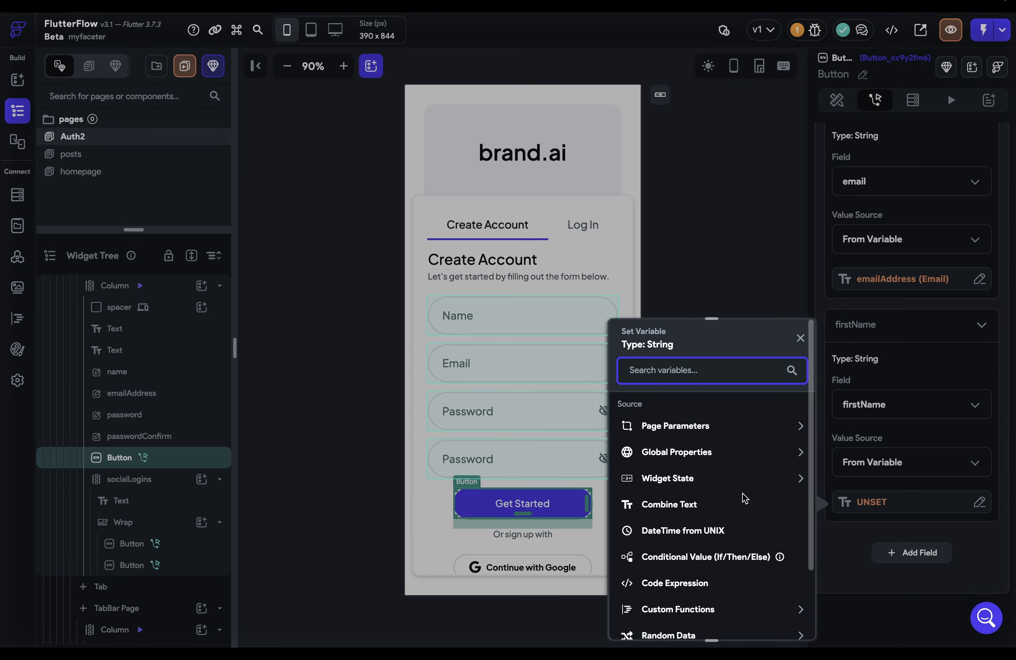
pyautogui.click(734, 482)
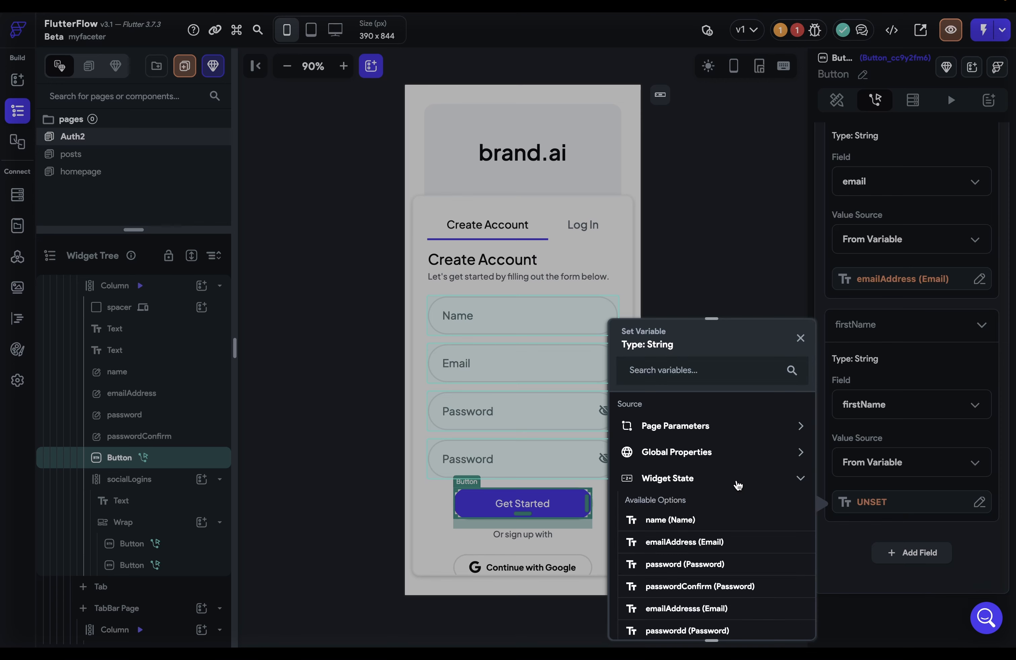
pyautogui.click(671, 520)
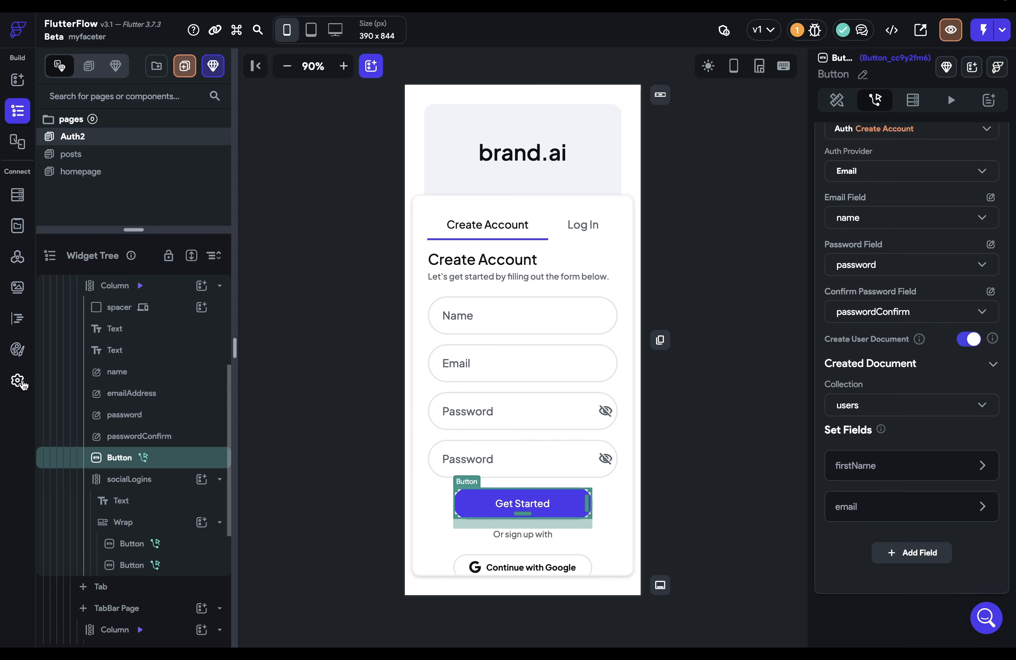
# In App Details, choose Auth2 as Entry Page and homepage as Logged In Page
pyautogui.click(17, 379)
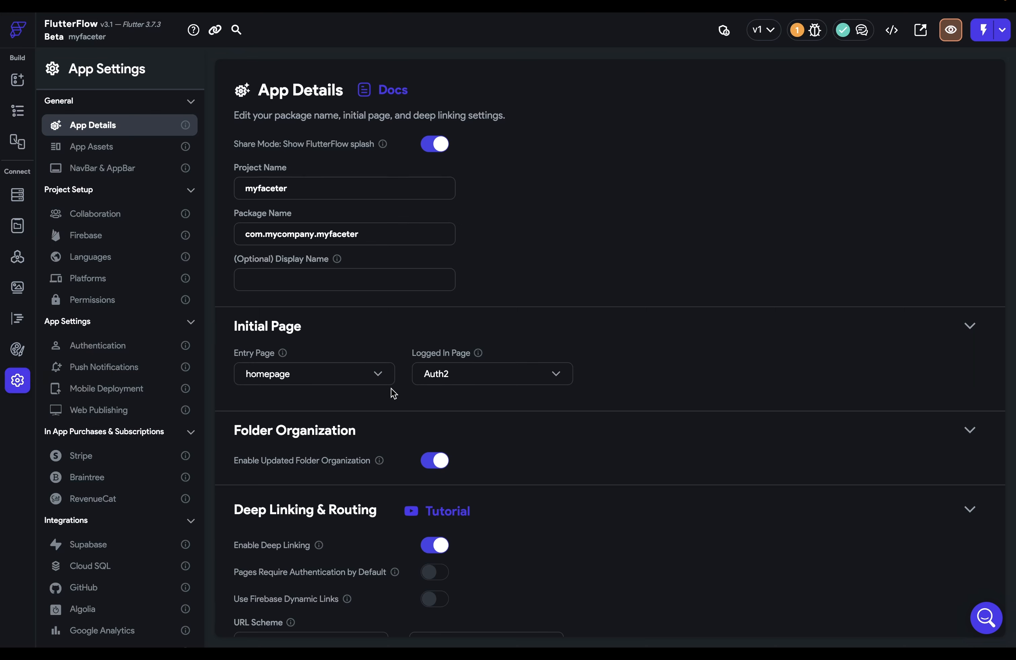
pyautogui.click(294, 382)
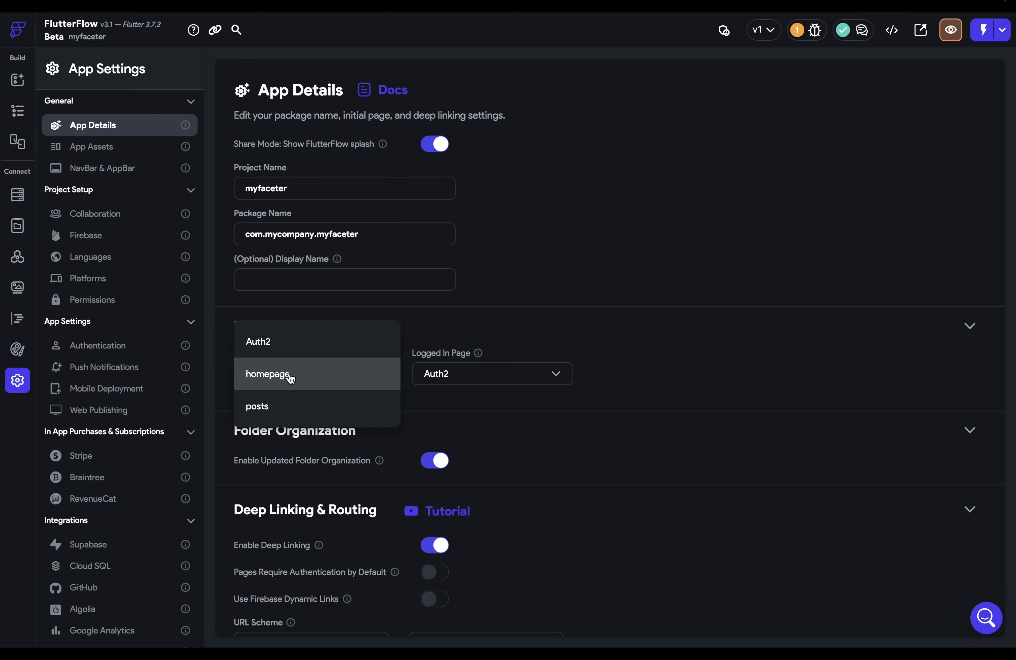
pyautogui.click(274, 345)
pyautogui.click(460, 380)
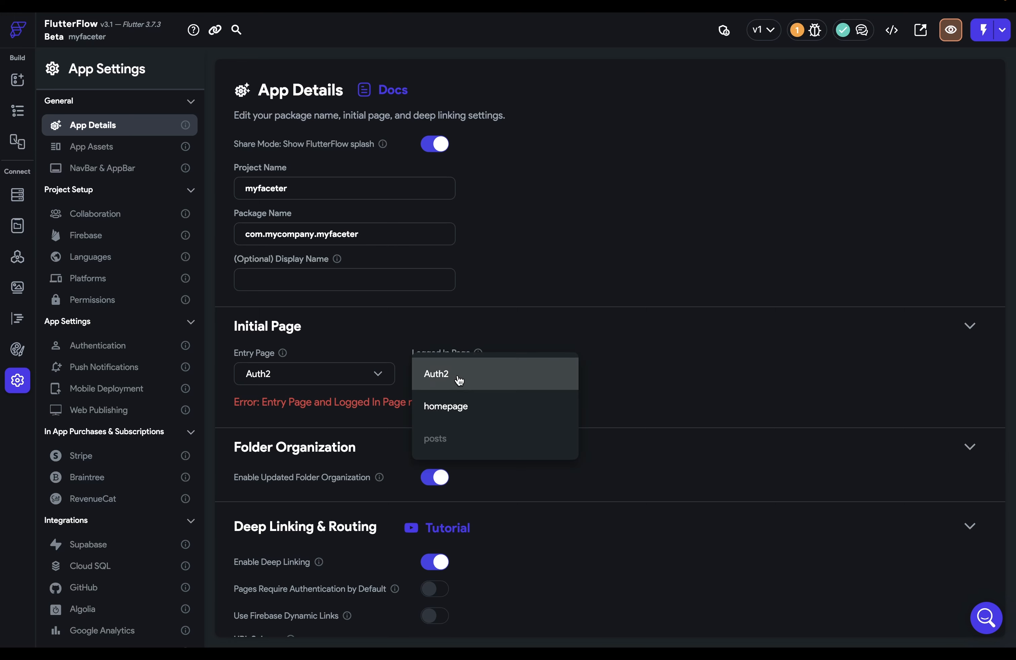
pyautogui.click(458, 410)
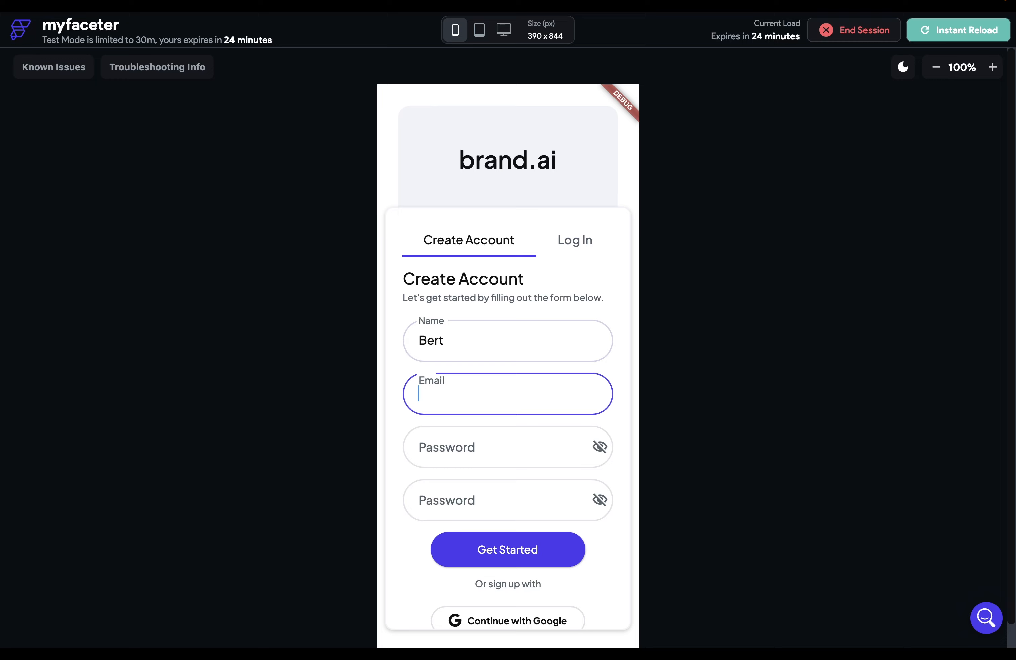
# Enter a test email and the same password in both password fields, then submit Get Started
pyautogui.press('Tab')
pyautogui.write('password1')
pyautogui.press('Tab')
pyautogui.write('password1')
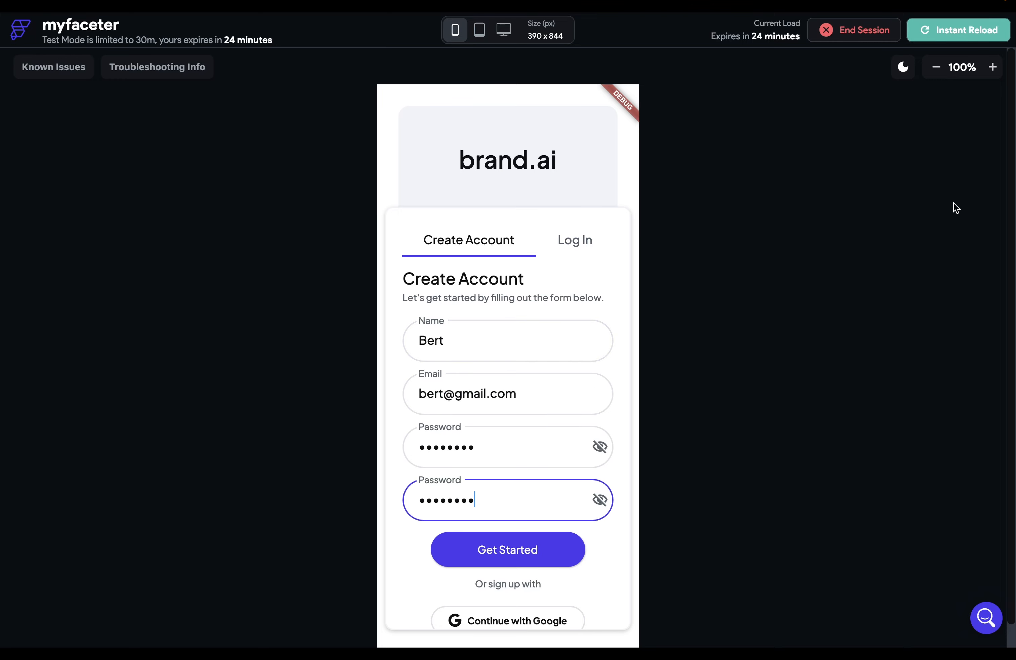
pyautogui.click(551, 548)
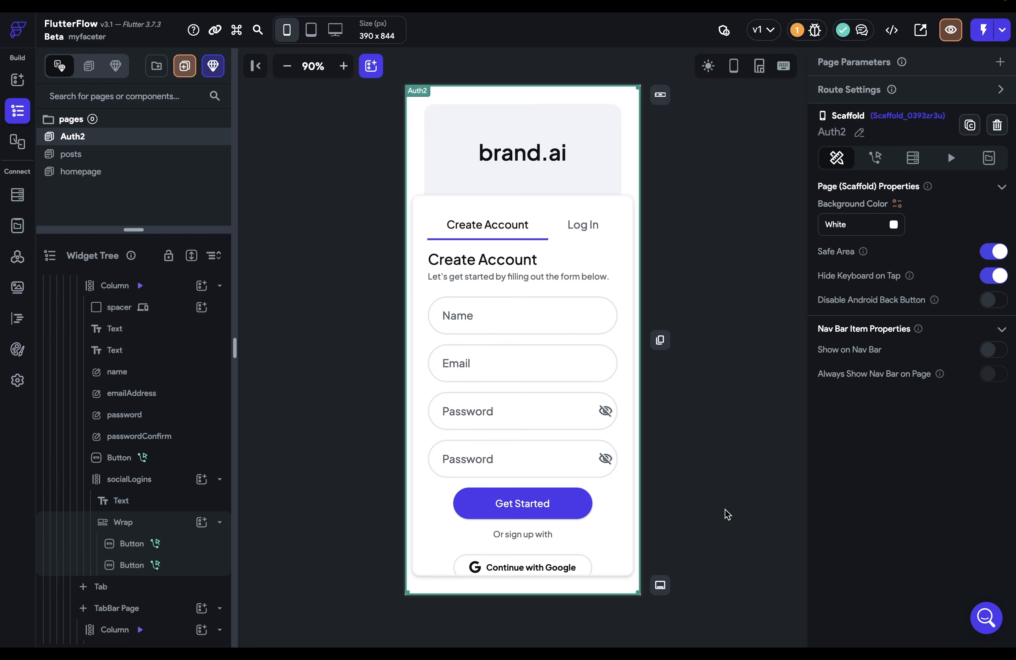
# Duplicate the Get Started button with Ctrl+D
pyautogui.click(533, 536)
pyautogui.click(572, 509)
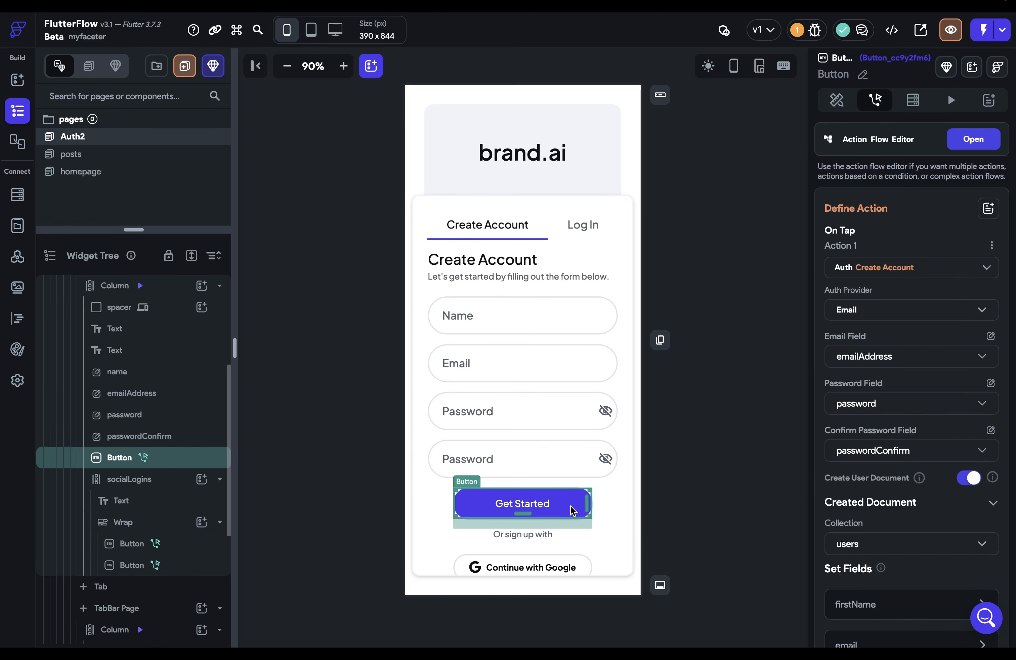
pyautogui.hotkey('ctrl', 'd')
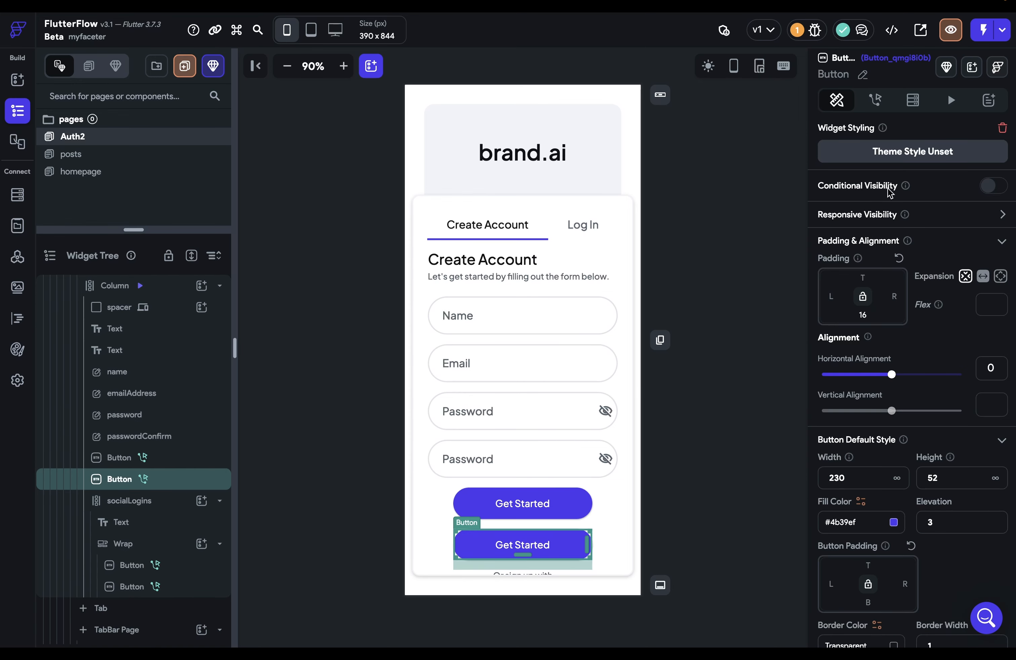
# Replace the copy's create-account action with a Firebase Authentication Reset Password action
pyautogui.click(875, 100)
pyautogui.click(993, 237)
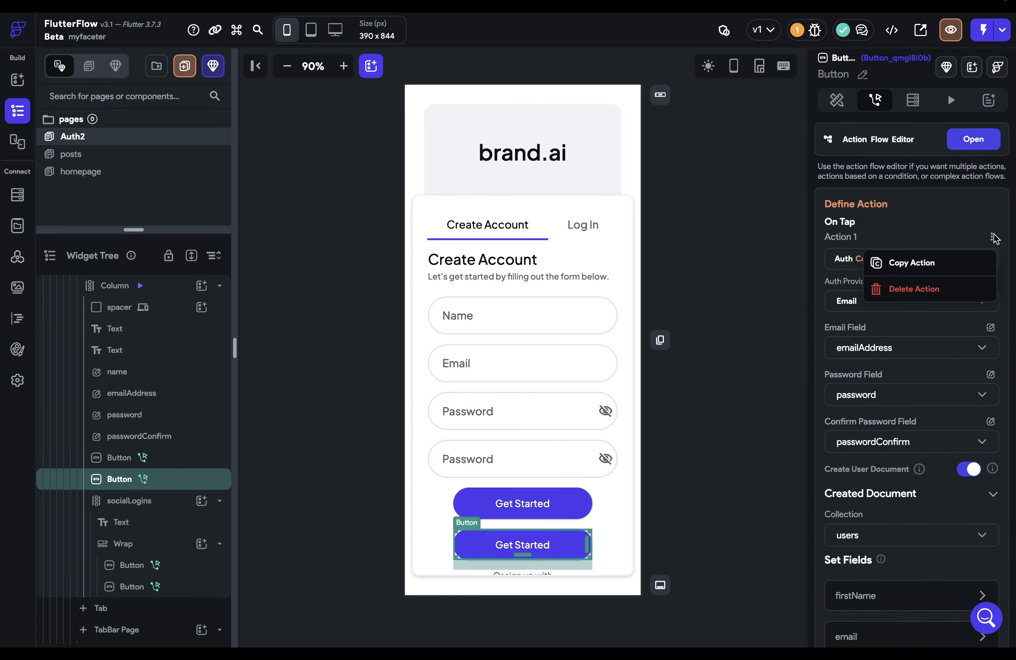
pyautogui.click(914, 289)
pyautogui.click(612, 359)
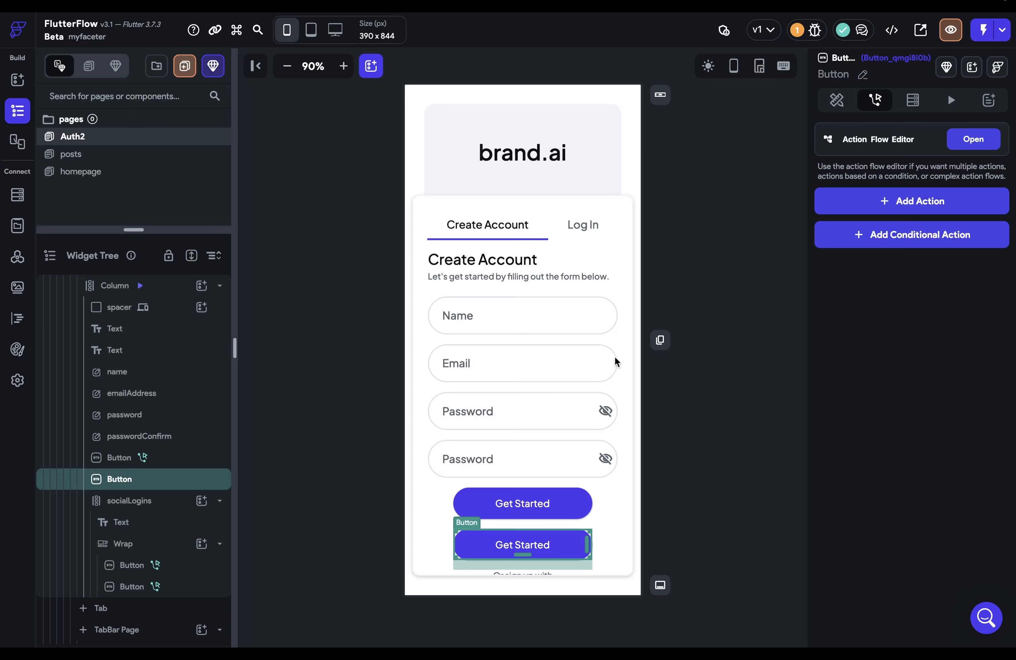
pyautogui.click(908, 201)
pyautogui.click(981, 581)
pyautogui.scroll(-3, 891, 589)
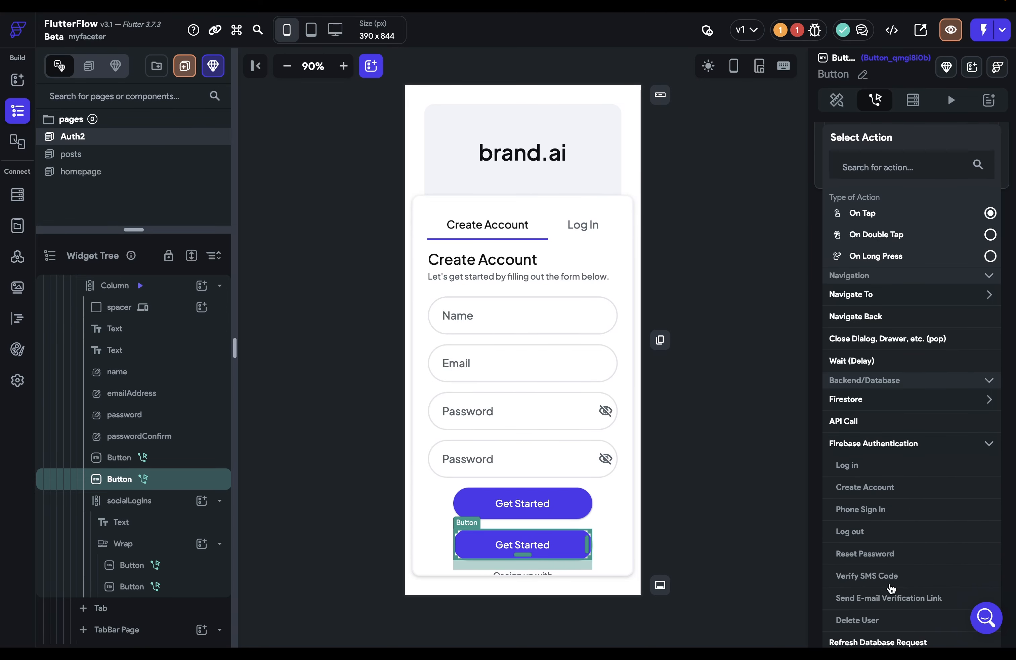
pyautogui.click(851, 554)
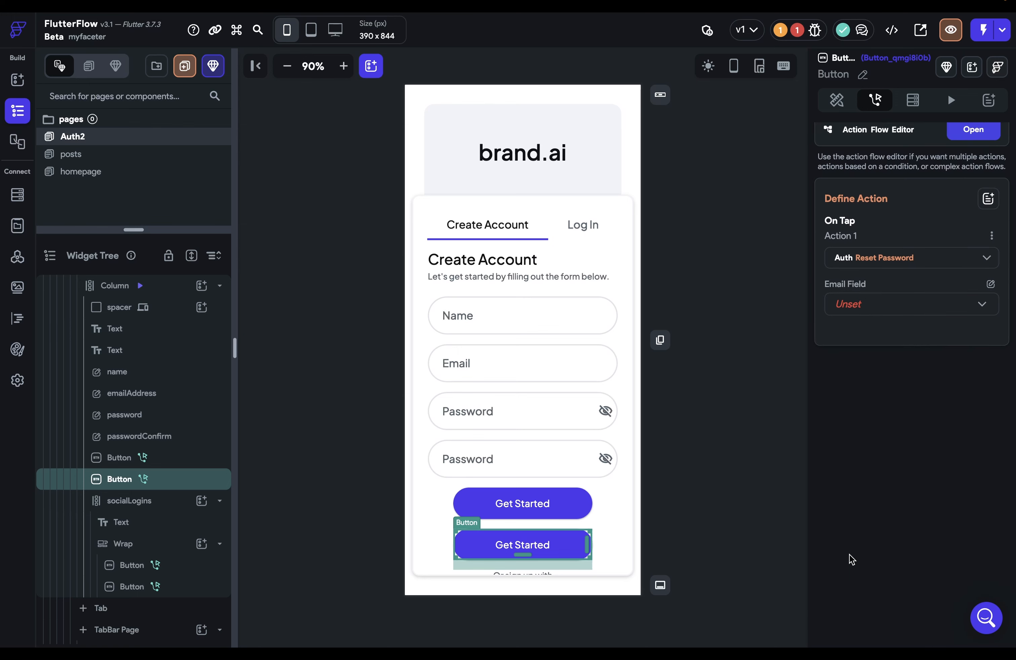